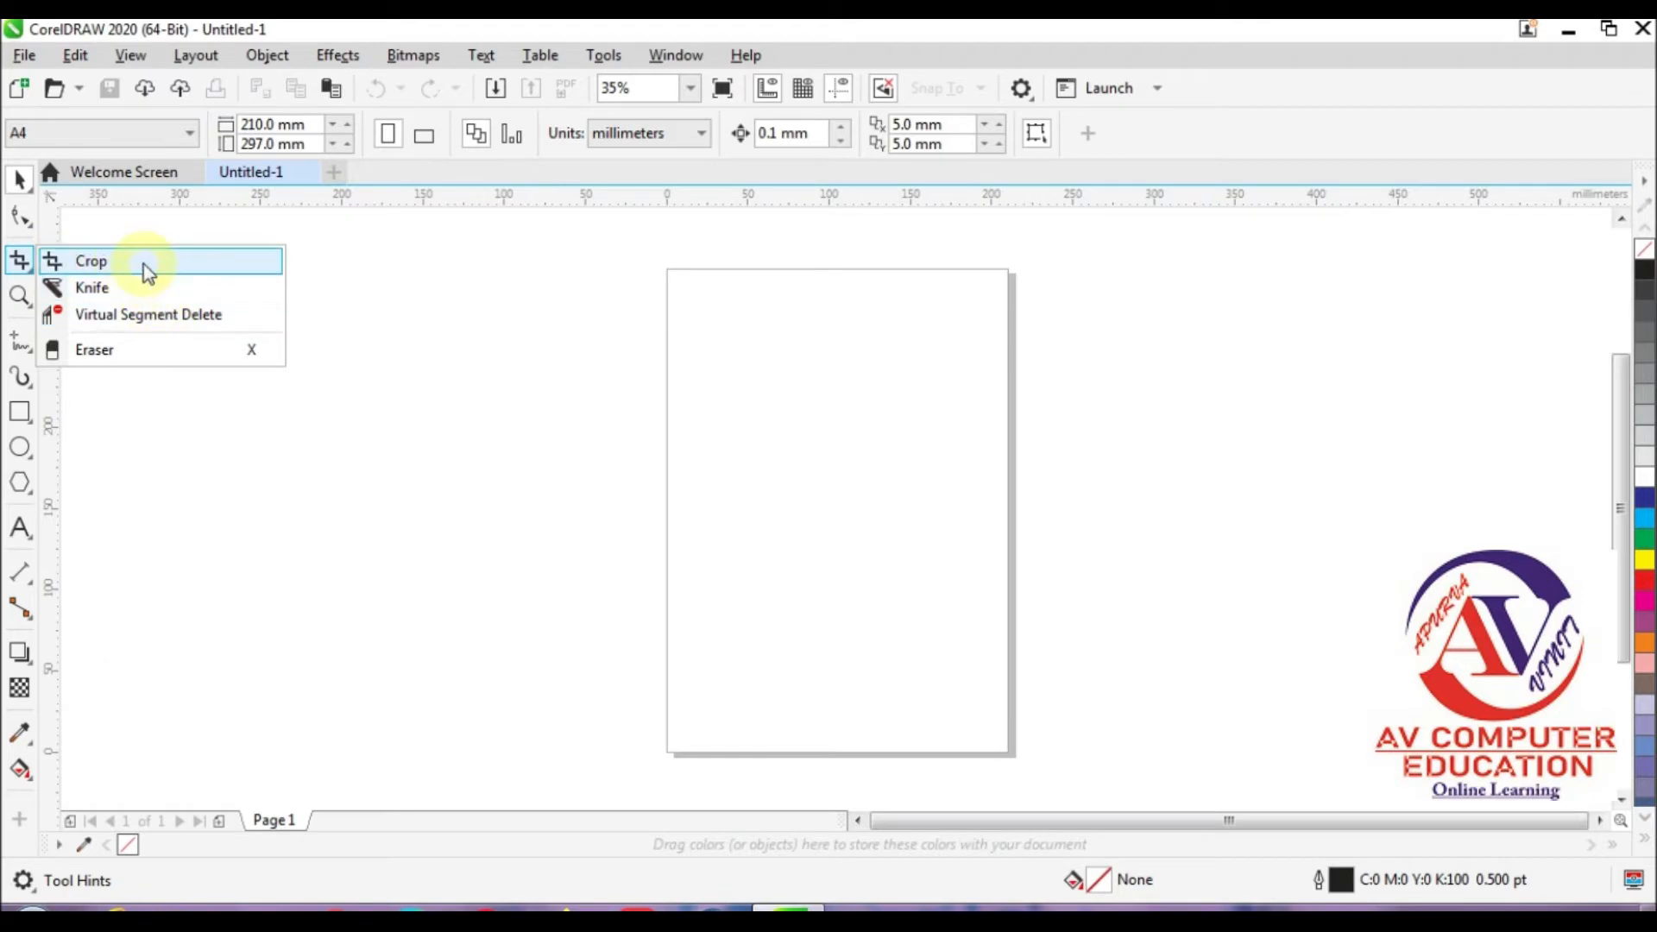
Step: Draw a closed freehand leaf shape about 119 by 79 mm on the page and fill it with magenta
left_click(23, 343)
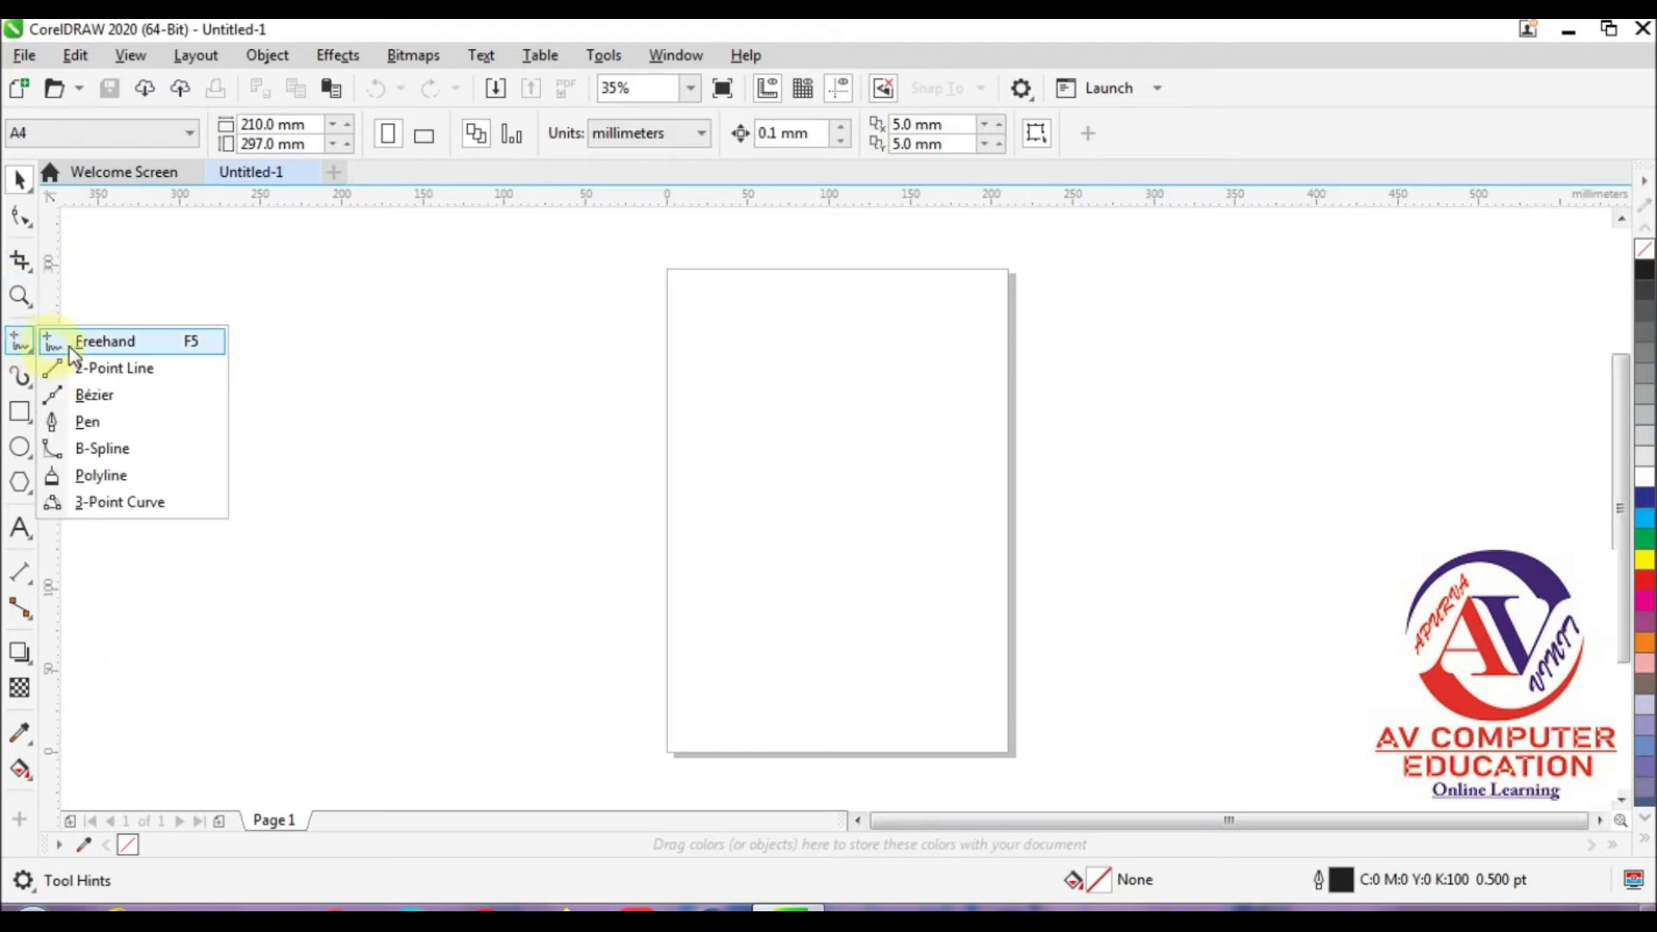
left_click(106, 342)
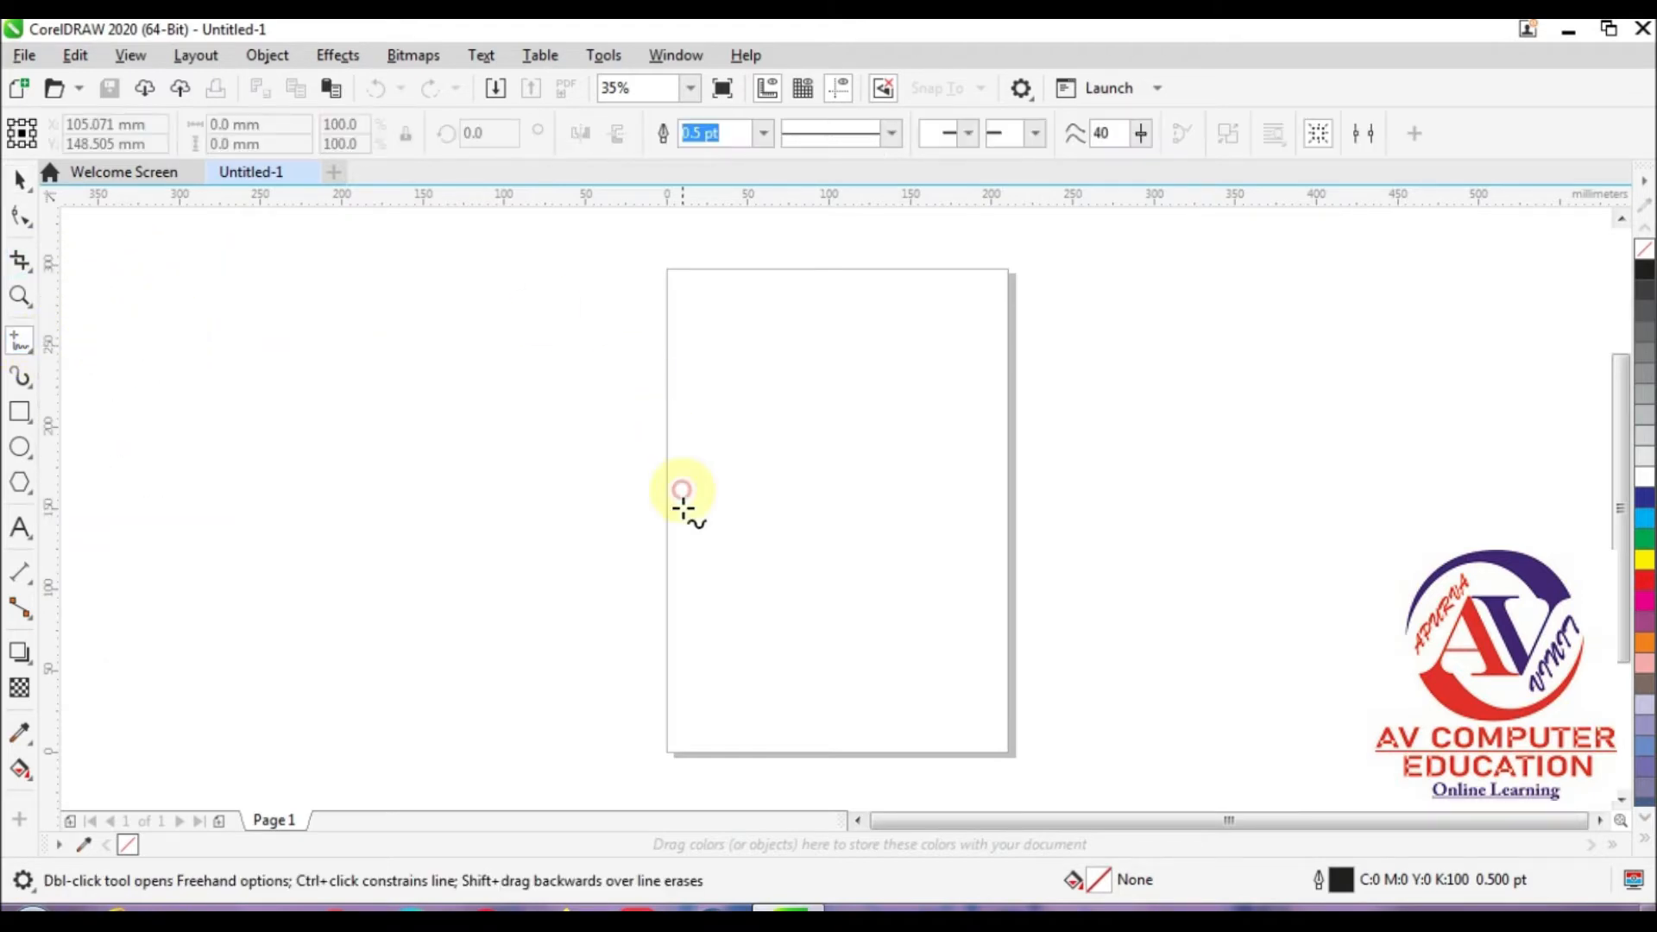
mouse_move(716, 515)
left_mouse_down()
mouse_move(773, 443)
mouse_move(902, 400)
left_mouse_up()
mouse_move(870, 464)
left_mouse_down()
mouse_move(832, 507)
mouse_move(716, 516)
left_mouse_up()
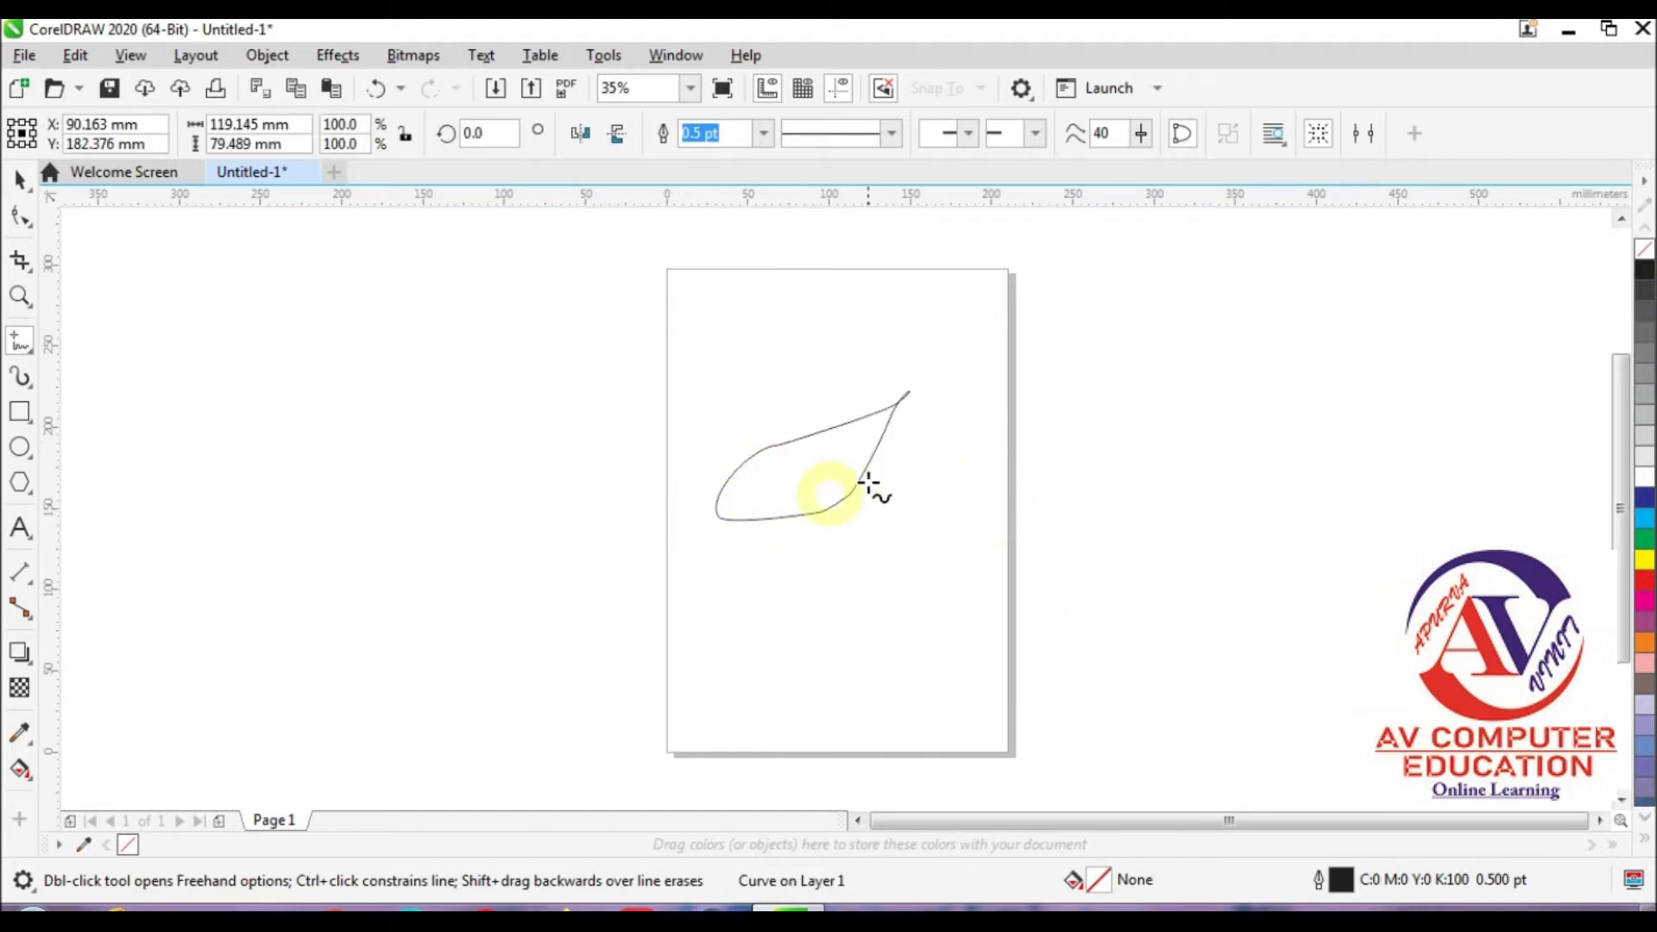
left_click(1646, 603)
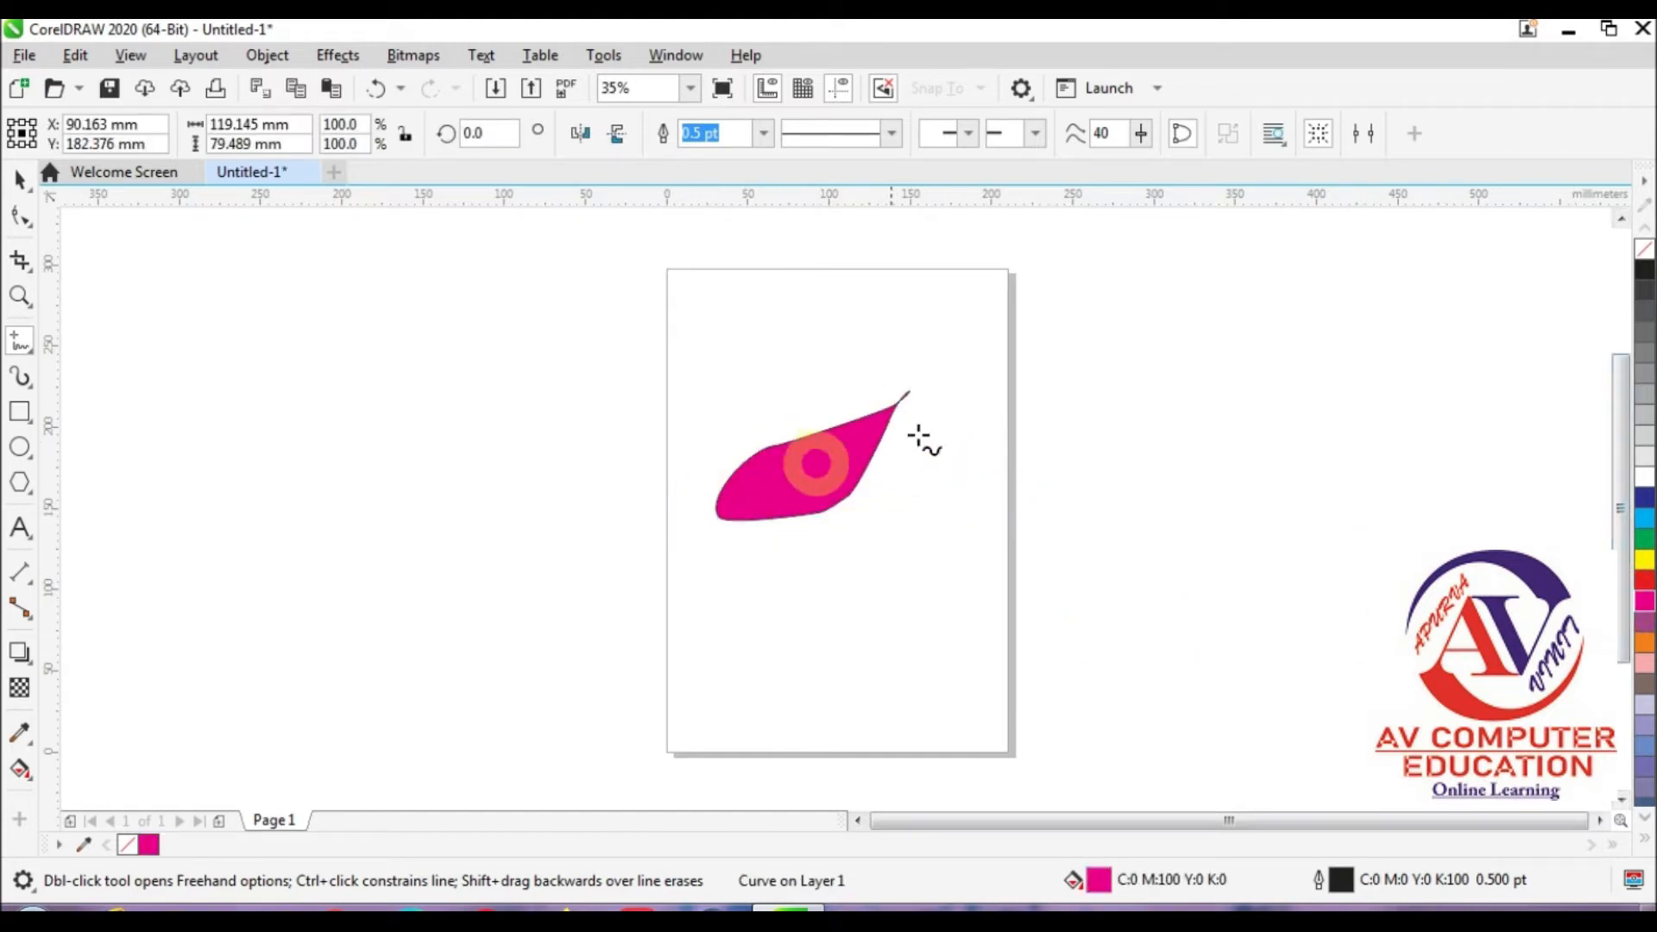
Step: Draw a freehand wing-like outline about 175 by 152 mm around the magenta leaf and set its fill to blue
mouse_move(791, 441)
left_mouse_down()
mouse_move(797, 334)
mouse_move(774, 389)
mouse_move(698, 452)
mouse_move(721, 520)
left_mouse_up()
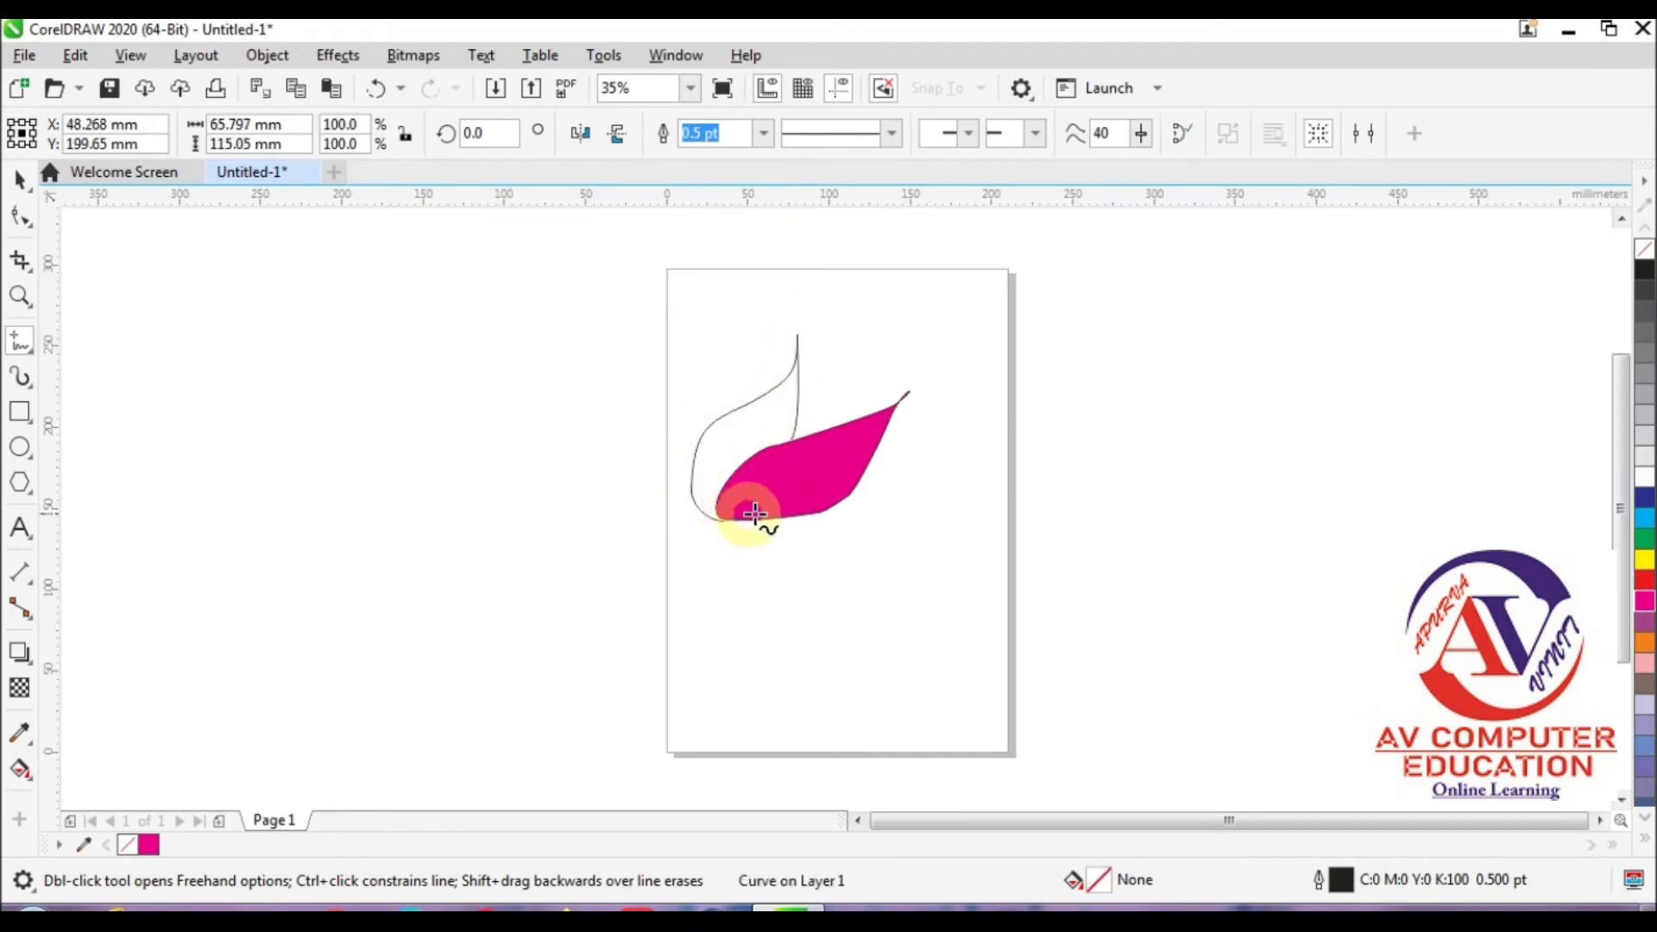
mouse_move(860, 477)
left_mouse_down()
mouse_move(968, 474)
mouse_move(911, 539)
mouse_move(751, 559)
mouse_move(734, 522)
left_mouse_up()
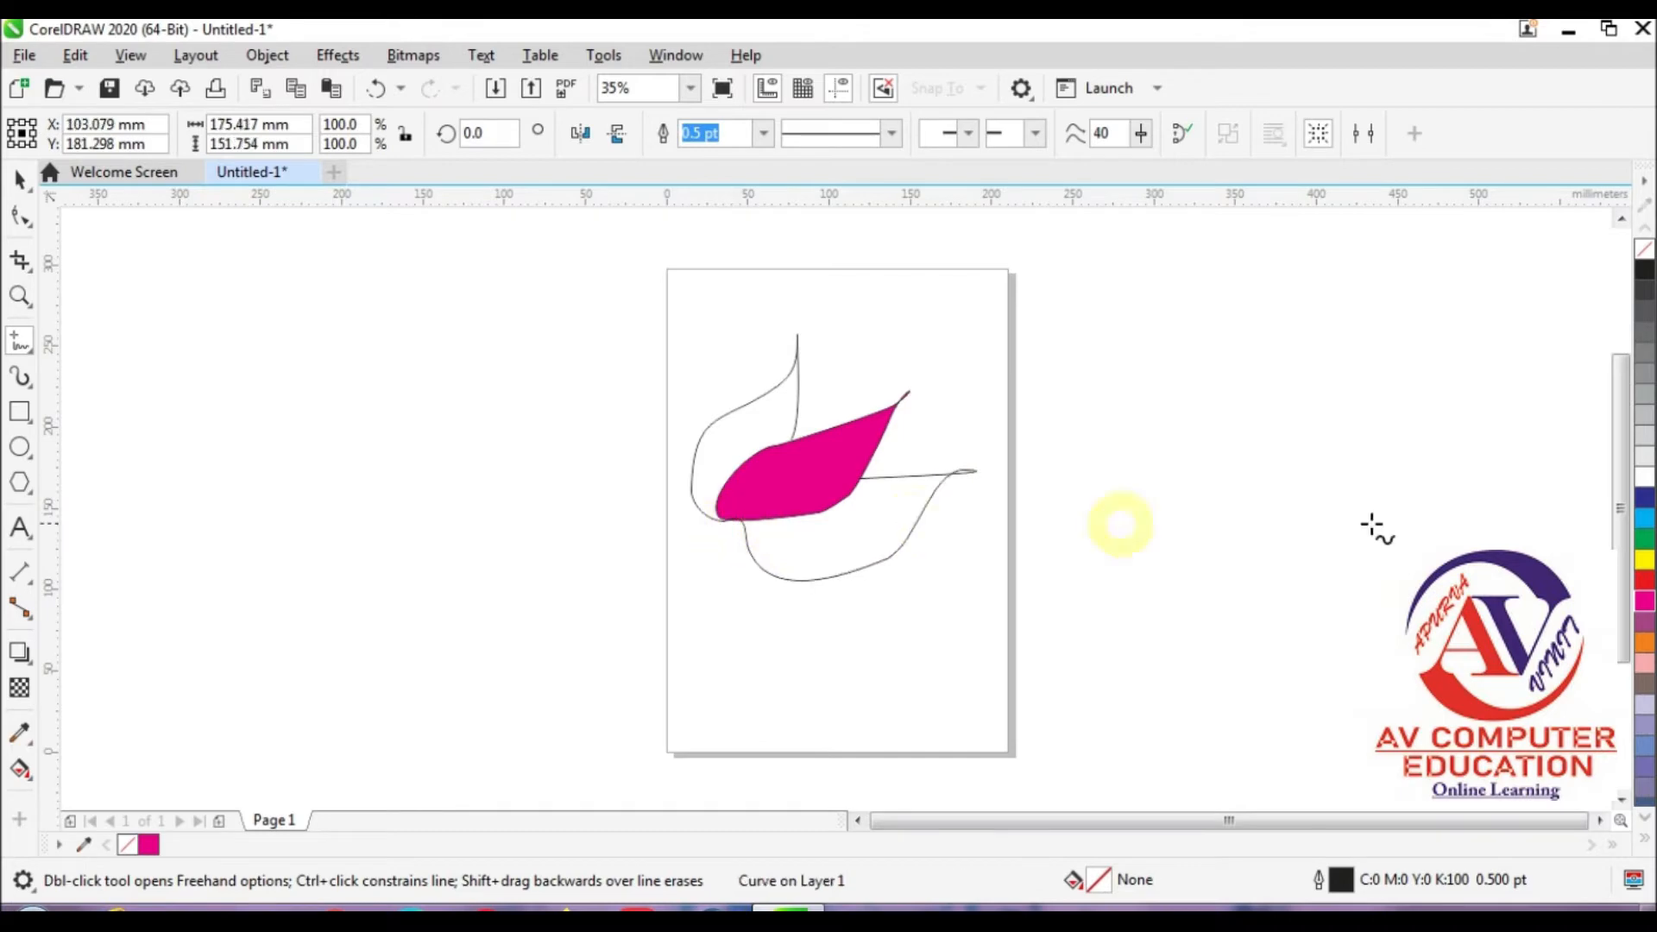
left_click(1643, 499)
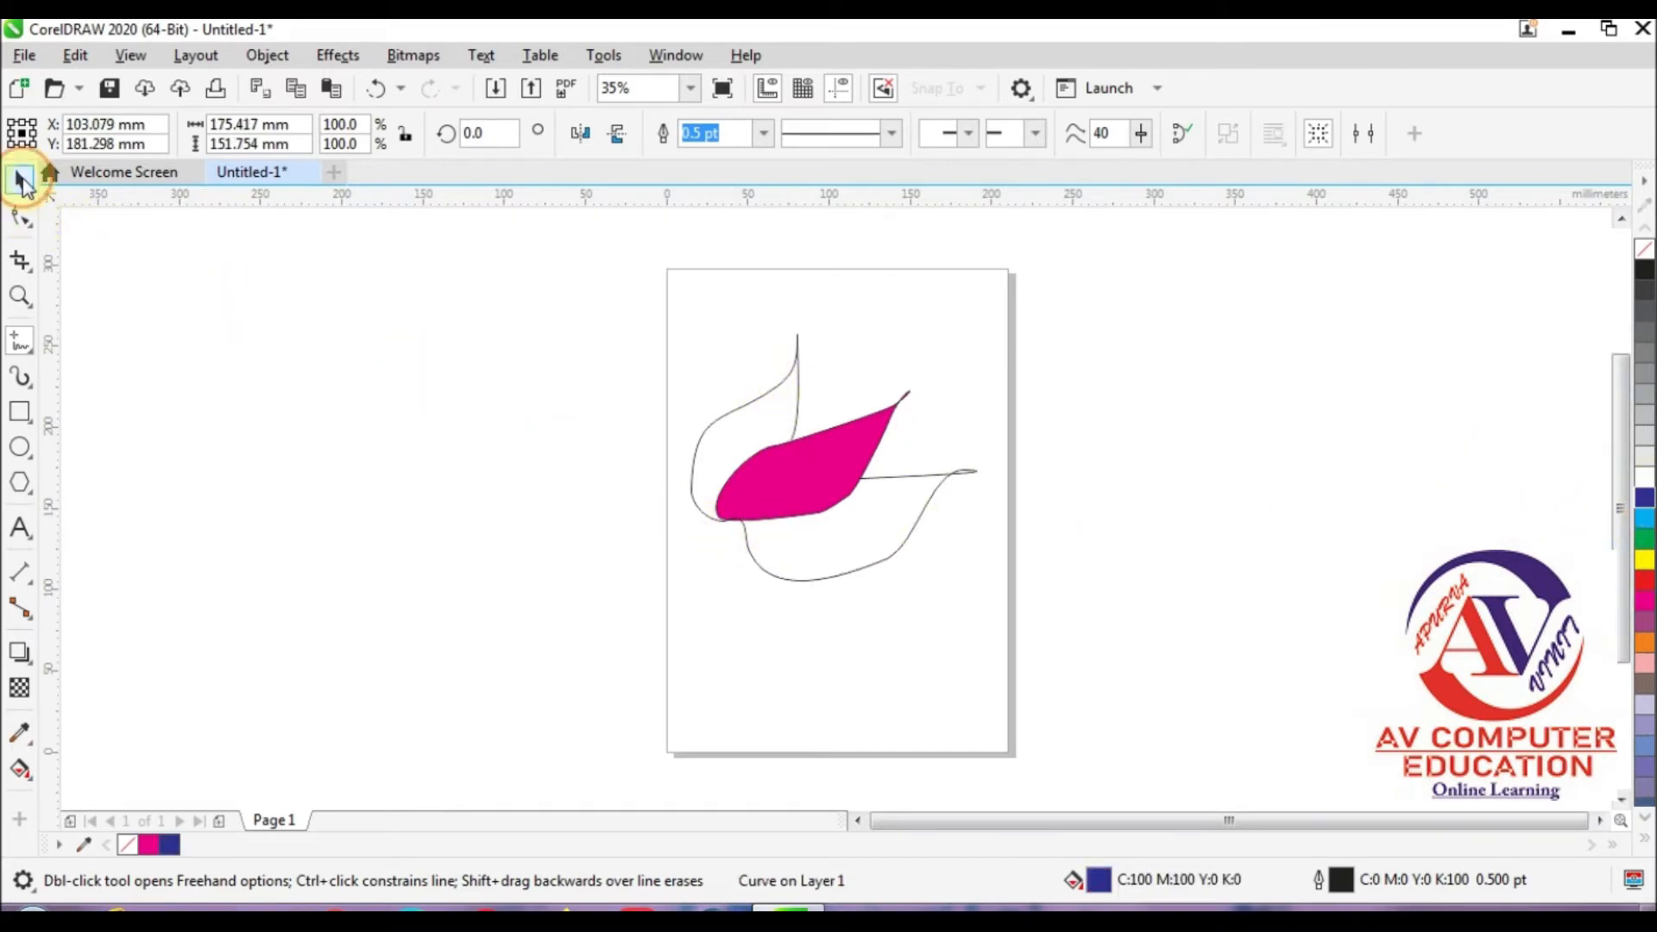
Step: Close the blue curve and move the magenta leaf one level forward, in front of it
left_click(22, 181)
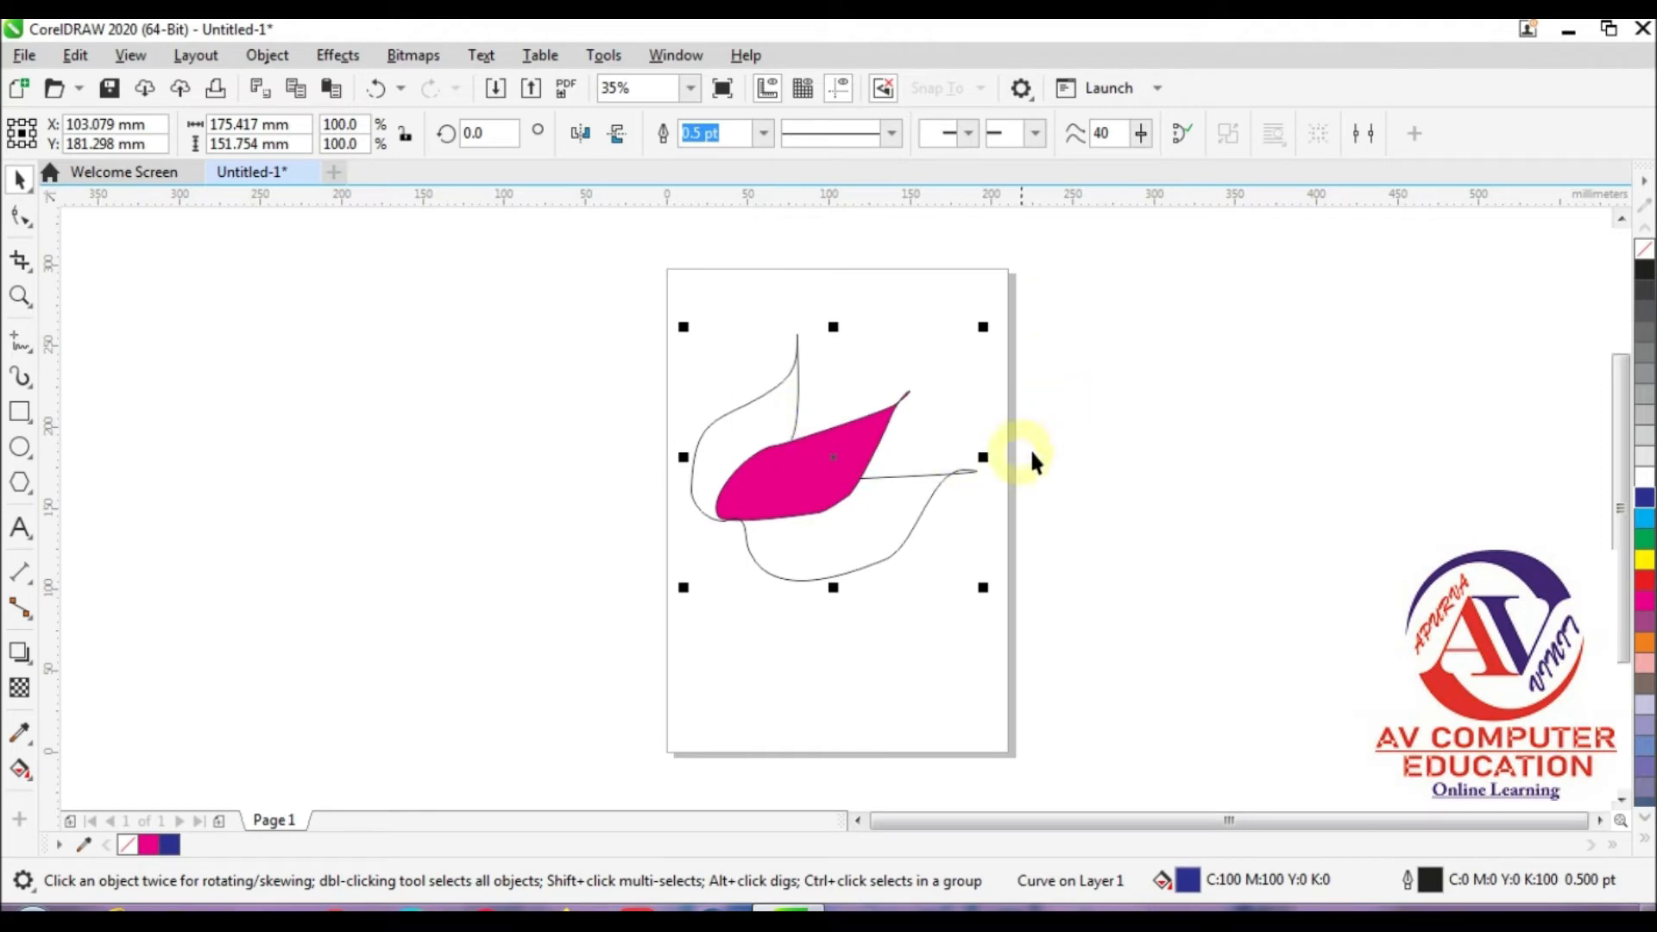
left_click(1179, 139)
left_click(880, 467)
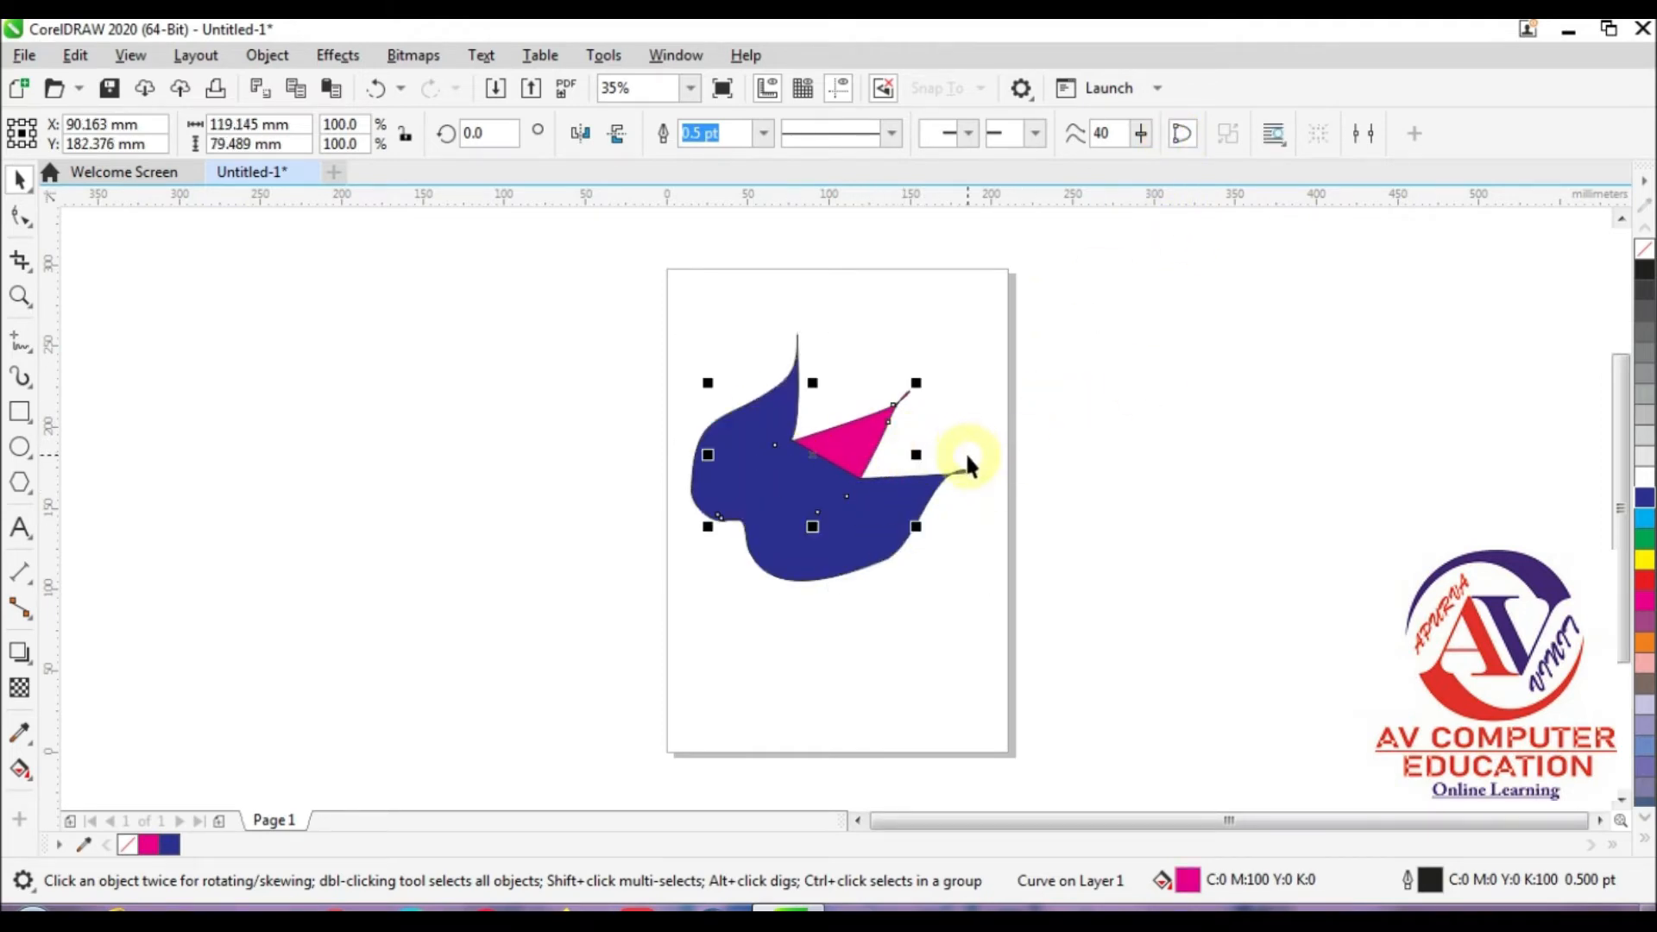
key("ctrl+Page_Up")
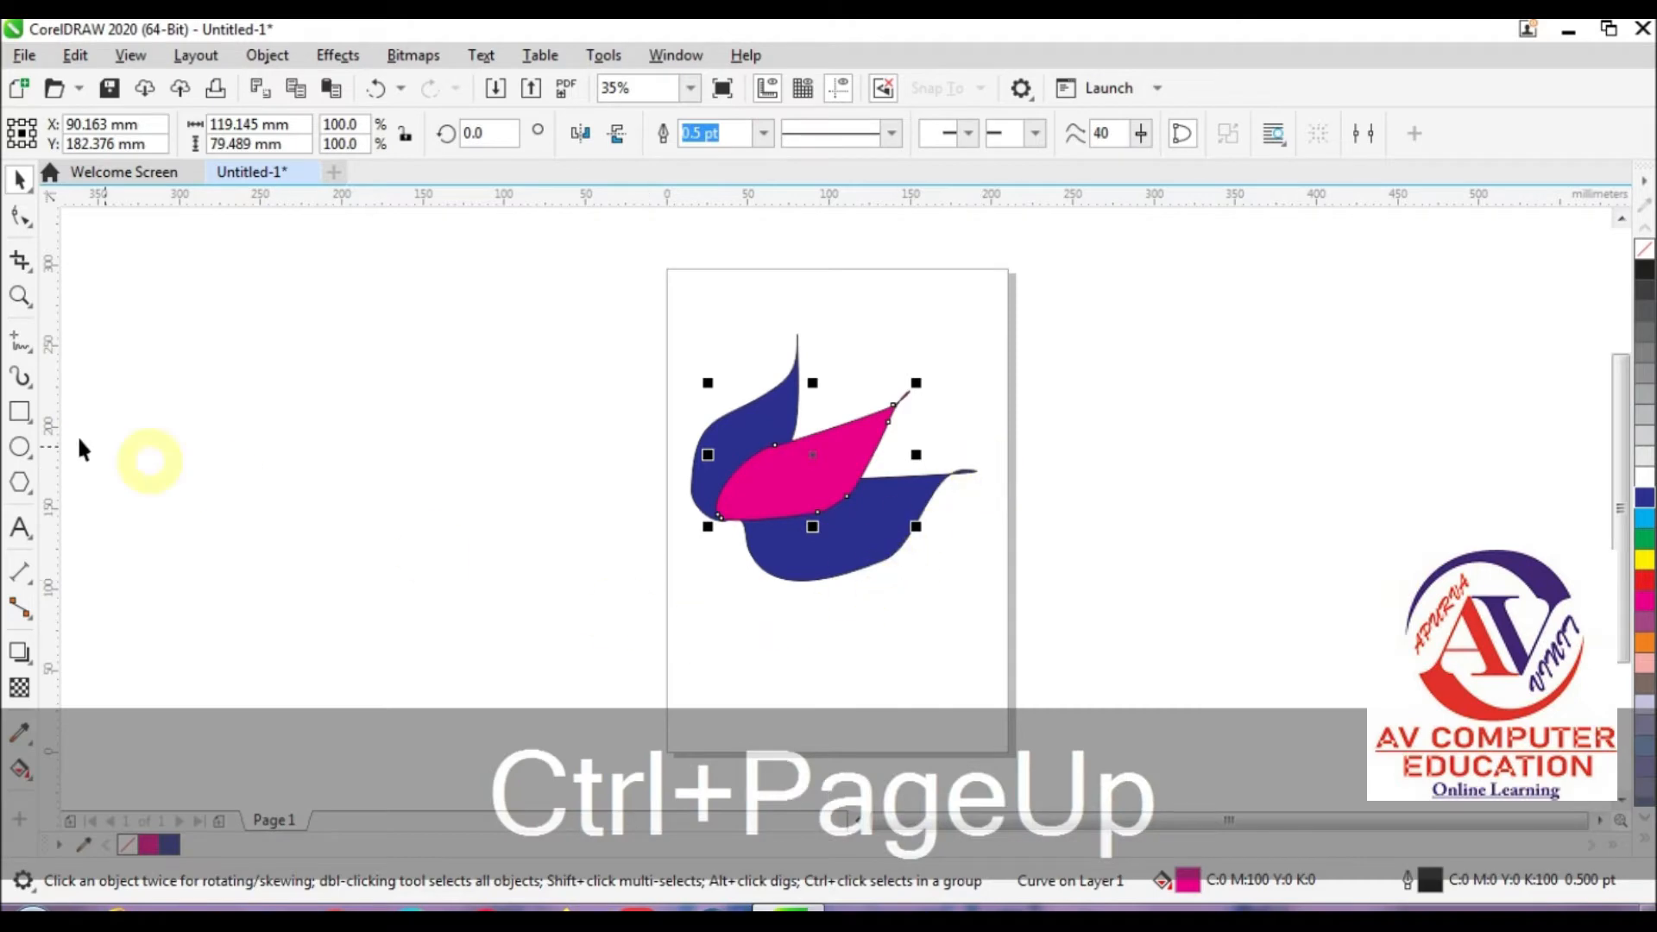
Step: Define a crop area over the middle of the magenta leaf, 50 mm wide and 50 mm high
left_click(22, 260)
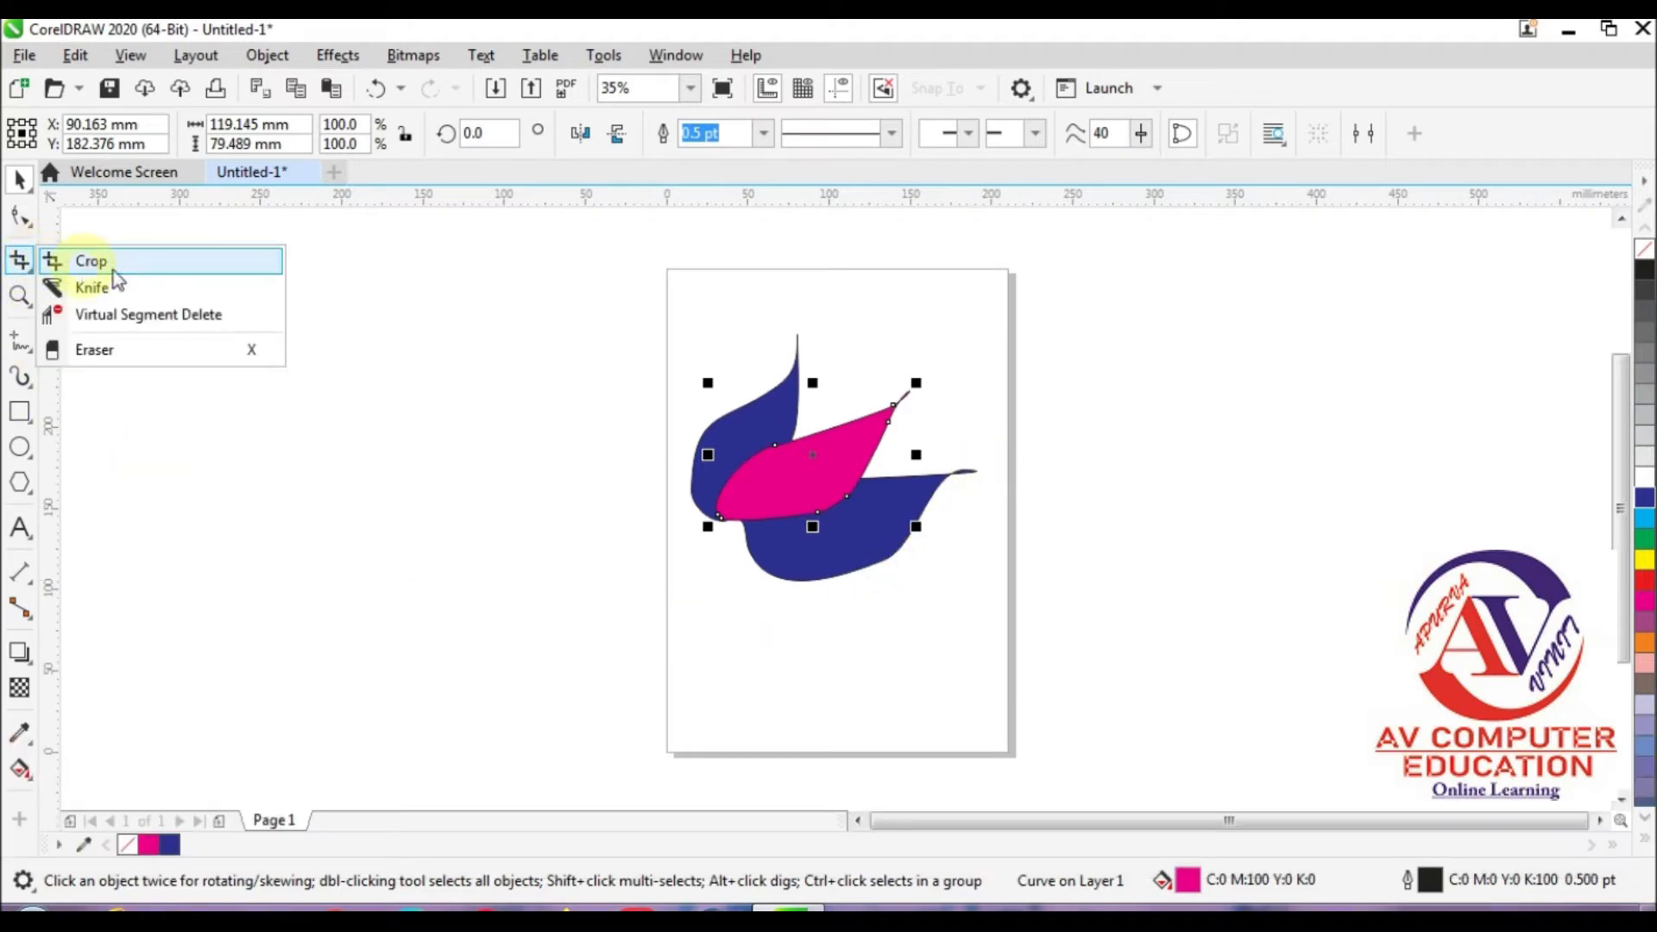
left_click(90, 261)
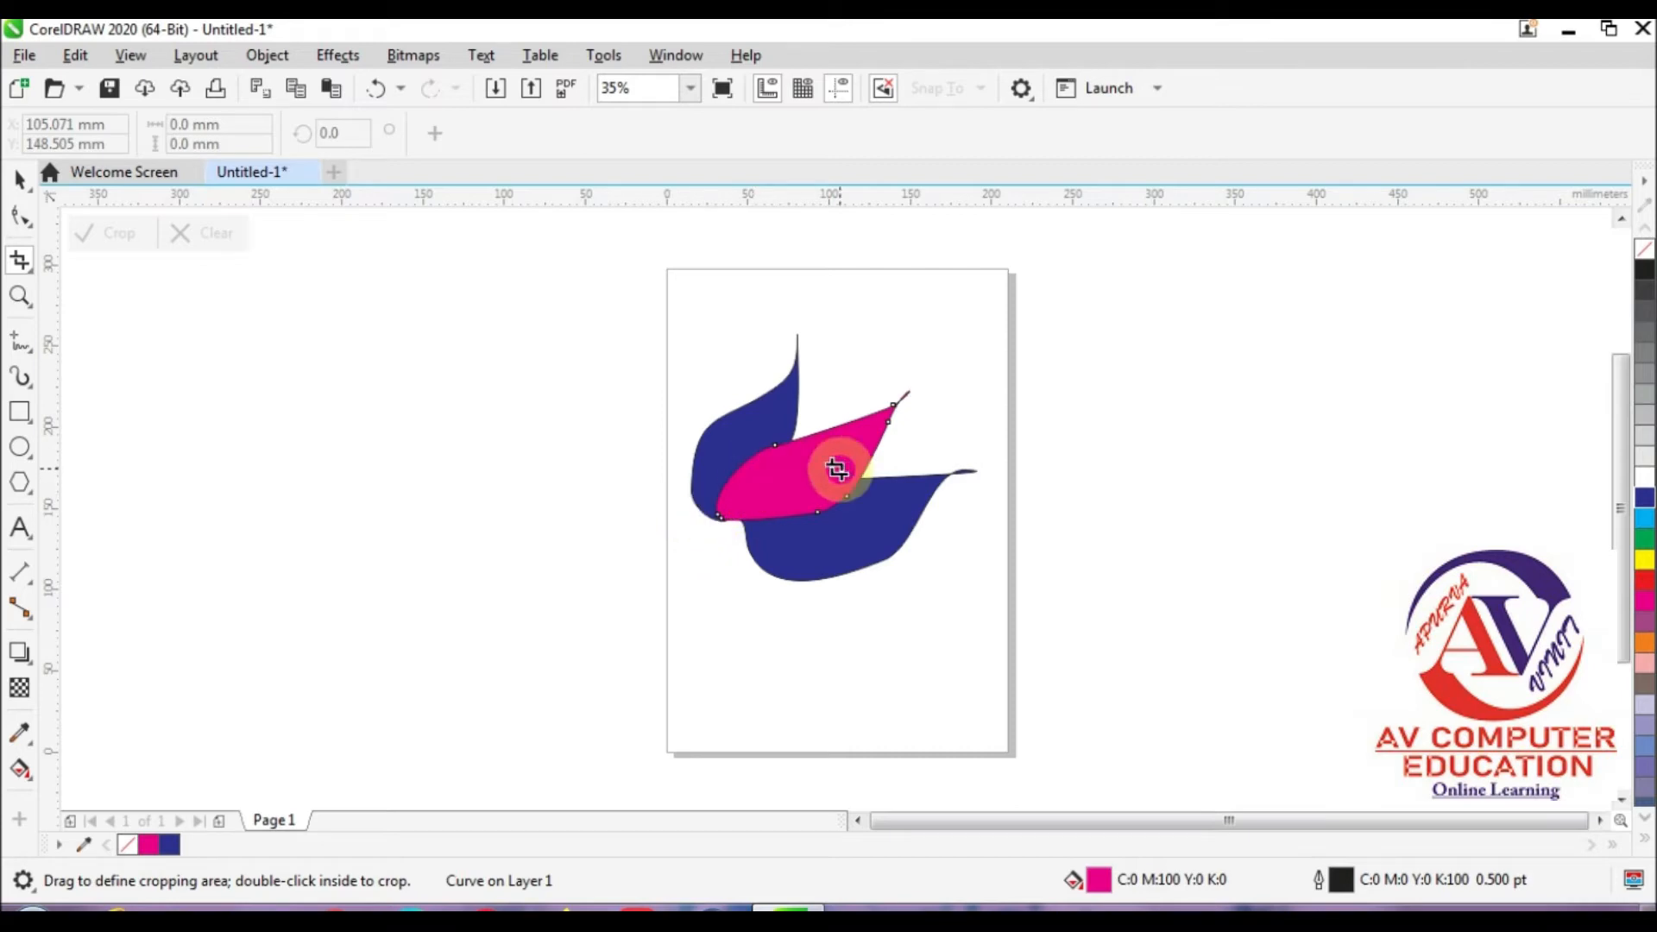
left_click_drag(768, 461, 842, 511)
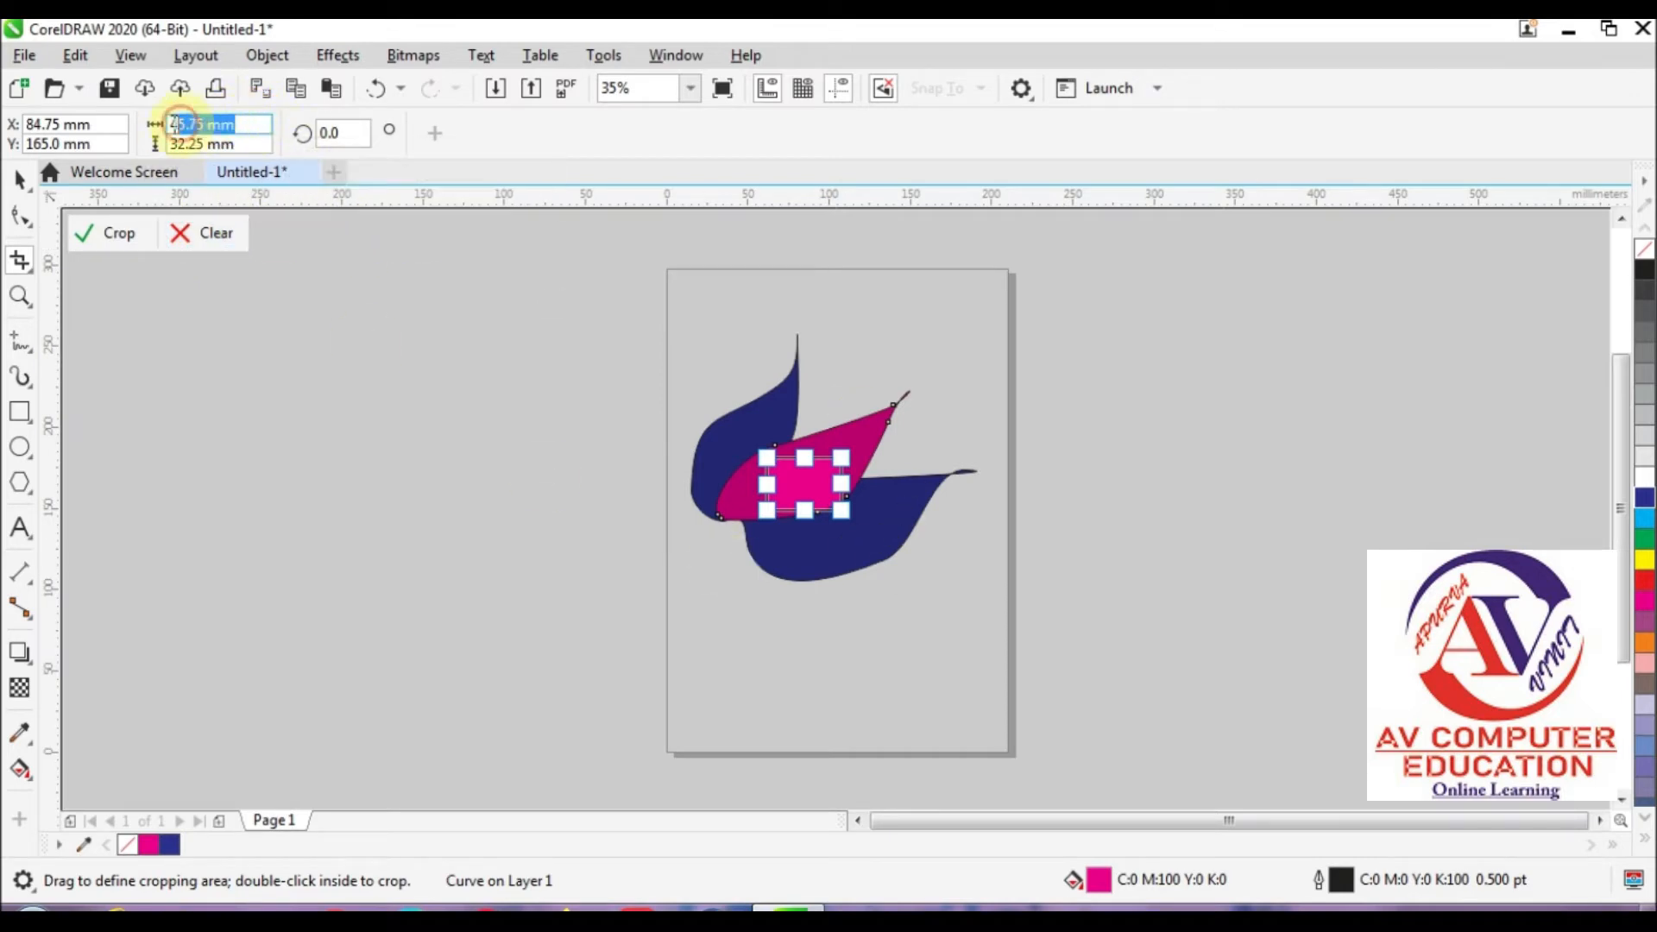
type("0")
key("Return")
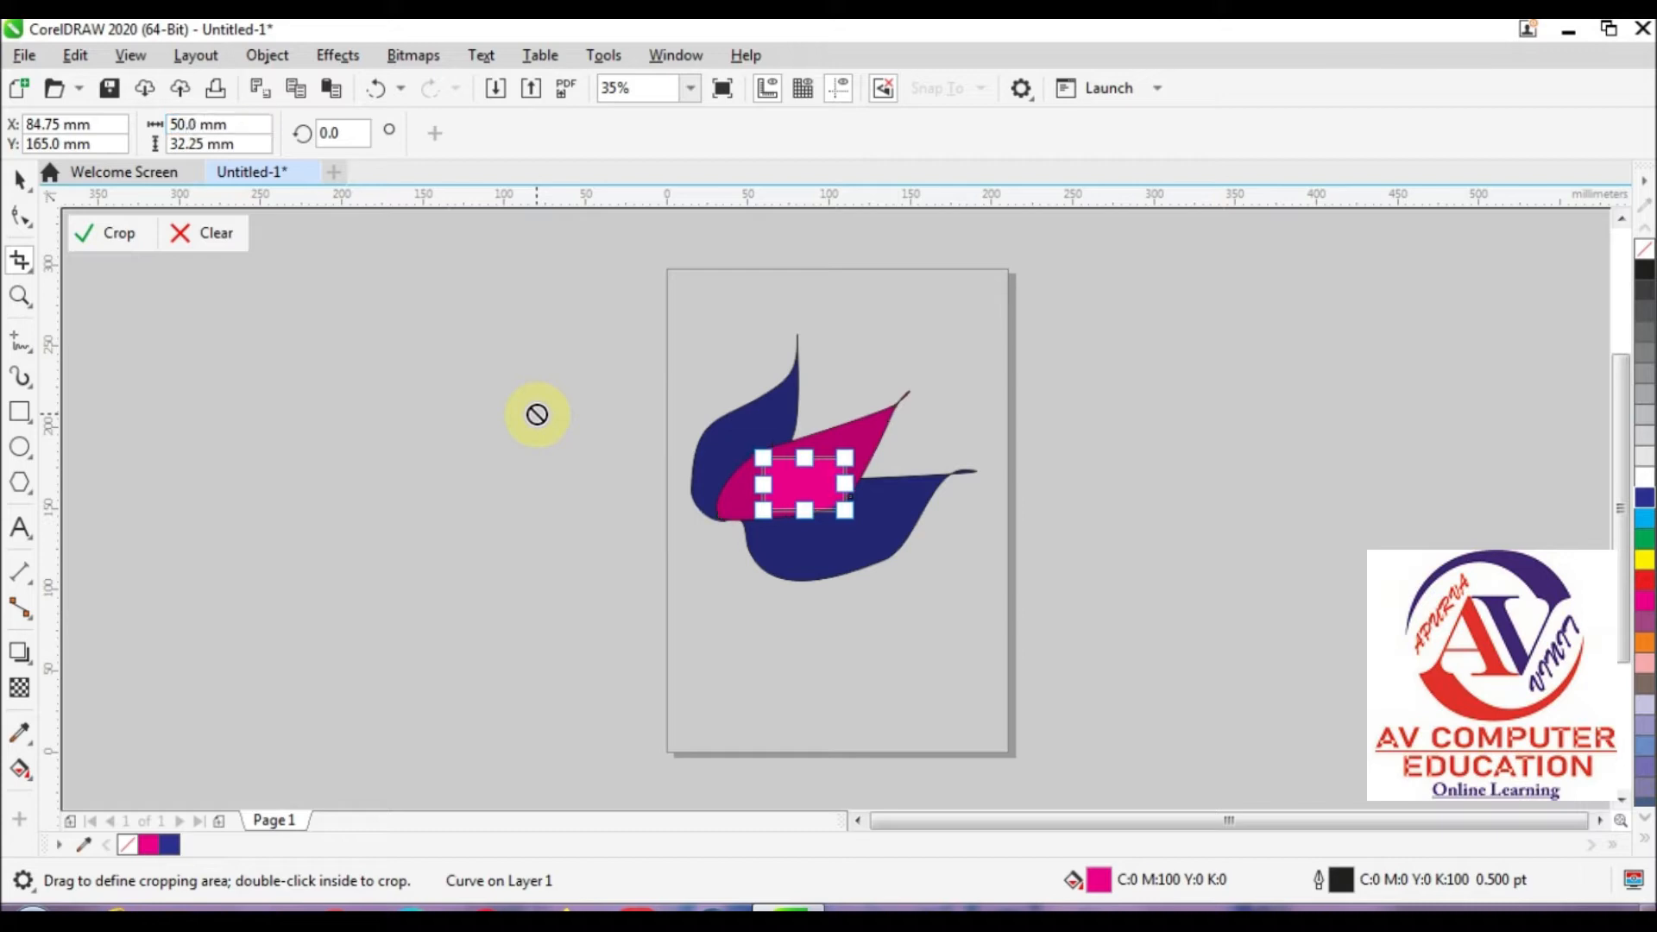
double_click(244, 144)
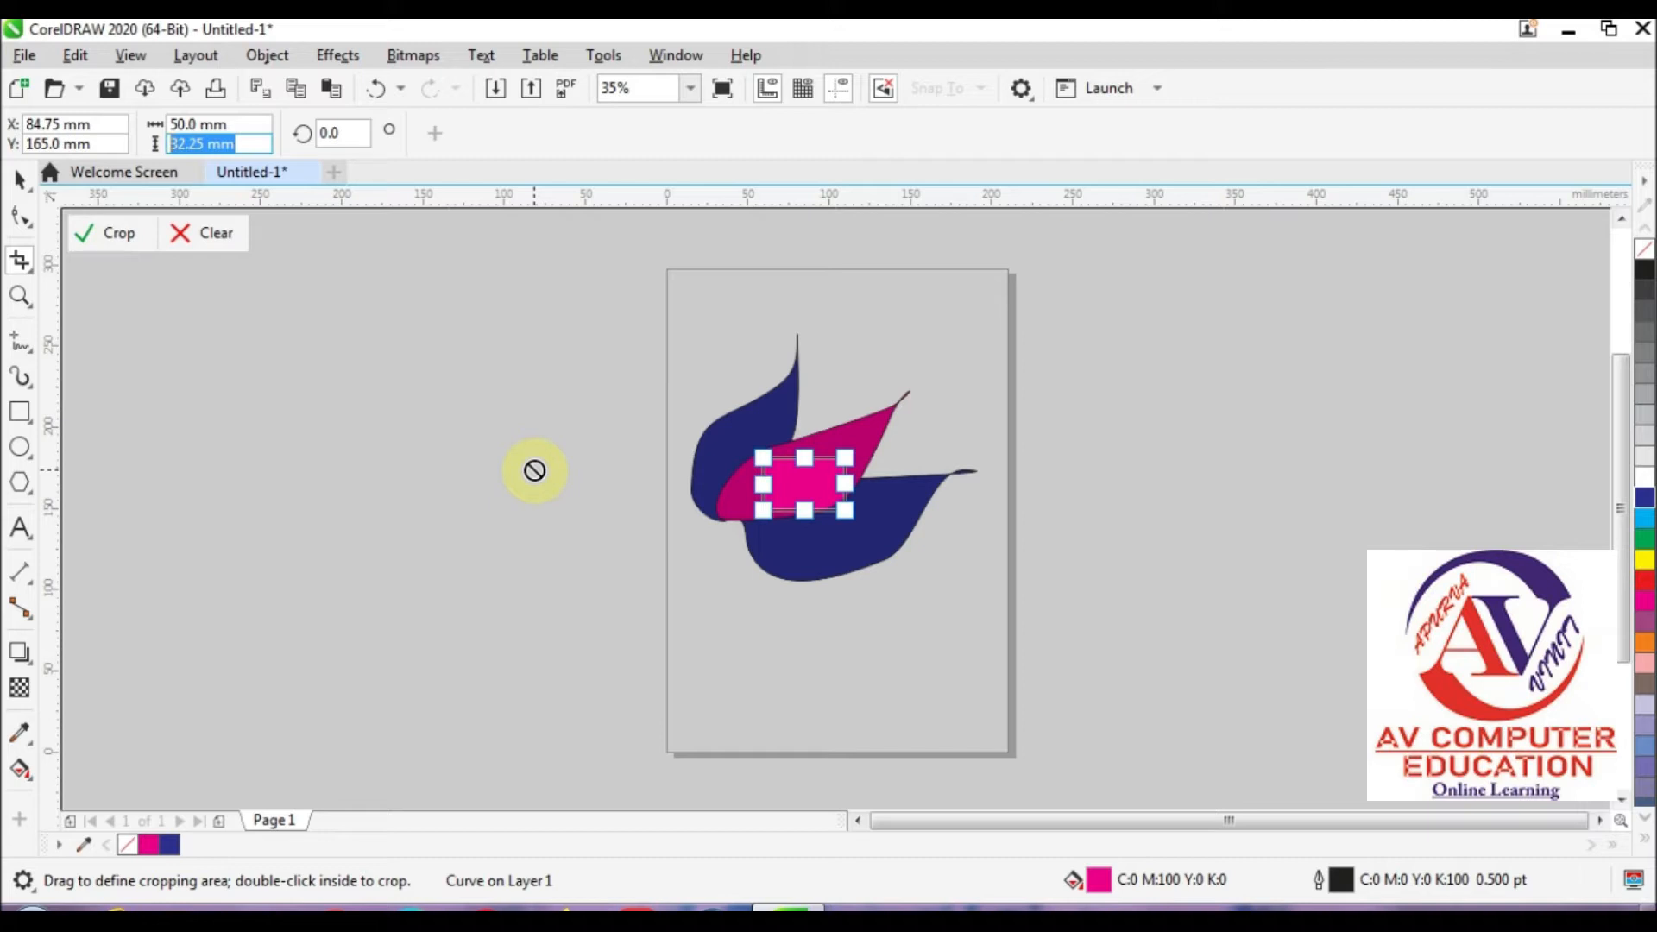
type("5")
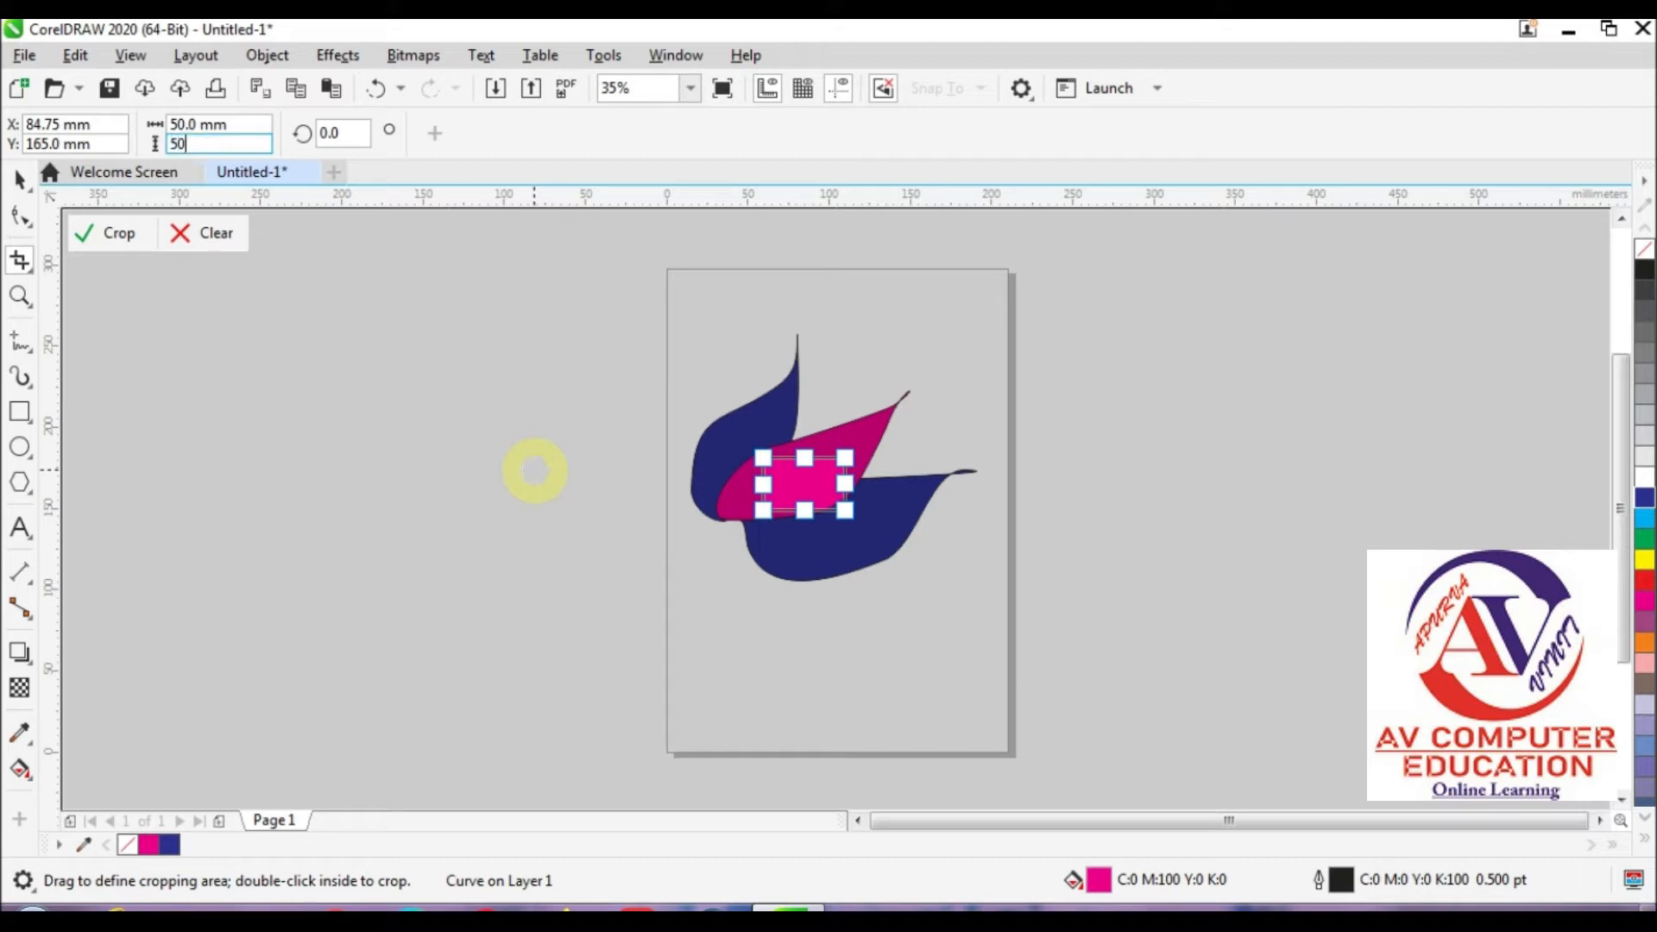
type("0")
key("Return")
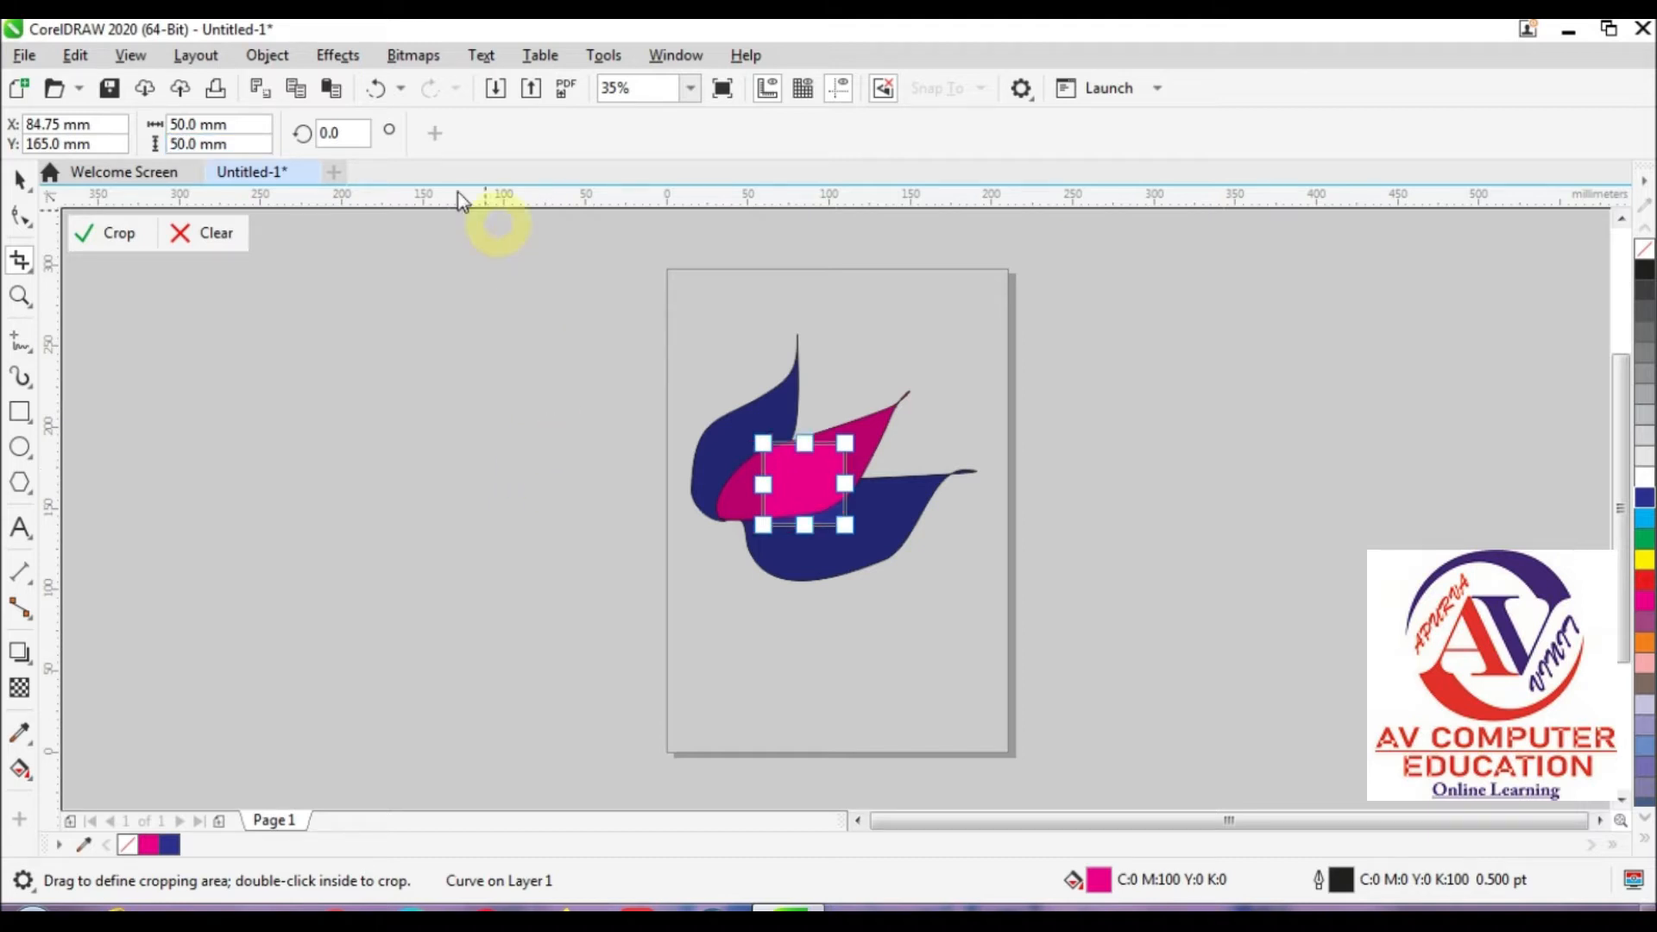
Step: Rotate the crop area by 45 degrees and apply the crop to the magenta leaf
type("45")
key("Return")
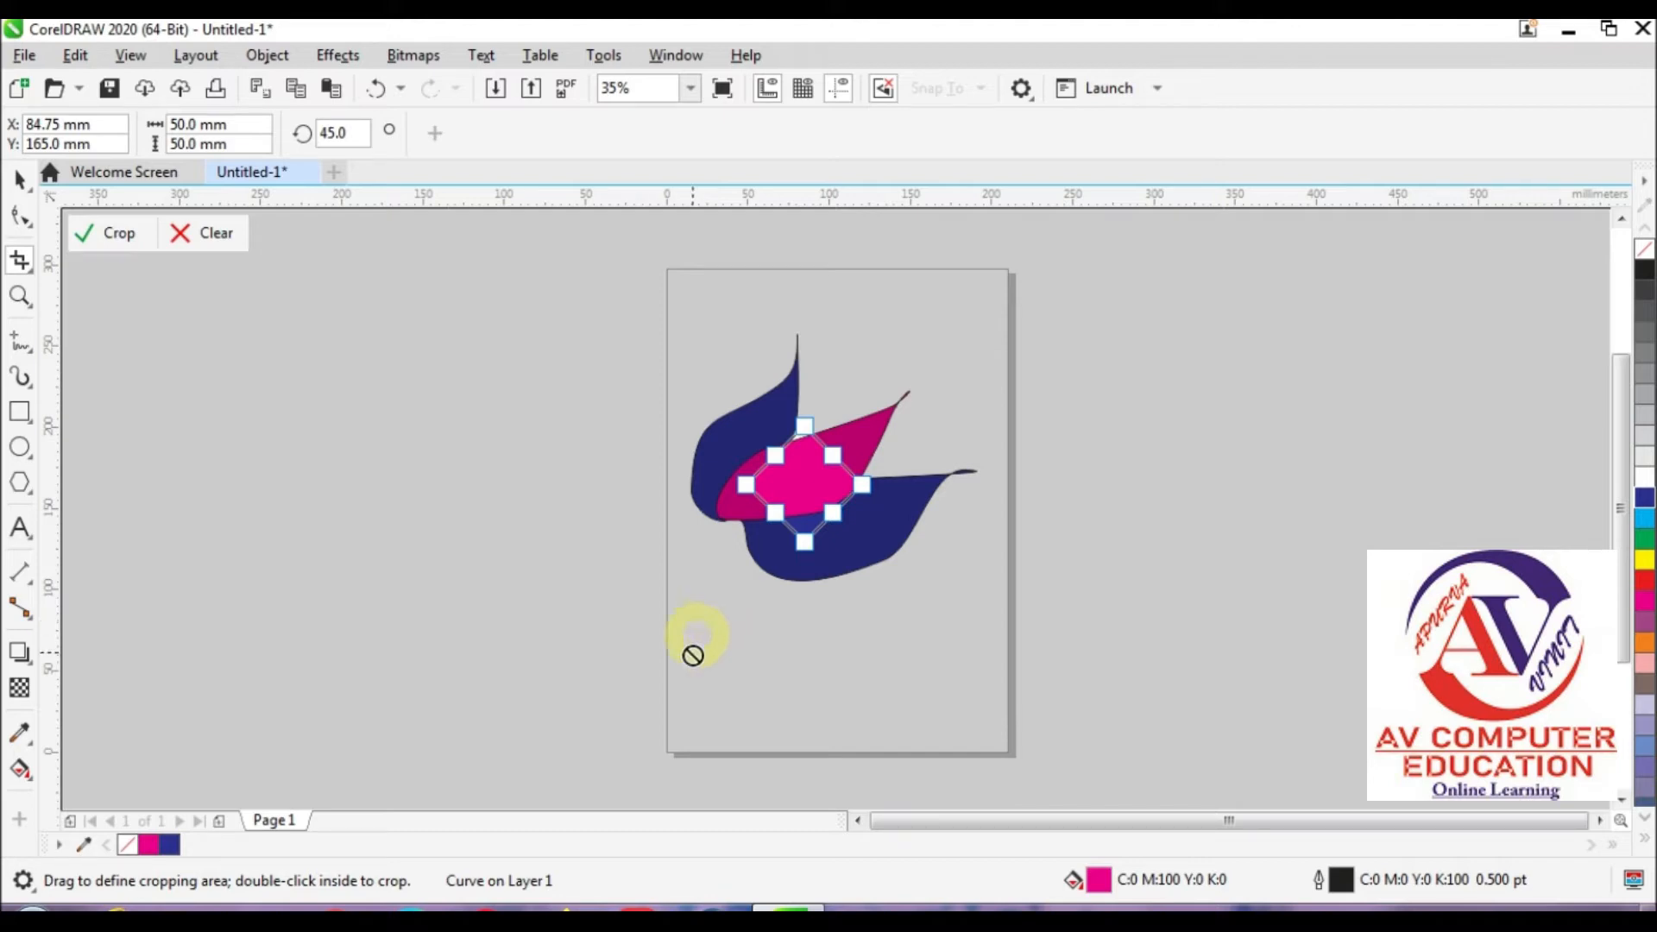
left_click(792, 497)
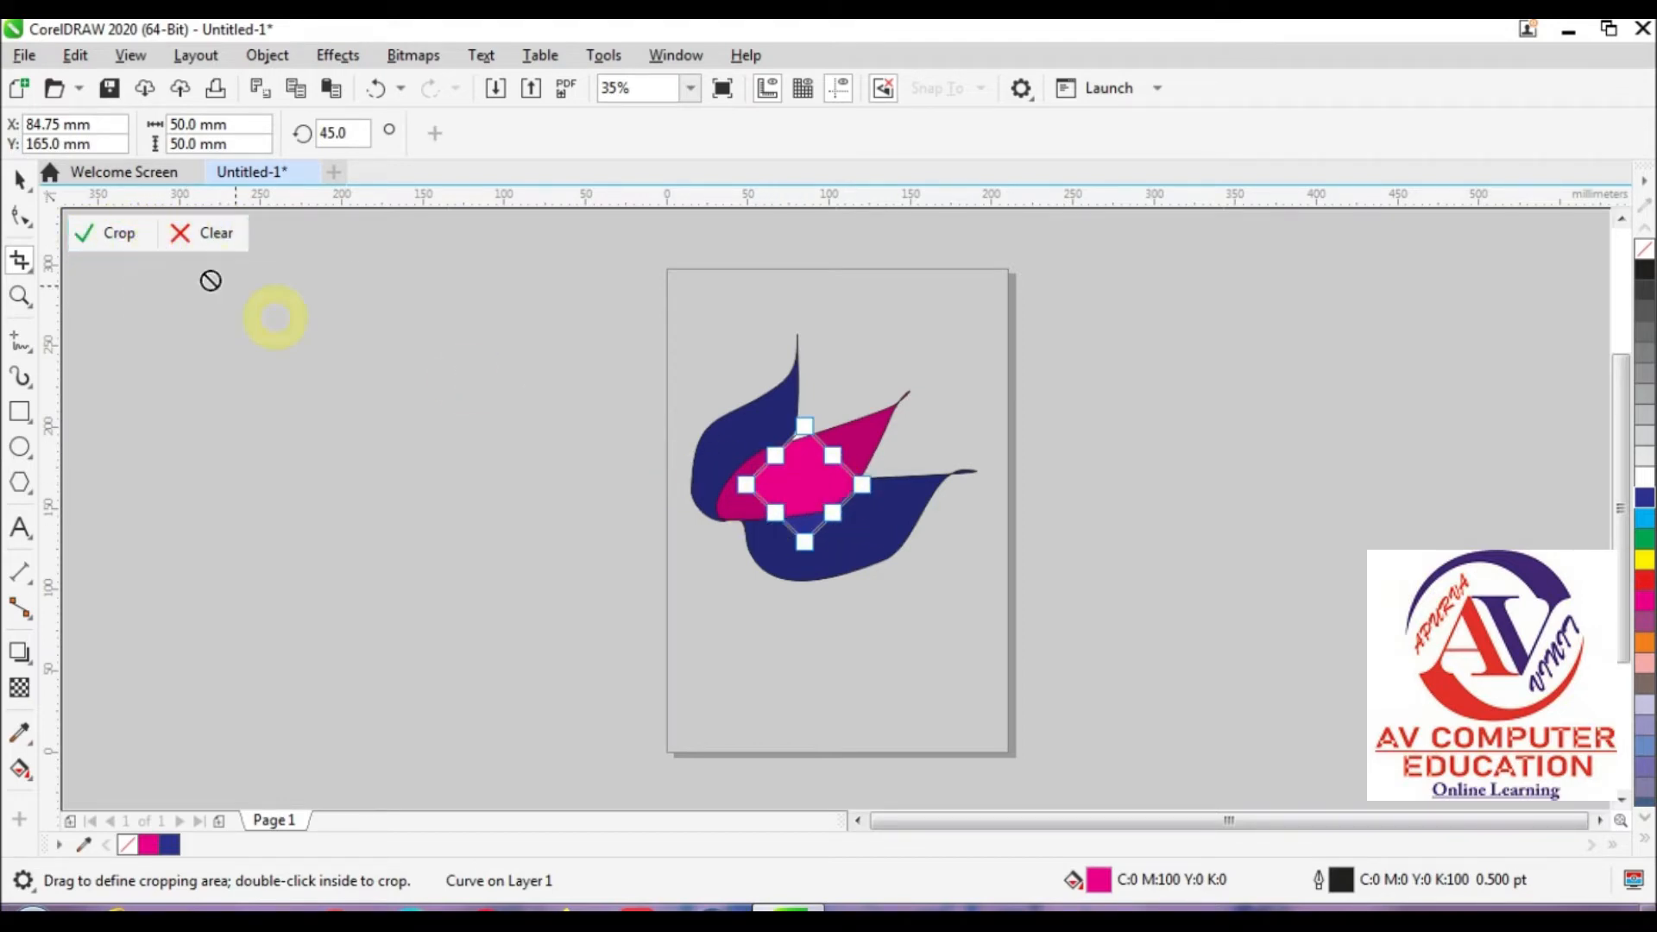
left_click(119, 235)
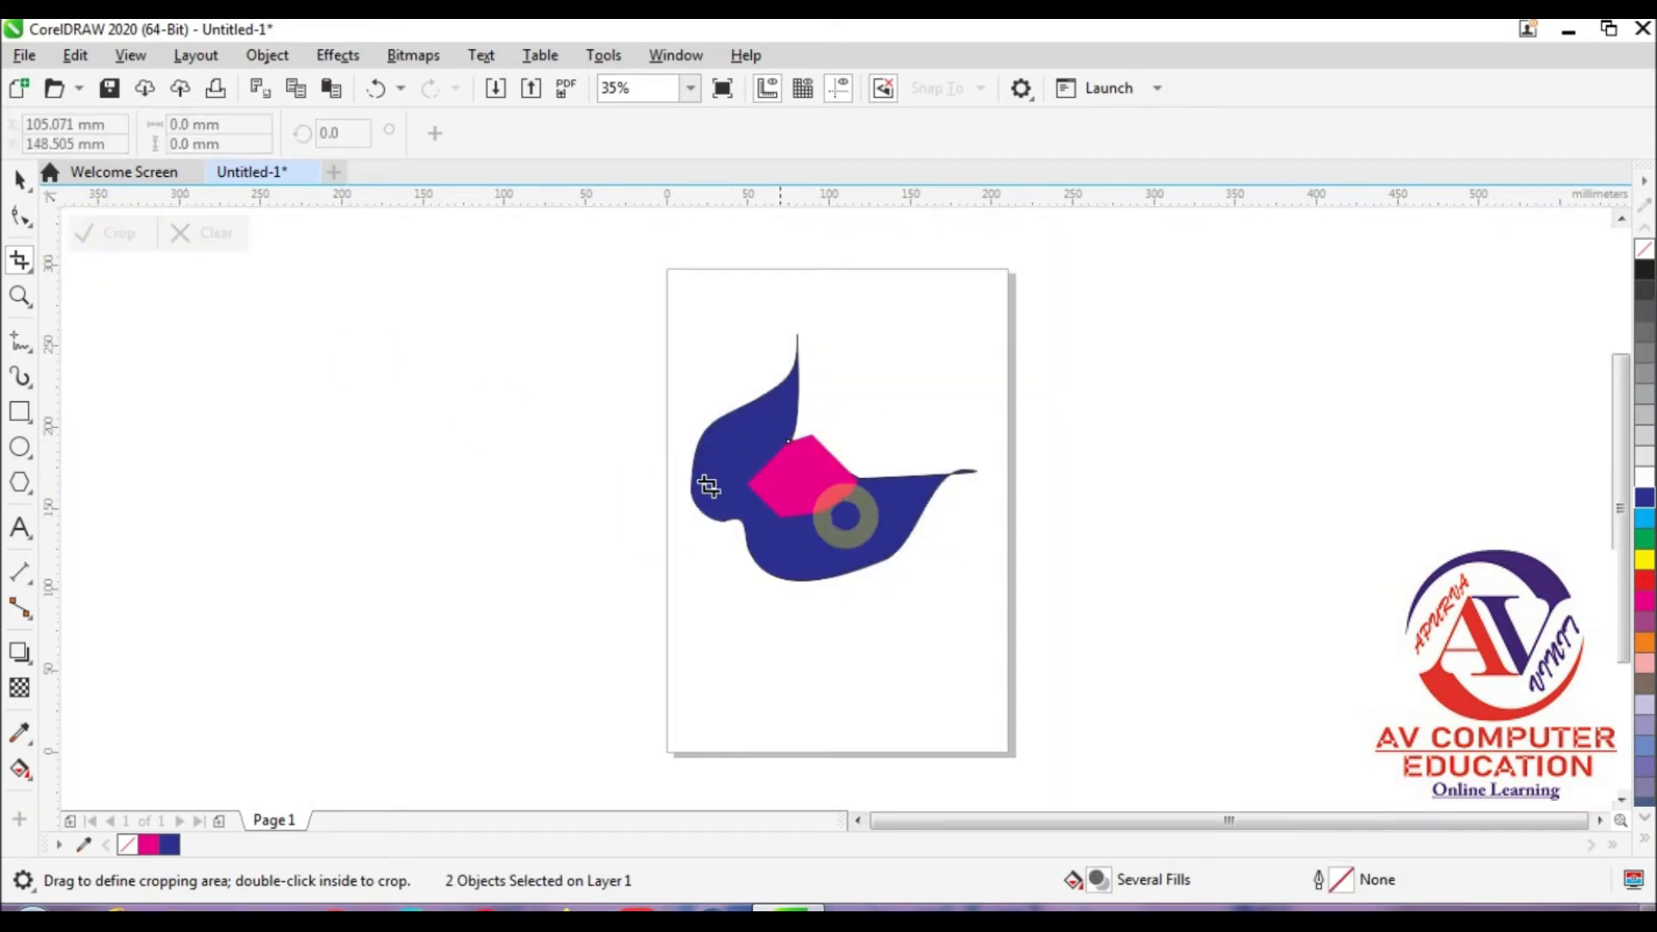
Step: Move the cropped magenta piece off the page to its left and enlarge the blue shape to about 224 by 194 mm over the page
left_click(19, 180)
left_click_drag(795, 473, 488, 475)
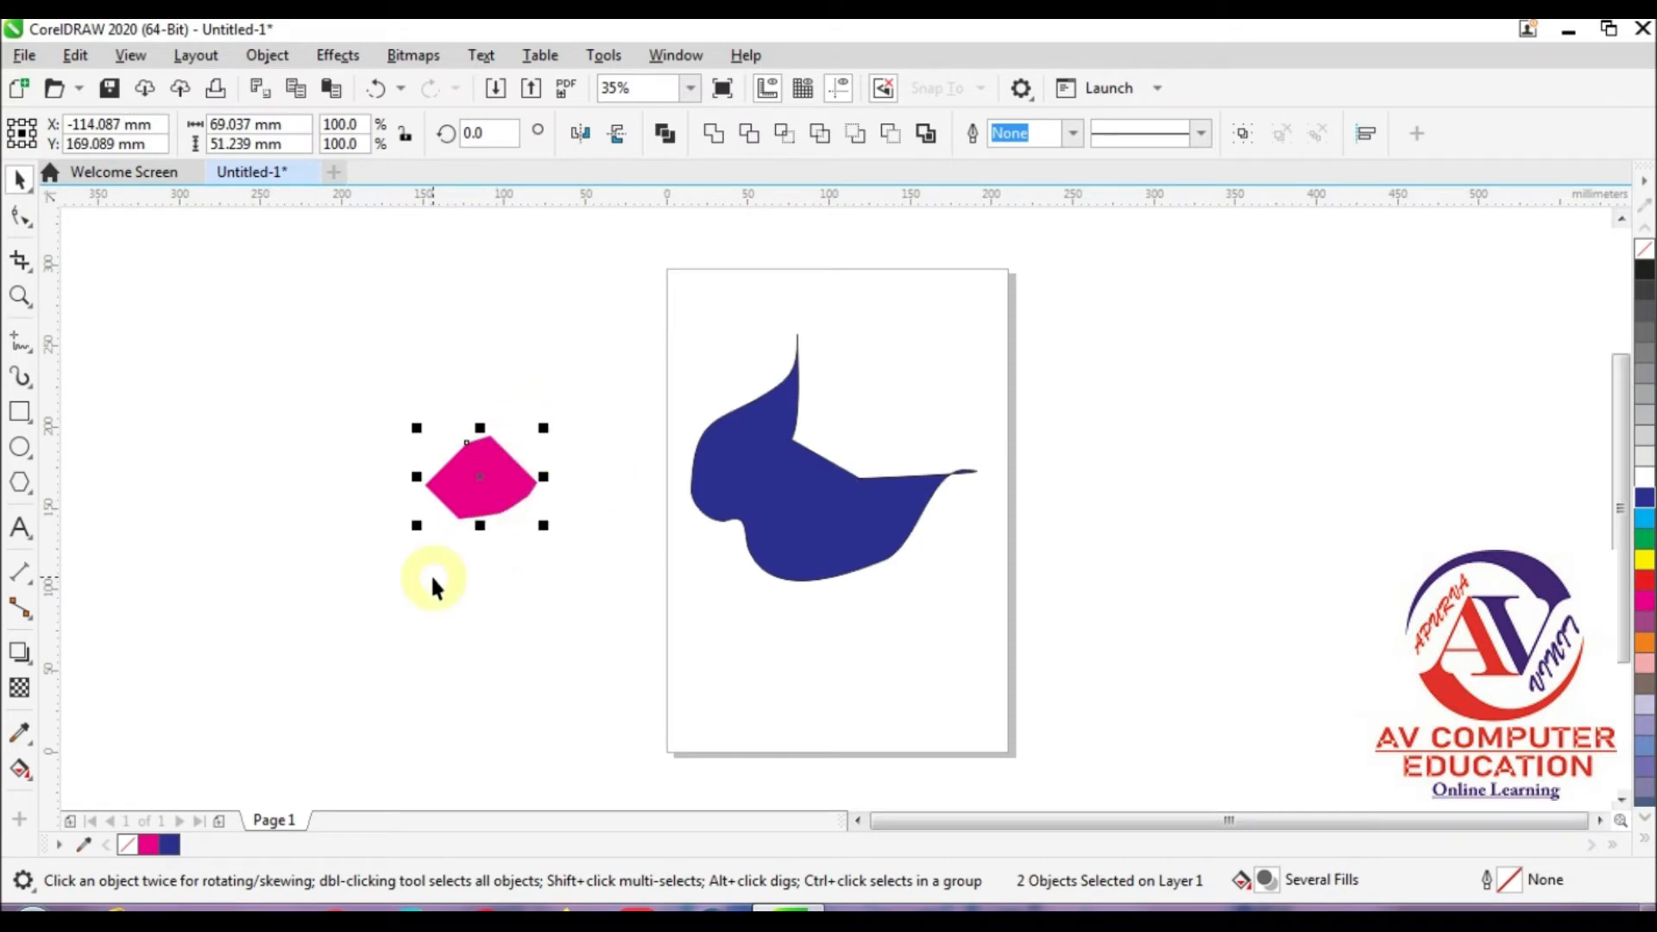
left_click_drag(728, 481, 548, 562)
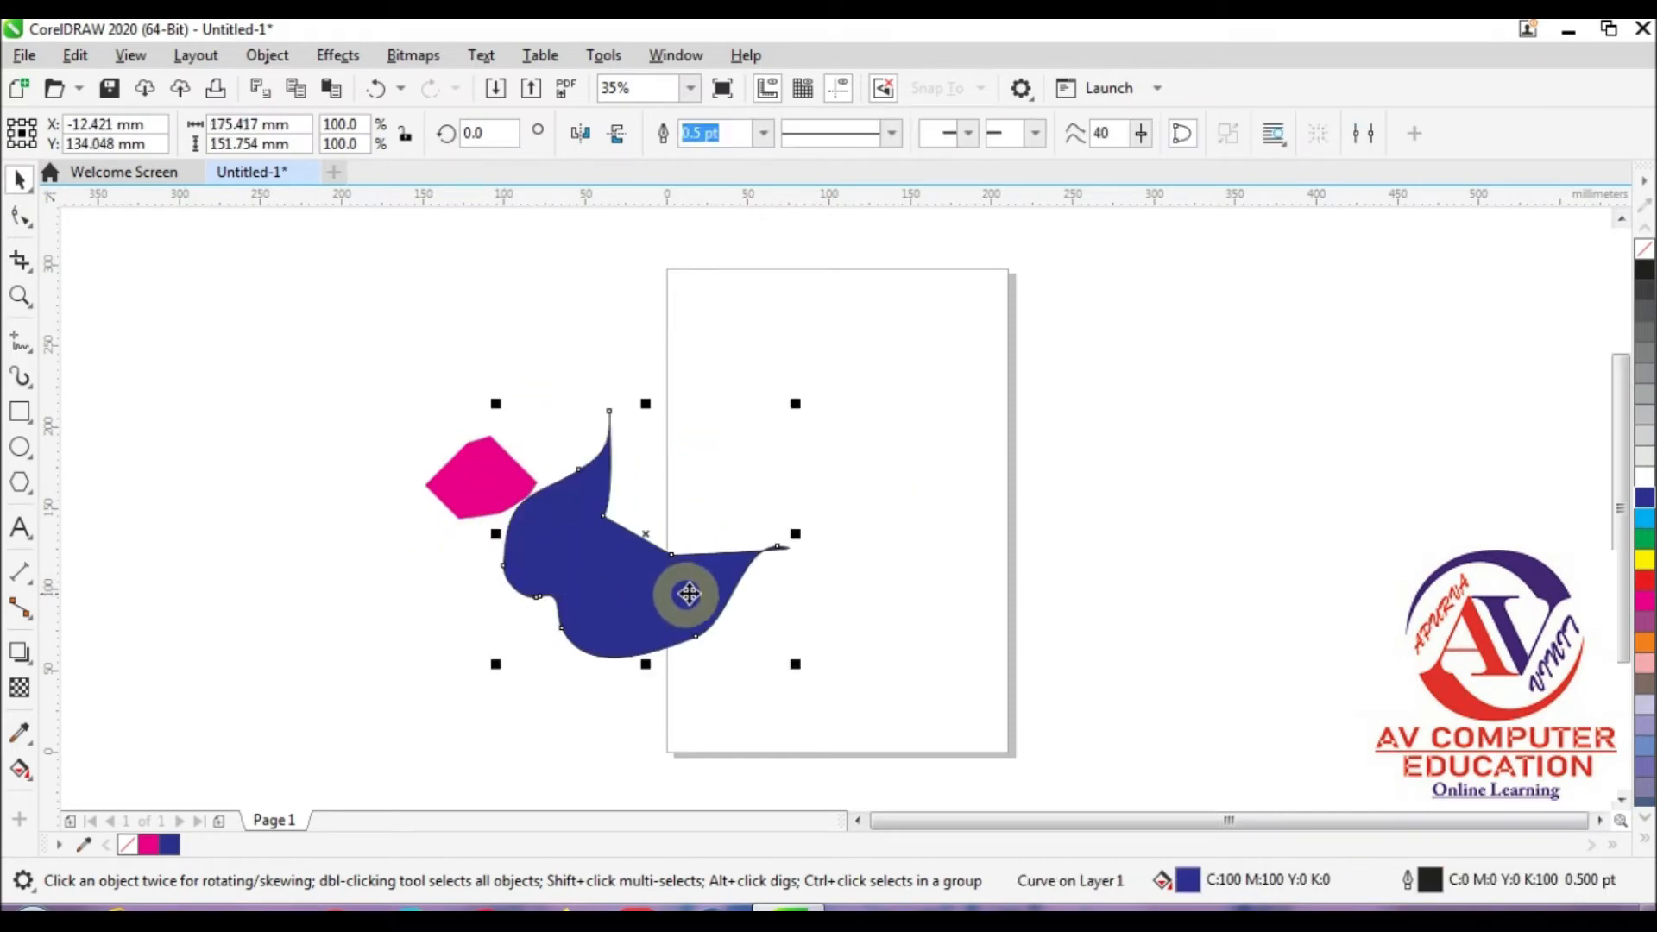
left_click_drag(795, 664, 875, 734)
left_click_drag(695, 614, 845, 489)
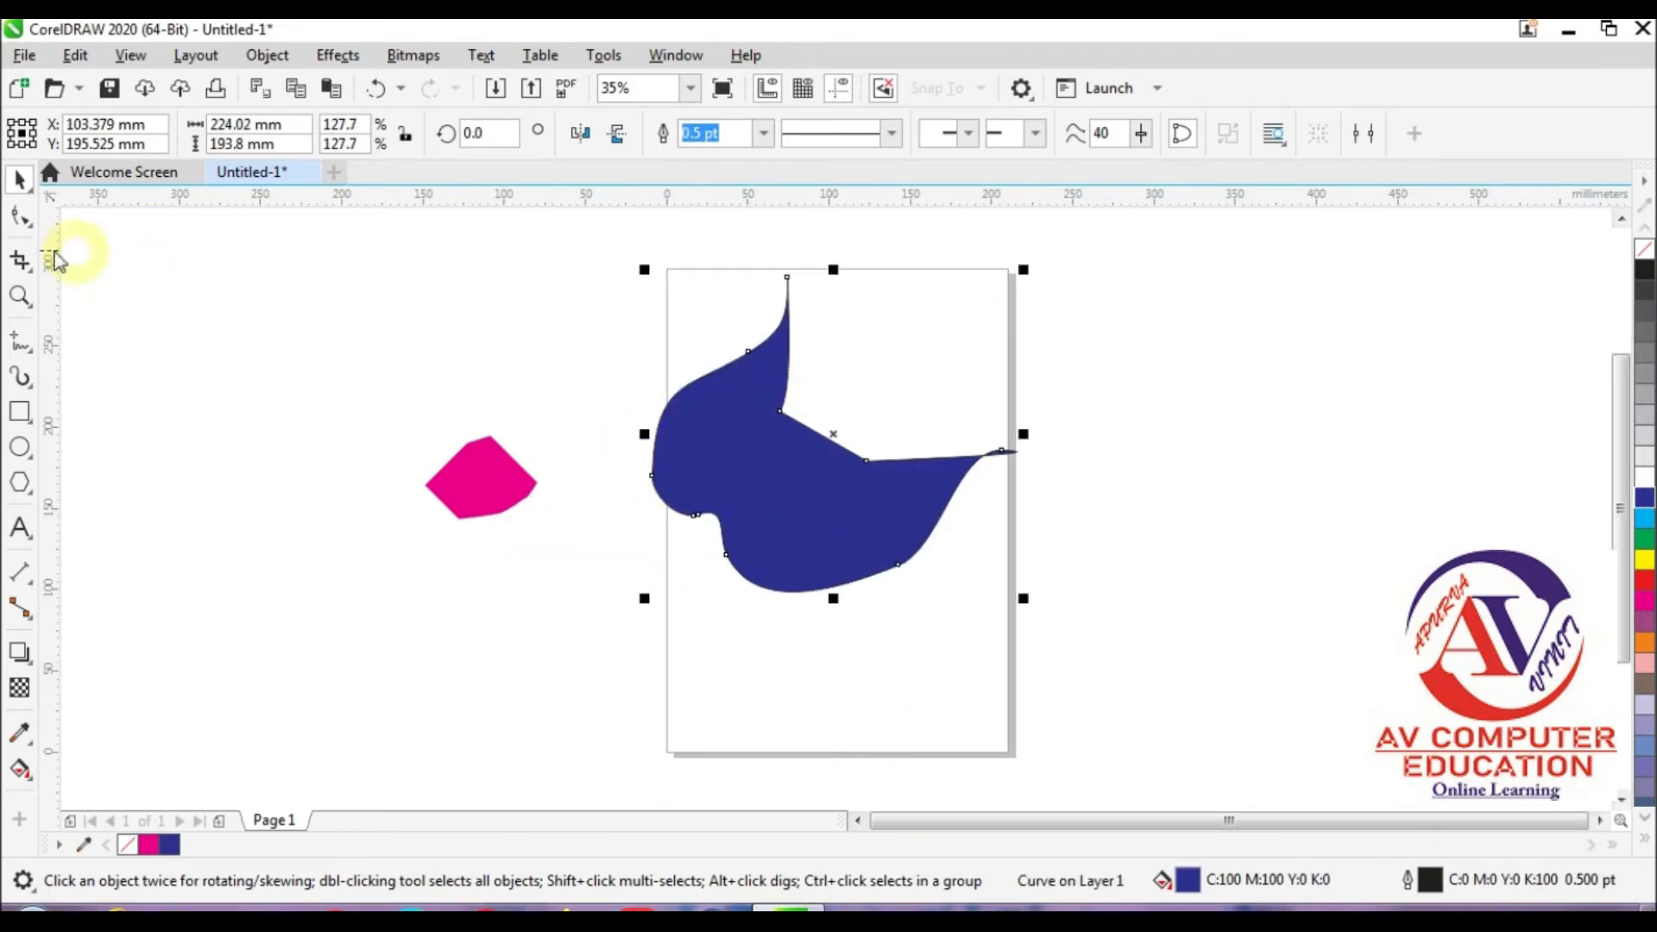
Step: Crop the blue shape to a rectangle about 61.5 by 48 mm taken from its middle
left_click(21, 259)
left_click_drag(739, 449, 839, 527)
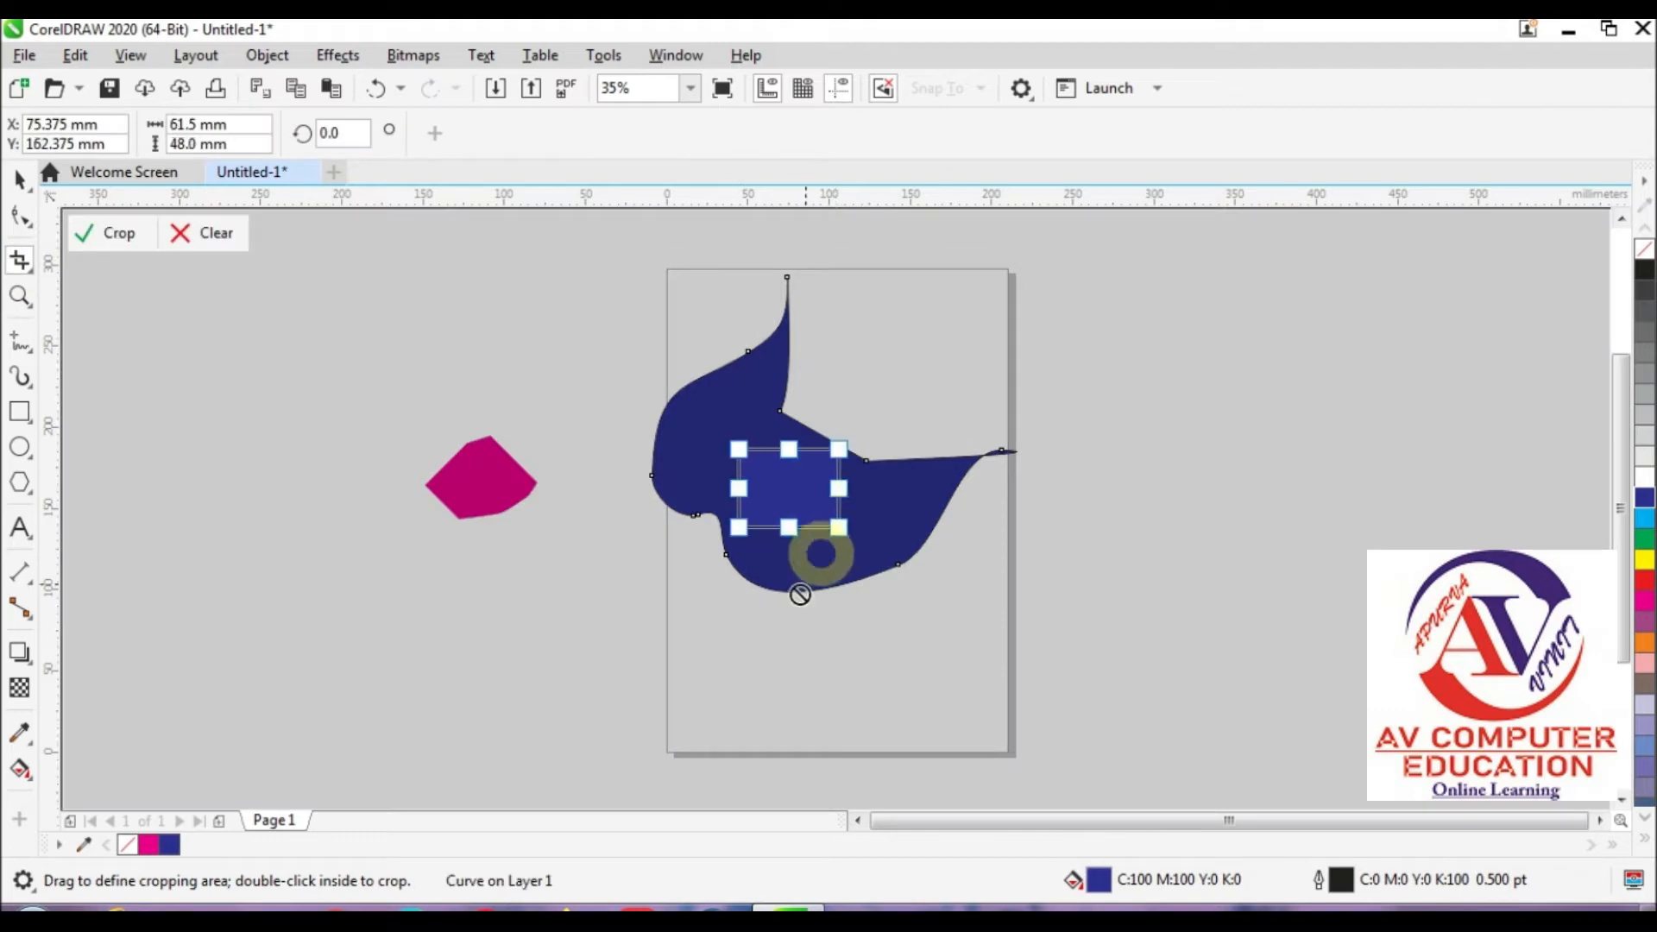
double_click(787, 495)
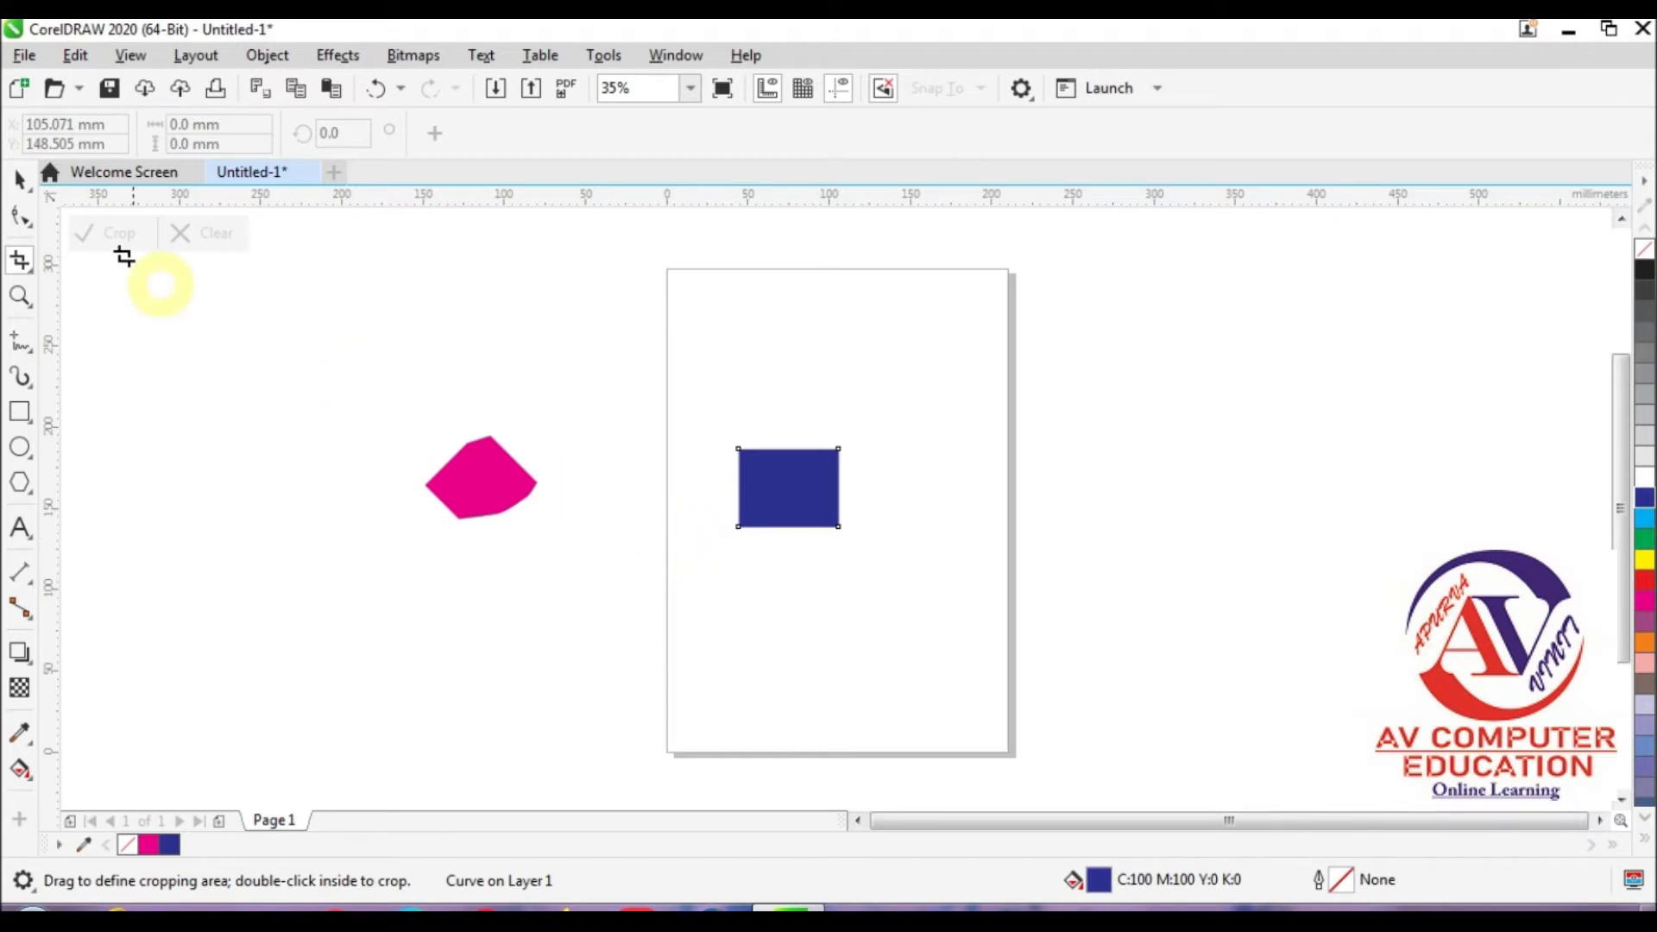
Step: Delete both the magenta piece and the blue rectangle to clear the drawing
left_click(19, 182)
left_click_drag(366, 333, 1089, 732)
key("Delete")
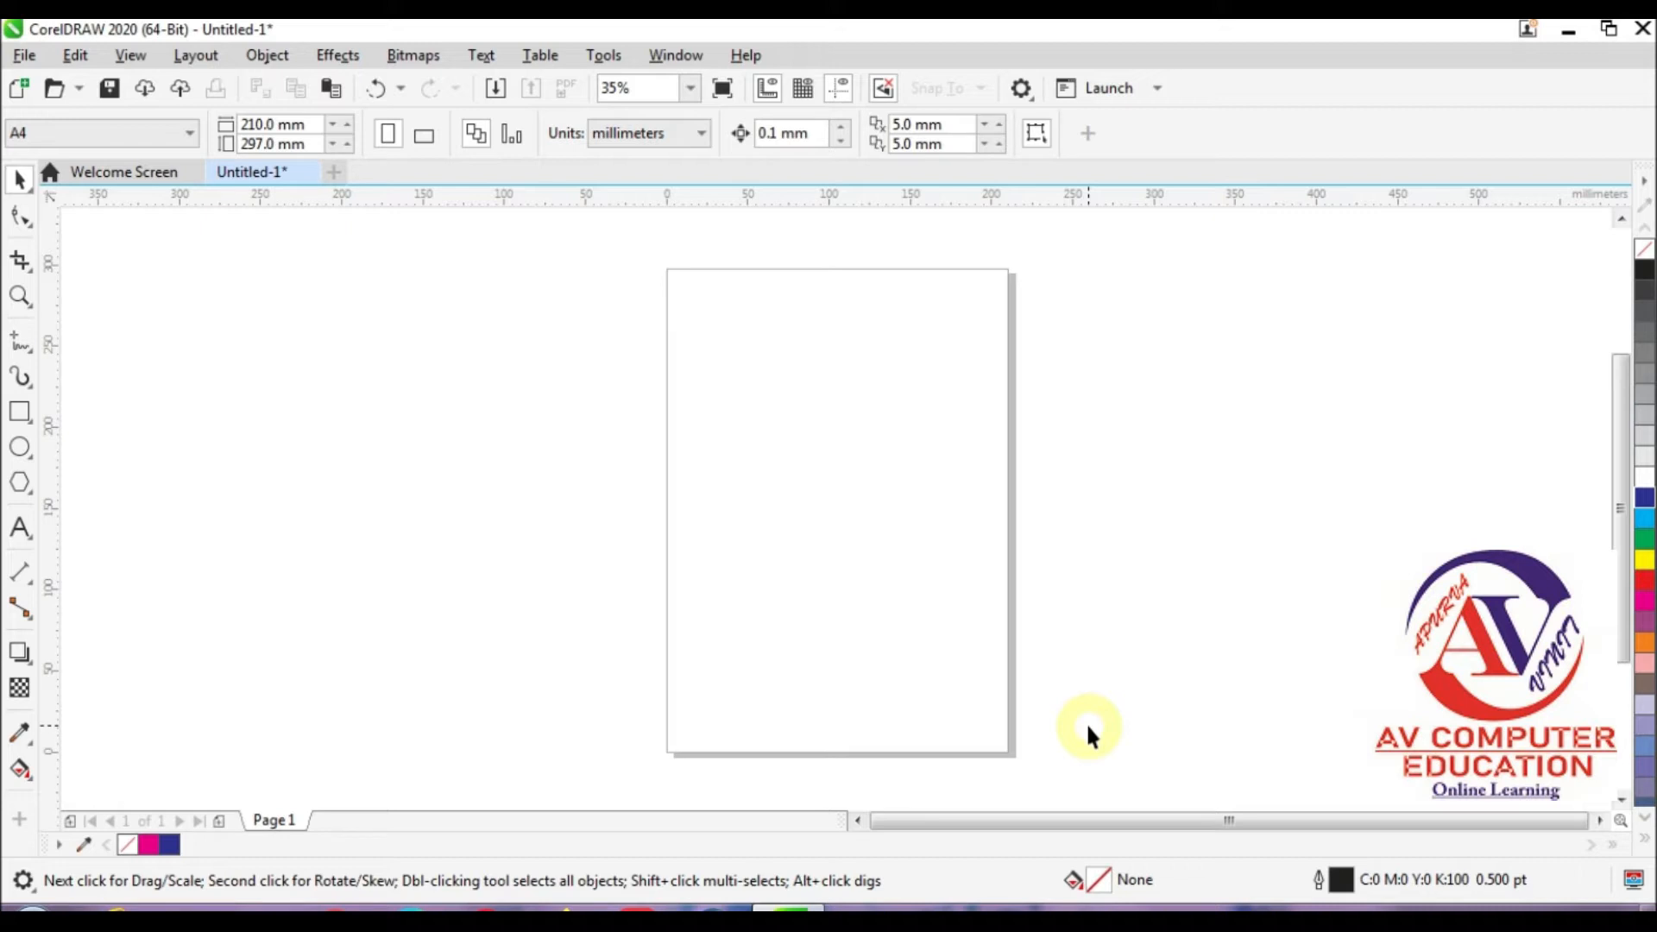
Step: Draw a closed, straight-sided six-cornered shape about 155 by 203 mm with the Pen tool and fill it with green
left_click(20, 260)
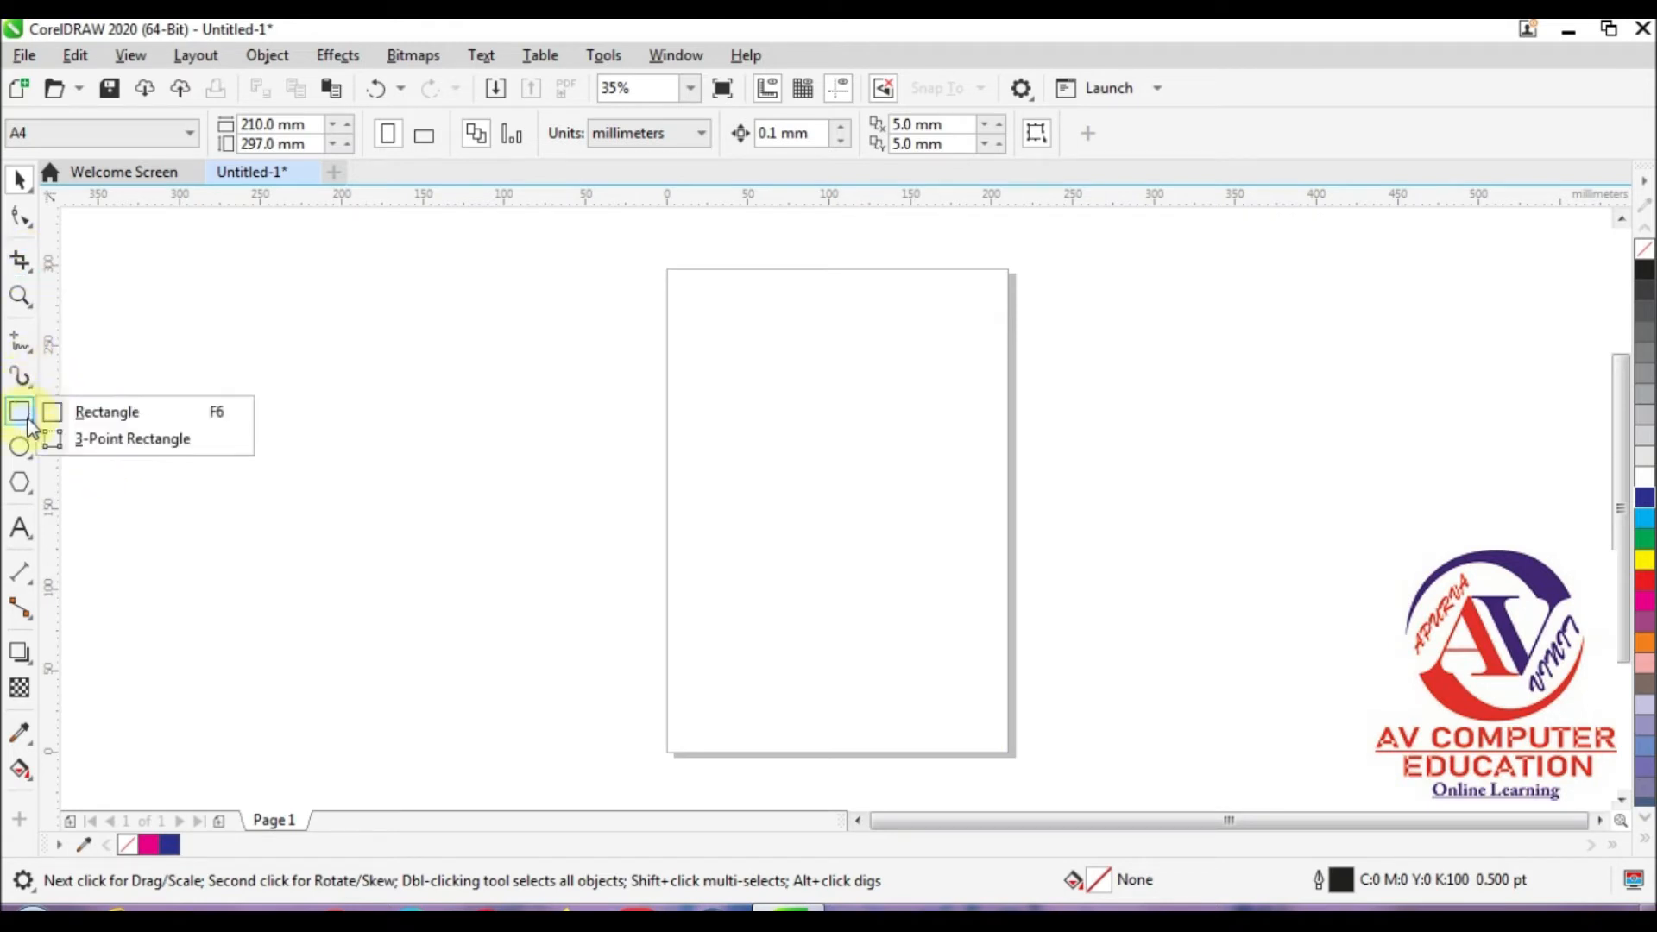
mouse_move(23, 351)
left_click(152, 421)
left_click(741, 356)
left_click(743, 597)
left_click(741, 646)
left_click(993, 542)
left_click(882, 423)
left_click(855, 455)
left_click(828, 317)
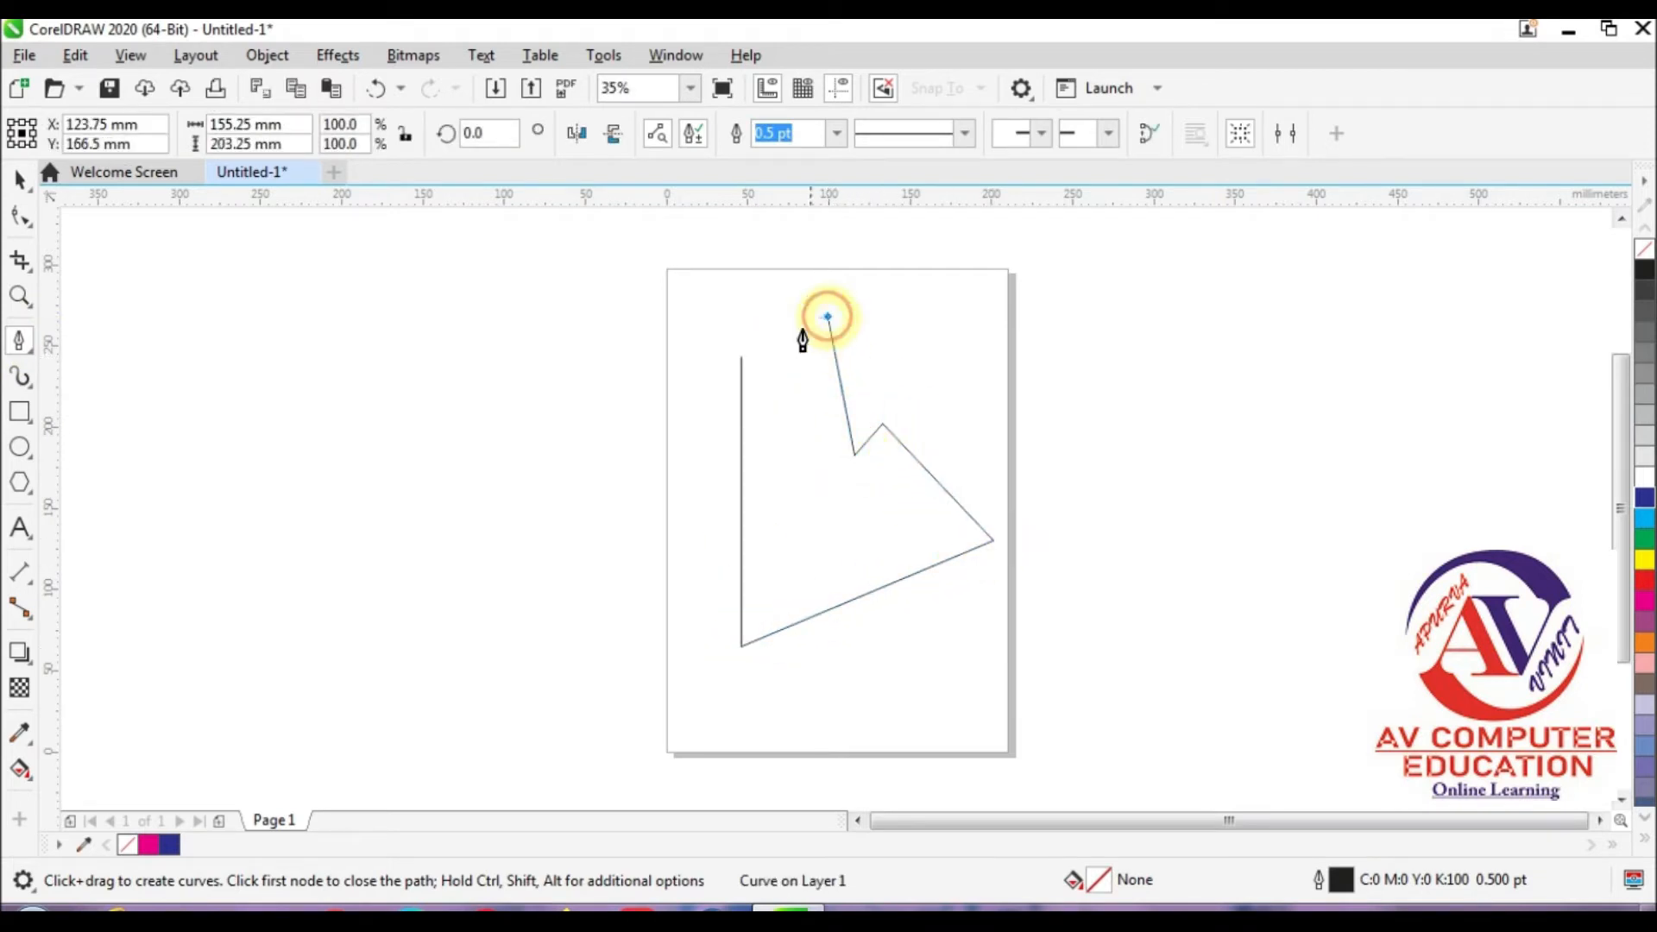
left_click(742, 356)
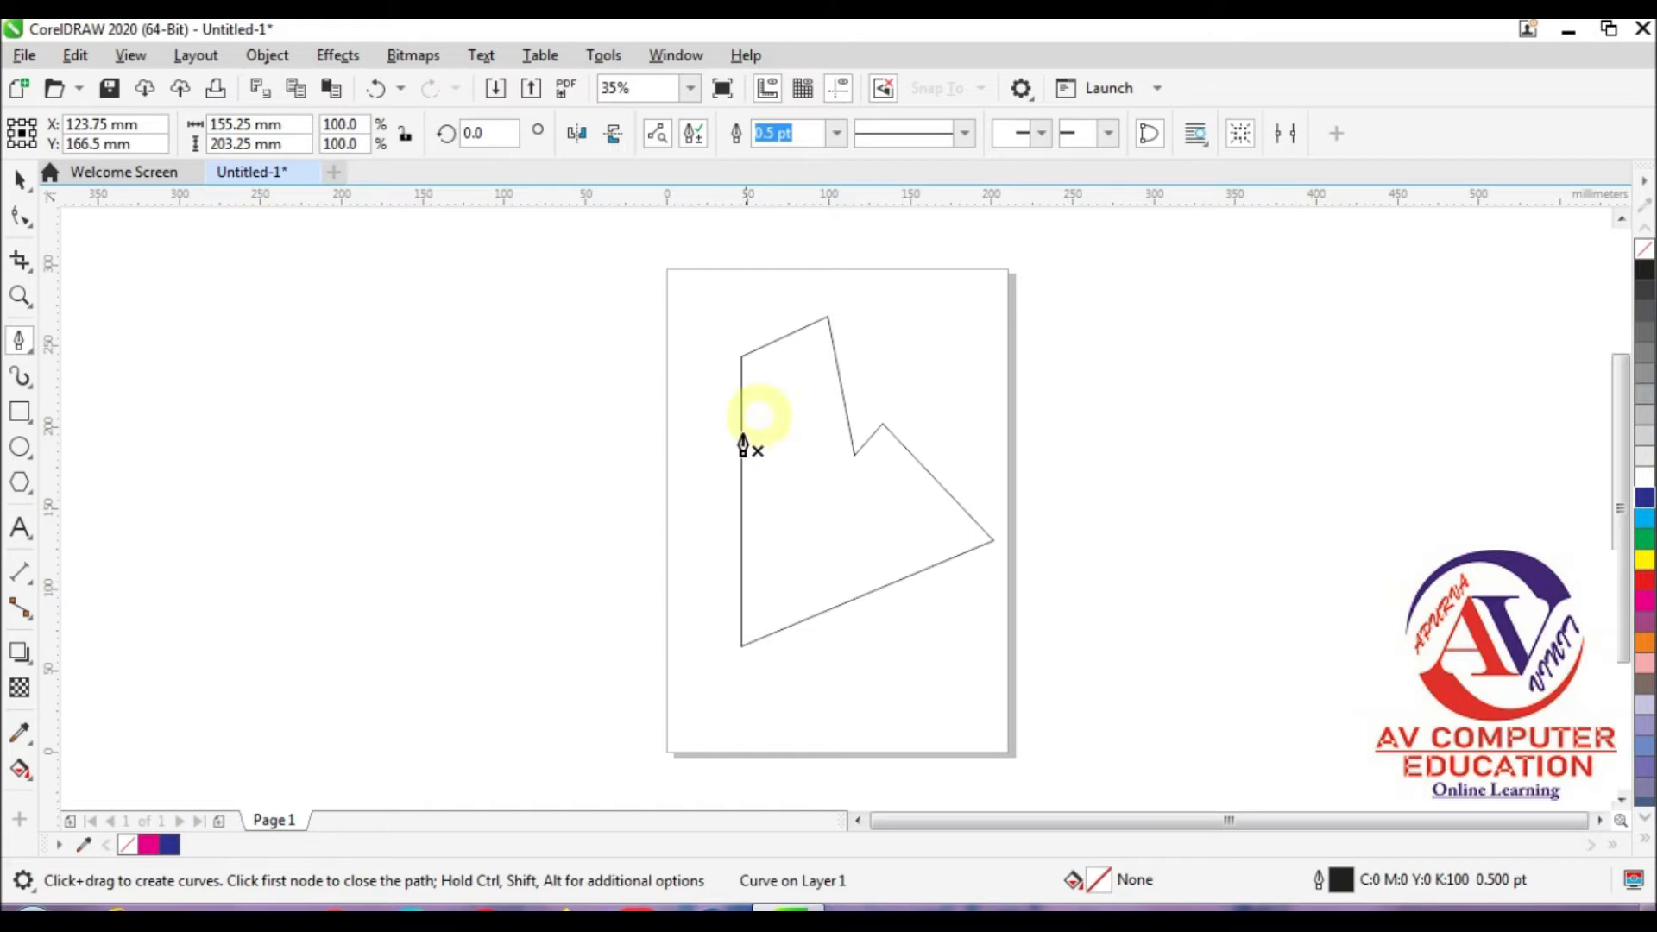
left_click(1645, 542)
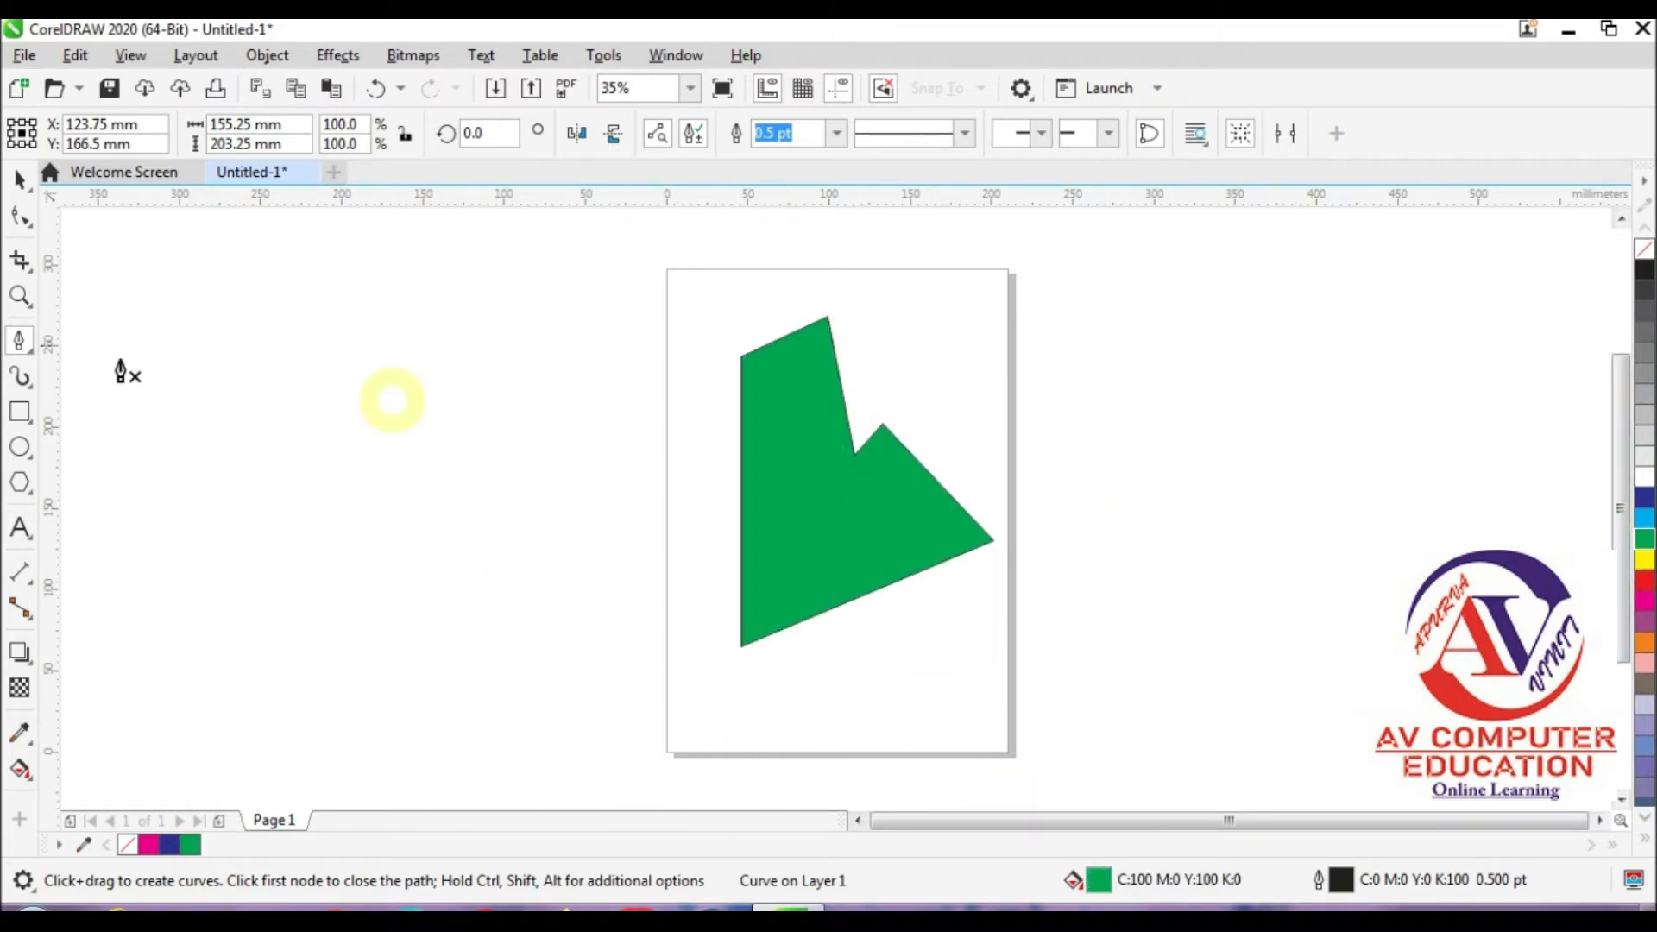
Step: Slice the green shape with a straight, upward-slanting Knife cut across its upper part
left_click(24, 261)
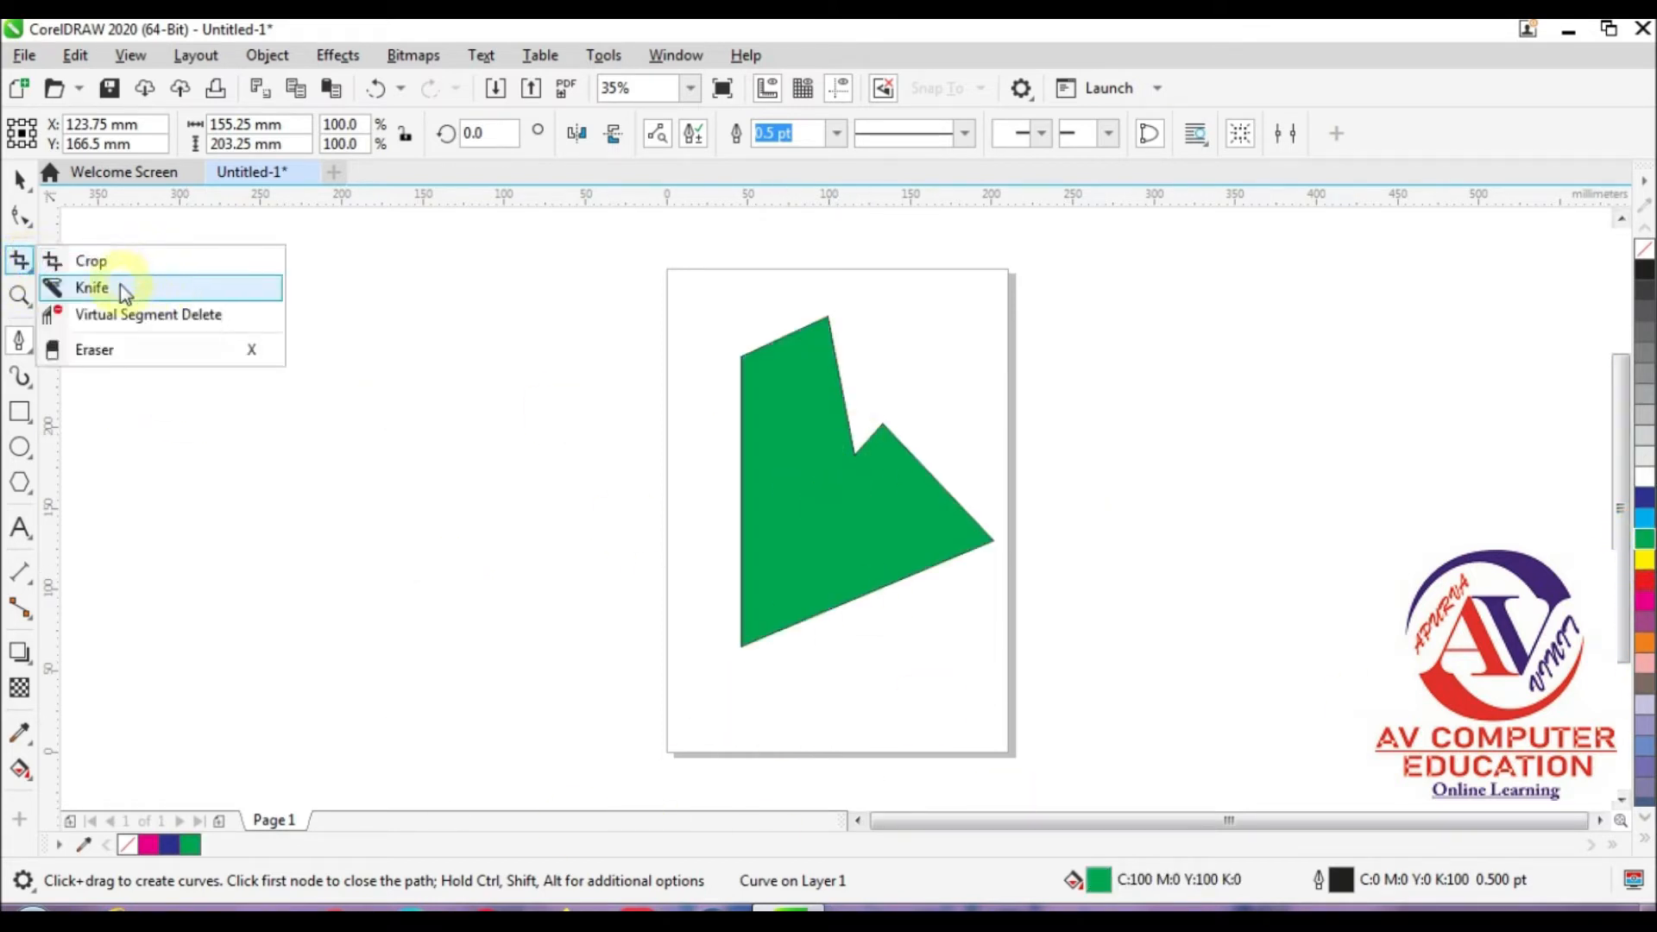
left_click(108, 286)
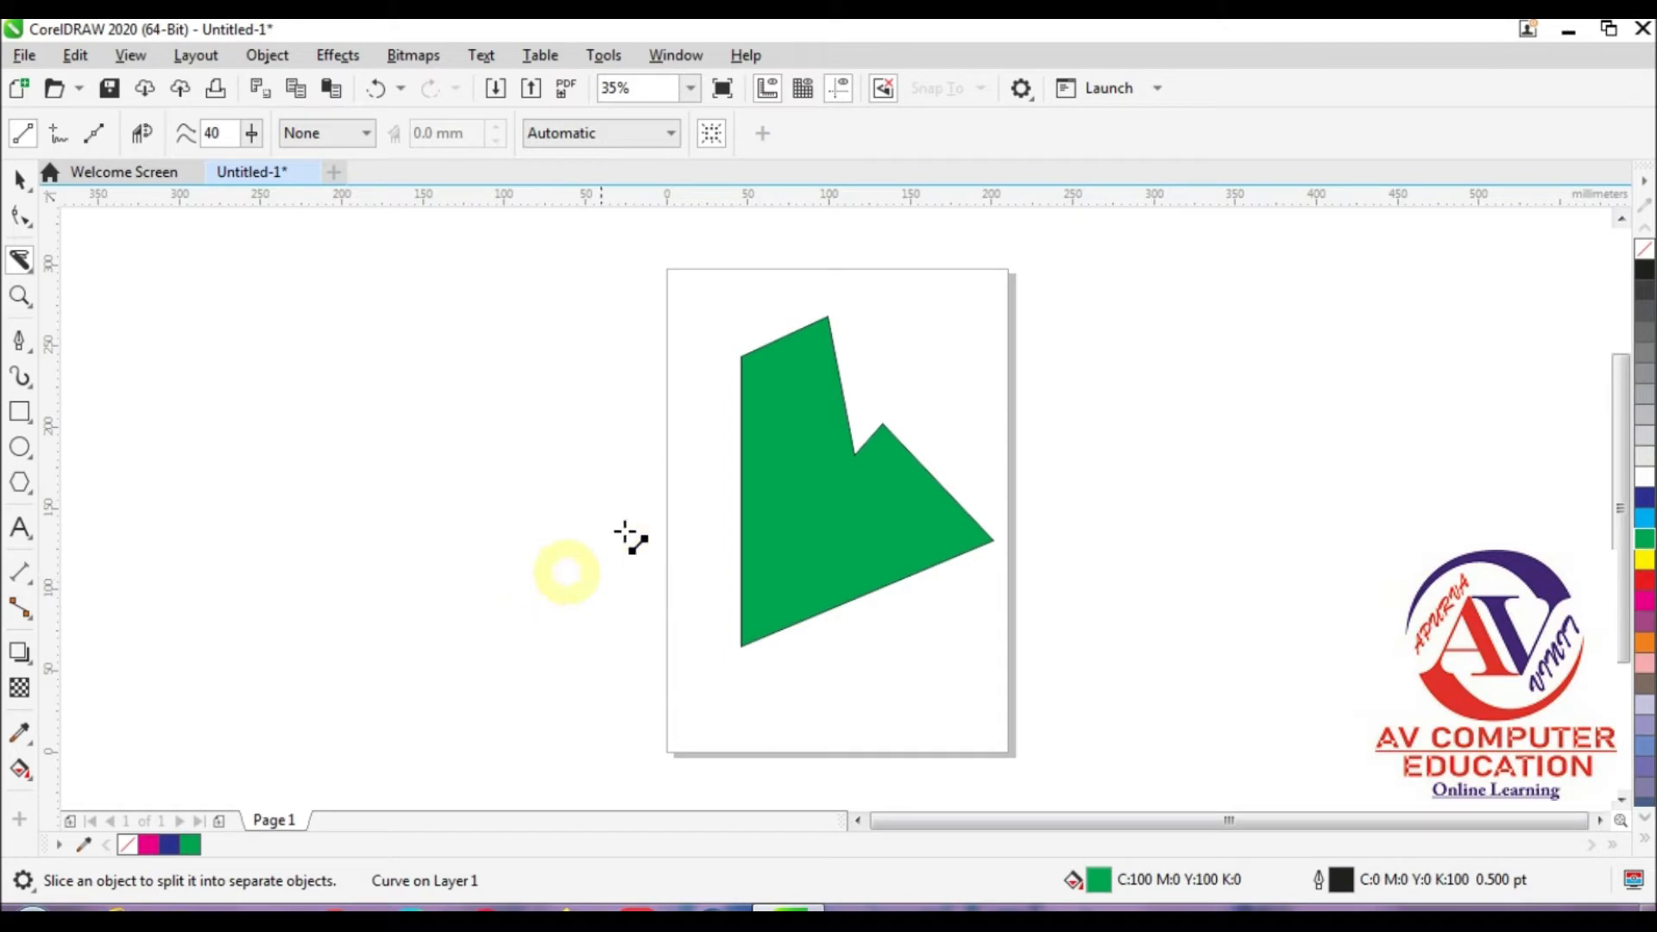
left_click(697, 456)
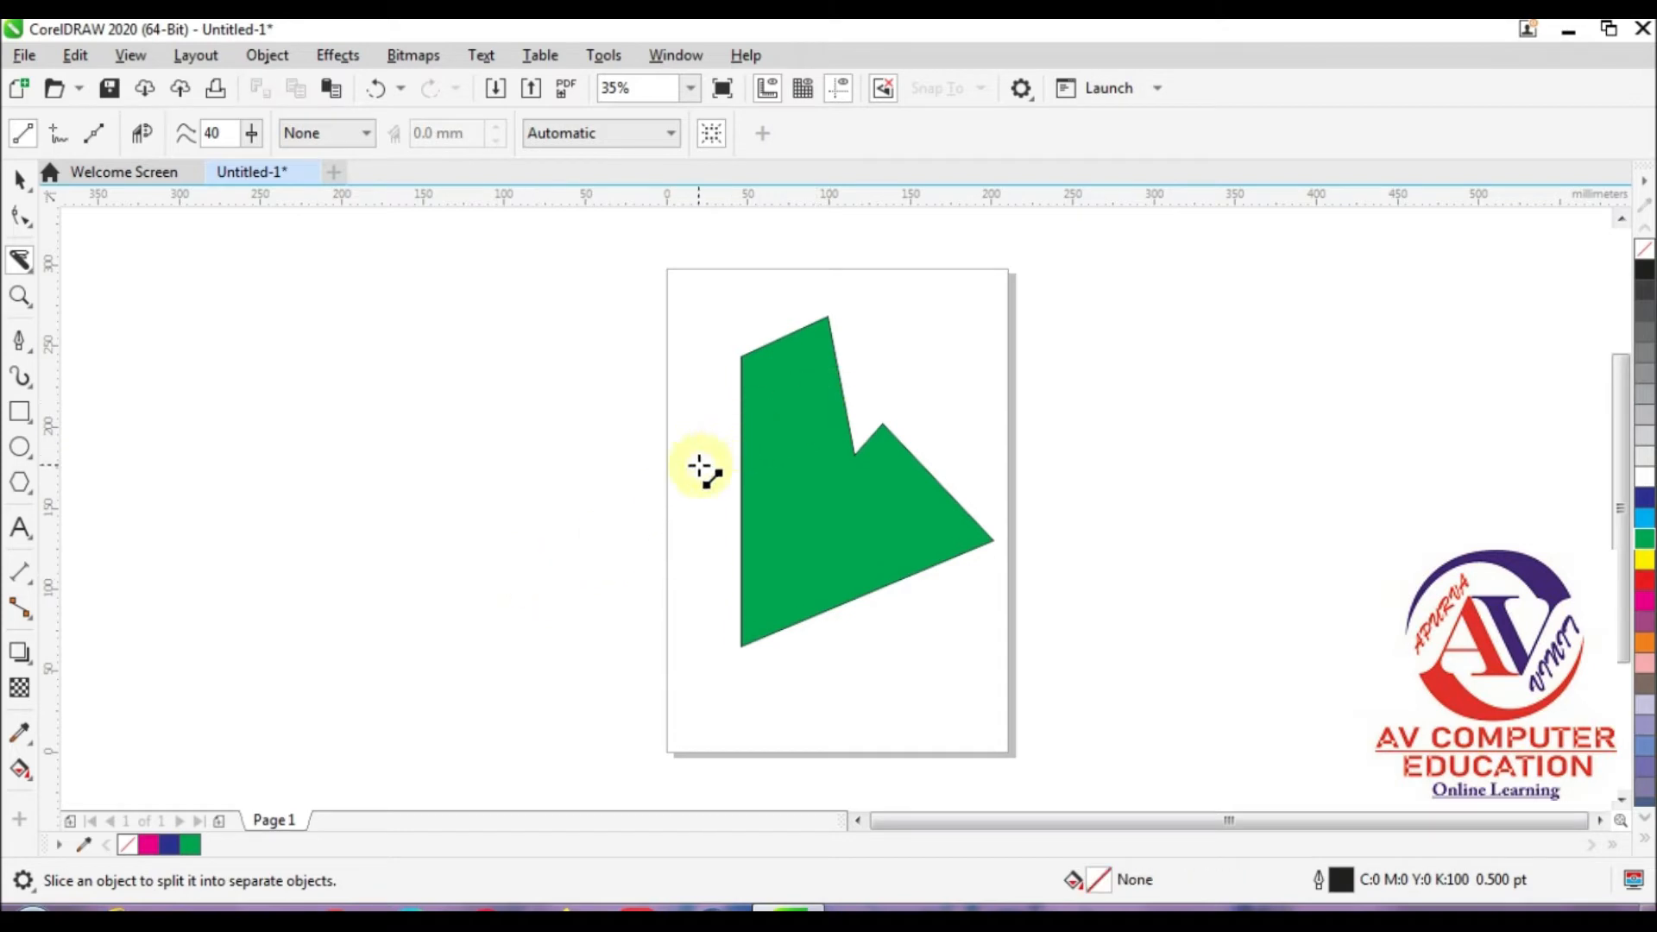
left_click_drag(698, 462, 958, 336)
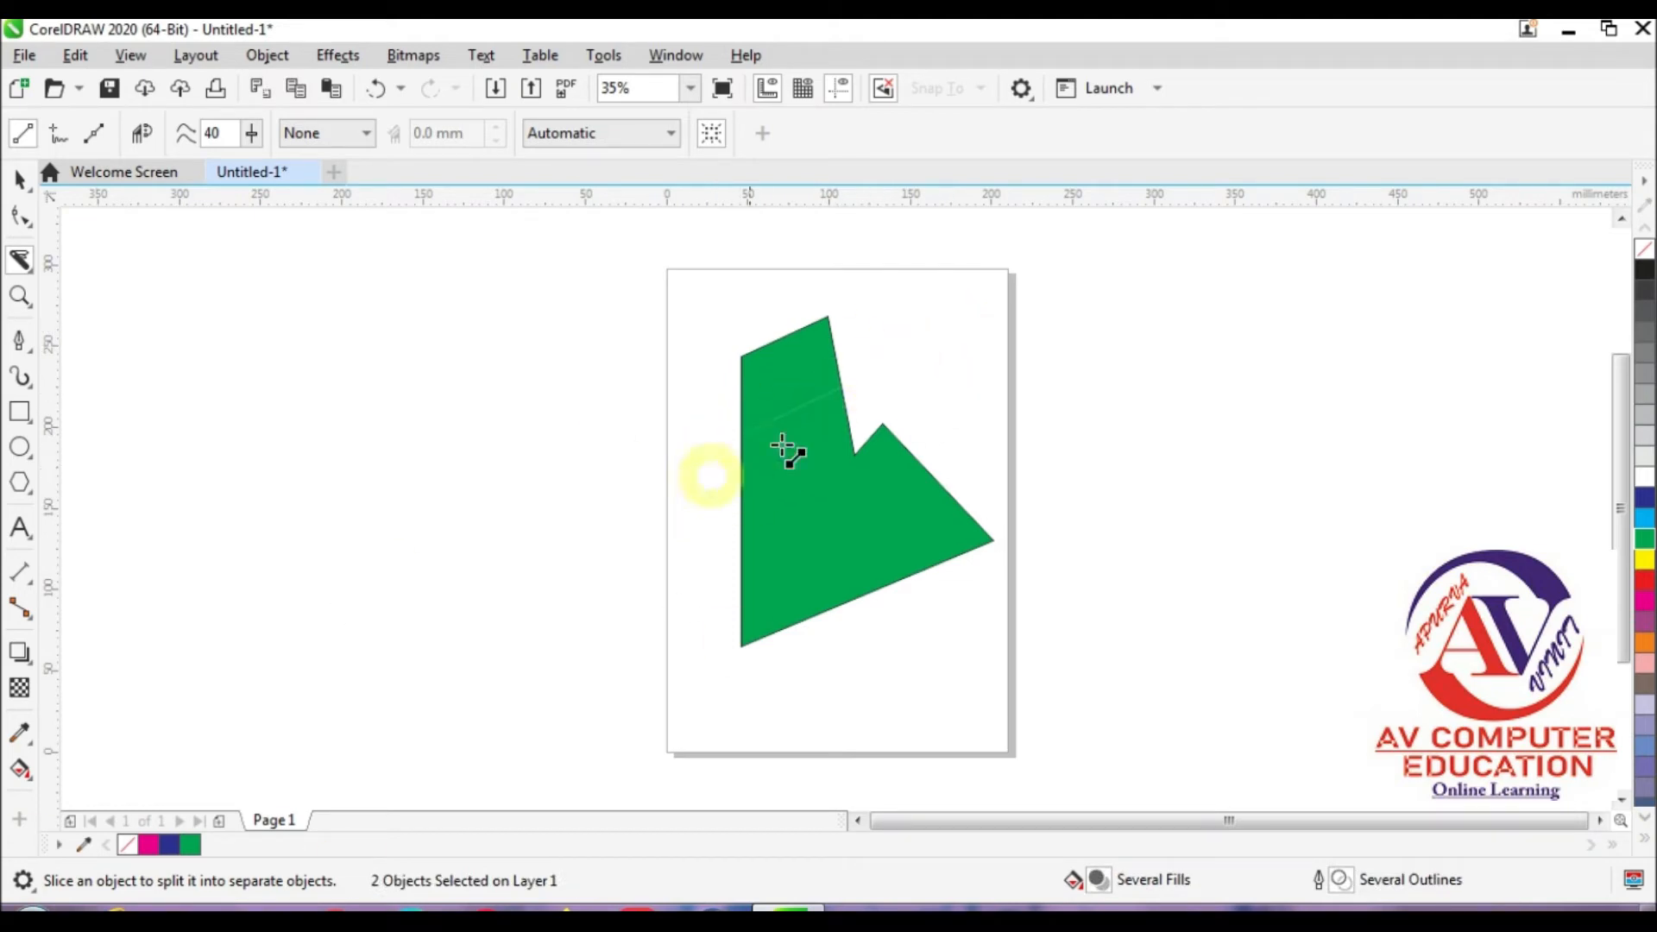
Step: Make a second straight Knife cut diagonally down from the green shape's top edge through its upper piece
left_click_drag(783, 406, 799, 405)
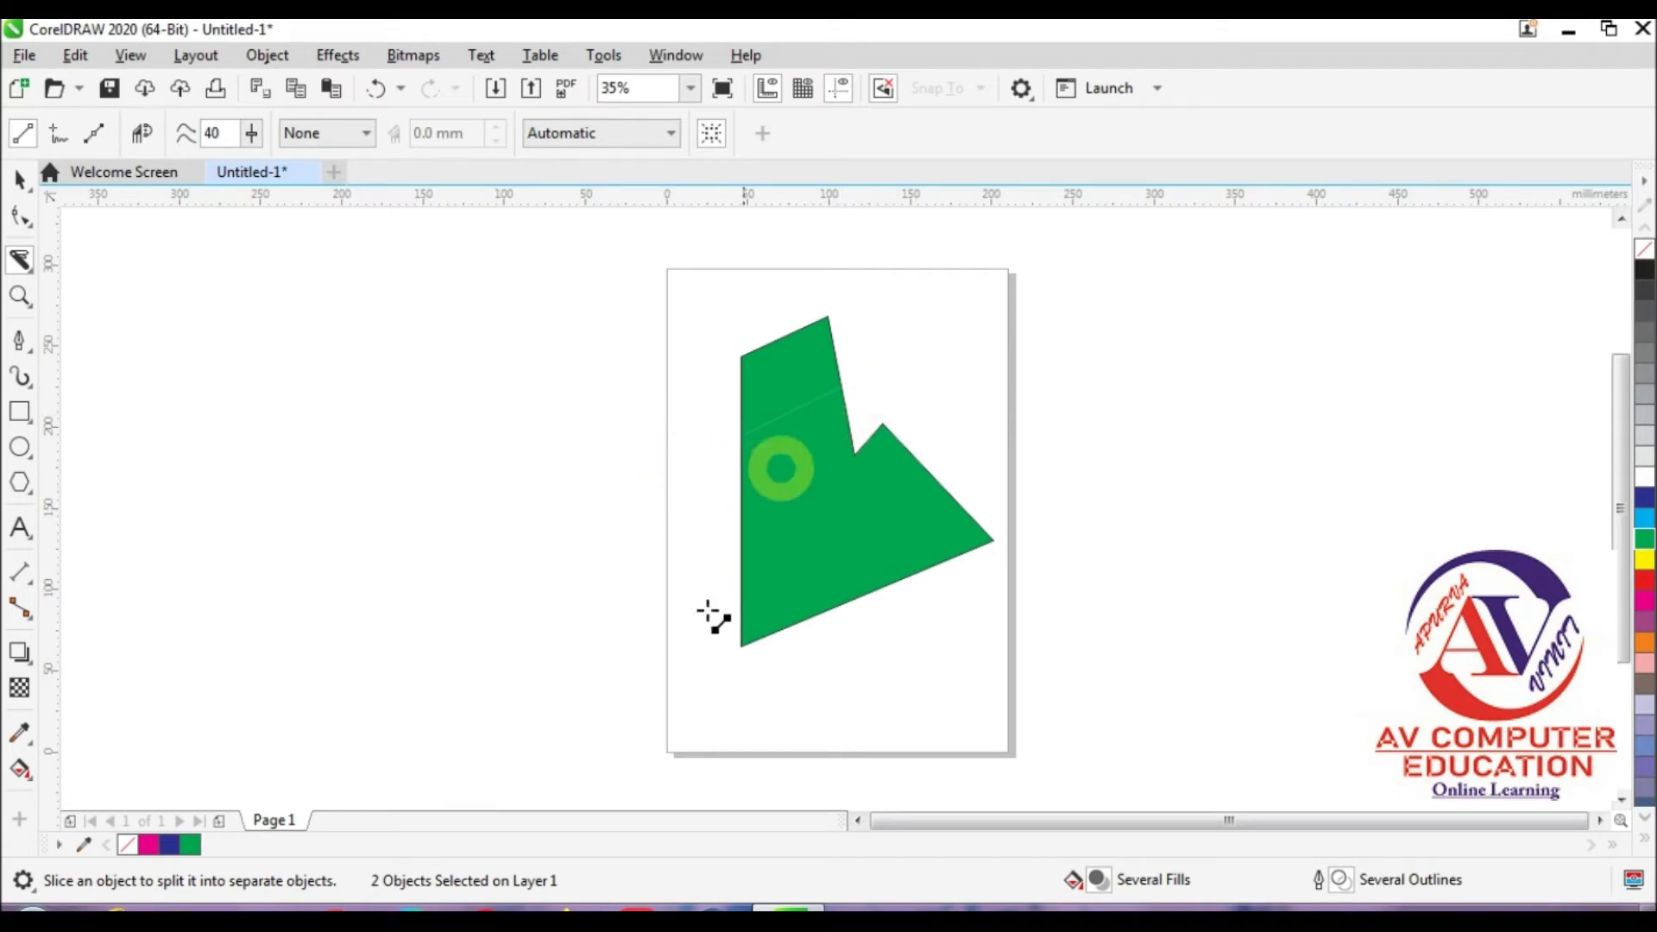
left_click(768, 302)
left_click_drag(768, 302, 917, 524)
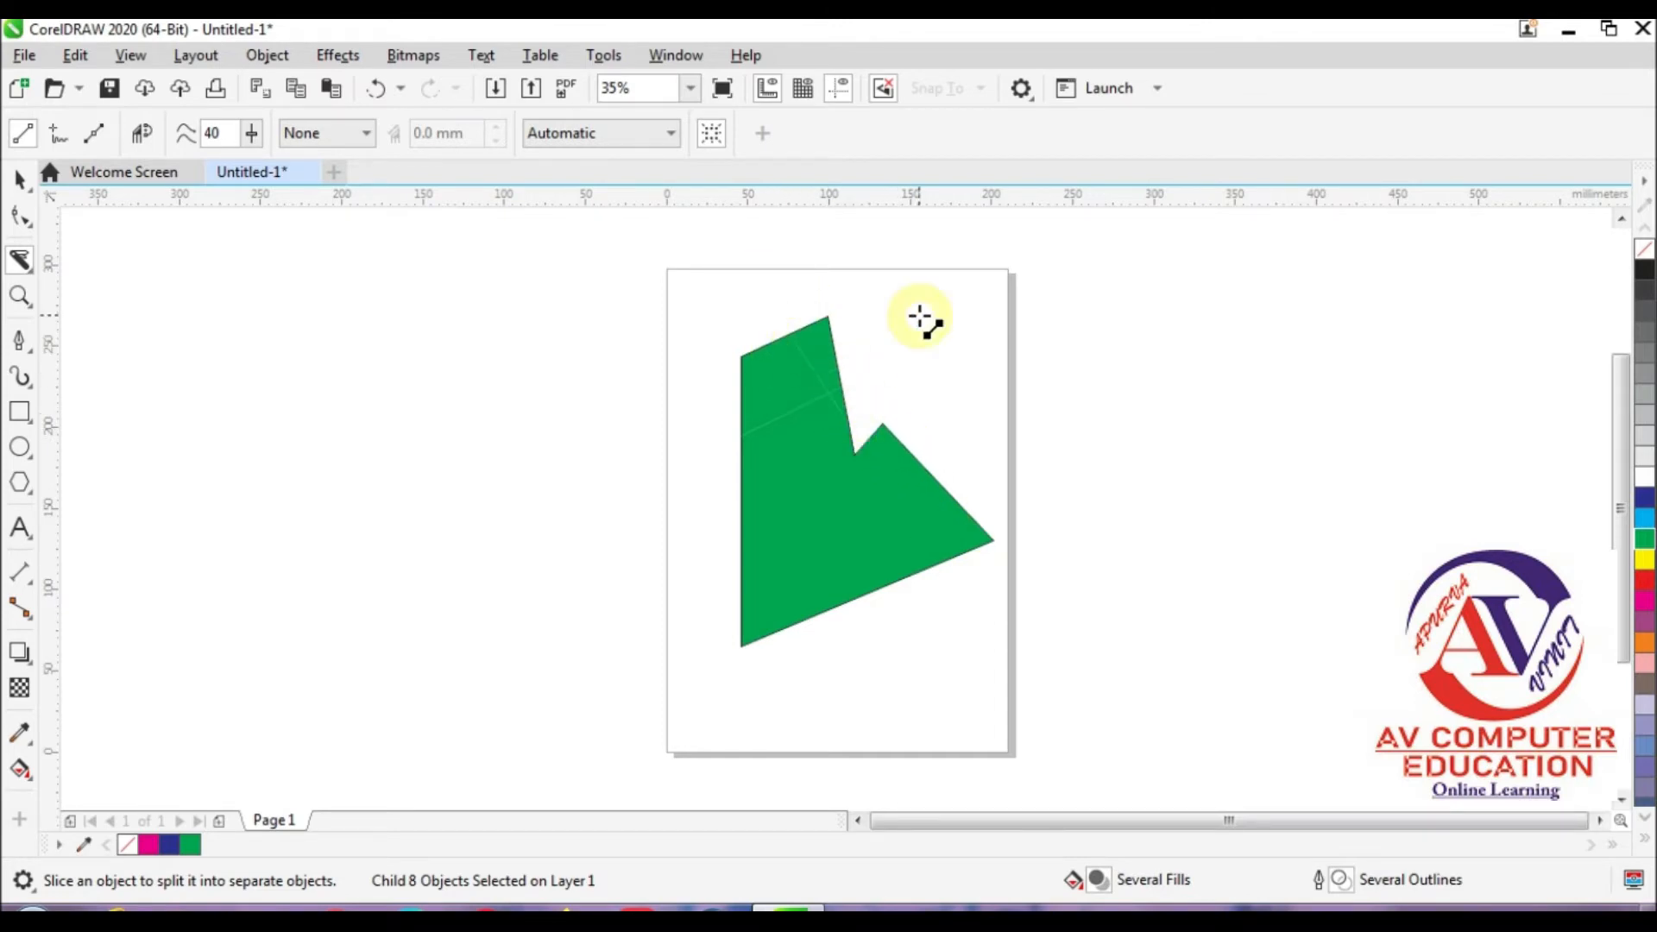
Step: Separate the cut upper group from the large green piece and place the two groups apart near the page's edge
left_click(21, 181)
left_click(592, 440)
left_click_drag(832, 359, 932, 328)
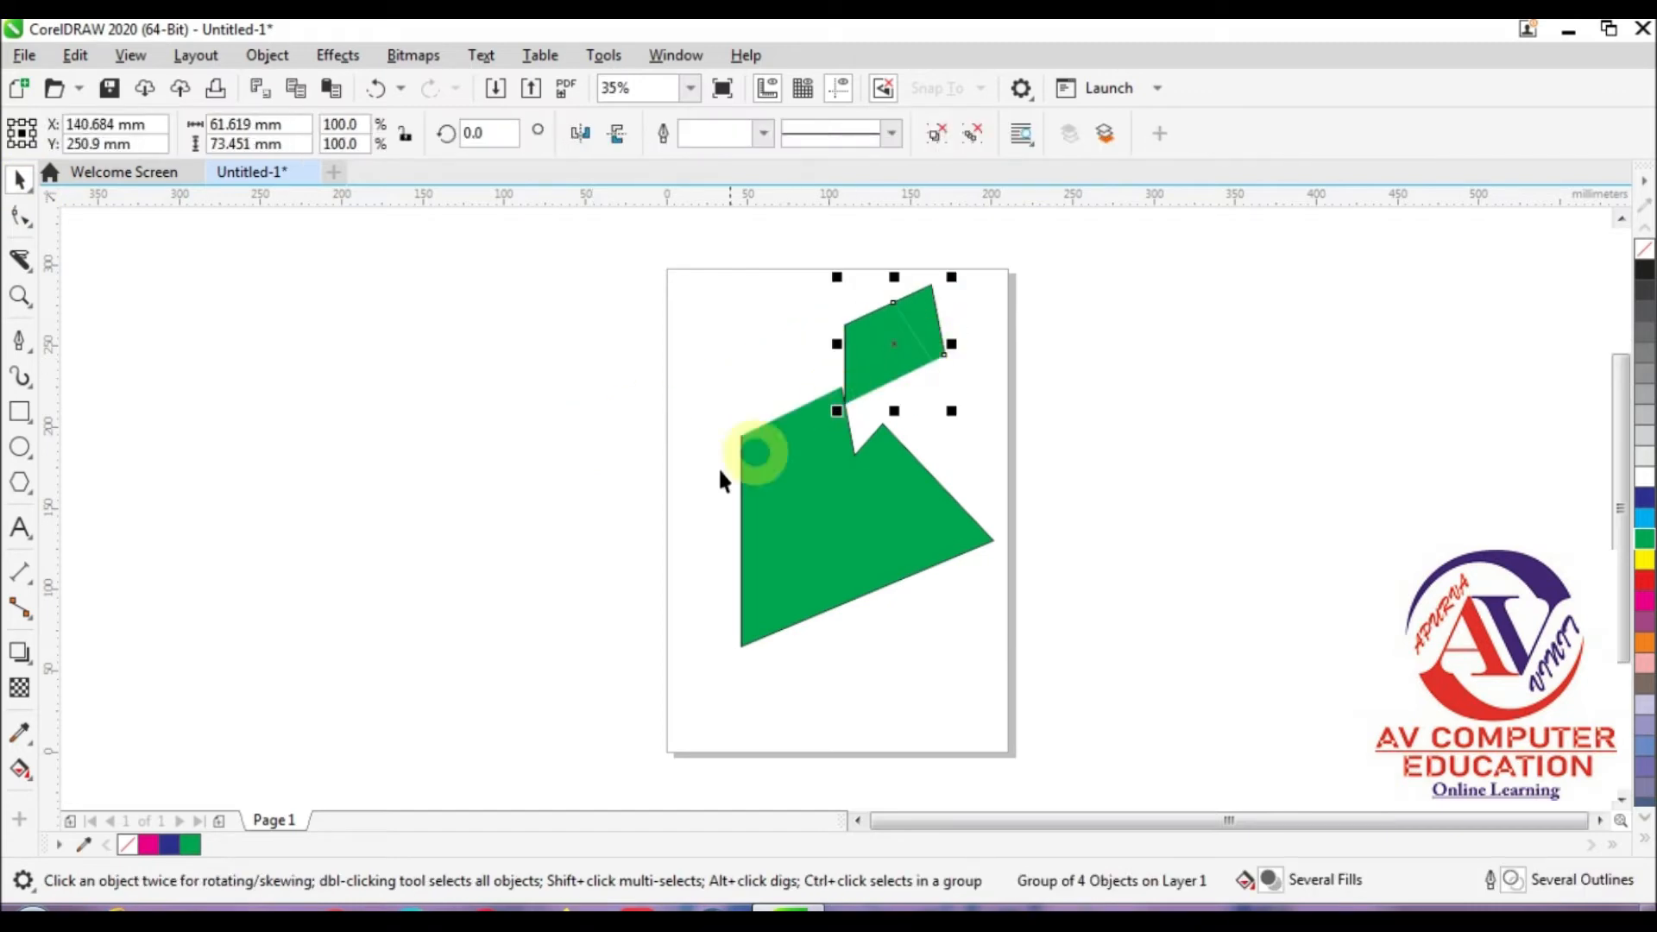
left_click_drag(816, 433, 729, 446)
left_click_drag(931, 319, 782, 324)
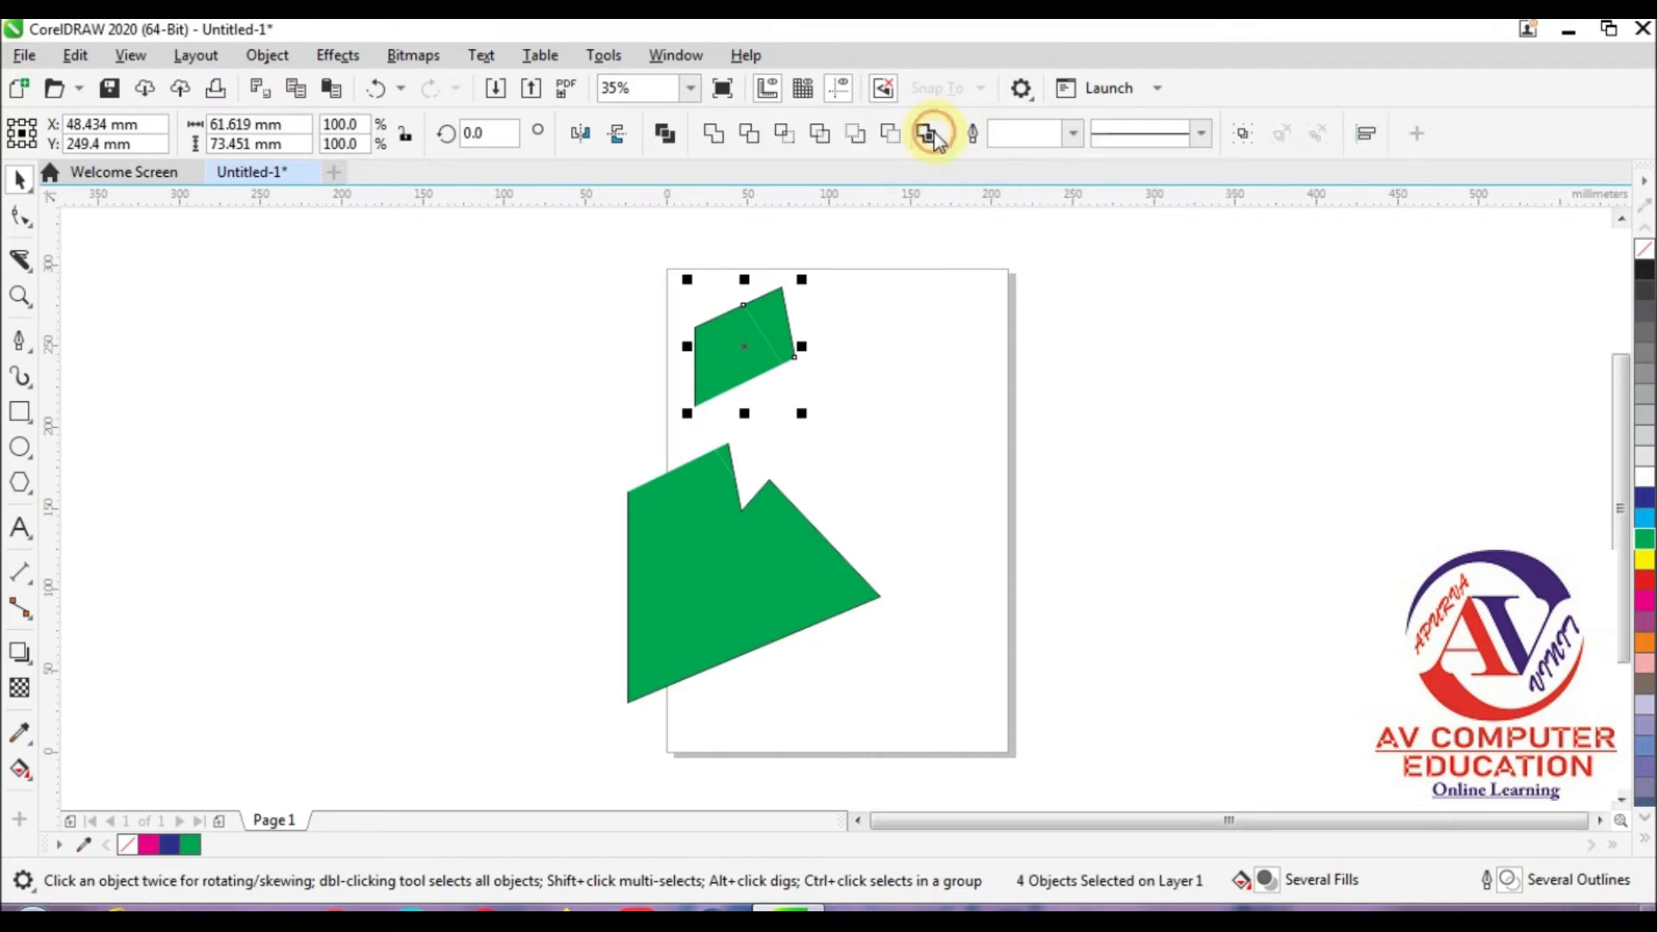
Step: Ungroup the upper cut pieces, spread their green fills and outline apart, and shift the large green group farther left of the page
left_click(938, 138)
left_click(864, 349)
left_click(859, 327)
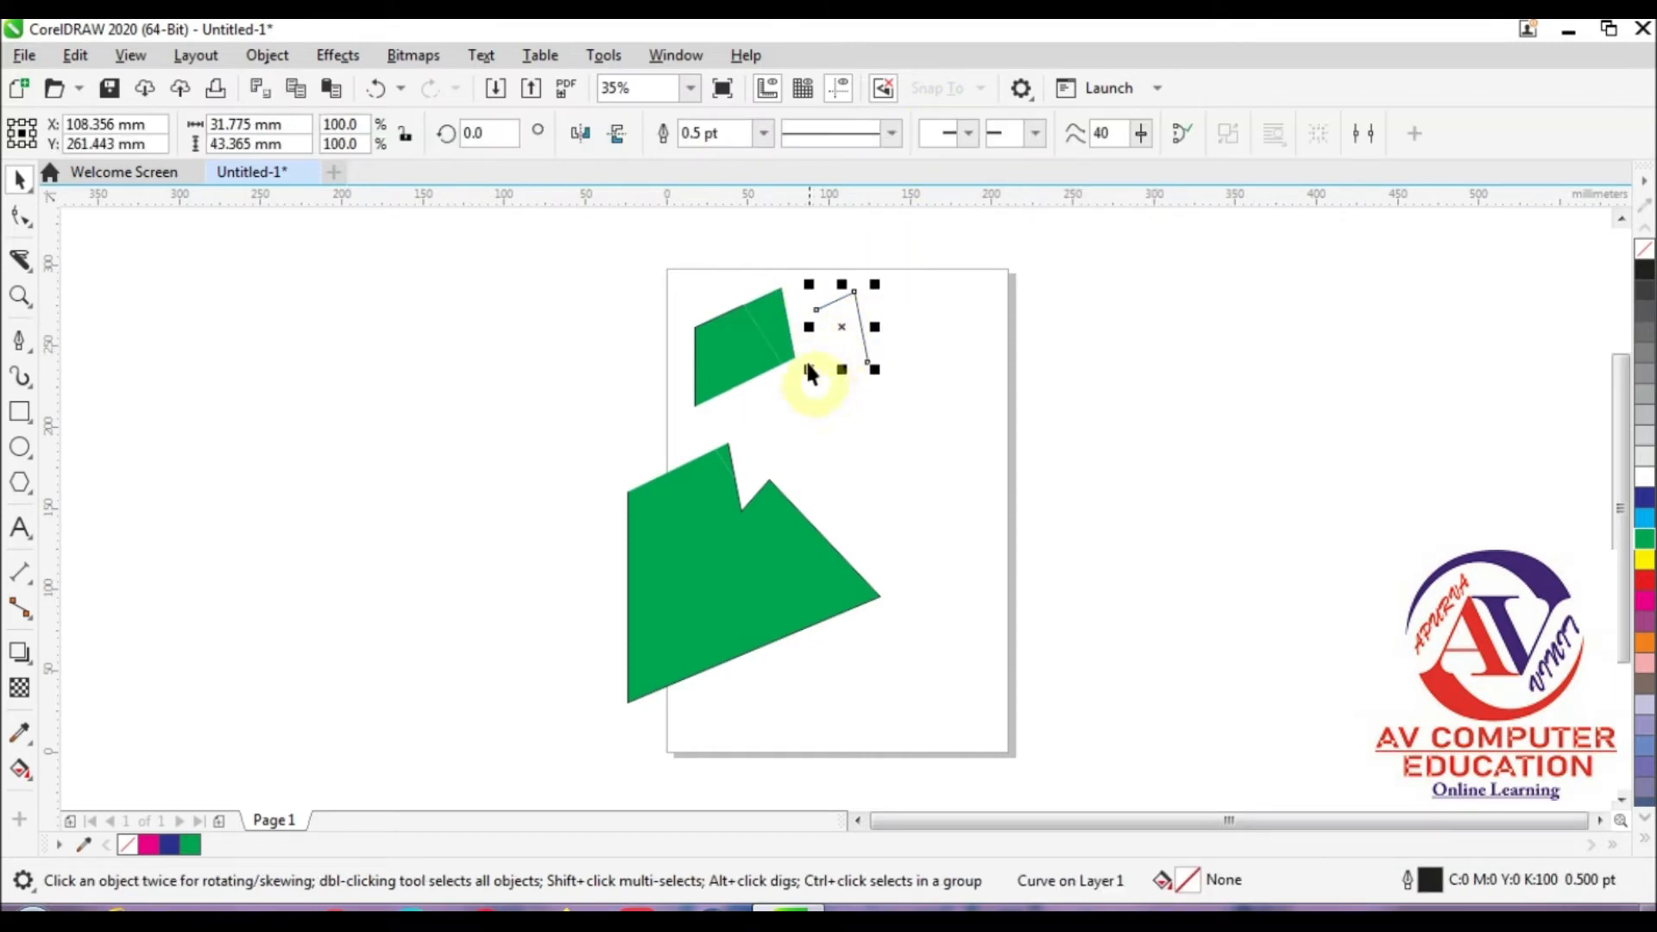
left_click_drag(788, 324, 943, 435)
left_click_drag(707, 350, 442, 439)
left_click_drag(639, 542, 510, 570)
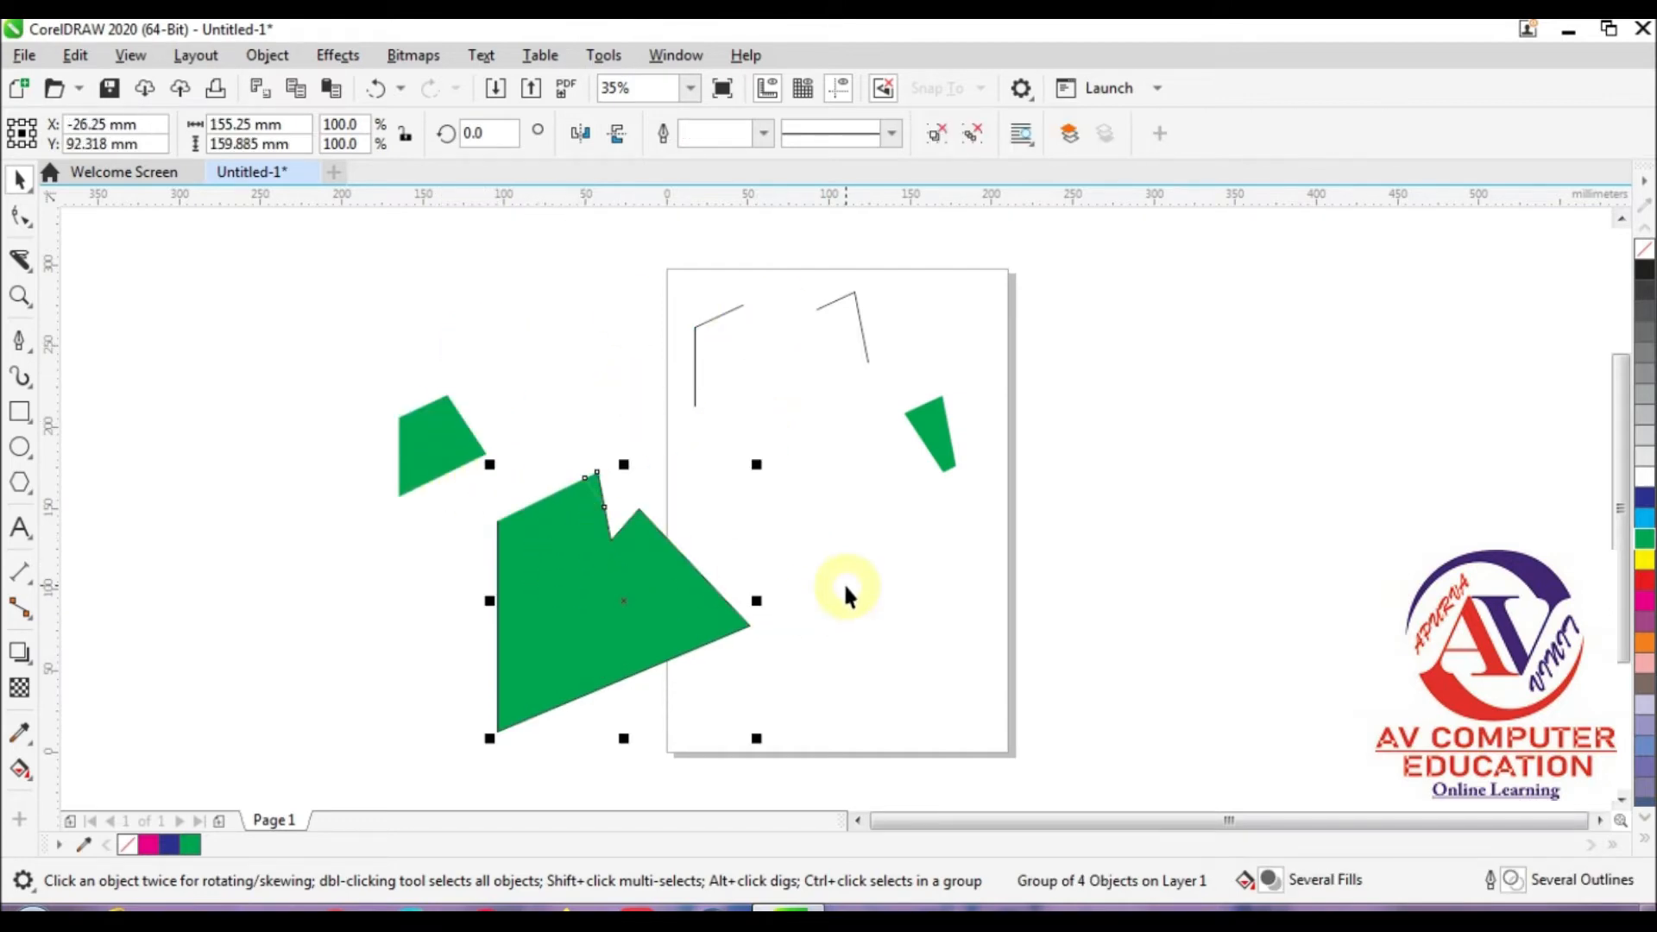
Step: Slice the large green piece with steep, nearly parallel straight Knife cuts from its slanted upper edge through its lower edge
left_click(20, 259)
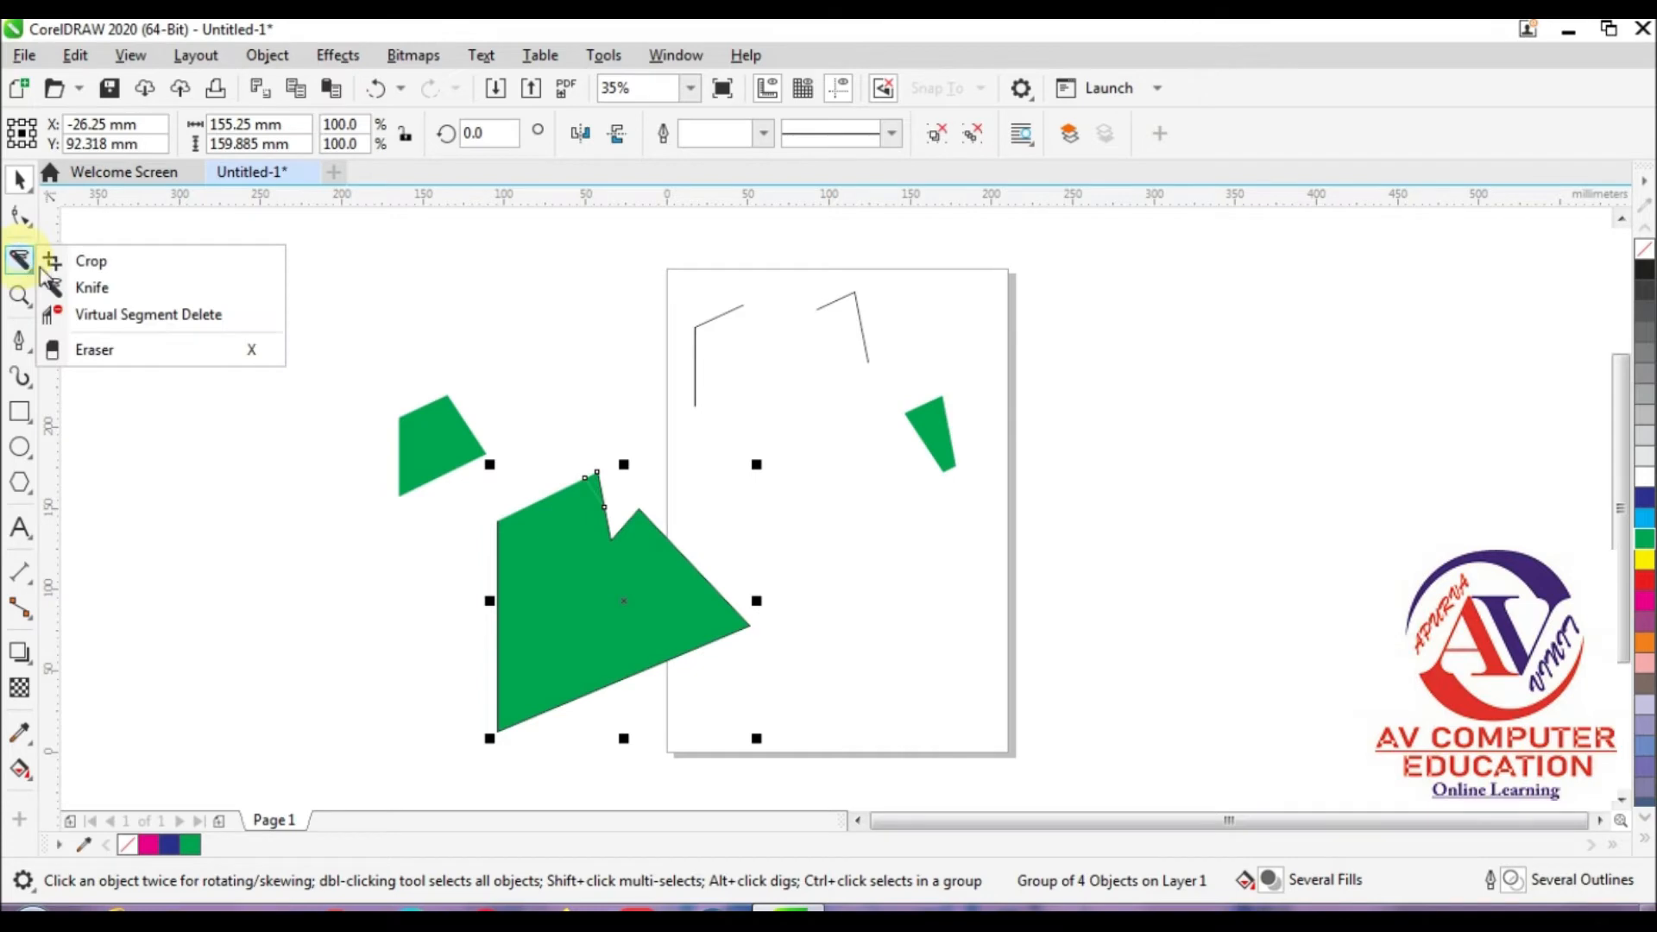
left_click(94, 287)
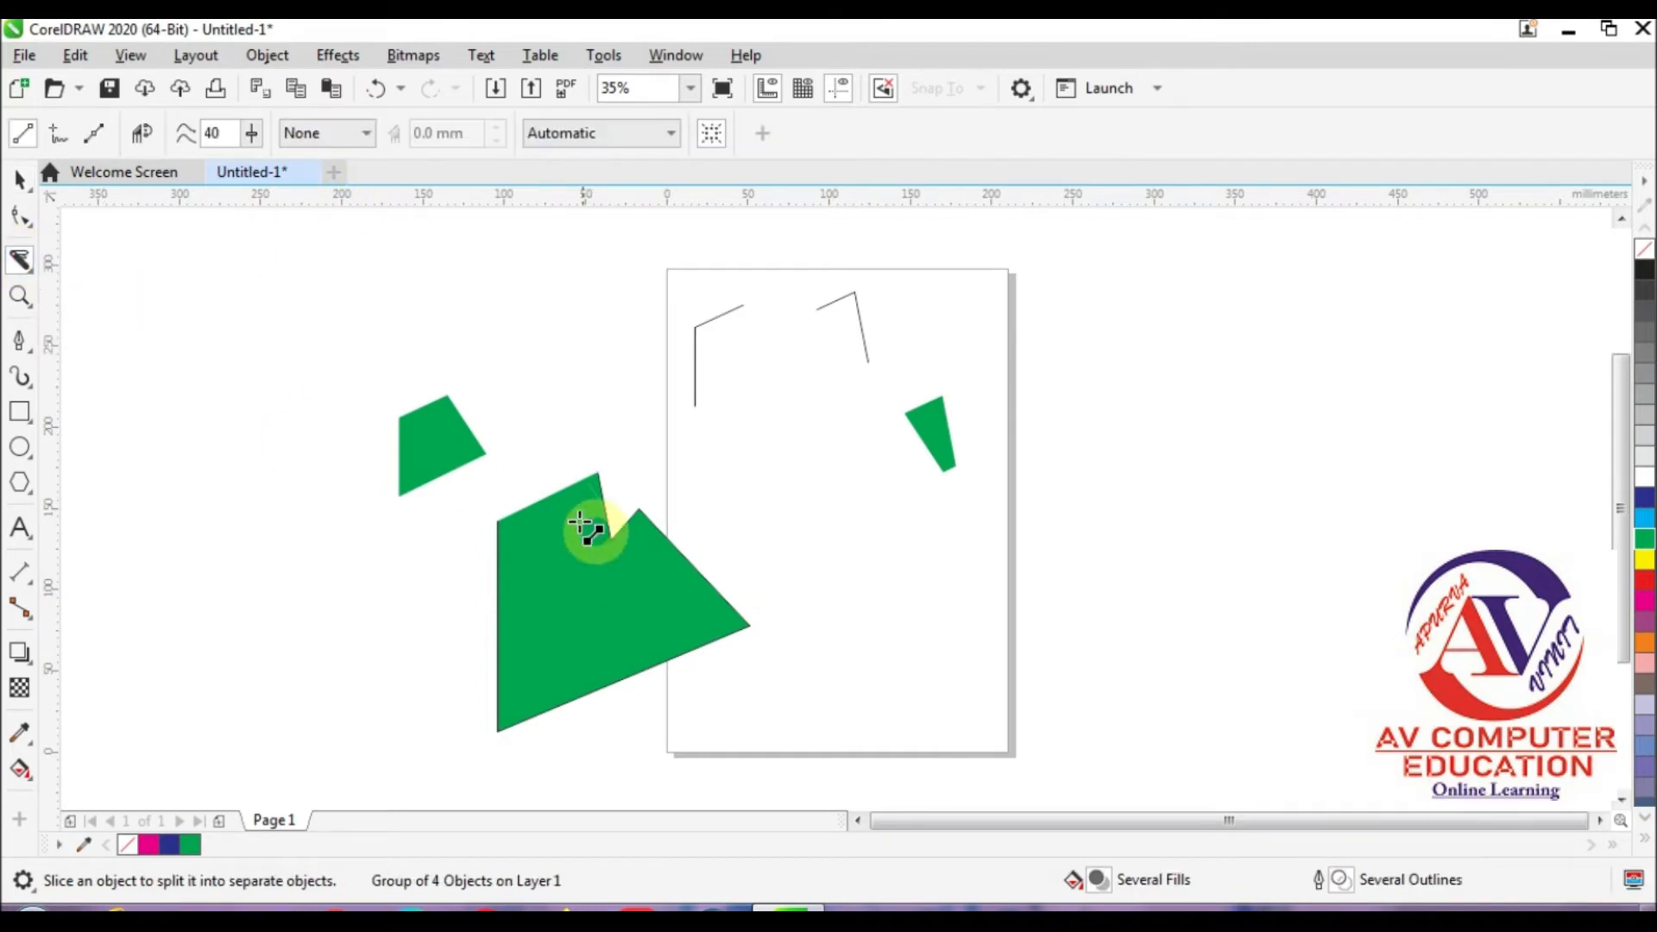
left_click_drag(547, 475, 621, 744)
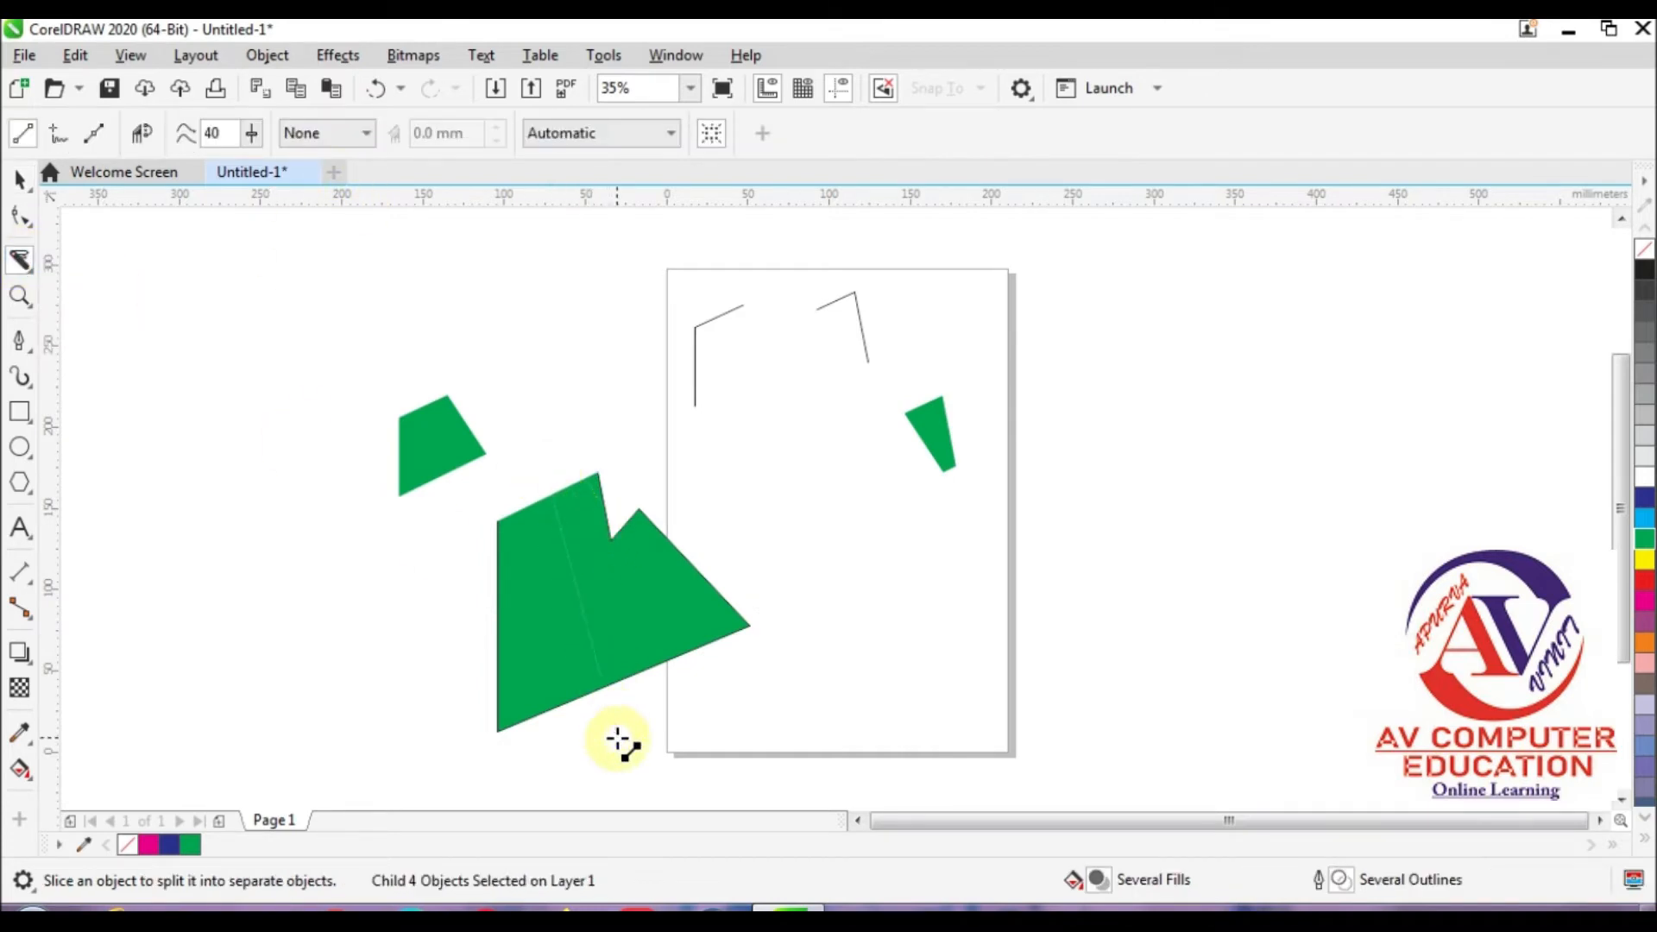
left_click_drag(516, 485, 585, 788)
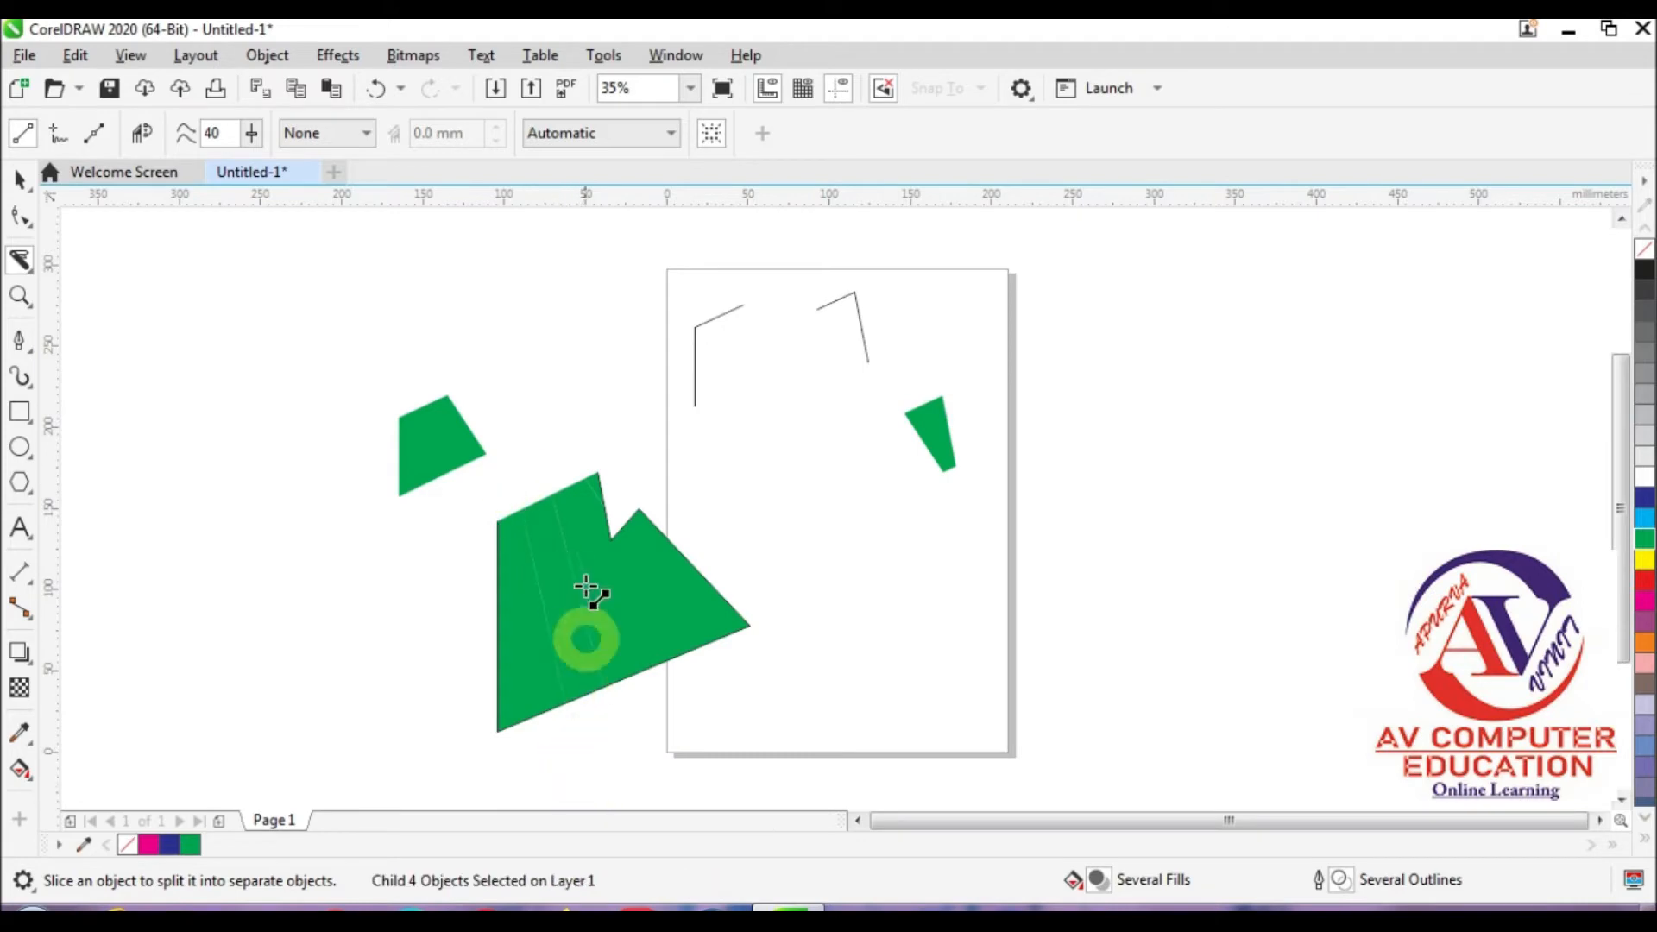
left_click_drag(577, 443, 660, 755)
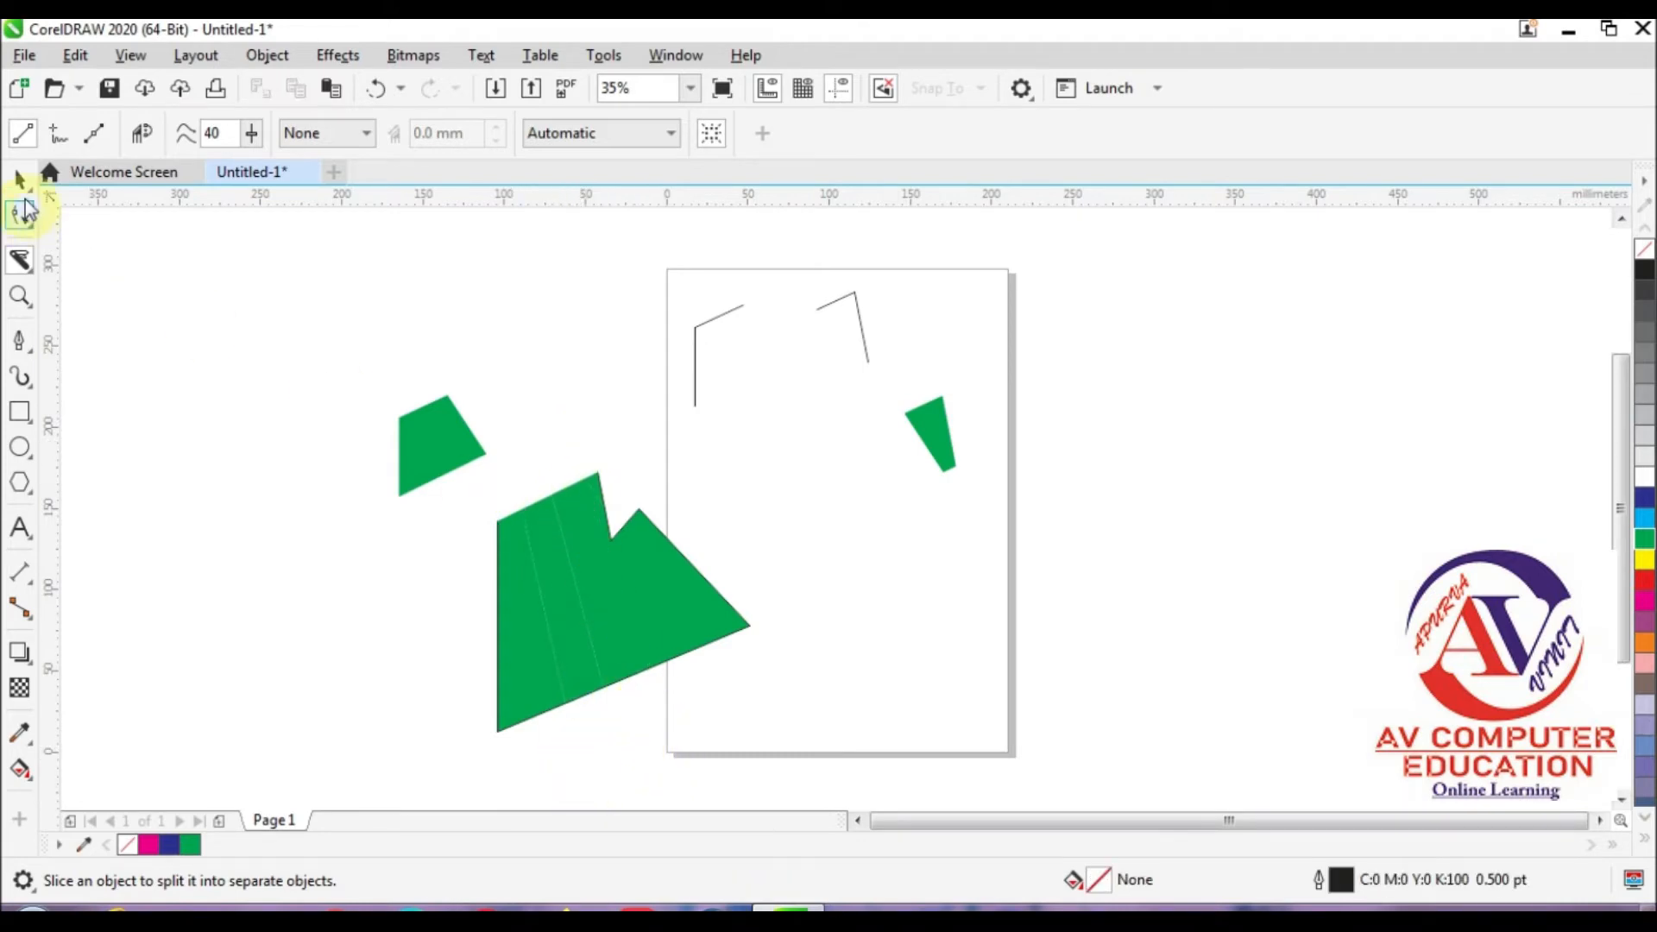
Step: Ungroup the sliced large green piece and pull its right part, middle strip and left outline apart
left_click(20, 183)
mouse_move(541, 527)
left_mouse_down()
mouse_move(518, 381)
mouse_move(544, 499)
left_mouse_up()
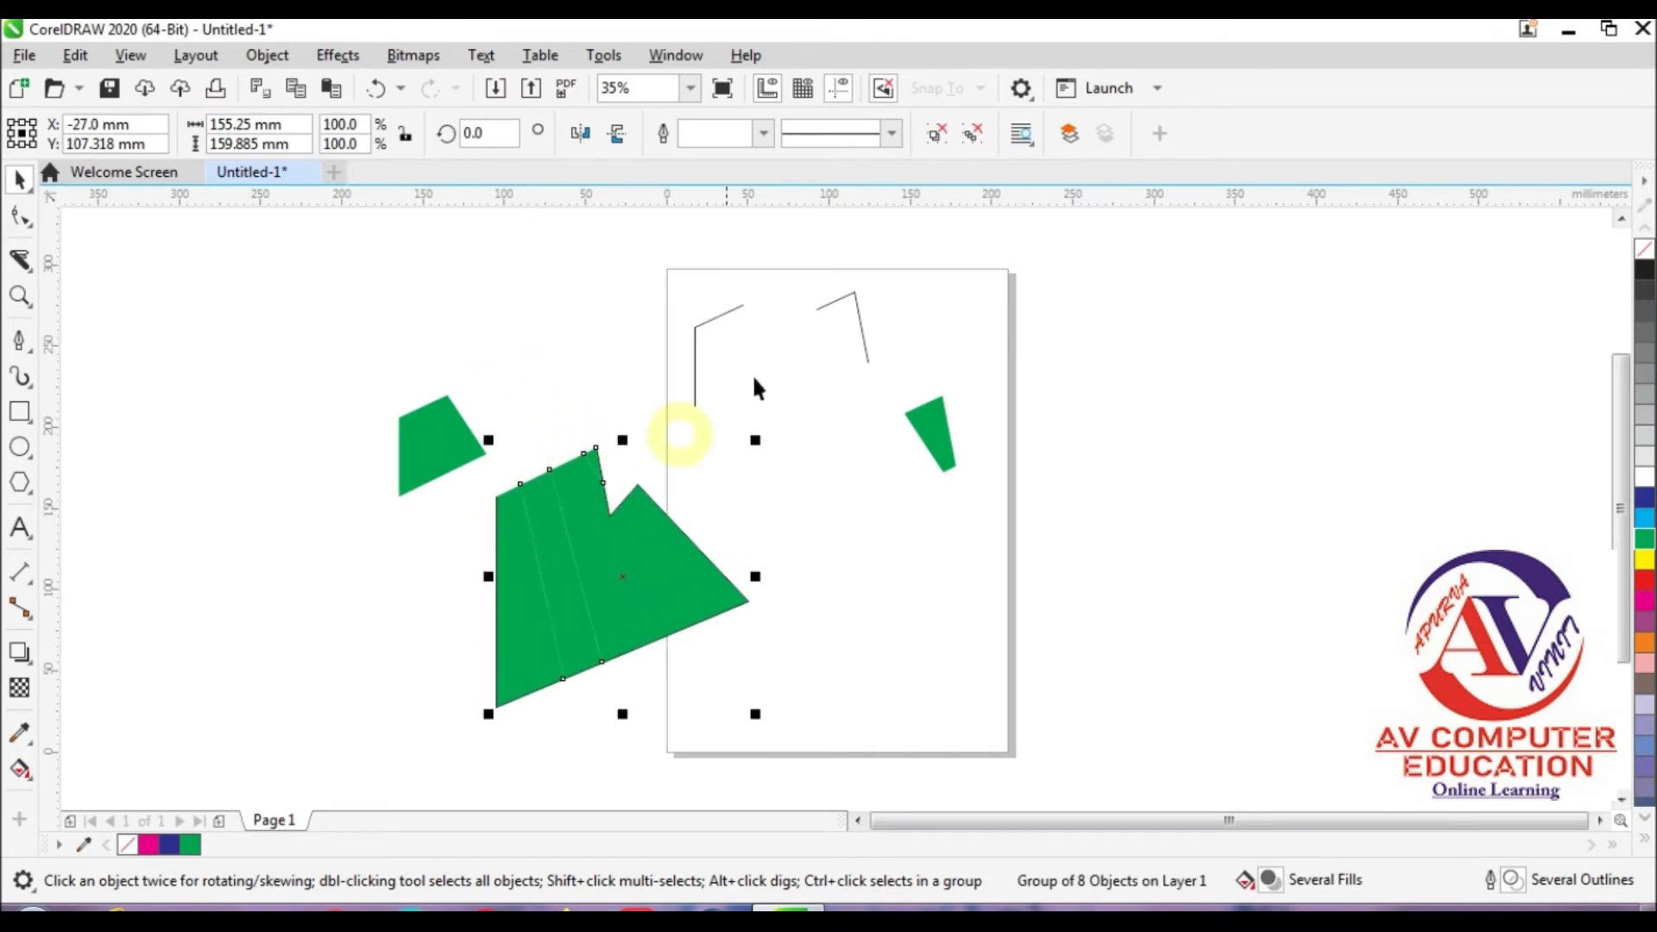
left_click(942, 138)
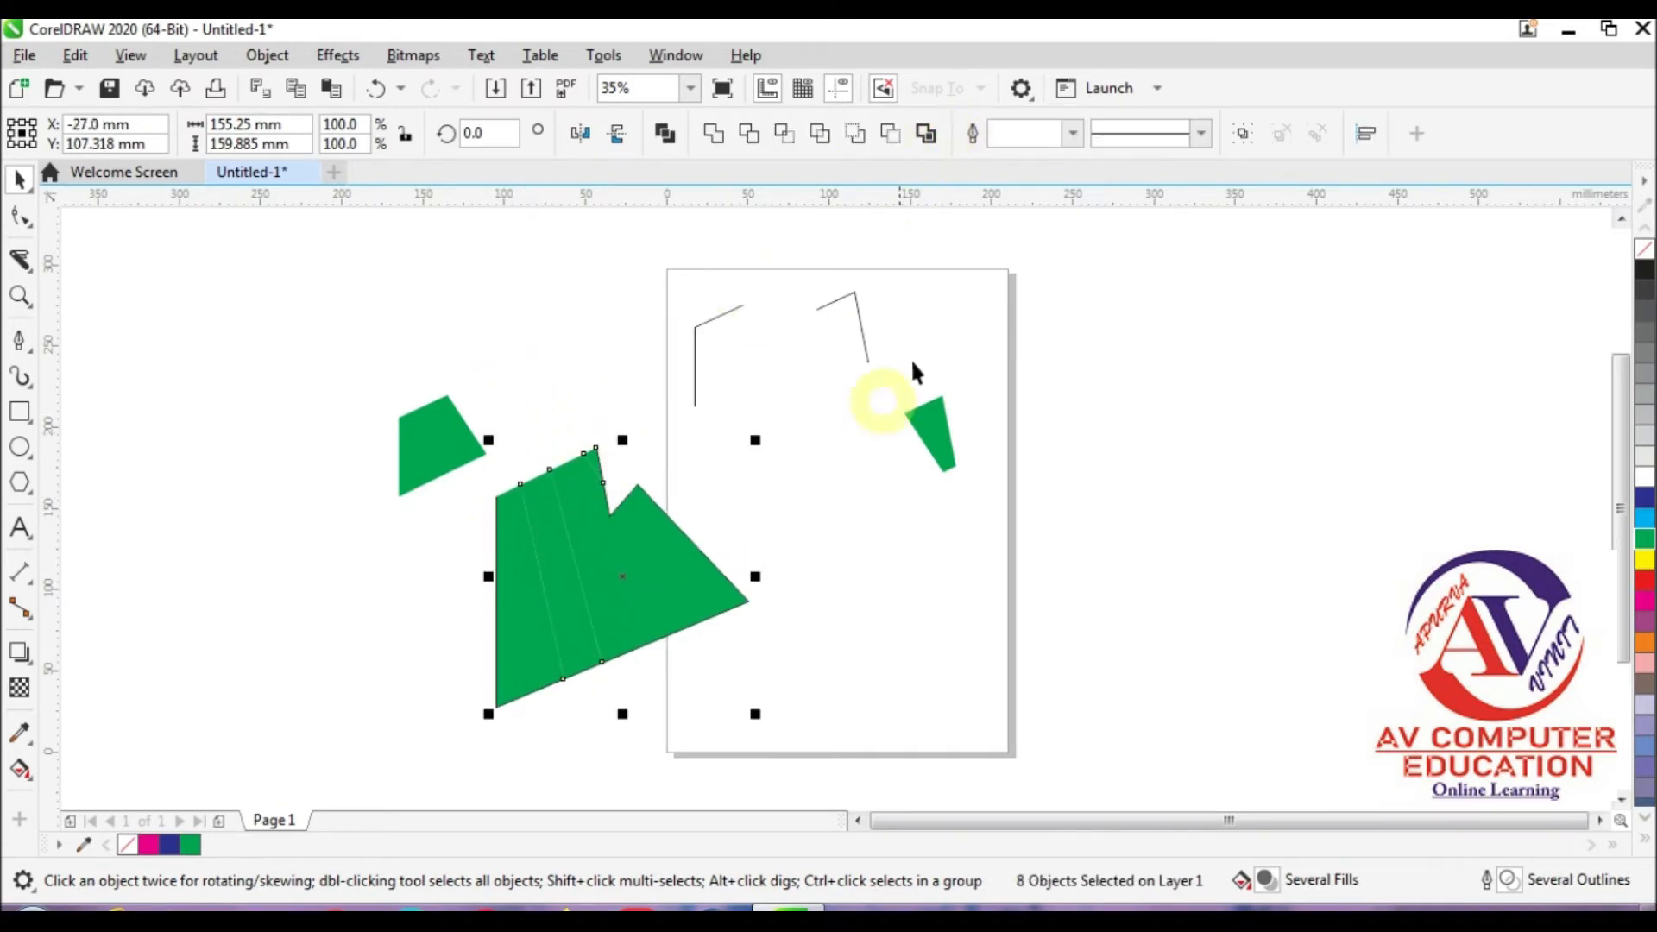
left_click(552, 514)
left_click_drag(566, 505, 611, 354)
left_click_drag(544, 529, 464, 269)
left_click(490, 591)
left_click_drag(489, 590, 406, 633)
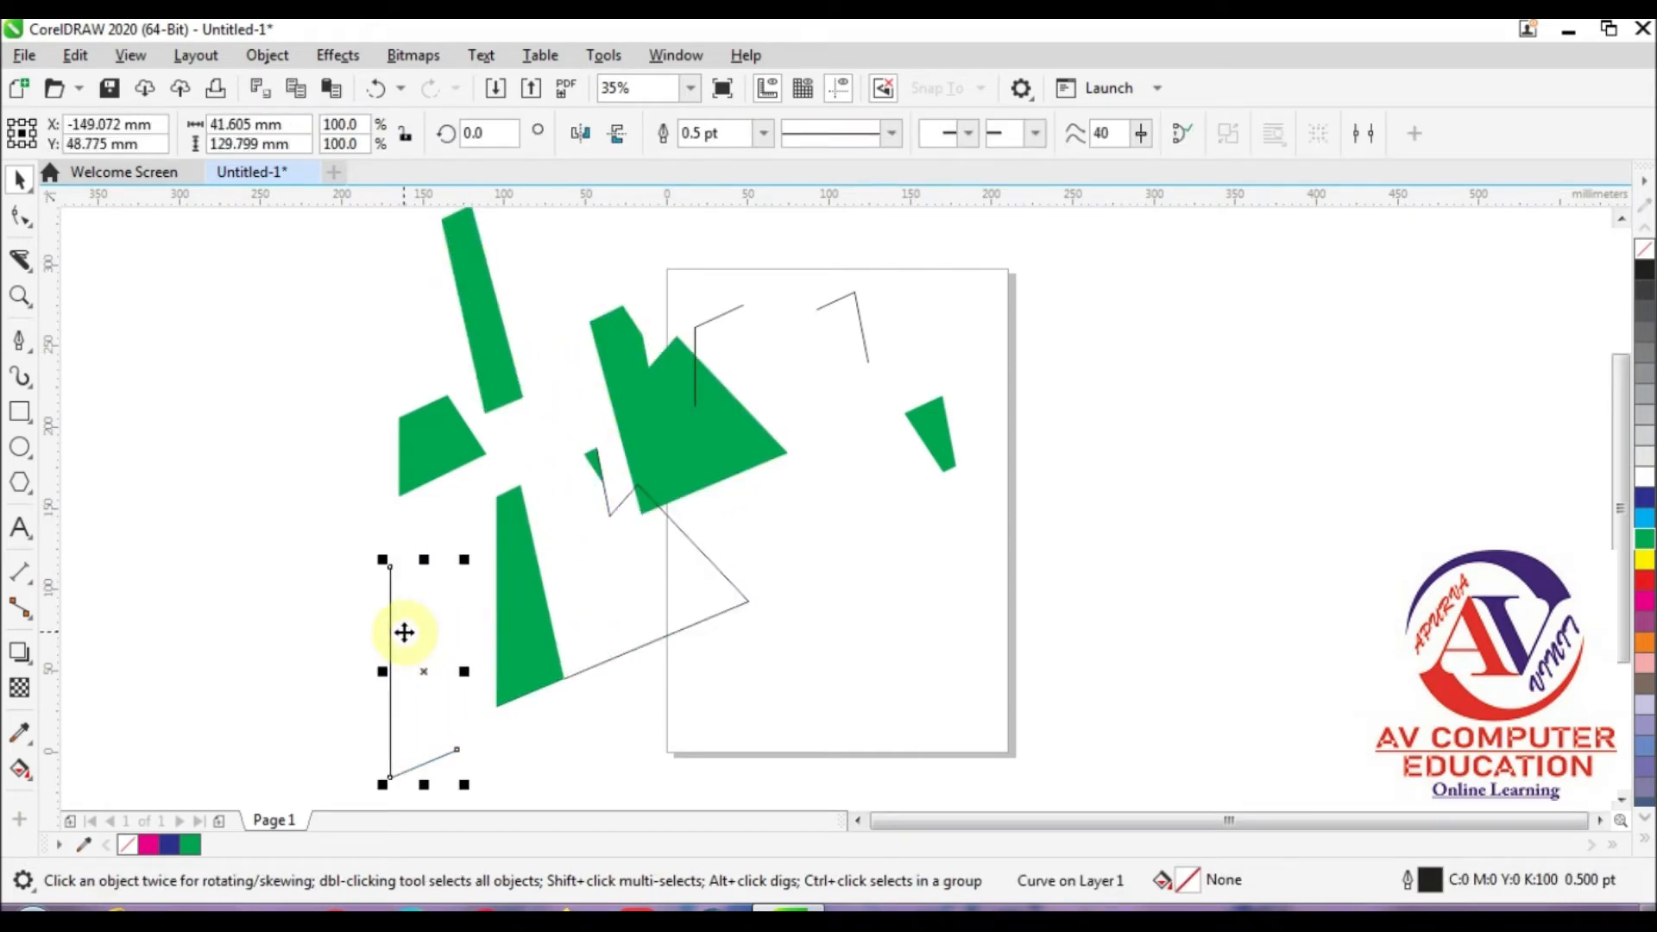
Step: Delete the scattered green pieces and outlines together, leaving only the tall strip beside the page's upper part
left_click_drag(155, 246, 1196, 825)
key("Delete")
left_click(1172, 764)
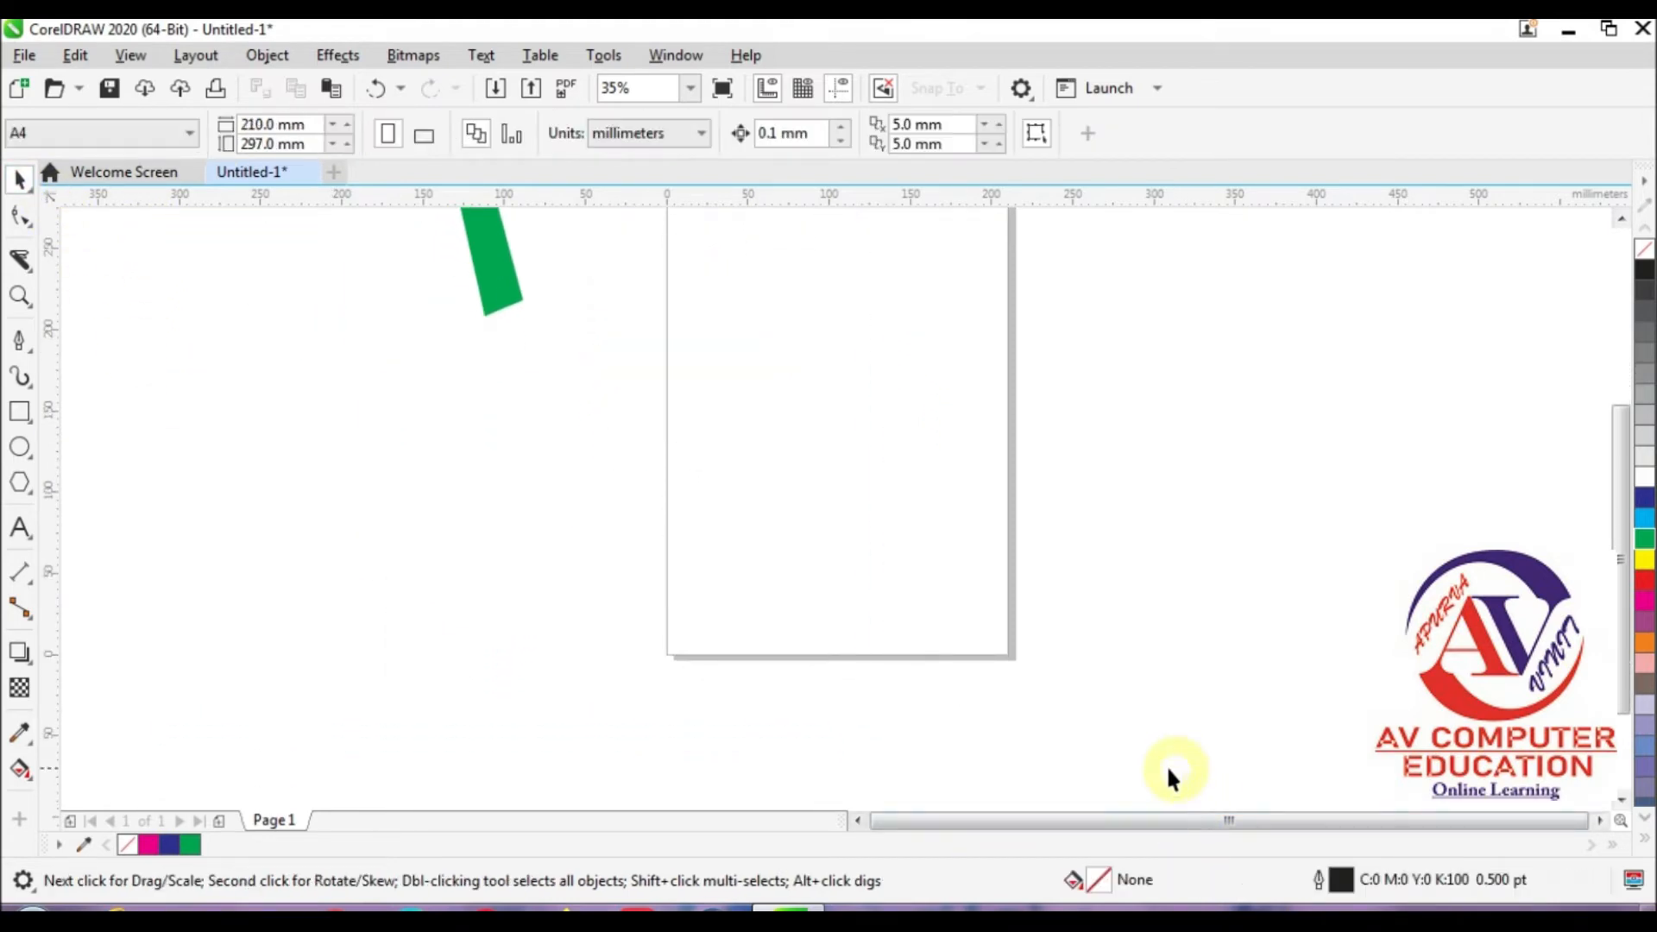
Step: Draw a closed four-node shape about 156 by 79 mm with a rounded lower-left corner using the Pen tool, and fill it orange
scroll(608, 557, "up", 2)
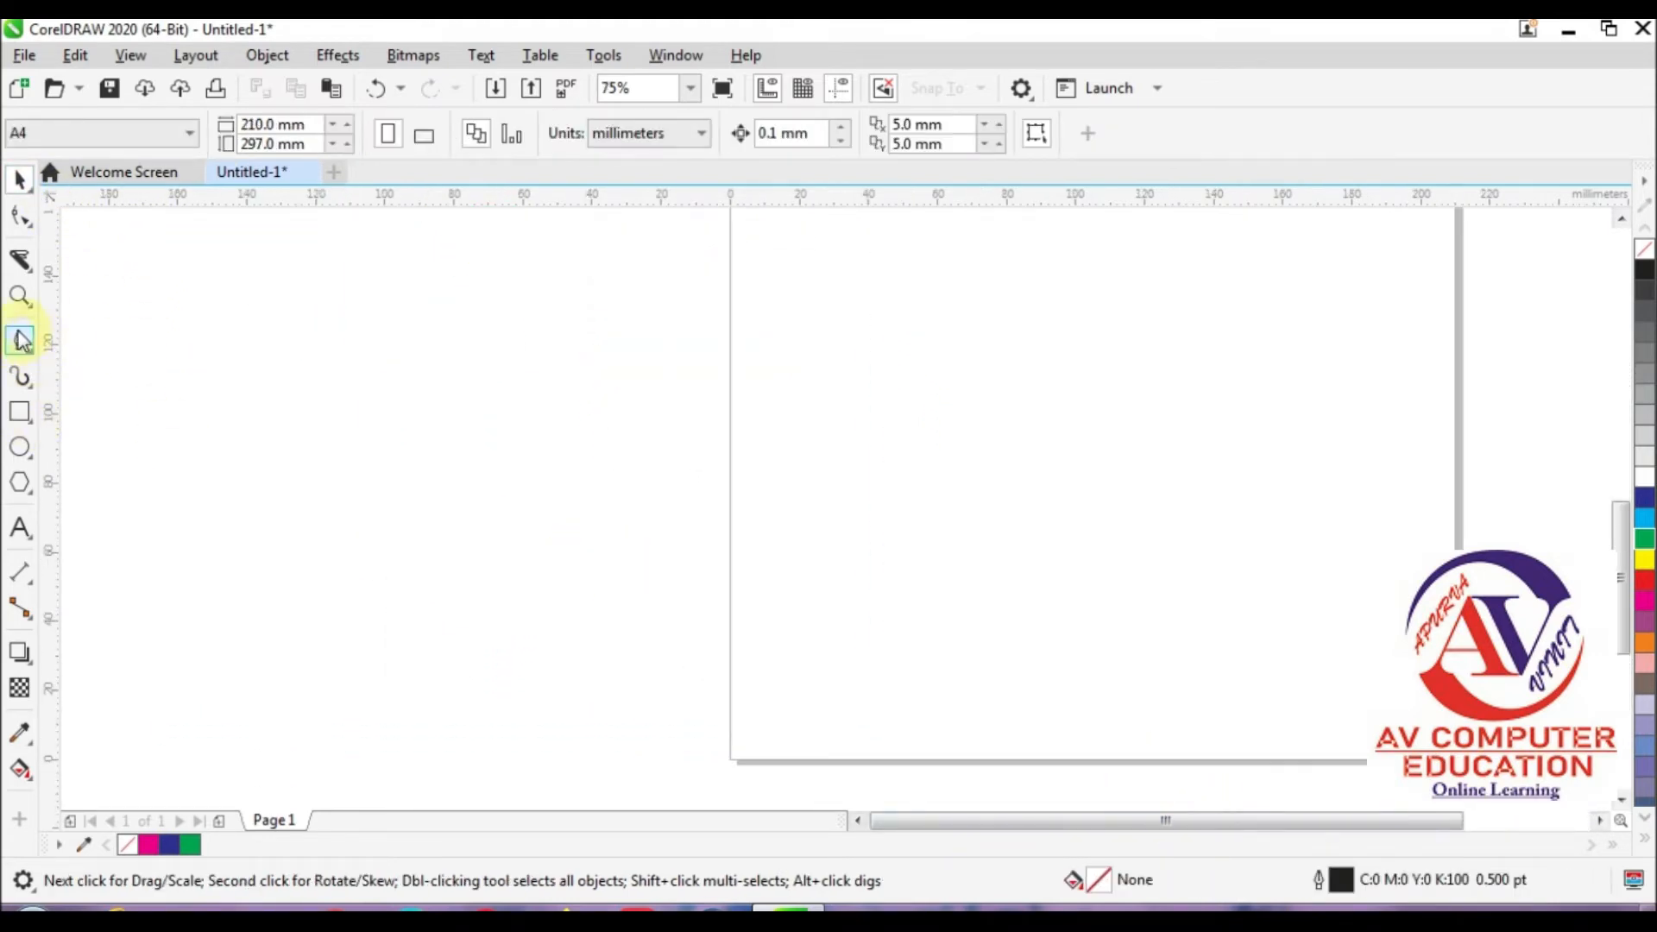
left_click(19, 340)
left_click(539, 403)
left_click(370, 665)
left_click(905, 678)
left_click(672, 456)
left_click(540, 405)
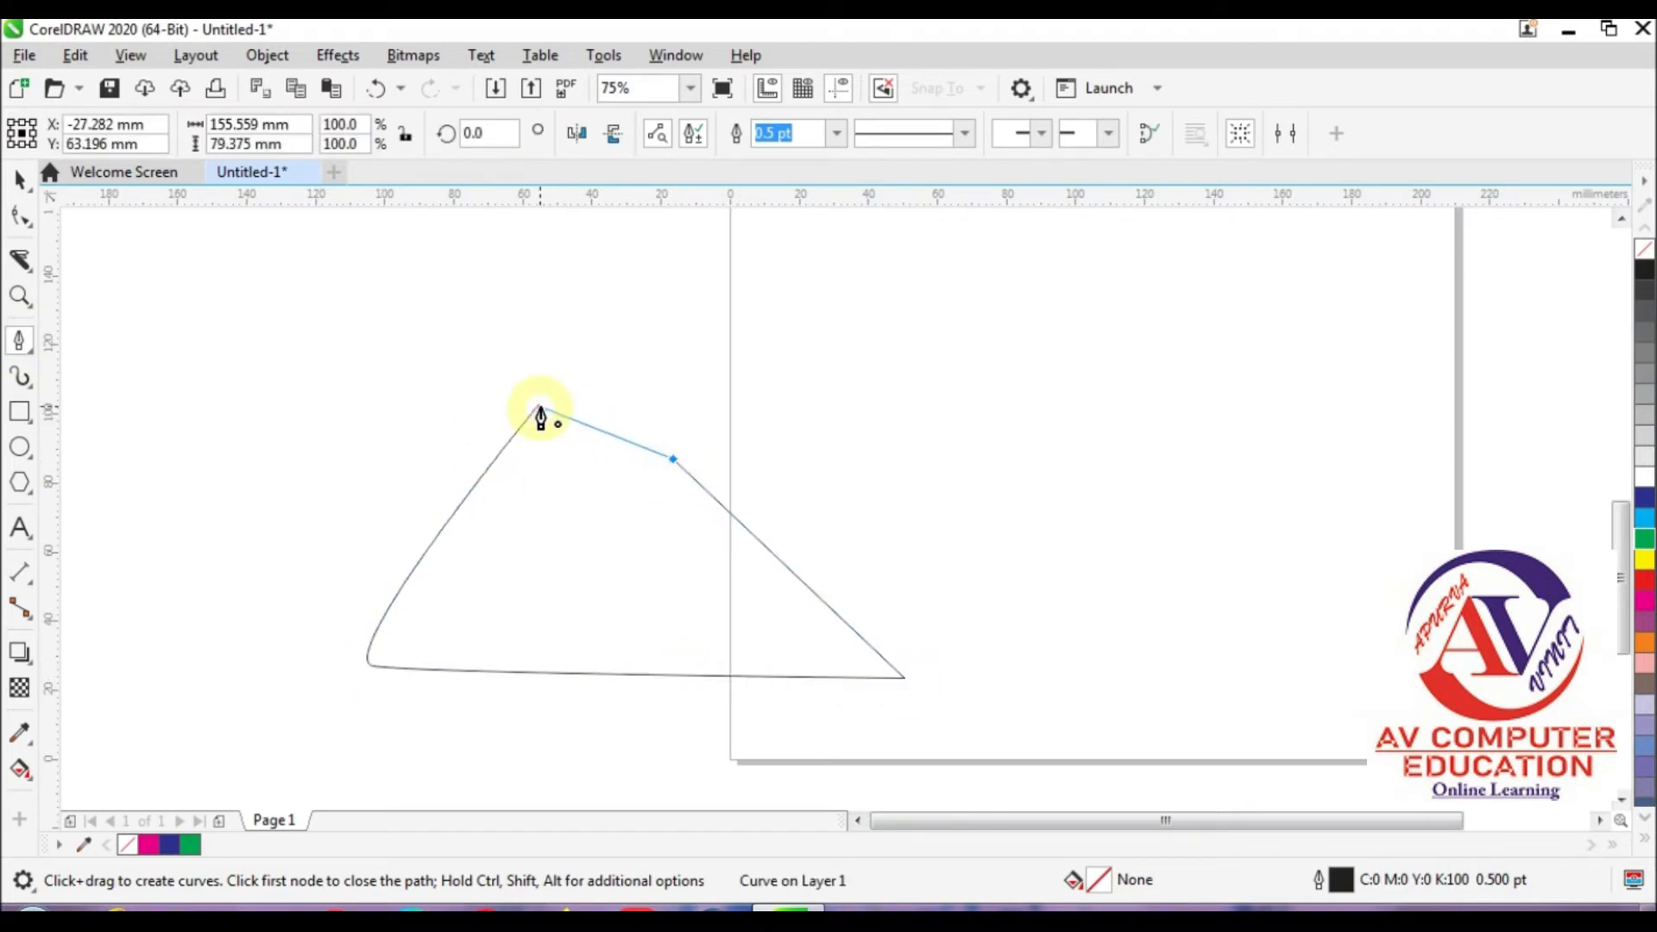
left_click(1644, 642)
Step: Draw a short stroke and two long crossing diagonal lines on the page with the Freehand tool
left_click(20, 259)
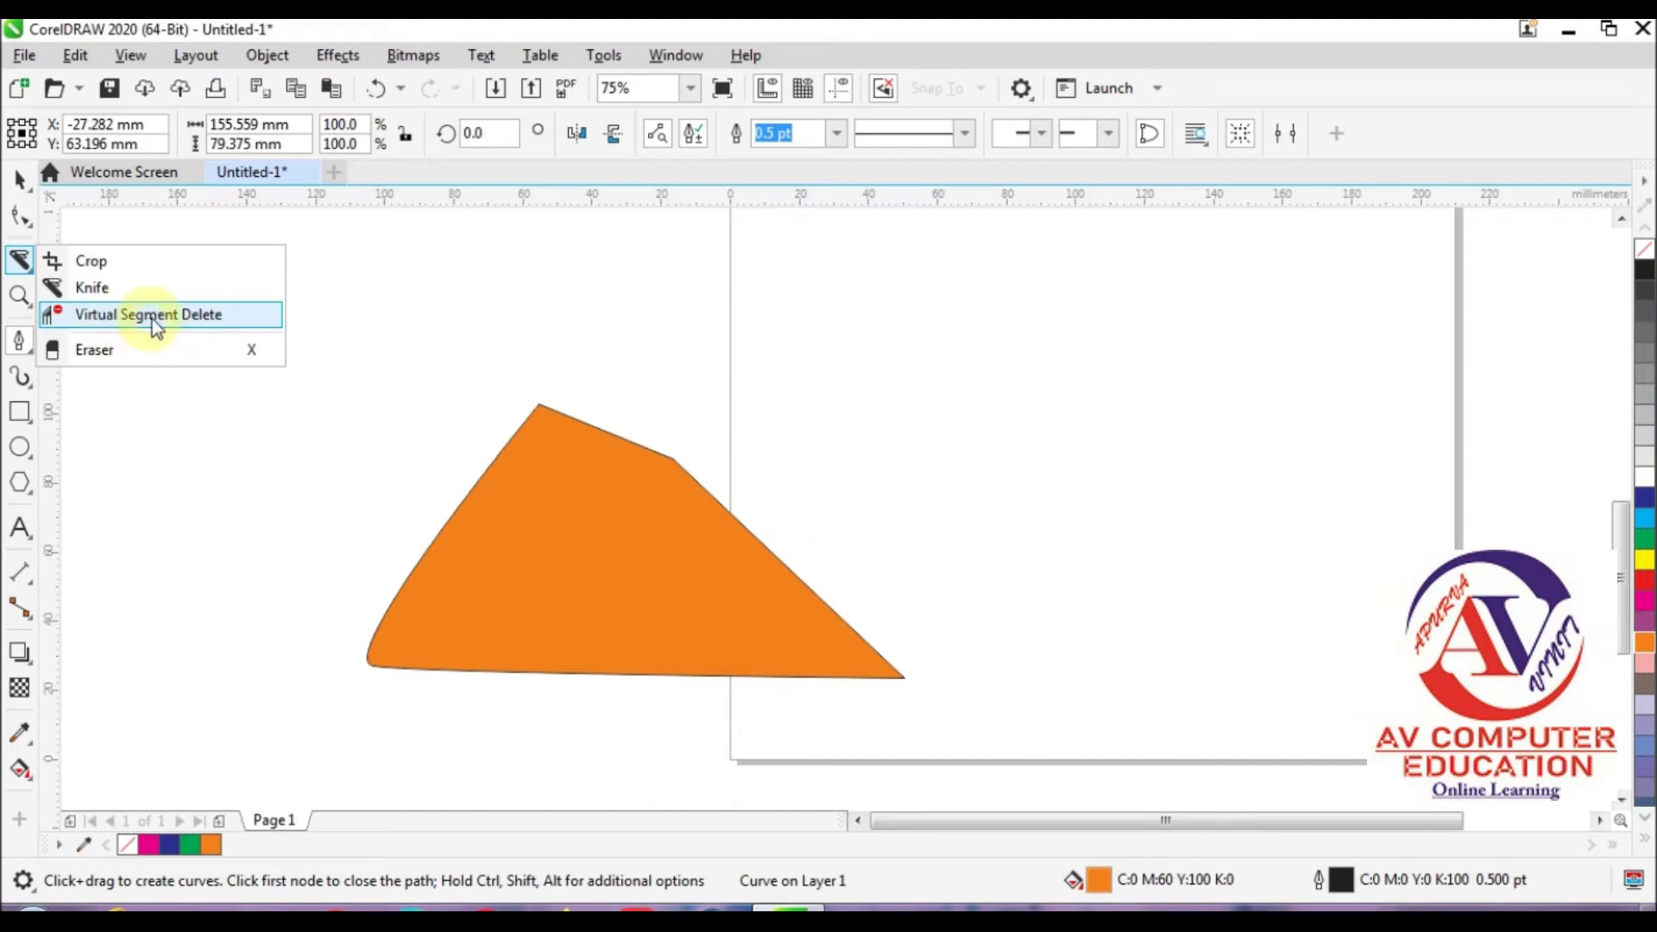
left_click(19, 340)
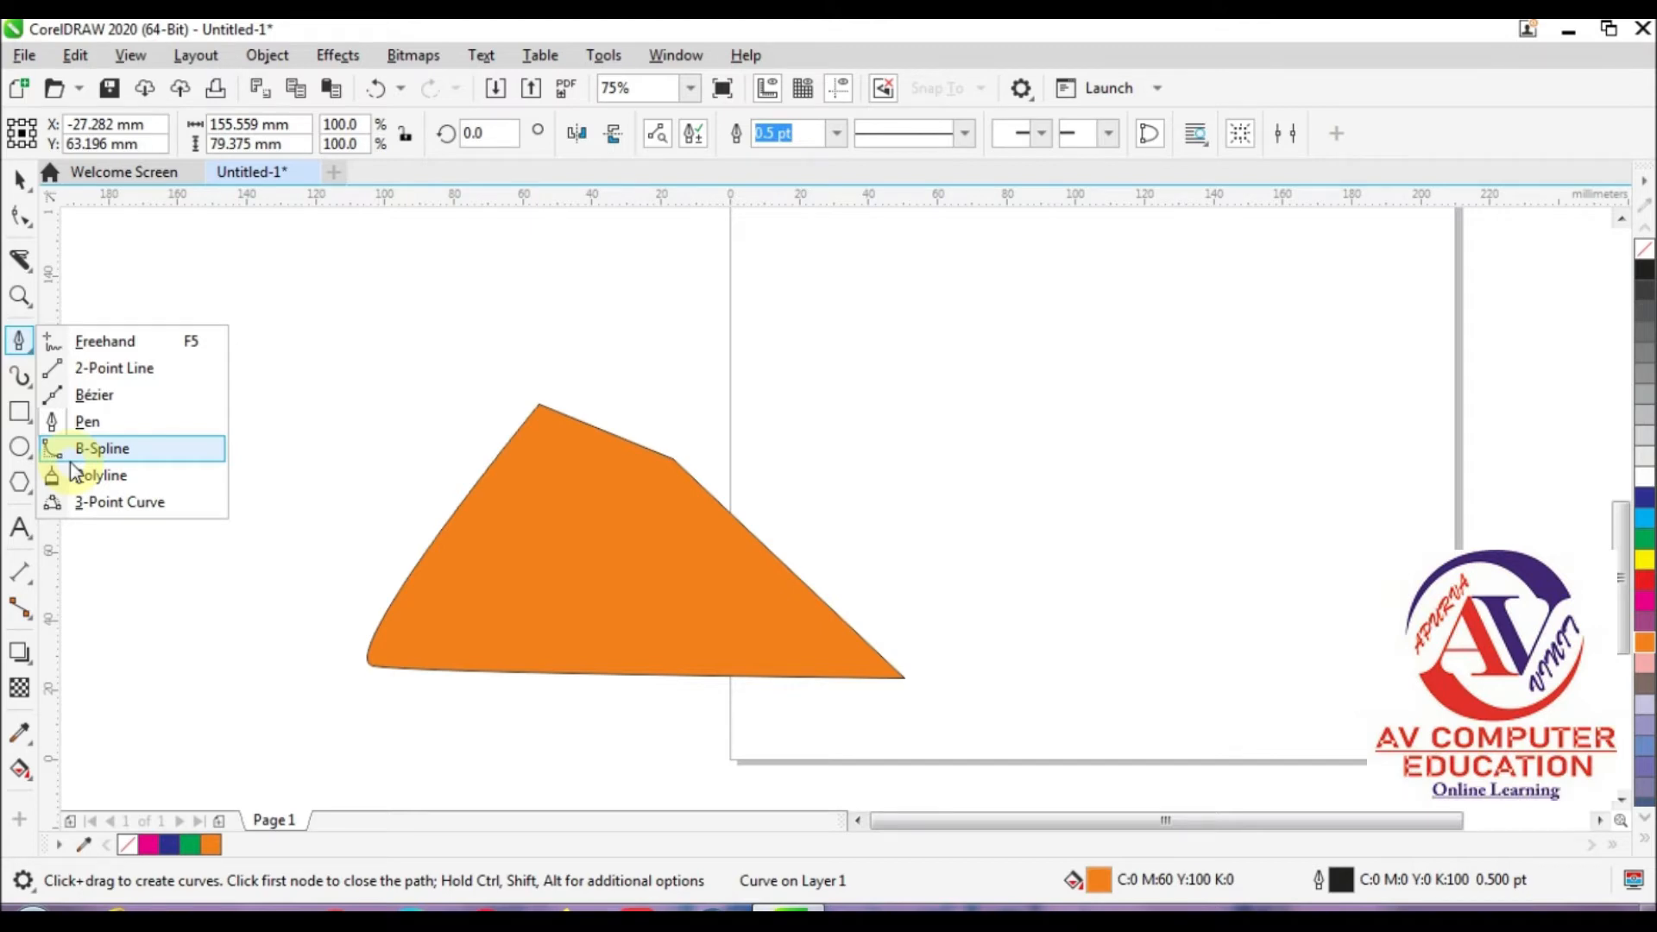
left_click(99, 341)
scroll(269, 603, "down", 3)
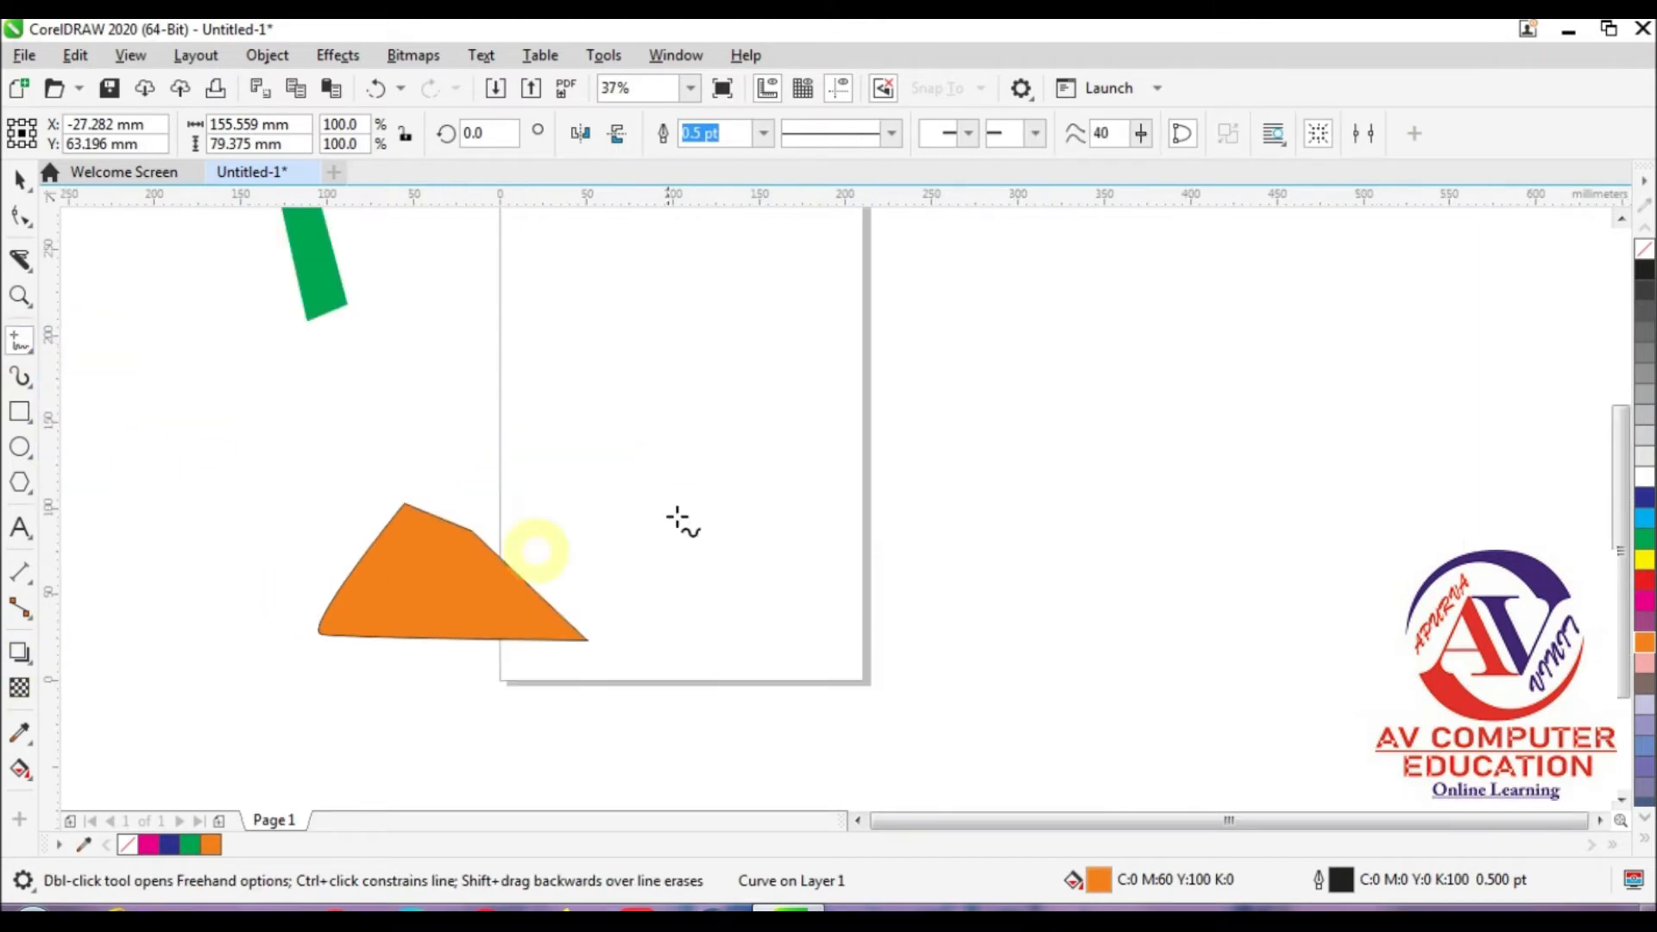
left_click_drag(564, 509, 575, 497)
left_click(703, 291)
left_click(539, 454)
left_click(801, 570)
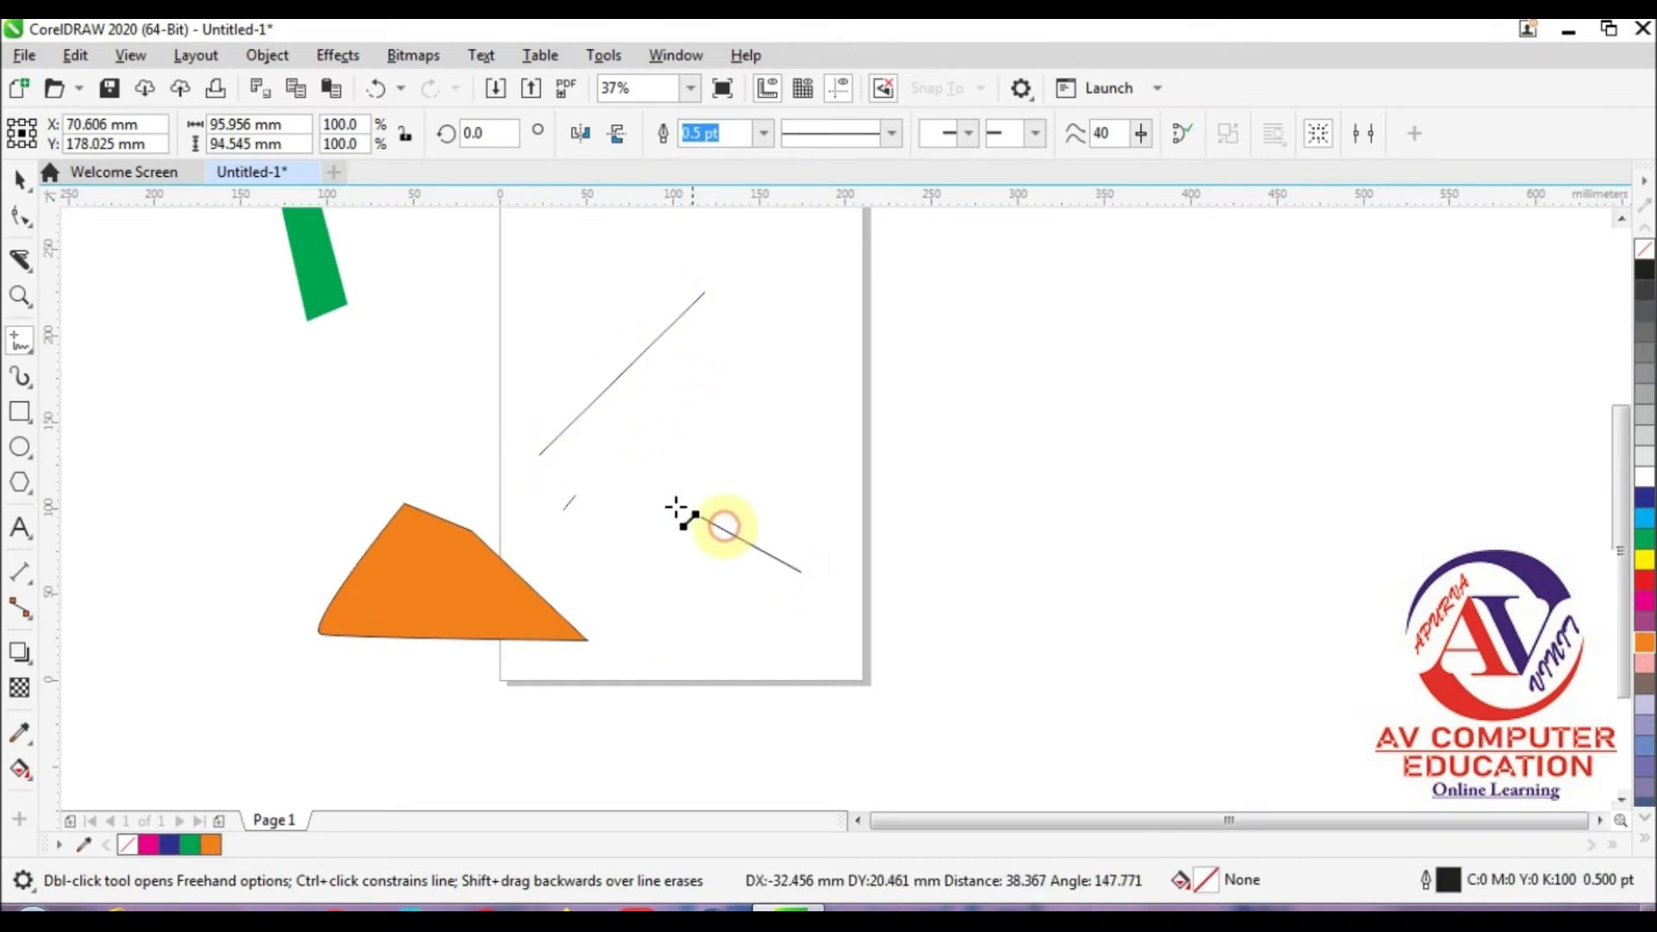
left_click(542, 365)
Step: Add a wavy freehand stroke and three more straight diagonal lines crossing the existing ones to form a mesh
mouse_move(621, 296)
left_mouse_down()
mouse_move(758, 474)
mouse_move(820, 516)
left_mouse_up()
left_click(659, 294)
left_click(843, 455)
left_click_drag(611, 601, 961, 208)
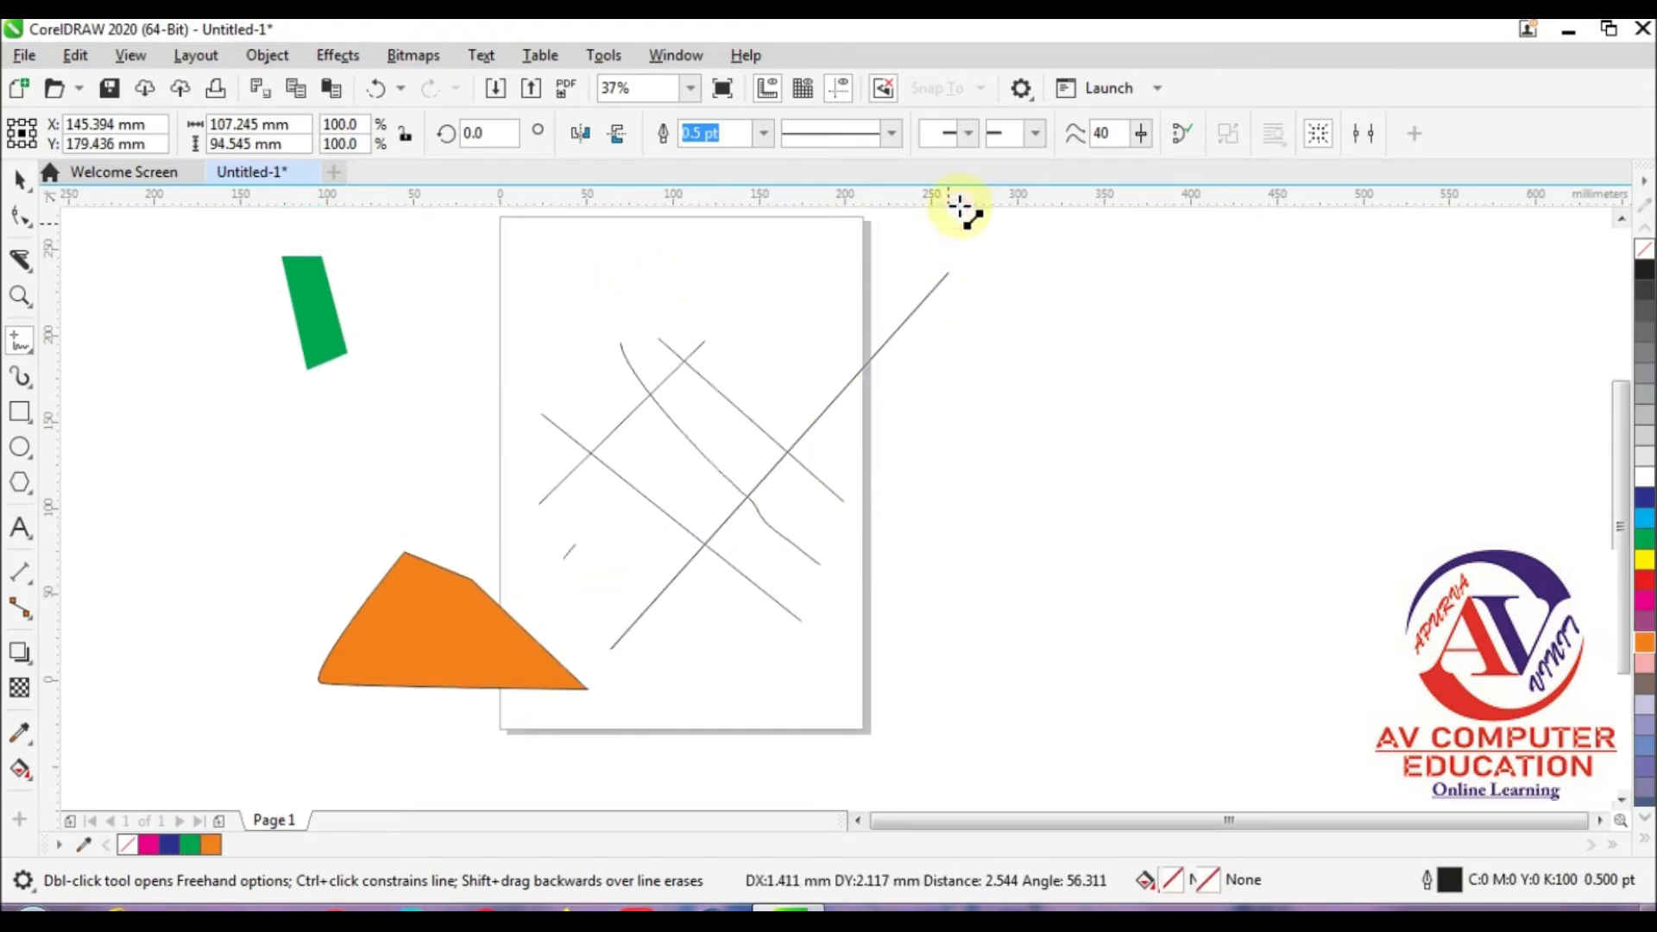
left_click(875, 329)
left_click(817, 330)
left_click(590, 576)
Step: Draw two long curved freehand strokes and a large open loop about 131 by 167 mm across the line mesh
mouse_move(566, 354)
left_mouse_down()
mouse_move(647, 481)
mouse_move(719, 663)
left_mouse_up()
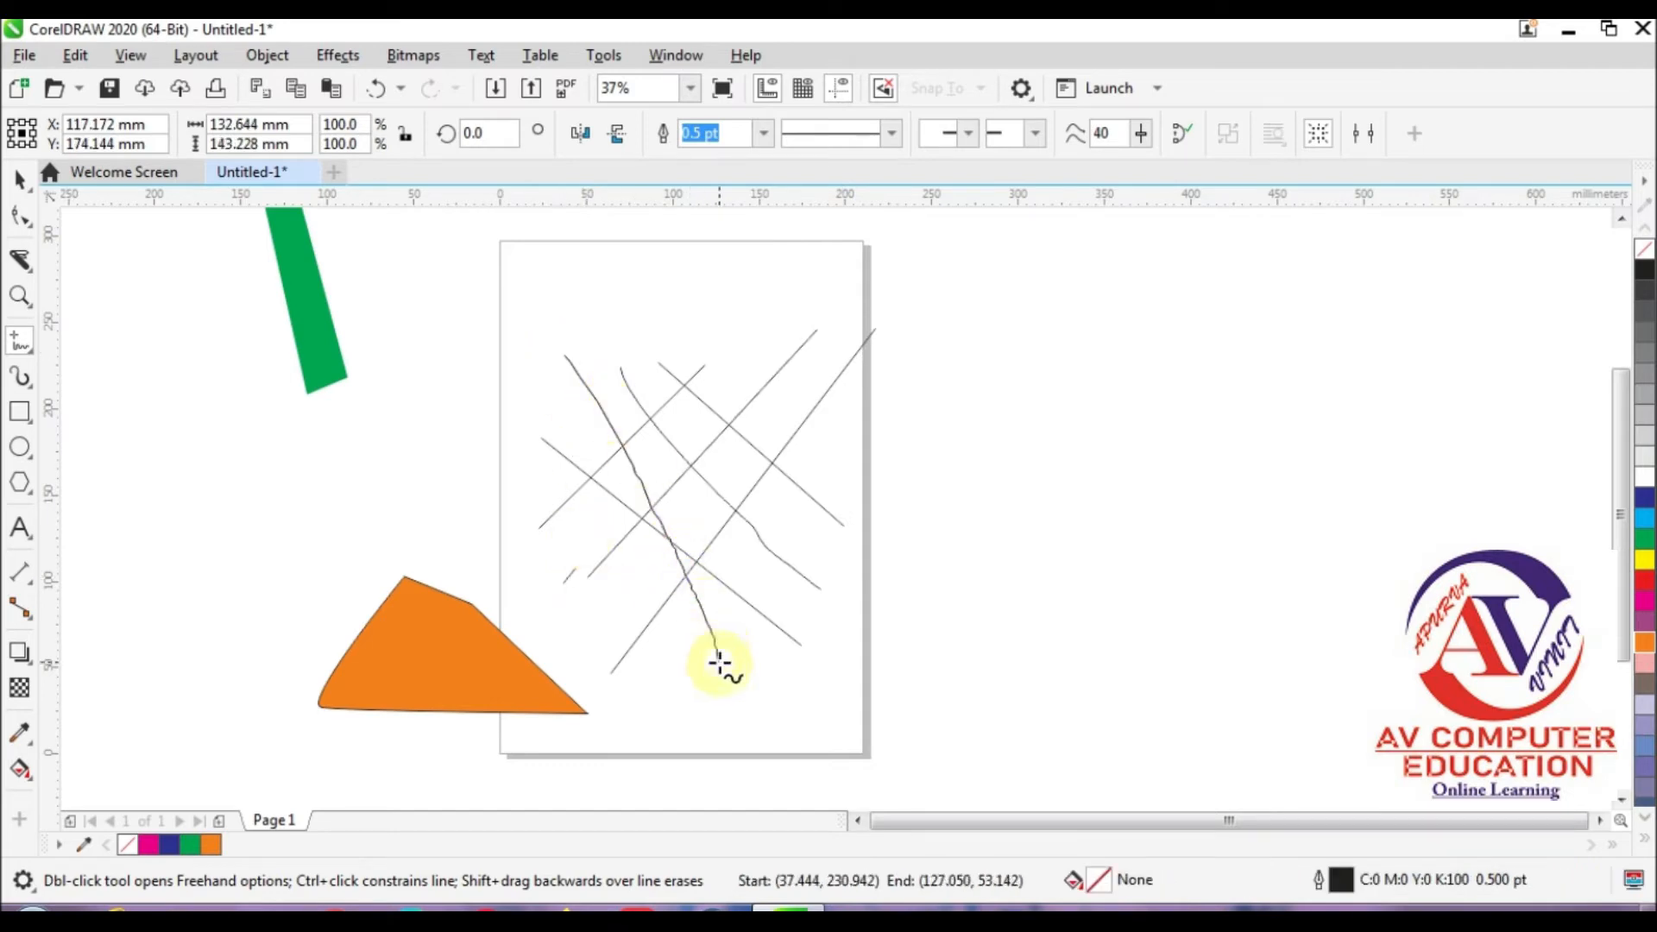
mouse_move(723, 283)
left_mouse_down()
mouse_move(751, 503)
mouse_move(919, 623)
left_mouse_up()
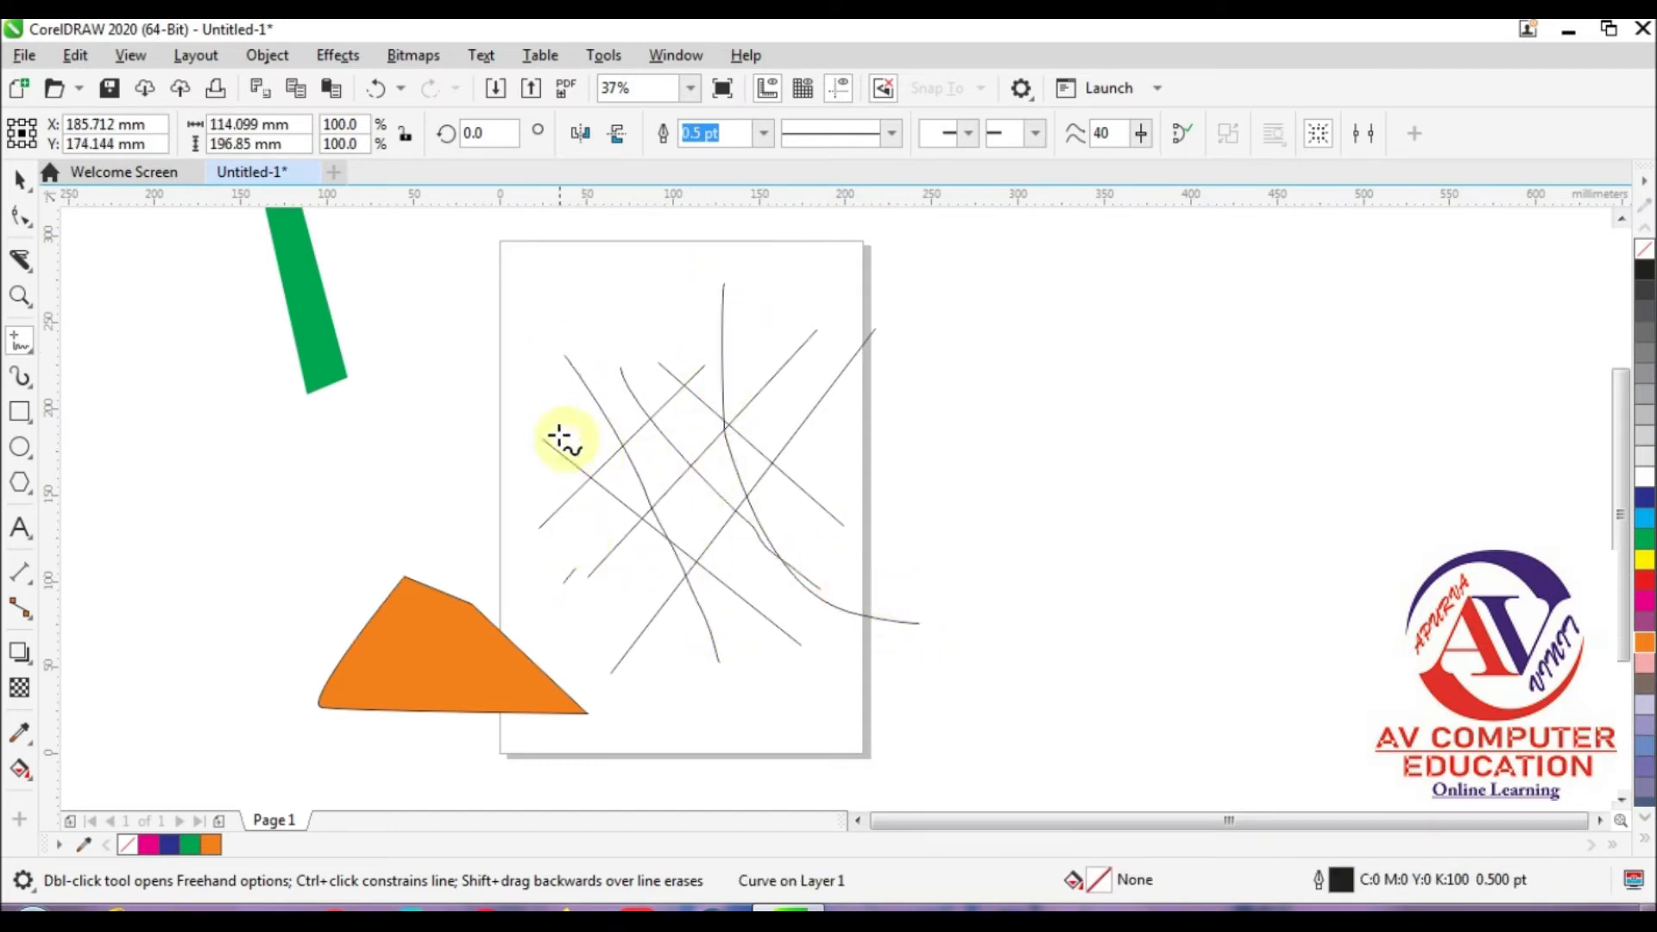
mouse_move(770, 331)
left_mouse_down()
mouse_move(605, 533)
mouse_move(659, 618)
mouse_move(790, 419)
mouse_move(609, 385)
left_mouse_up()
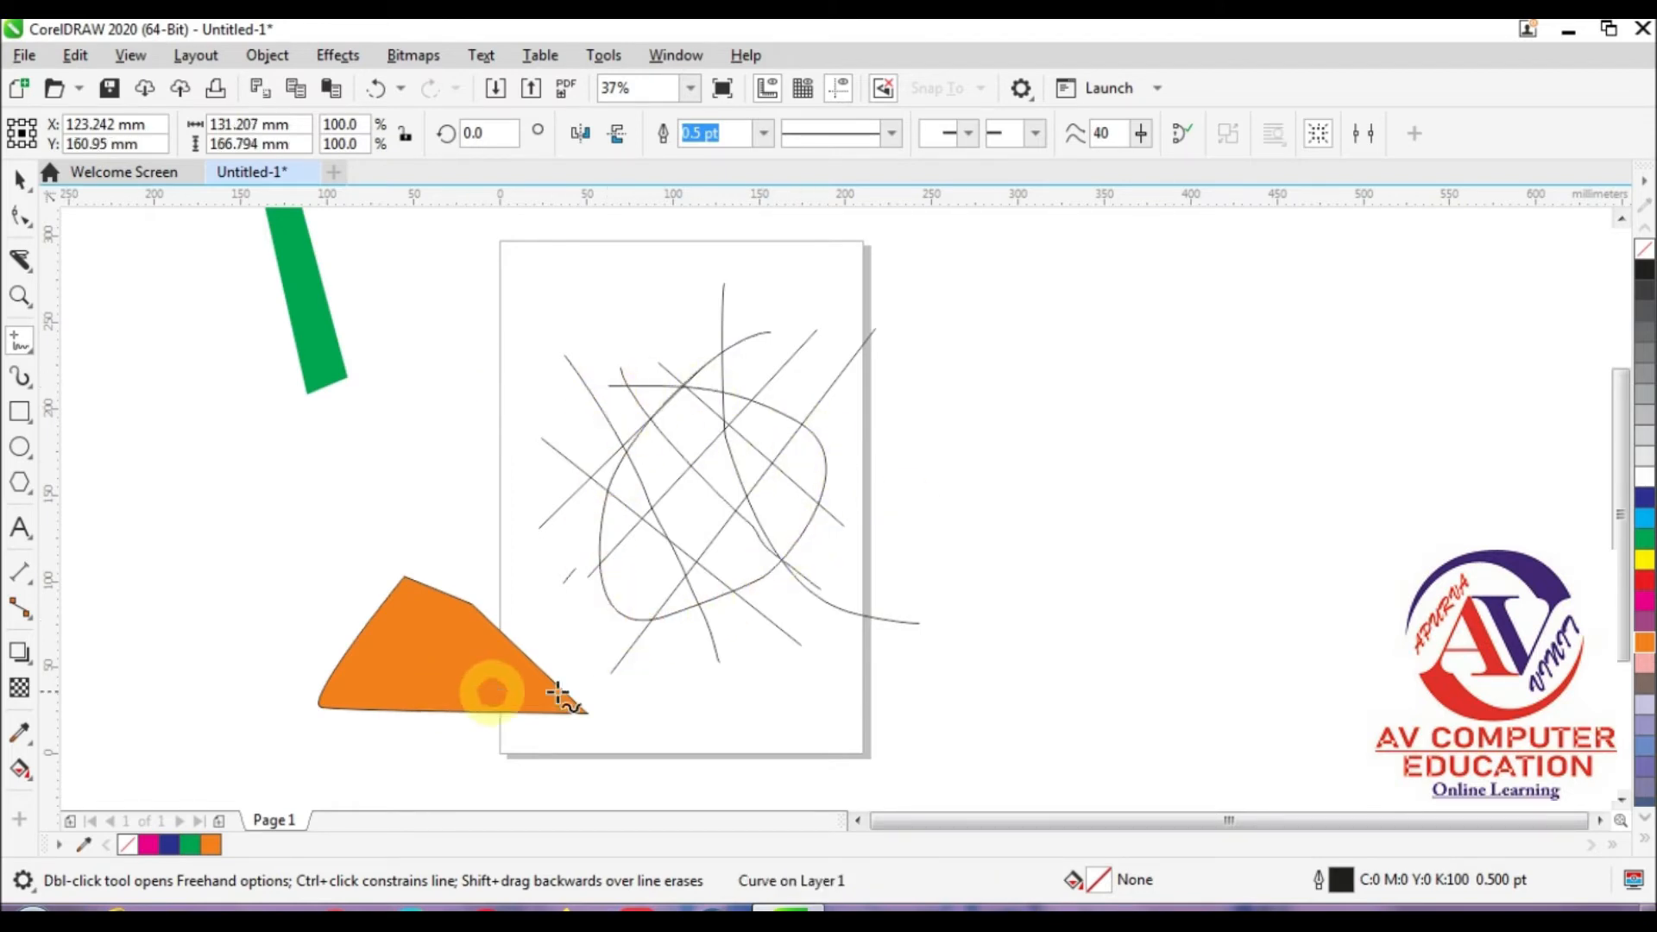
Step: Remove line segments between intersections inside the mesh and at its left side with the Virtual Segment Delete tool
left_click(17, 269)
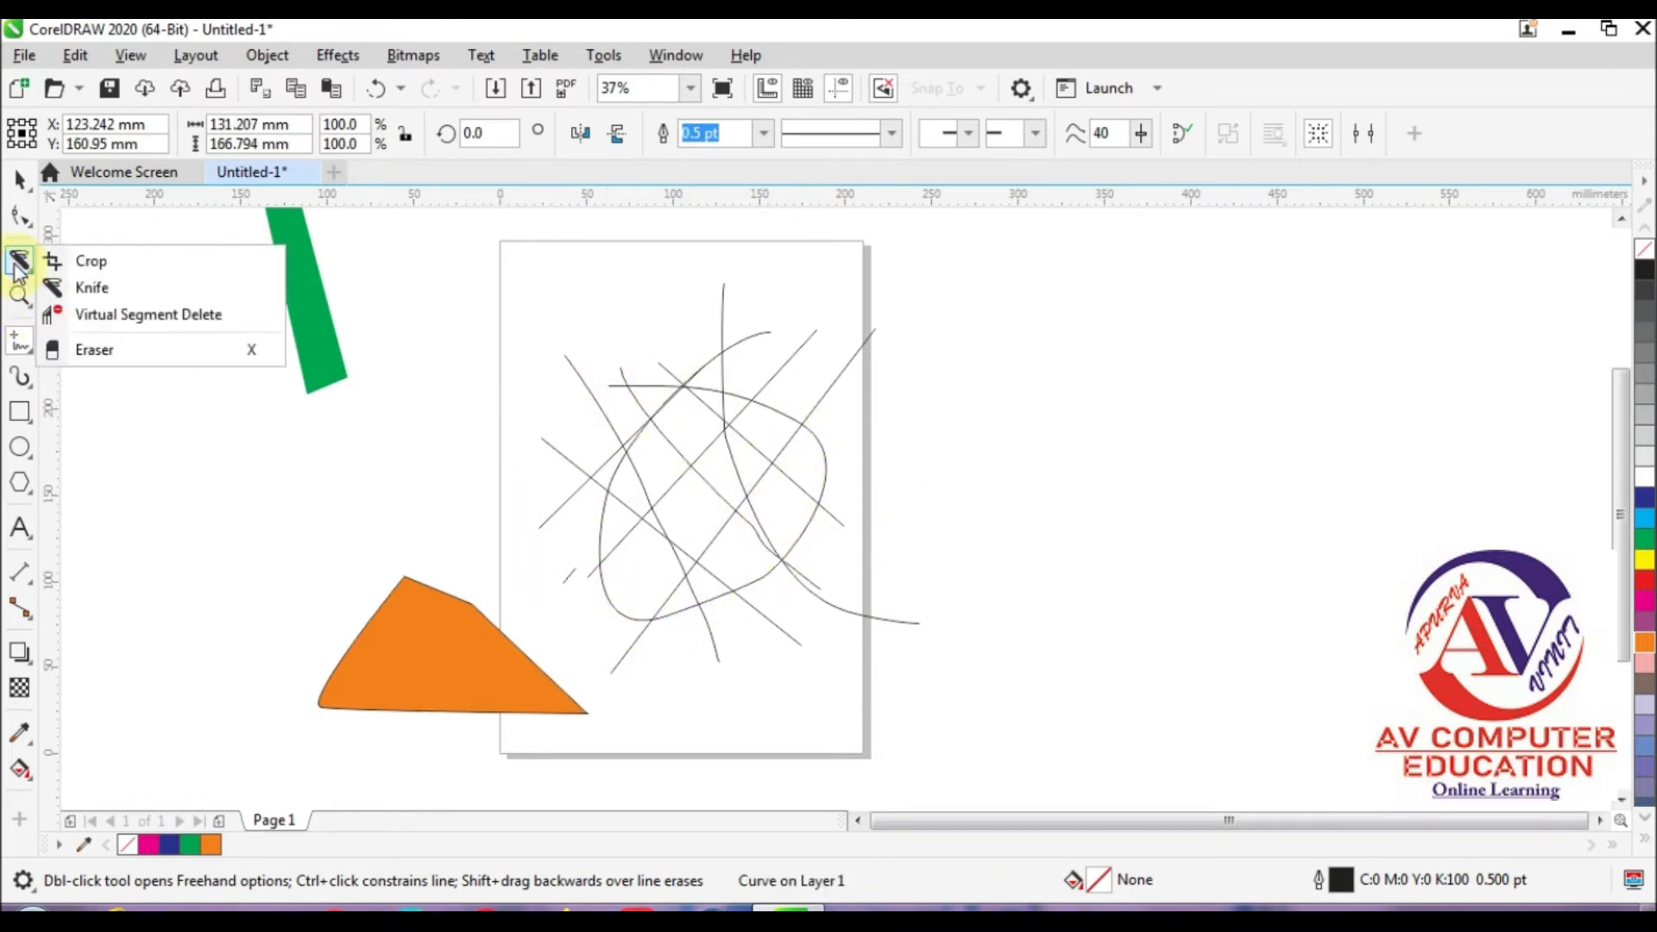
left_click(193, 332)
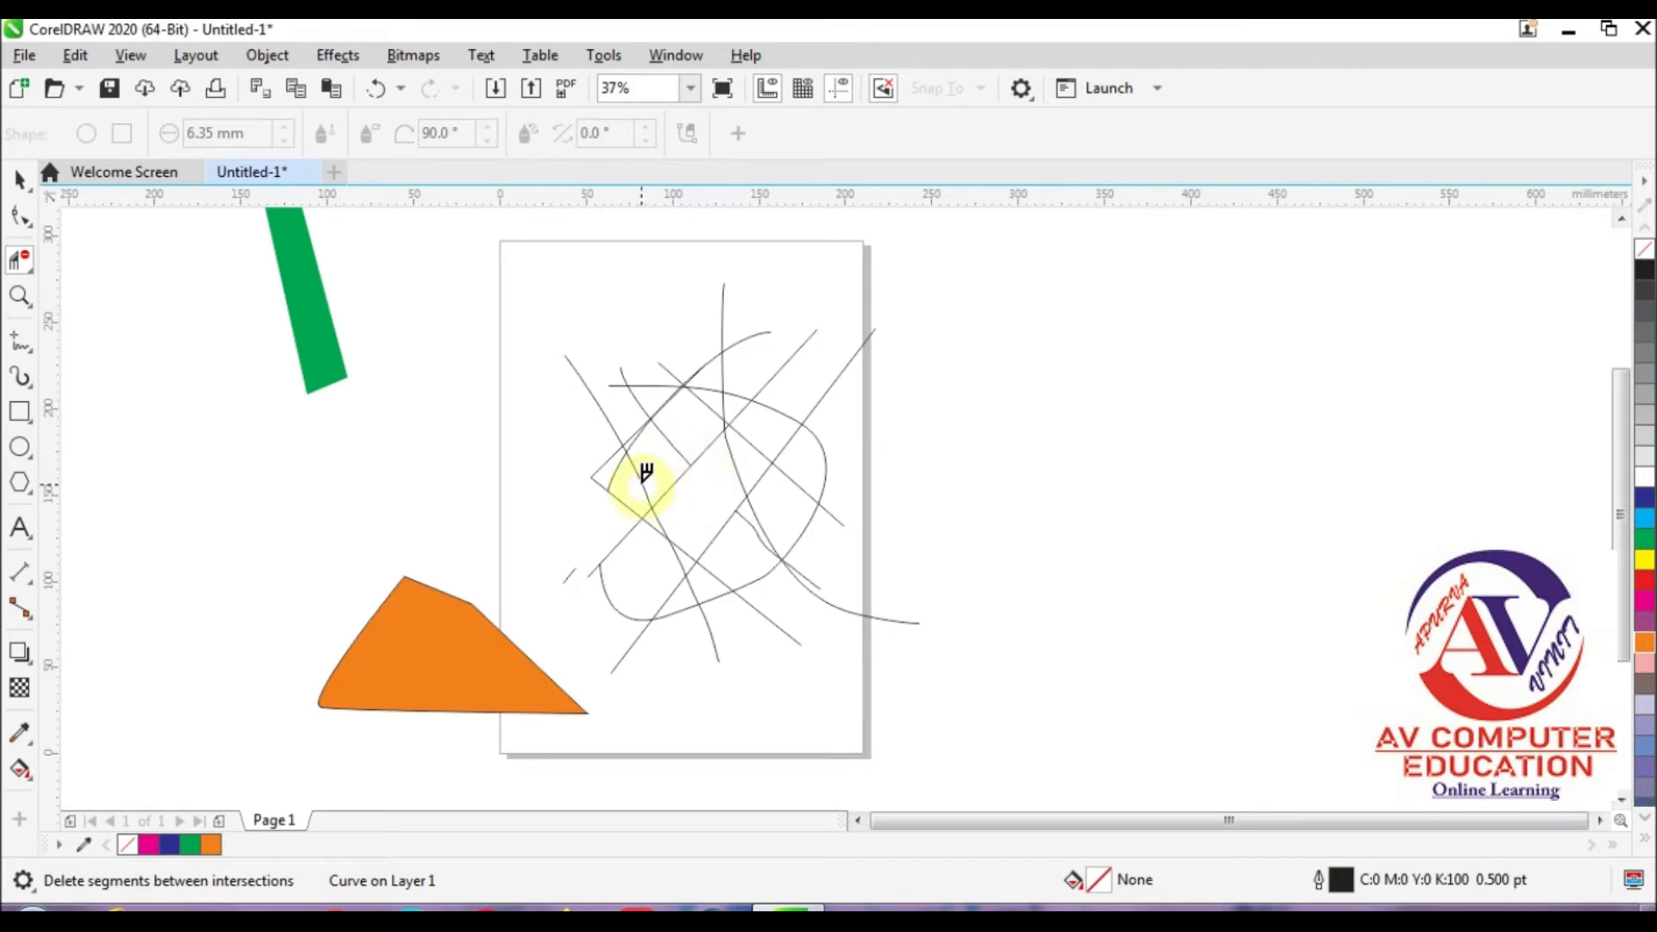
left_click(742, 472)
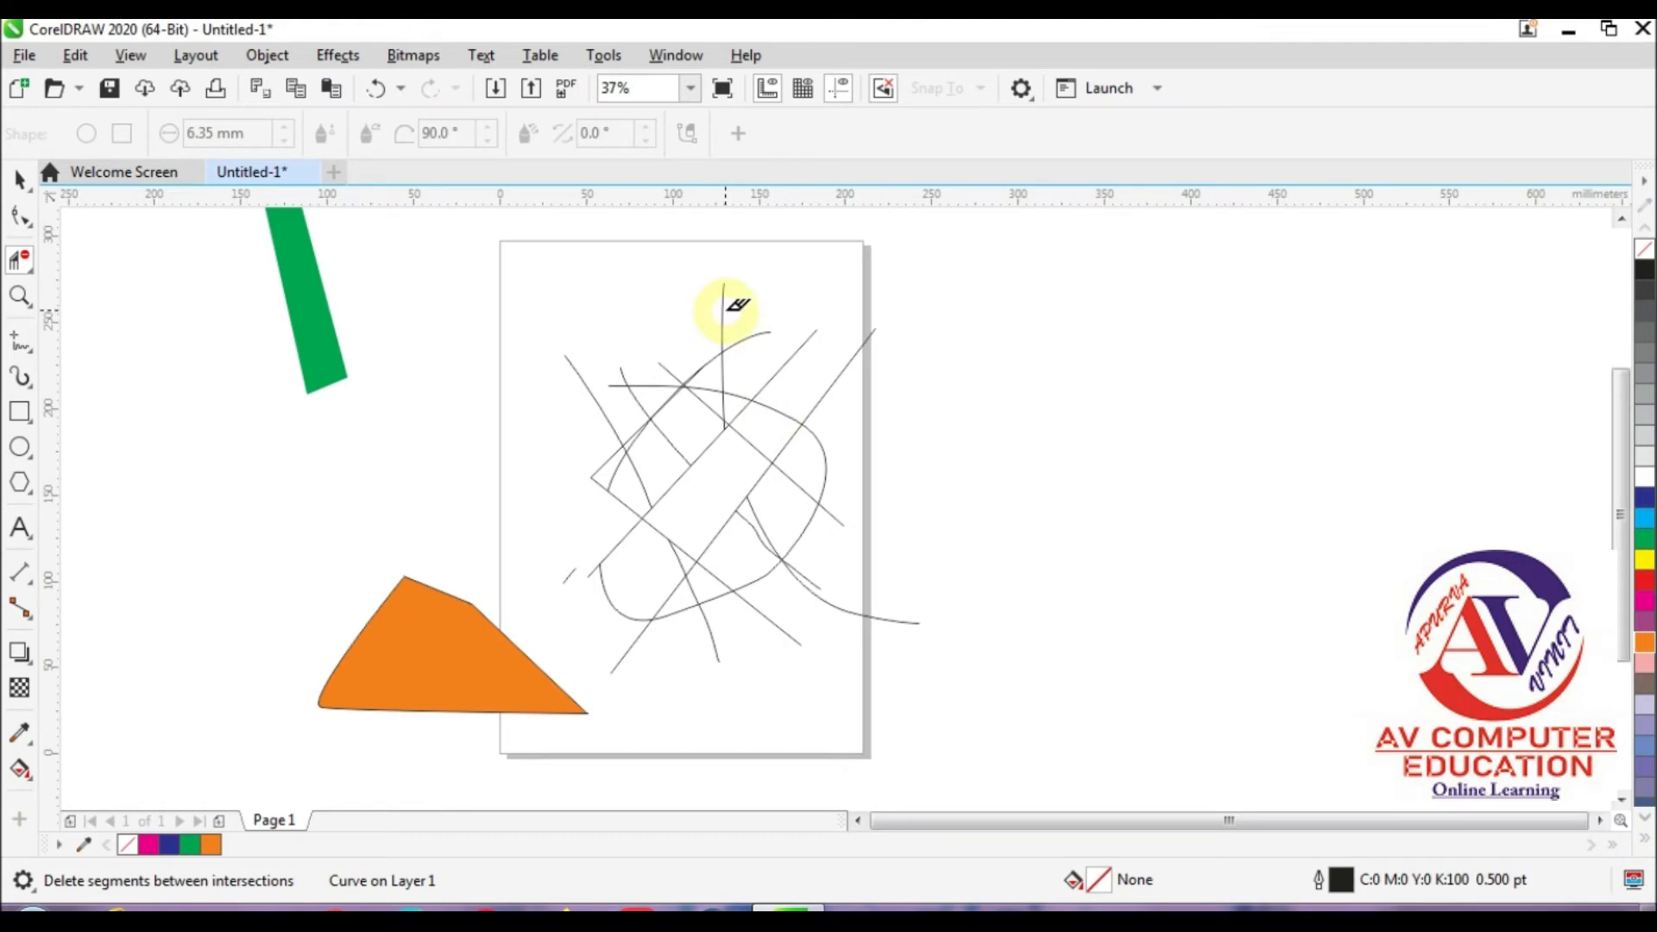
Step: Delete overhanging line ends around the top, upper-left and lower-right of the mesh with Virtual Segment Delete
left_click(766, 330)
left_click(814, 334)
left_click(850, 361)
left_click(768, 500)
left_click(659, 364)
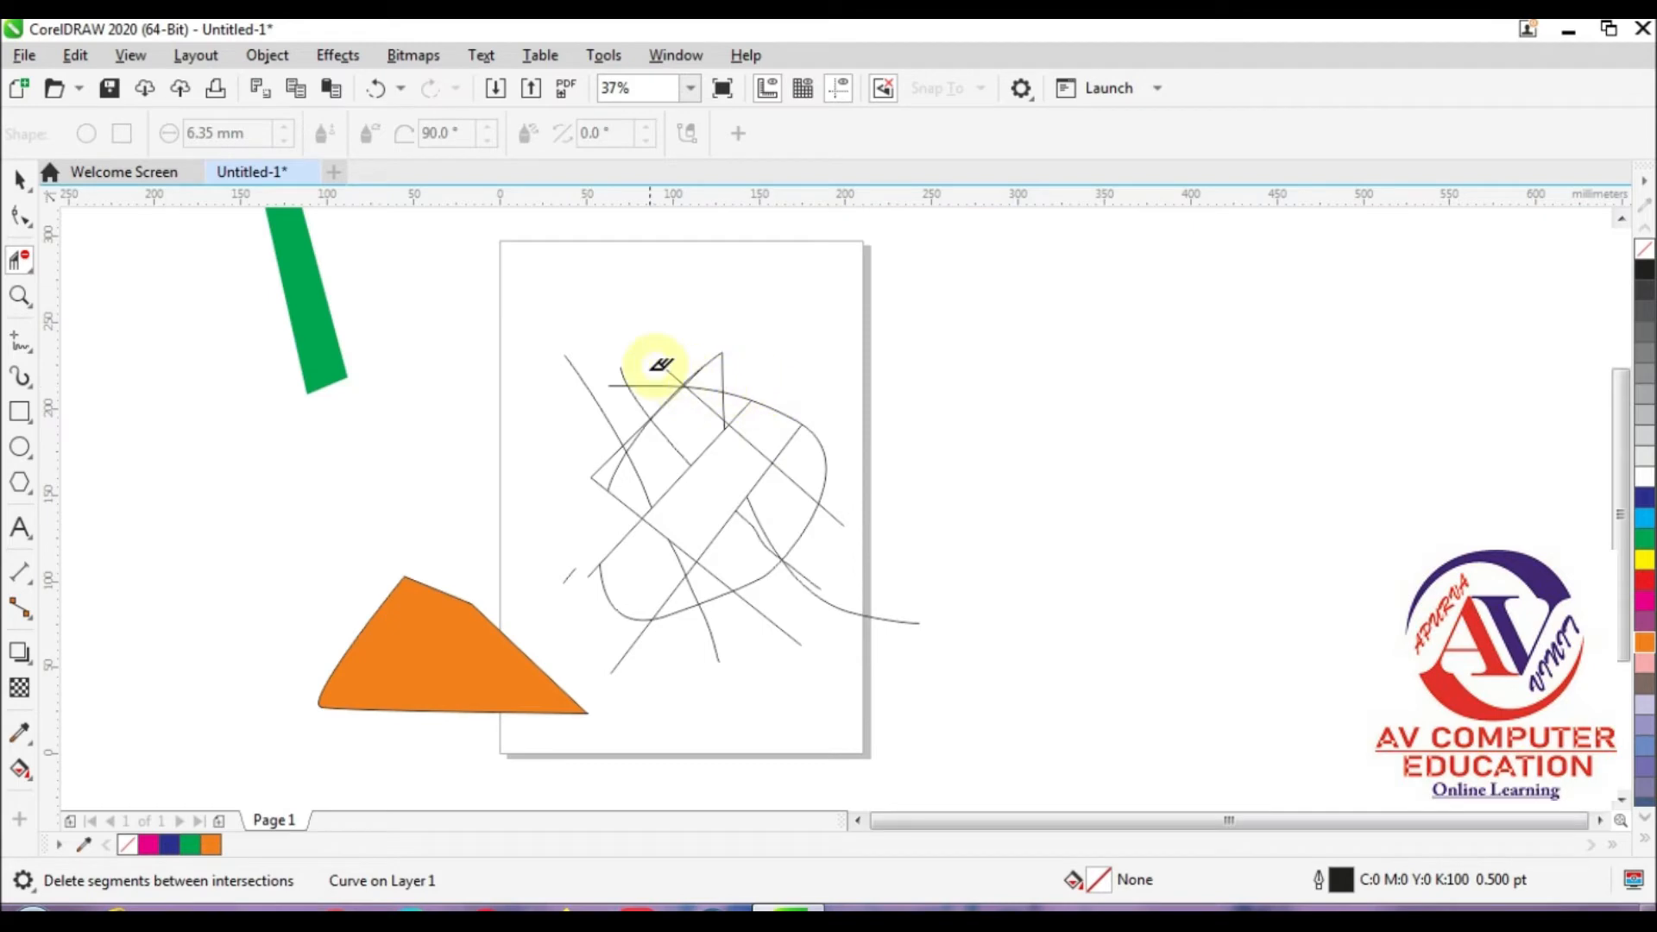
left_click(615, 386)
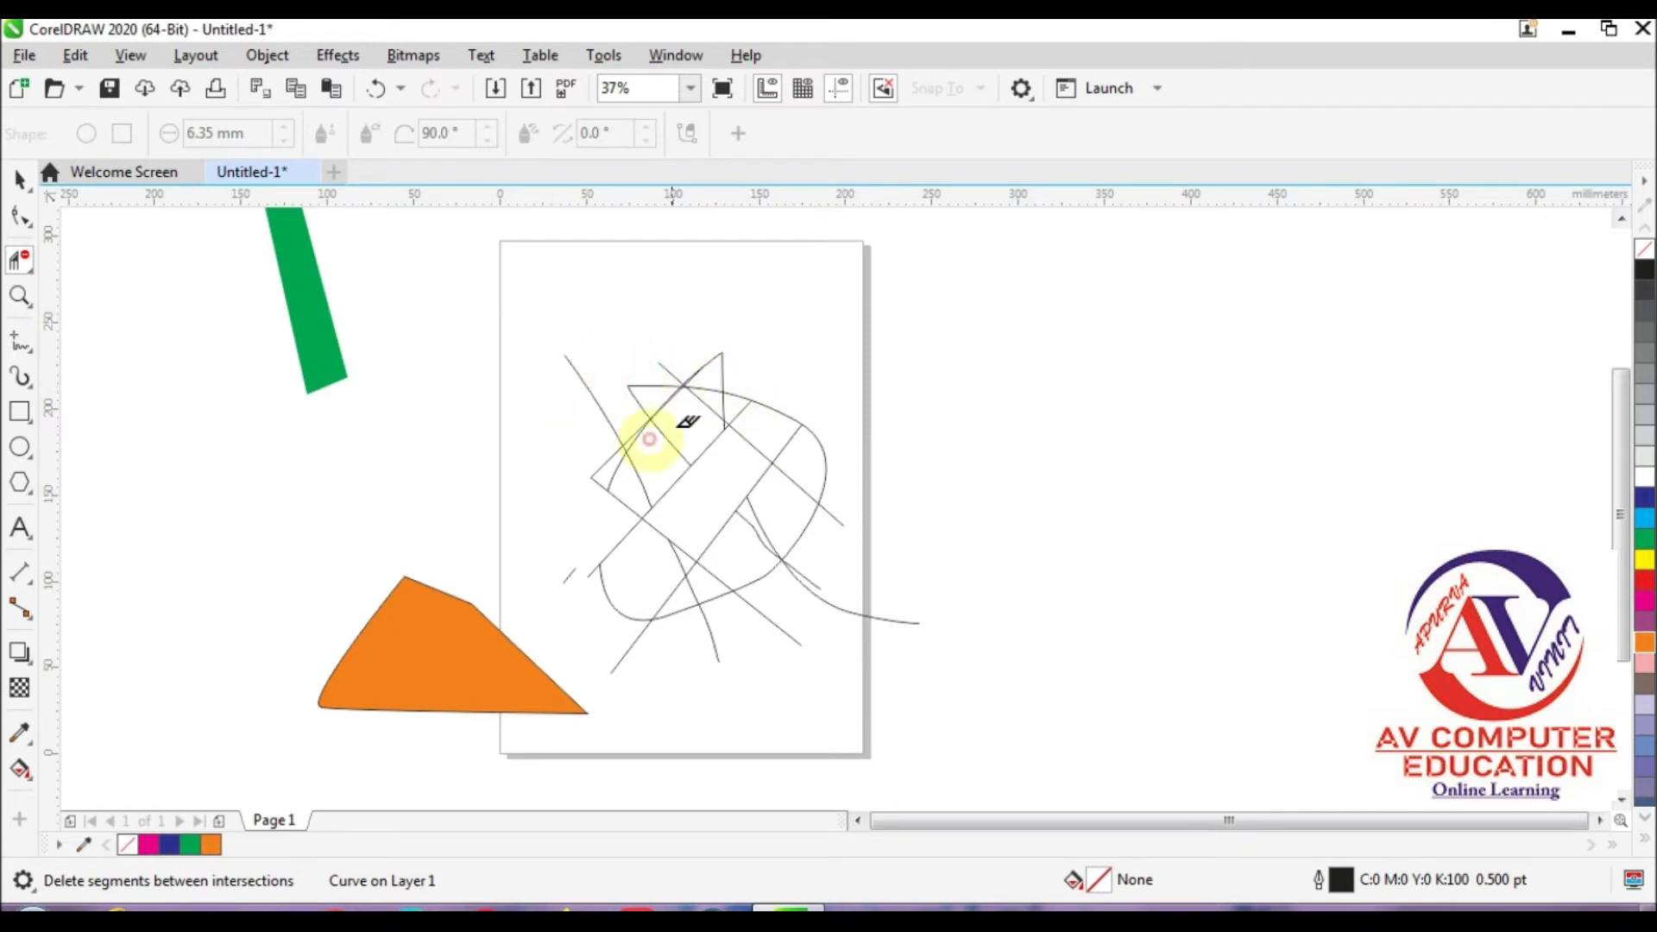
left_click(573, 367)
left_click(820, 594)
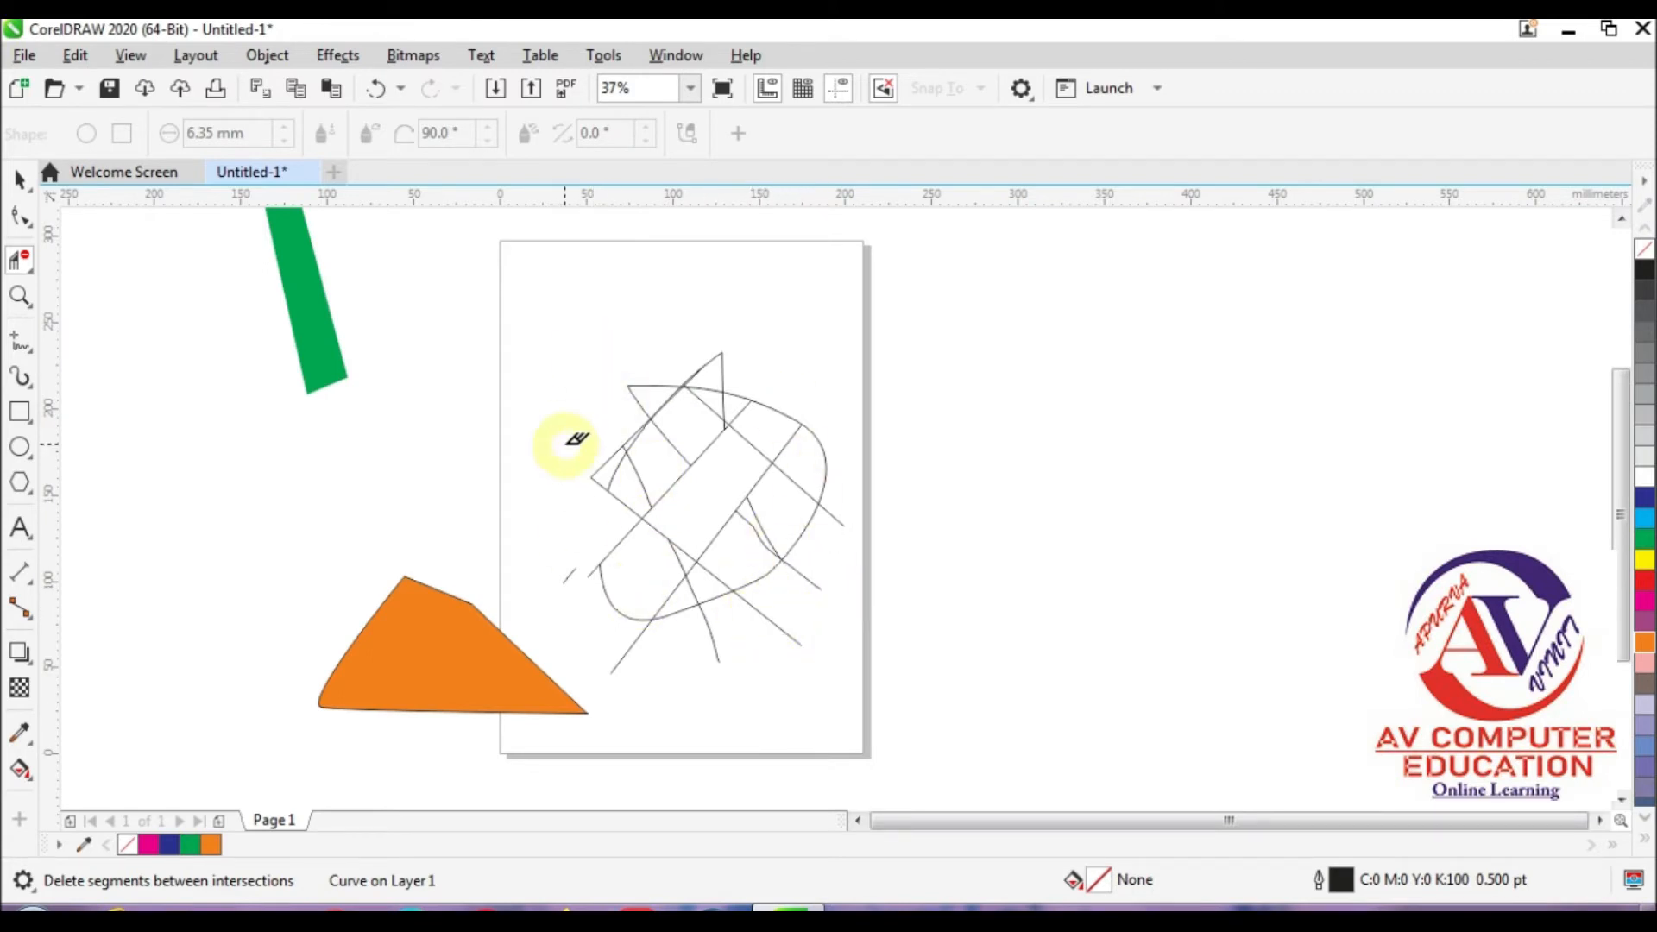
Step: Set the Eraser tool to a round nib with a size of 11.55 mm
left_click(24, 262)
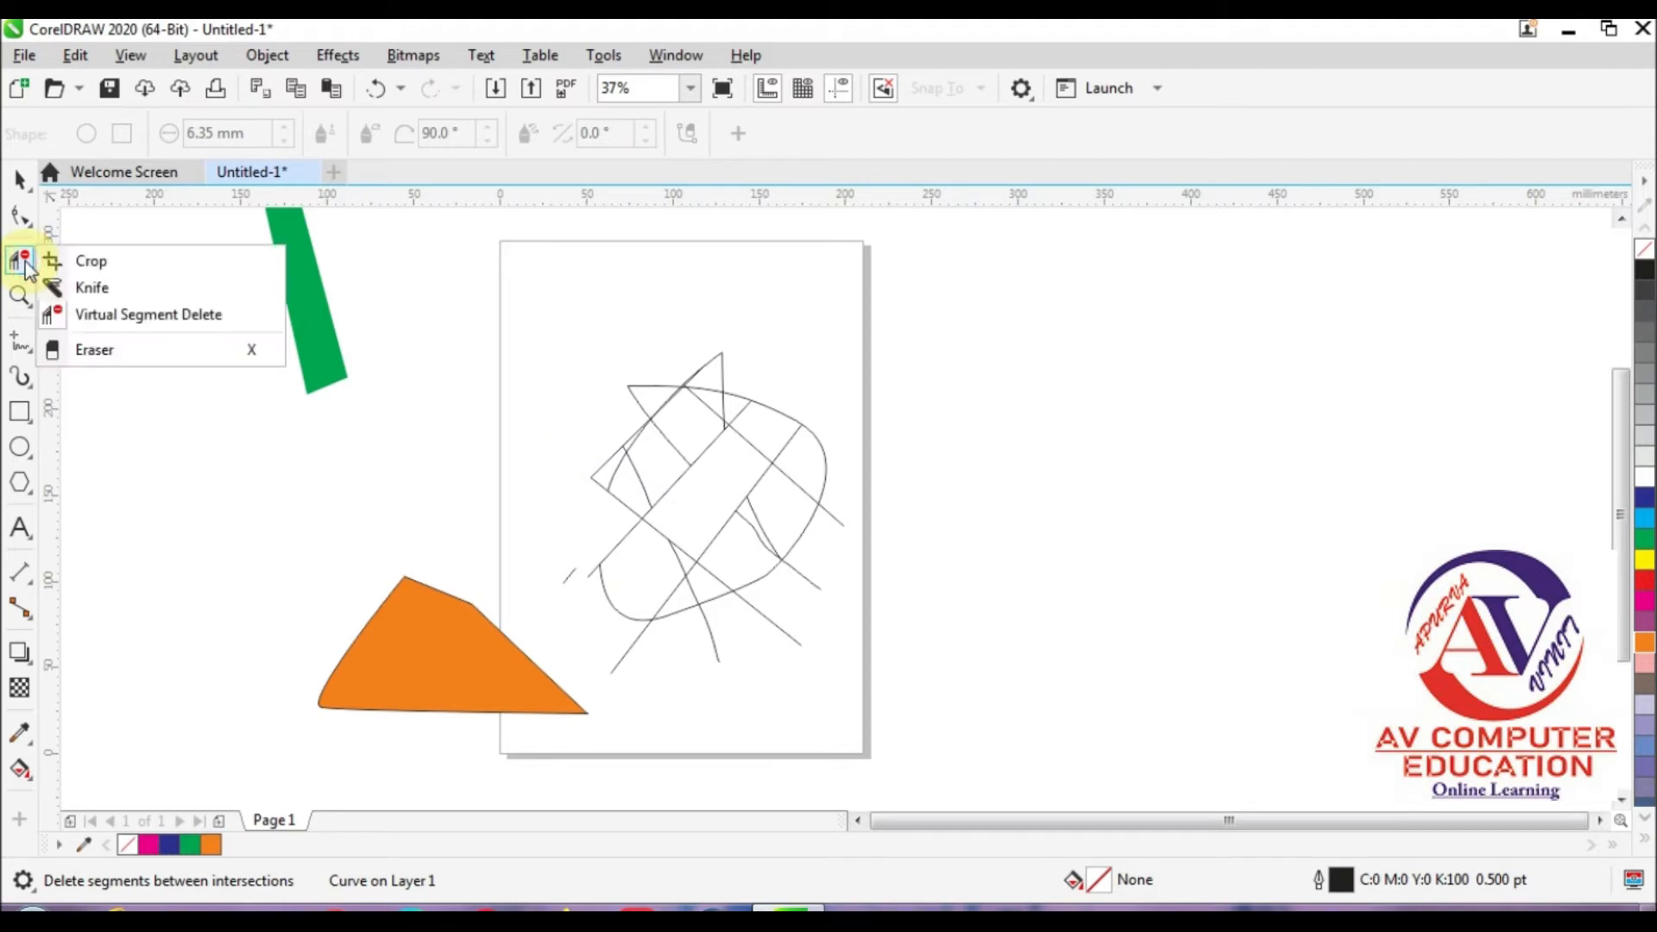
left_click(148, 352)
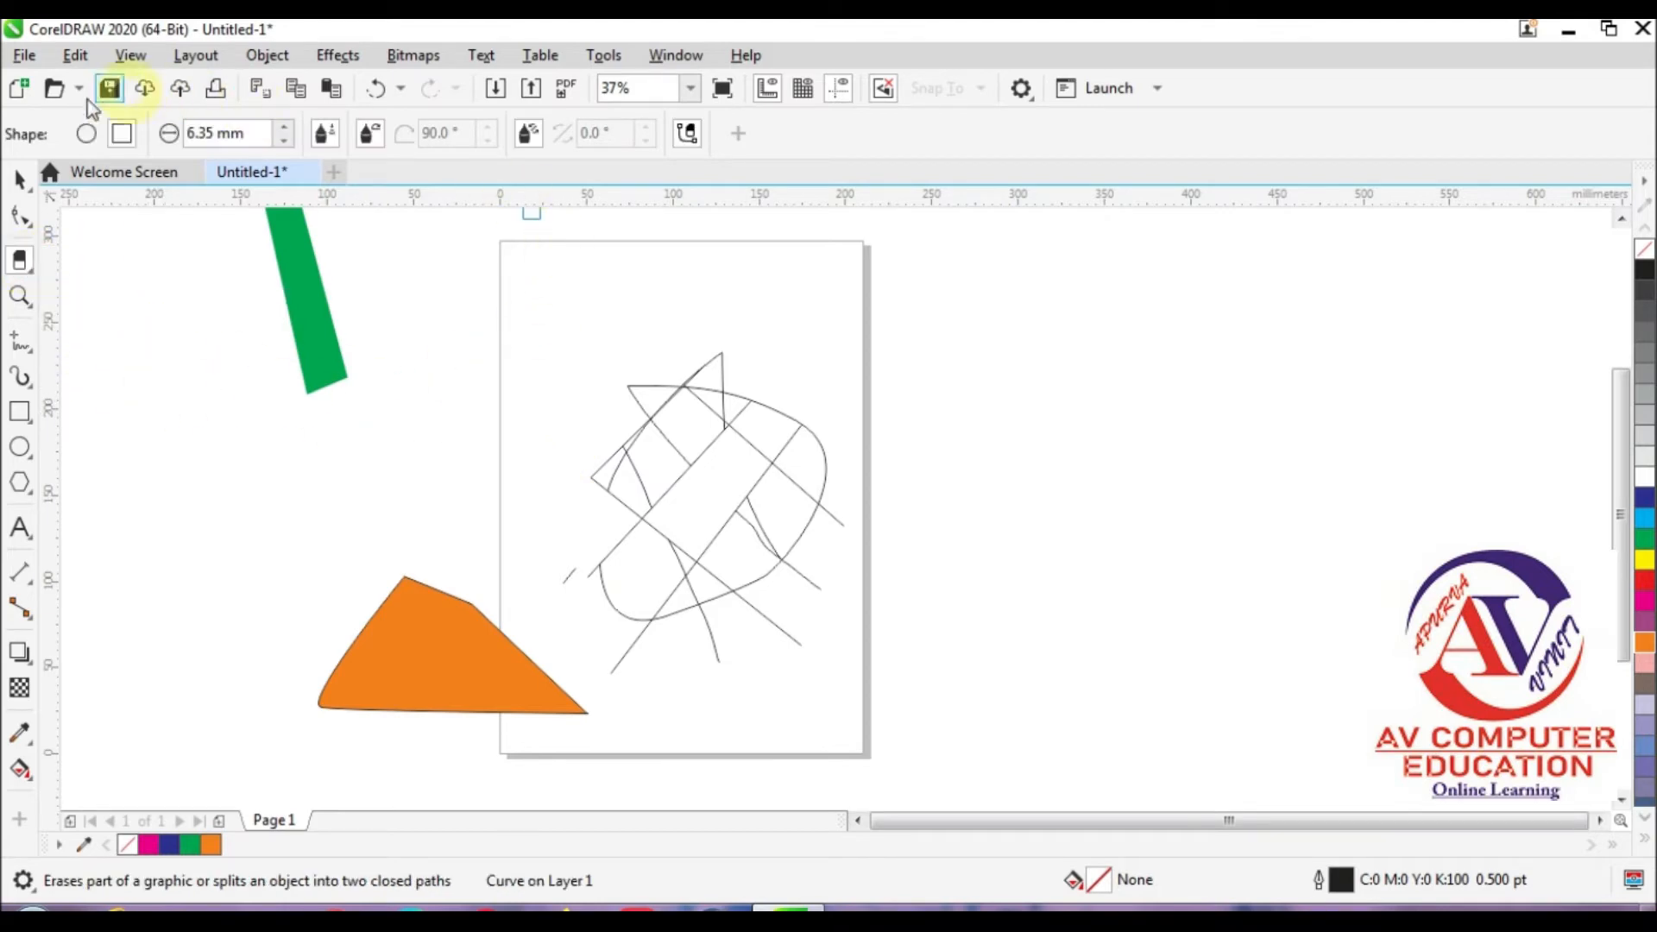
left_click(87, 133)
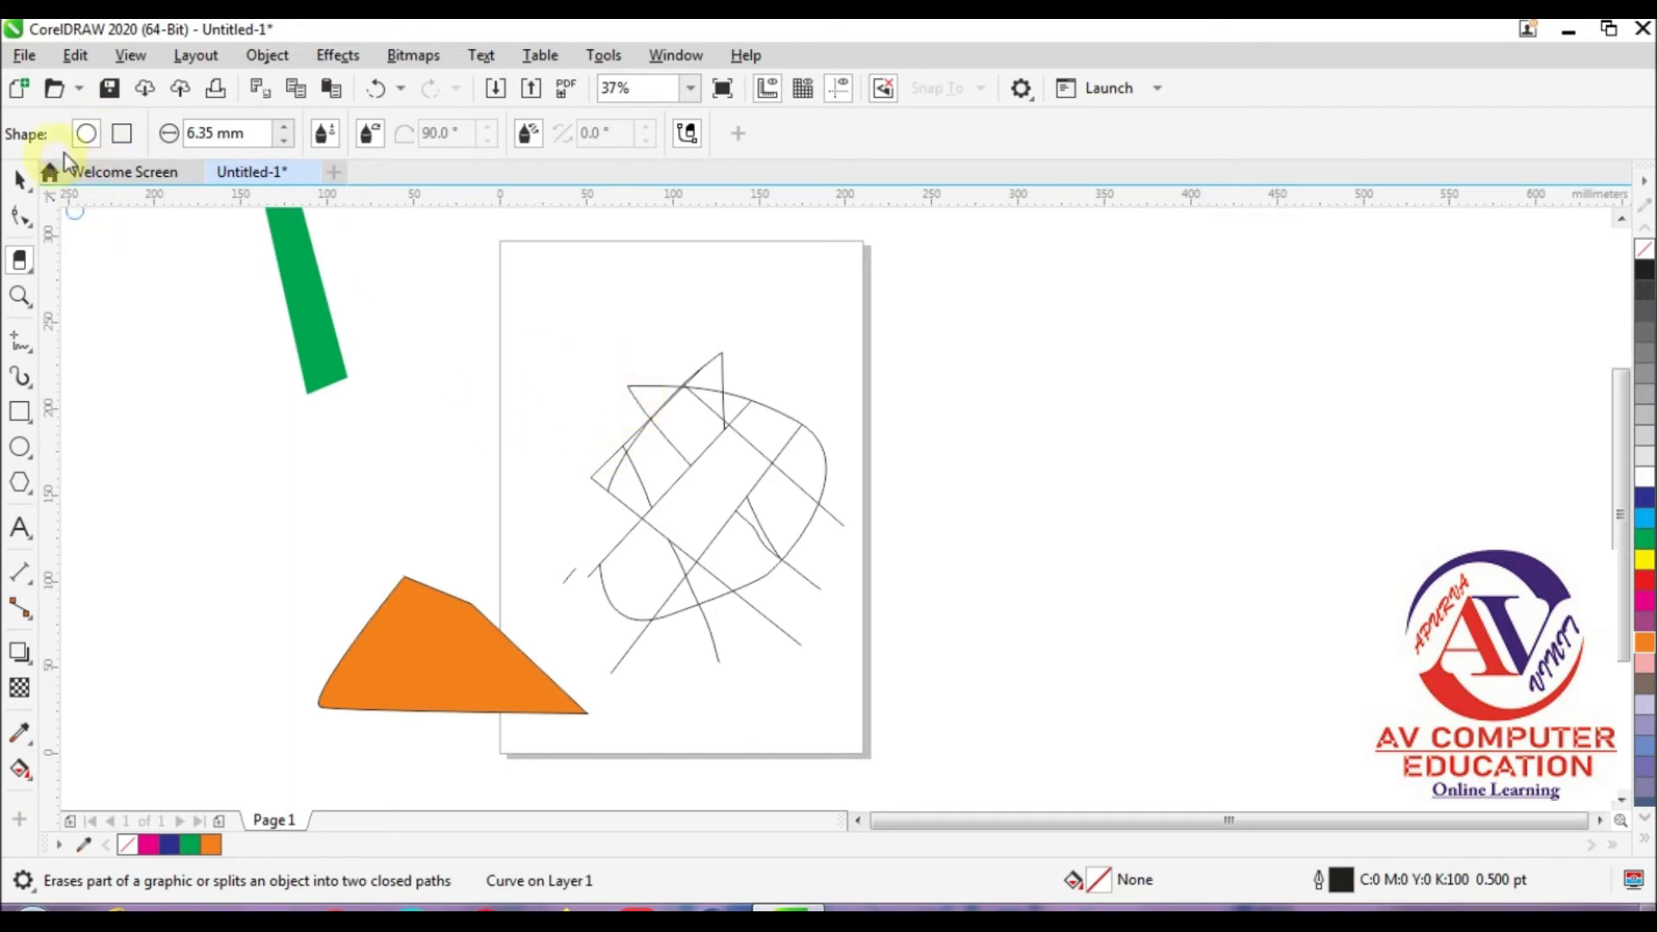
left_click(283, 130)
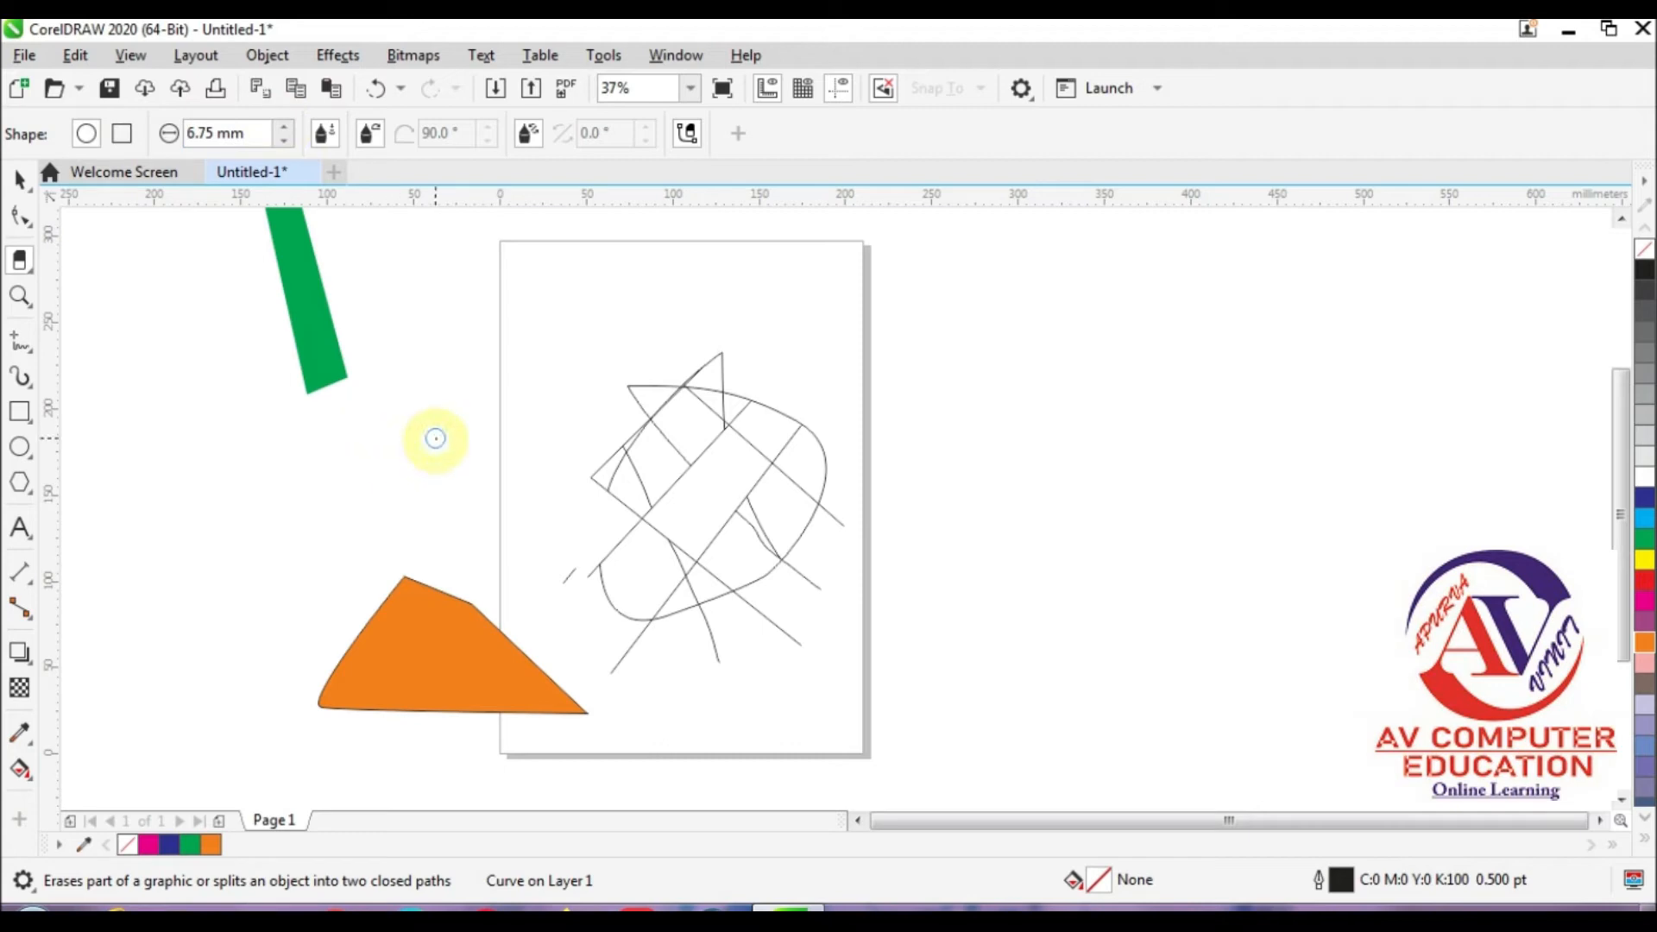
left_click_drag(283, 128, 277, 81)
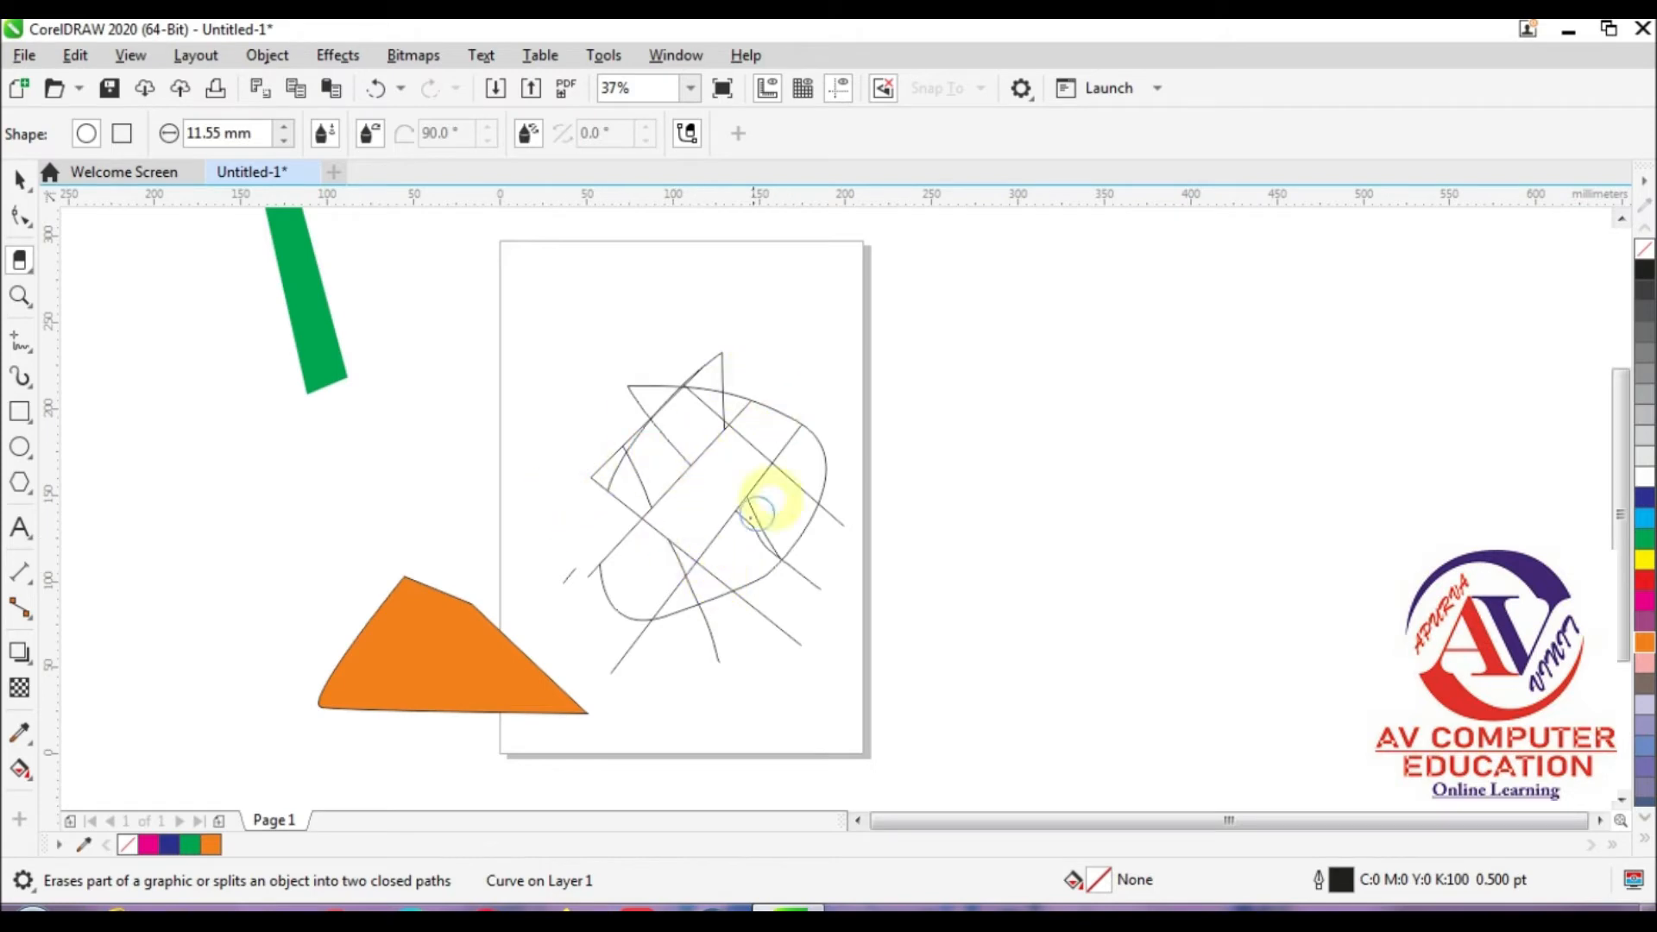
Step: Erase the overhanging lower ends of the diagonal line and the curve below the loop's edge with the round Eraser
left_click(756, 609)
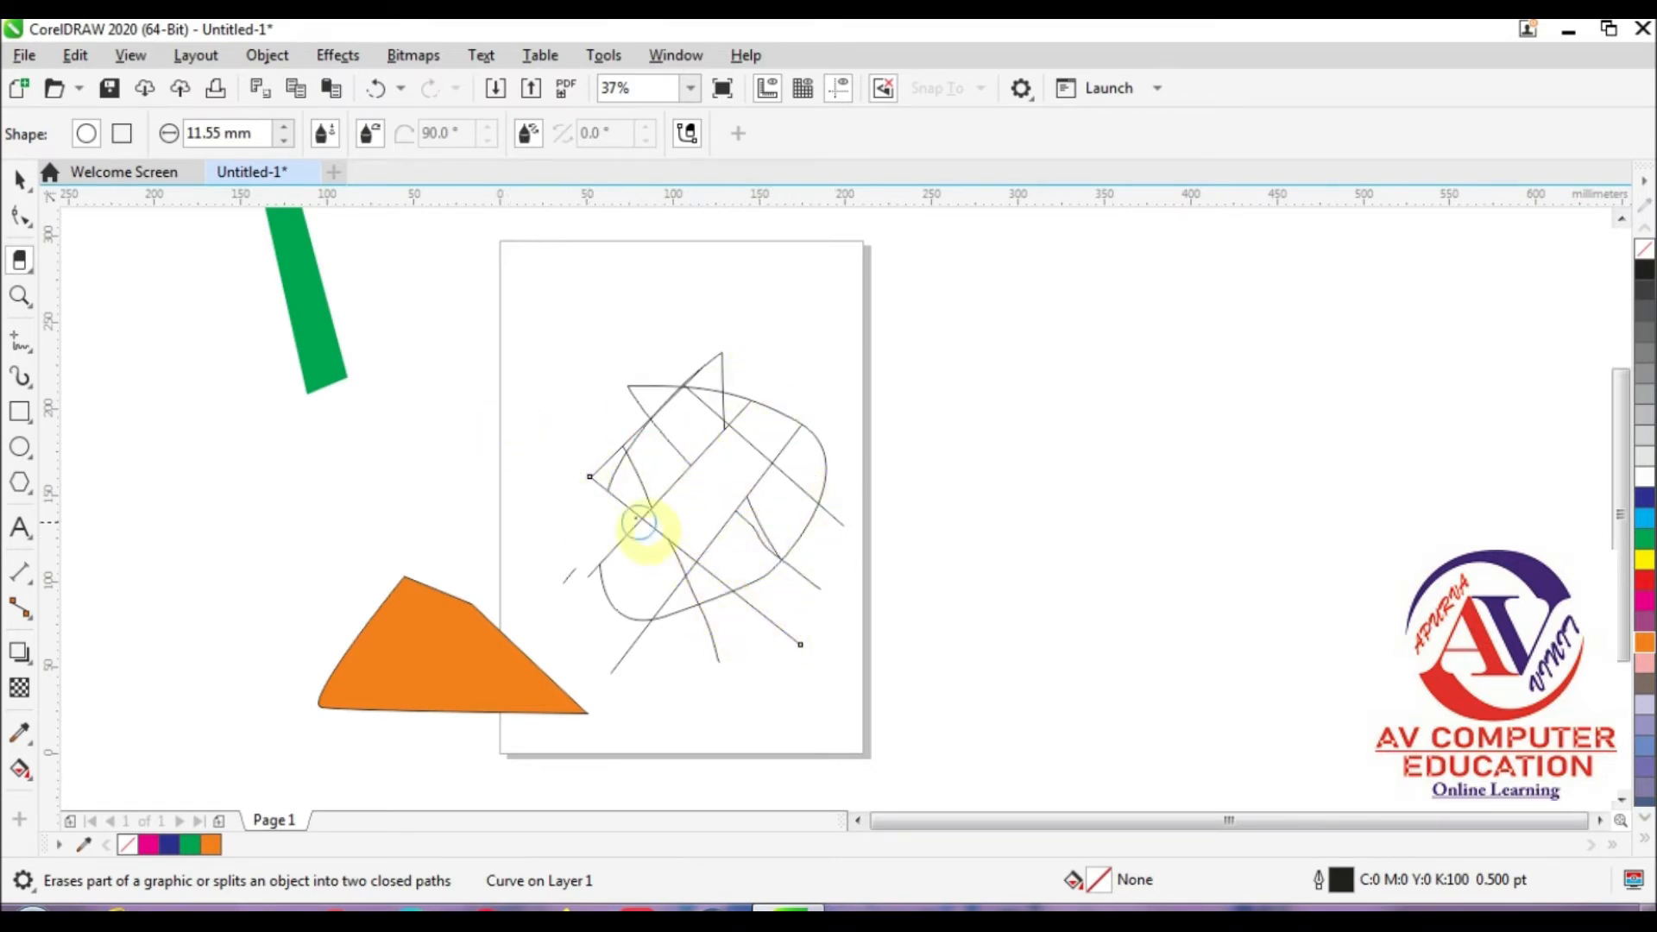
mouse_move(756, 609)
left_mouse_down()
mouse_move(811, 647)
mouse_move(788, 685)
mouse_move(725, 673)
mouse_move(719, 639)
left_mouse_up()
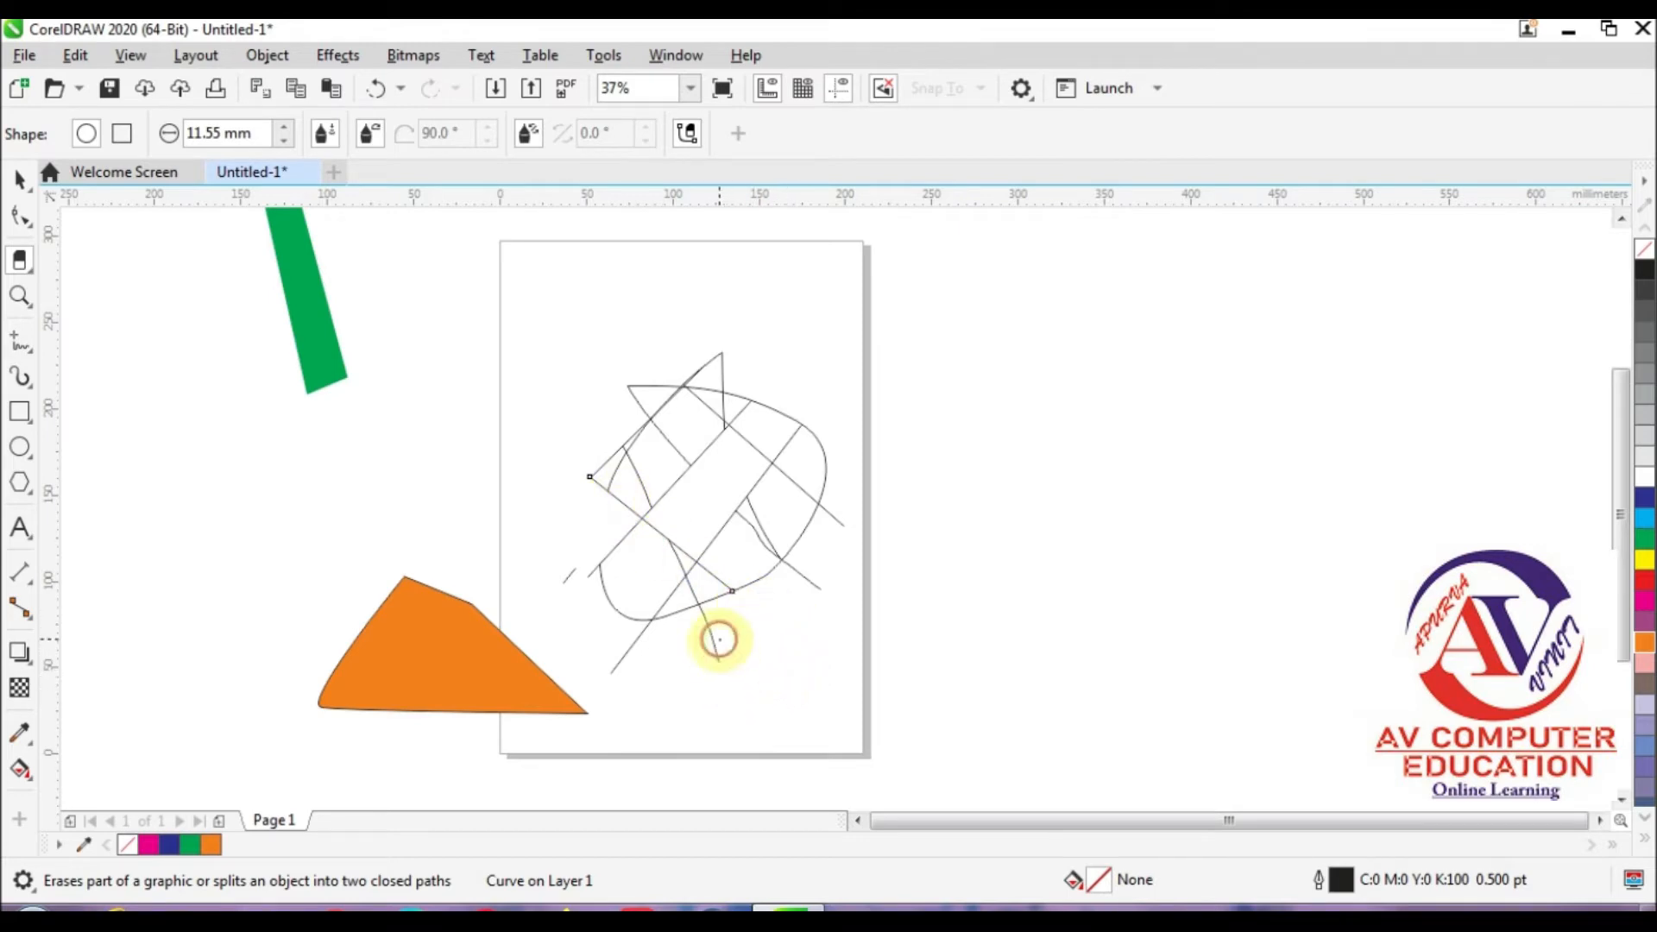
left_click(710, 621)
left_click(708, 693)
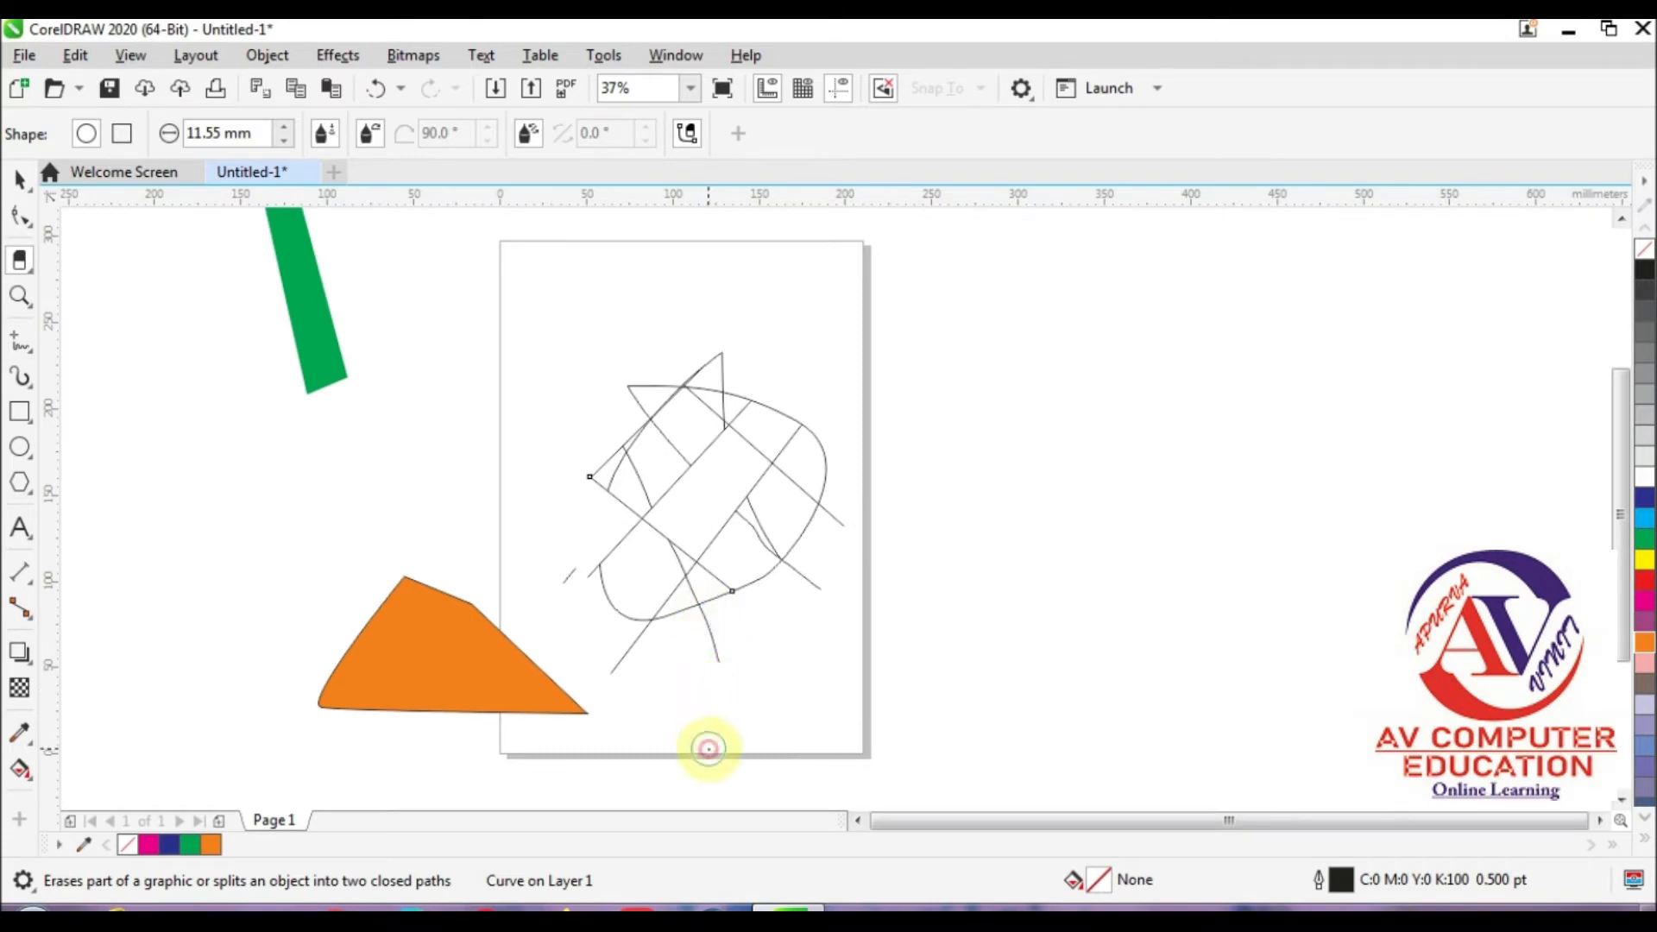
left_click(717, 654)
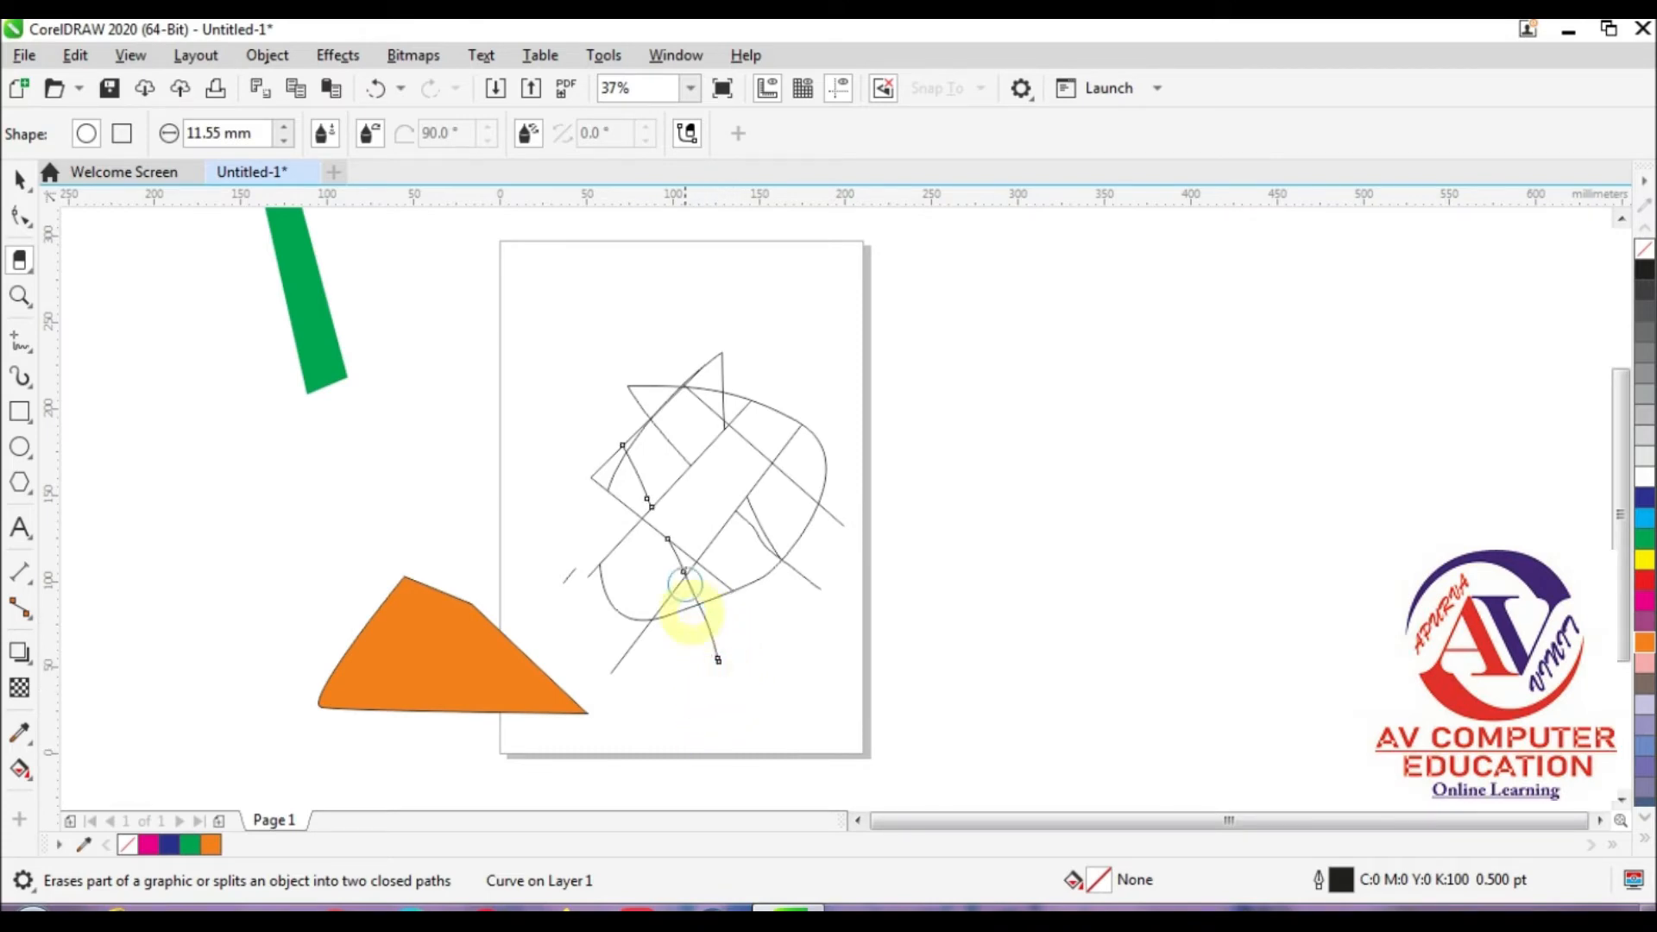
left_click_drag(701, 609, 715, 655)
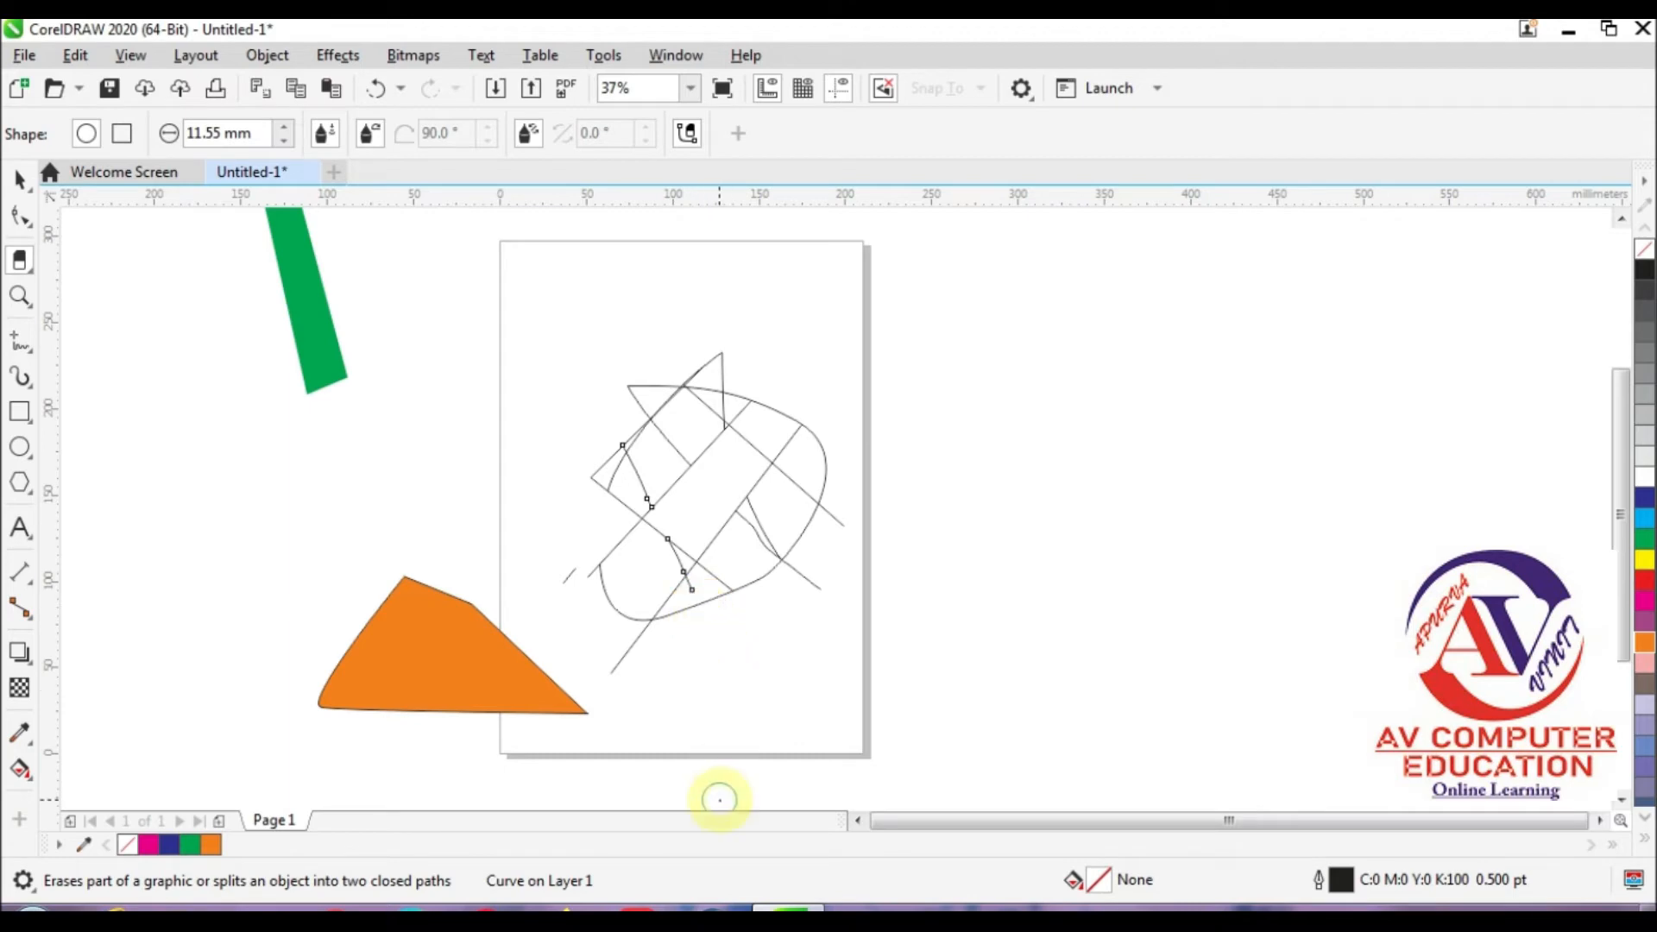
Step: Remove the remaining pieces of the erased curve from inside the line mesh
mouse_move(696, 573)
left_mouse_down()
mouse_move(656, 529)
mouse_move(617, 441)
mouse_move(544, 511)
mouse_move(706, 483)
left_mouse_up()
key("ctrl+z")
key("ctrl+z")
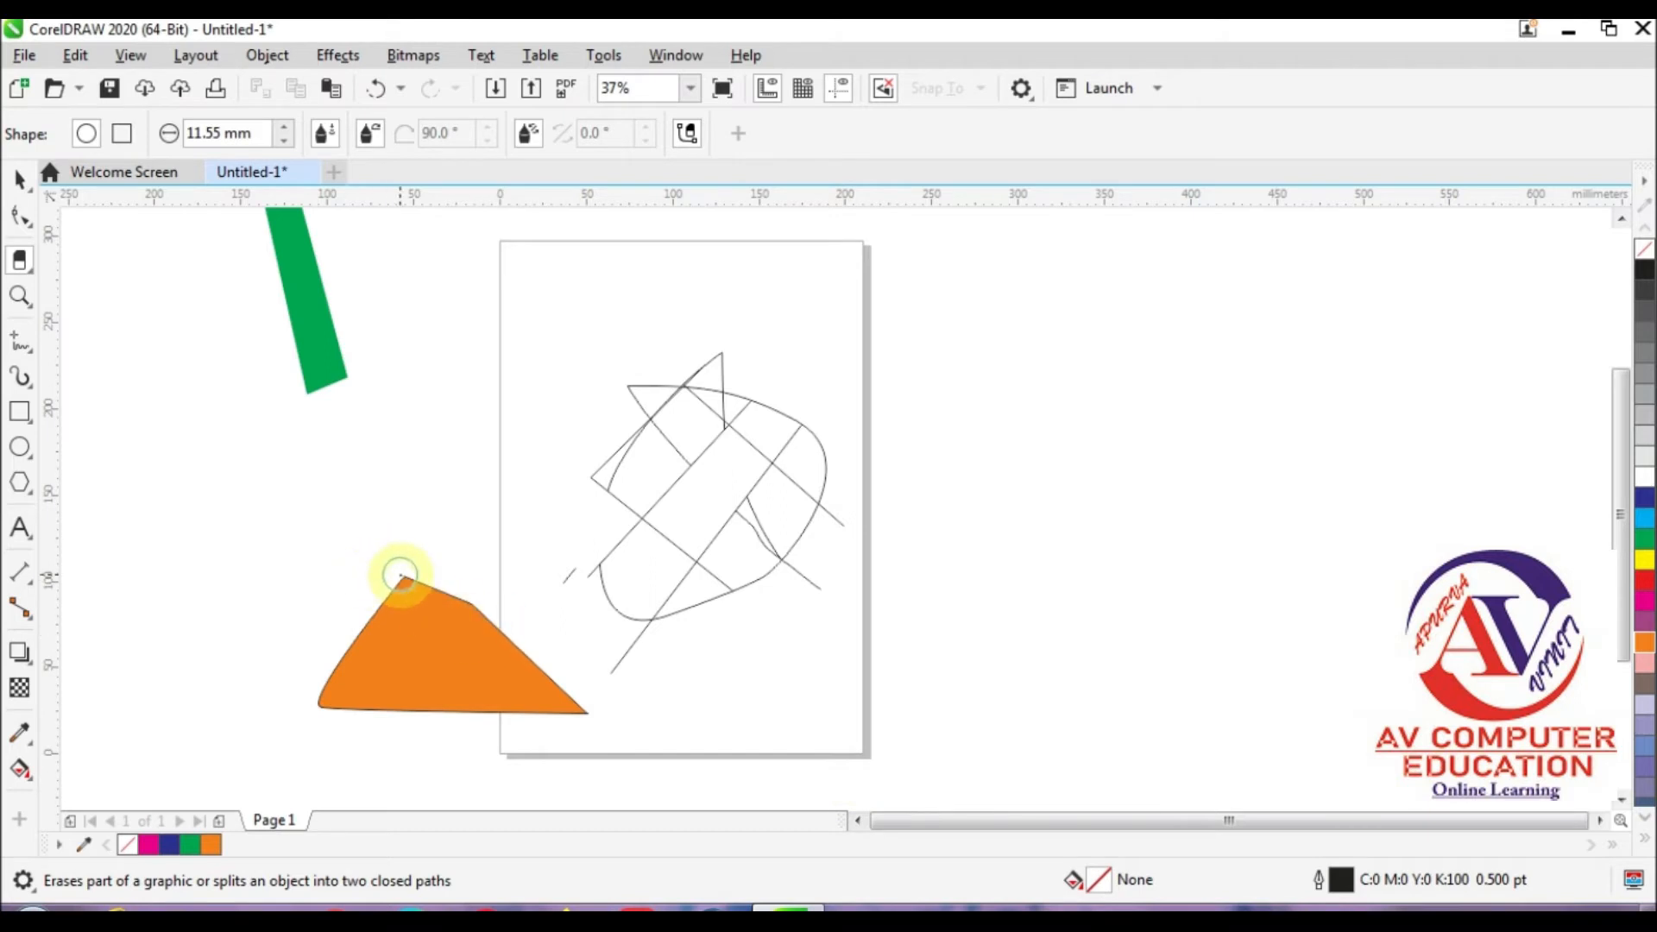
Step: Erase a vertical band through the orange shape with the round nib, and further large areas with a square nib
left_click(400, 576)
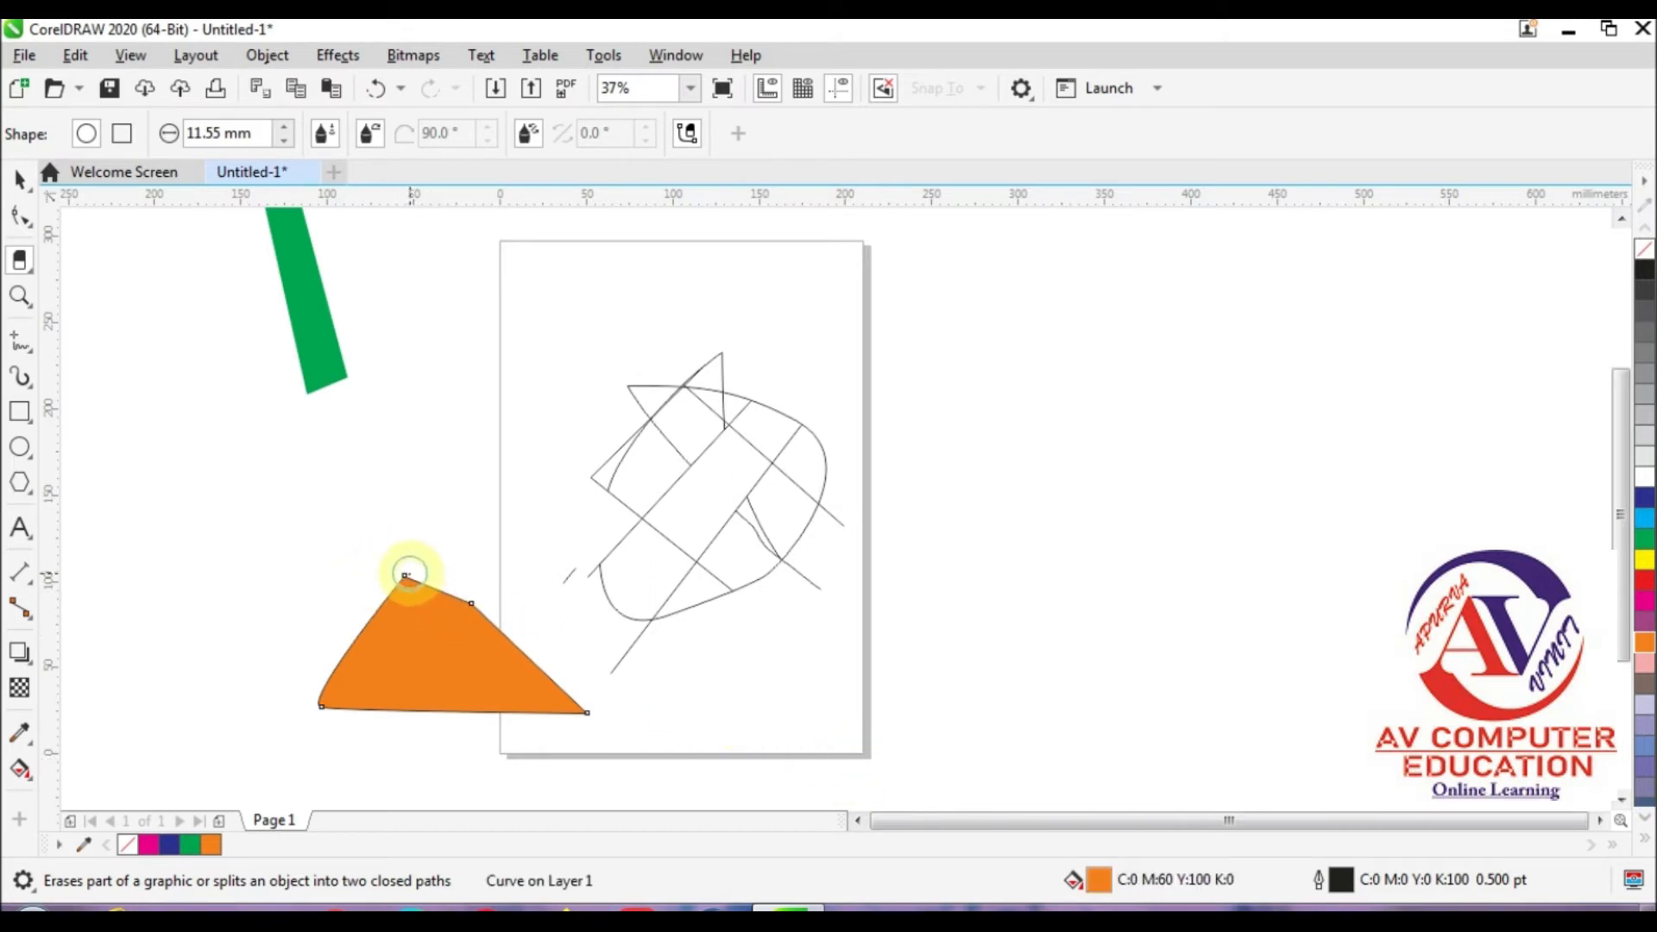
left_click_drag(405, 577, 385, 729)
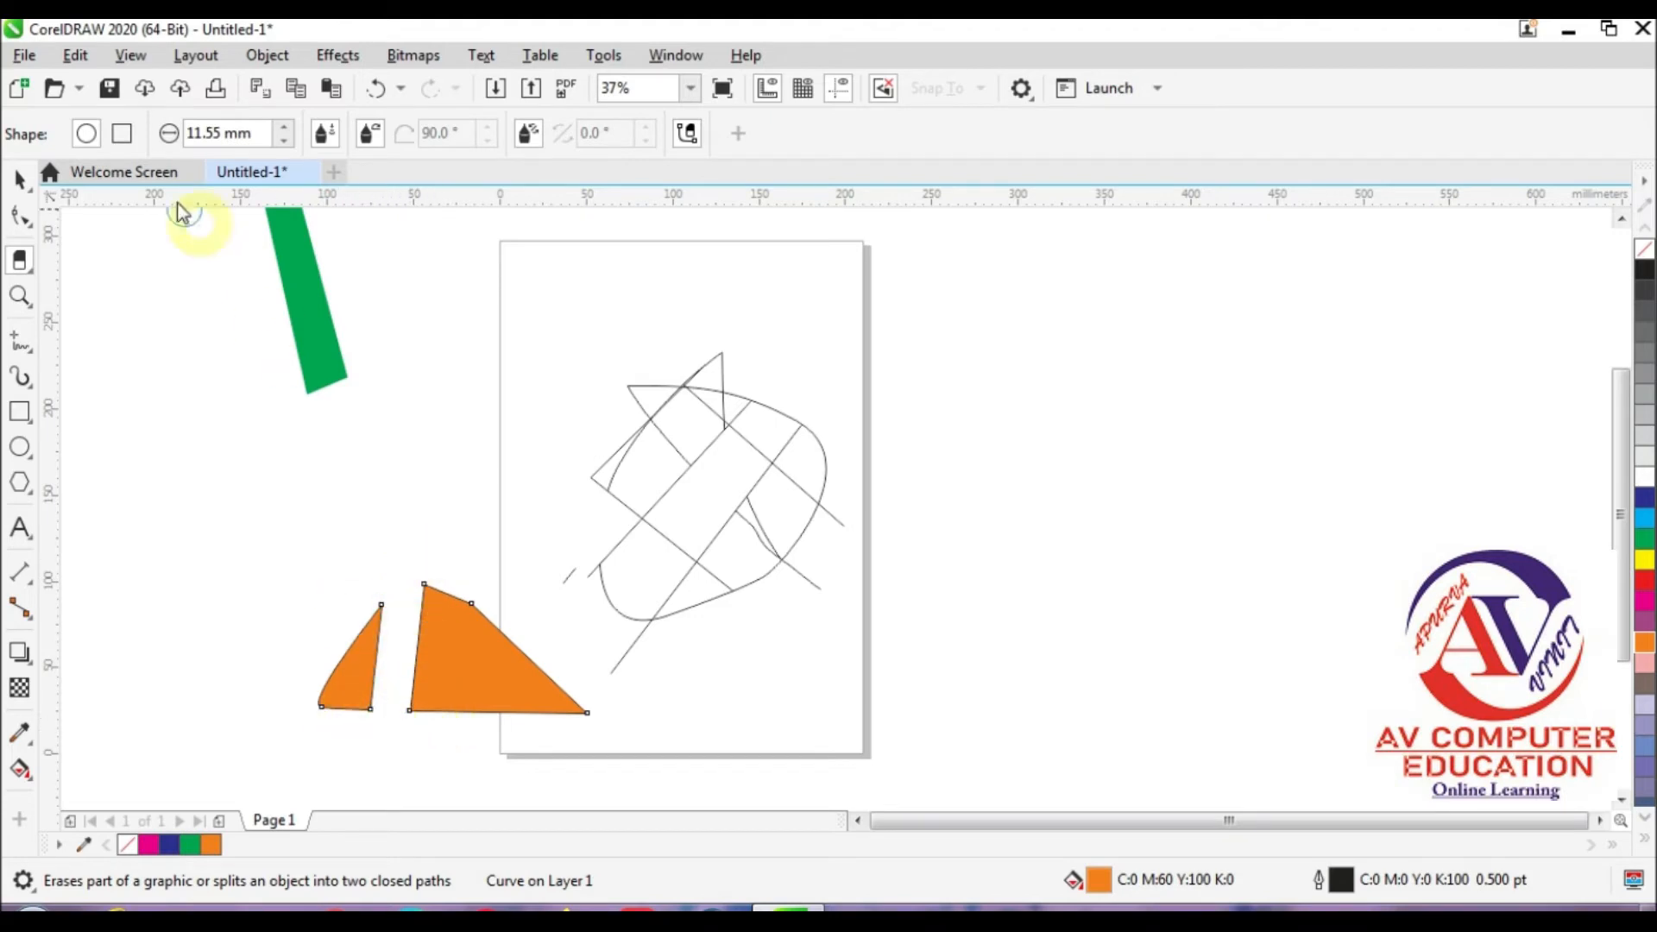
left_click(123, 133)
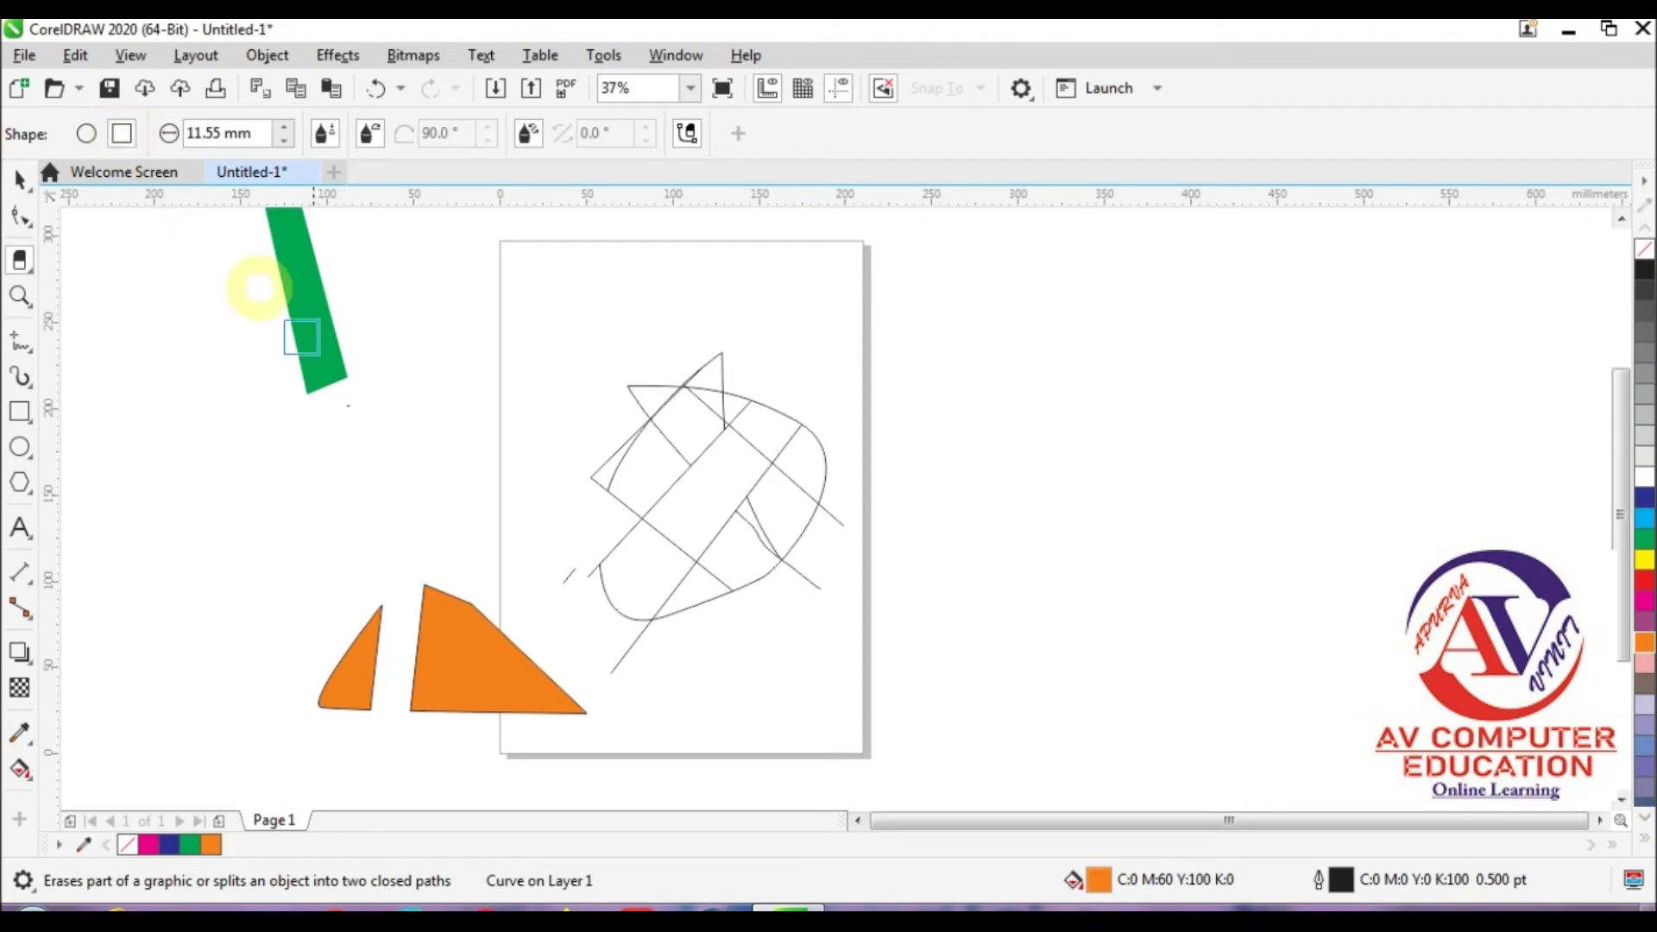
mouse_move(435, 587)
left_mouse_down()
mouse_move(510, 650)
mouse_move(418, 595)
mouse_move(367, 687)
mouse_move(418, 688)
mouse_move(485, 595)
mouse_move(544, 703)
mouse_move(710, 712)
left_mouse_up()
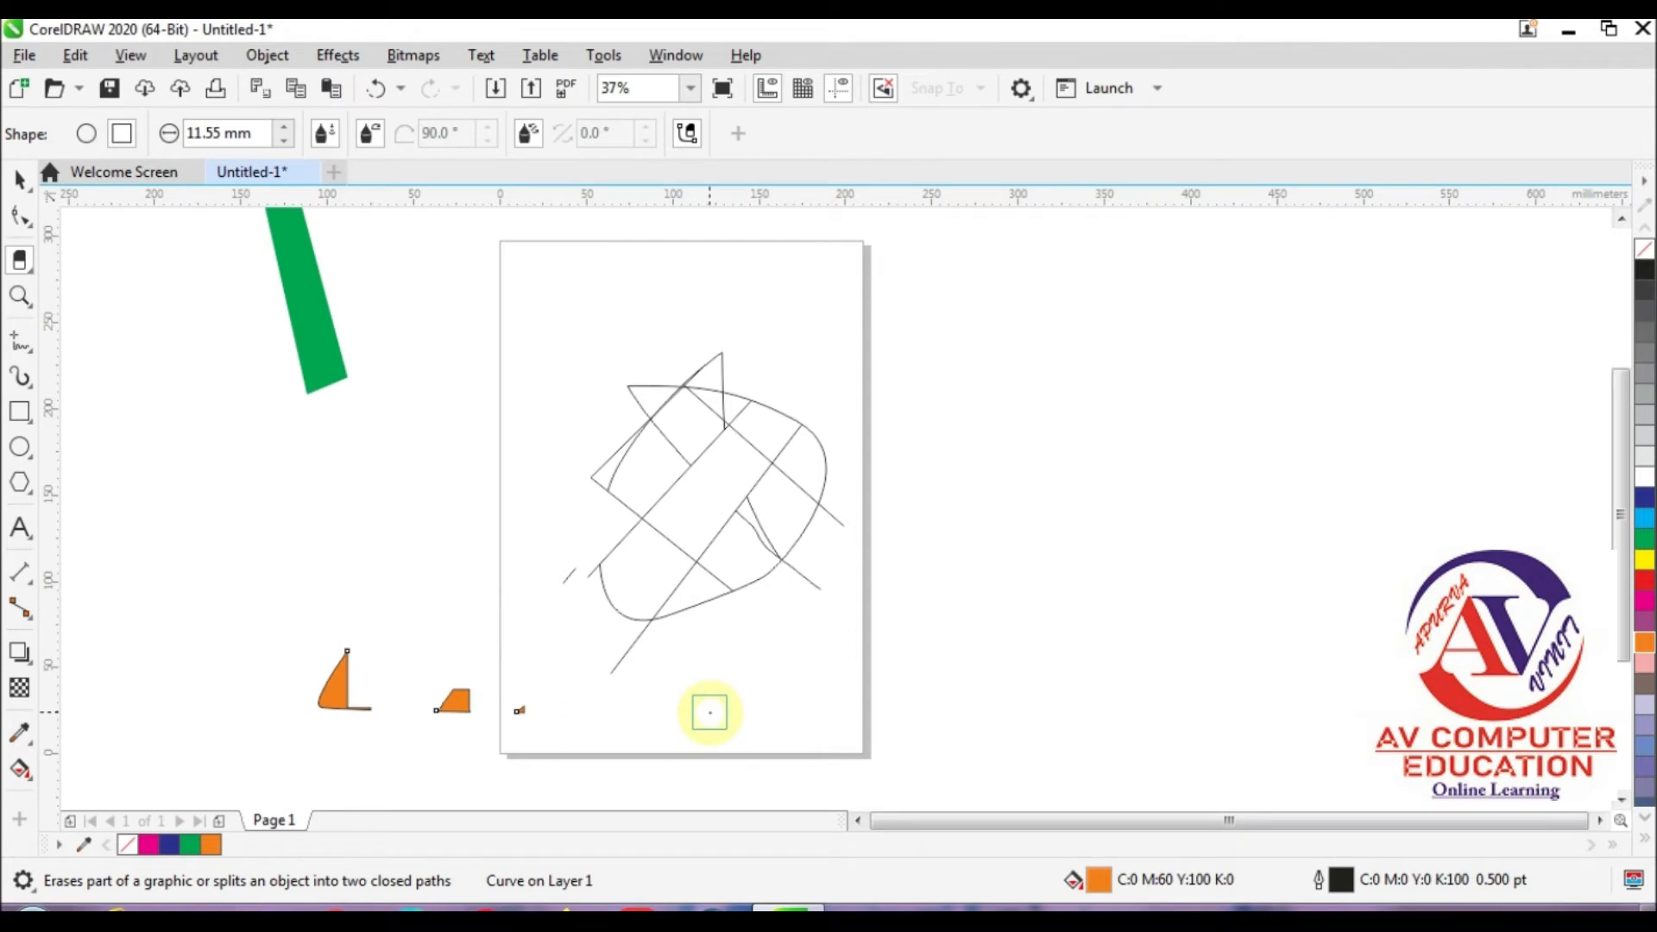
Step: Delete the line mesh, the orange pieces and the green strip to leave the drawing empty
left_click(21, 262)
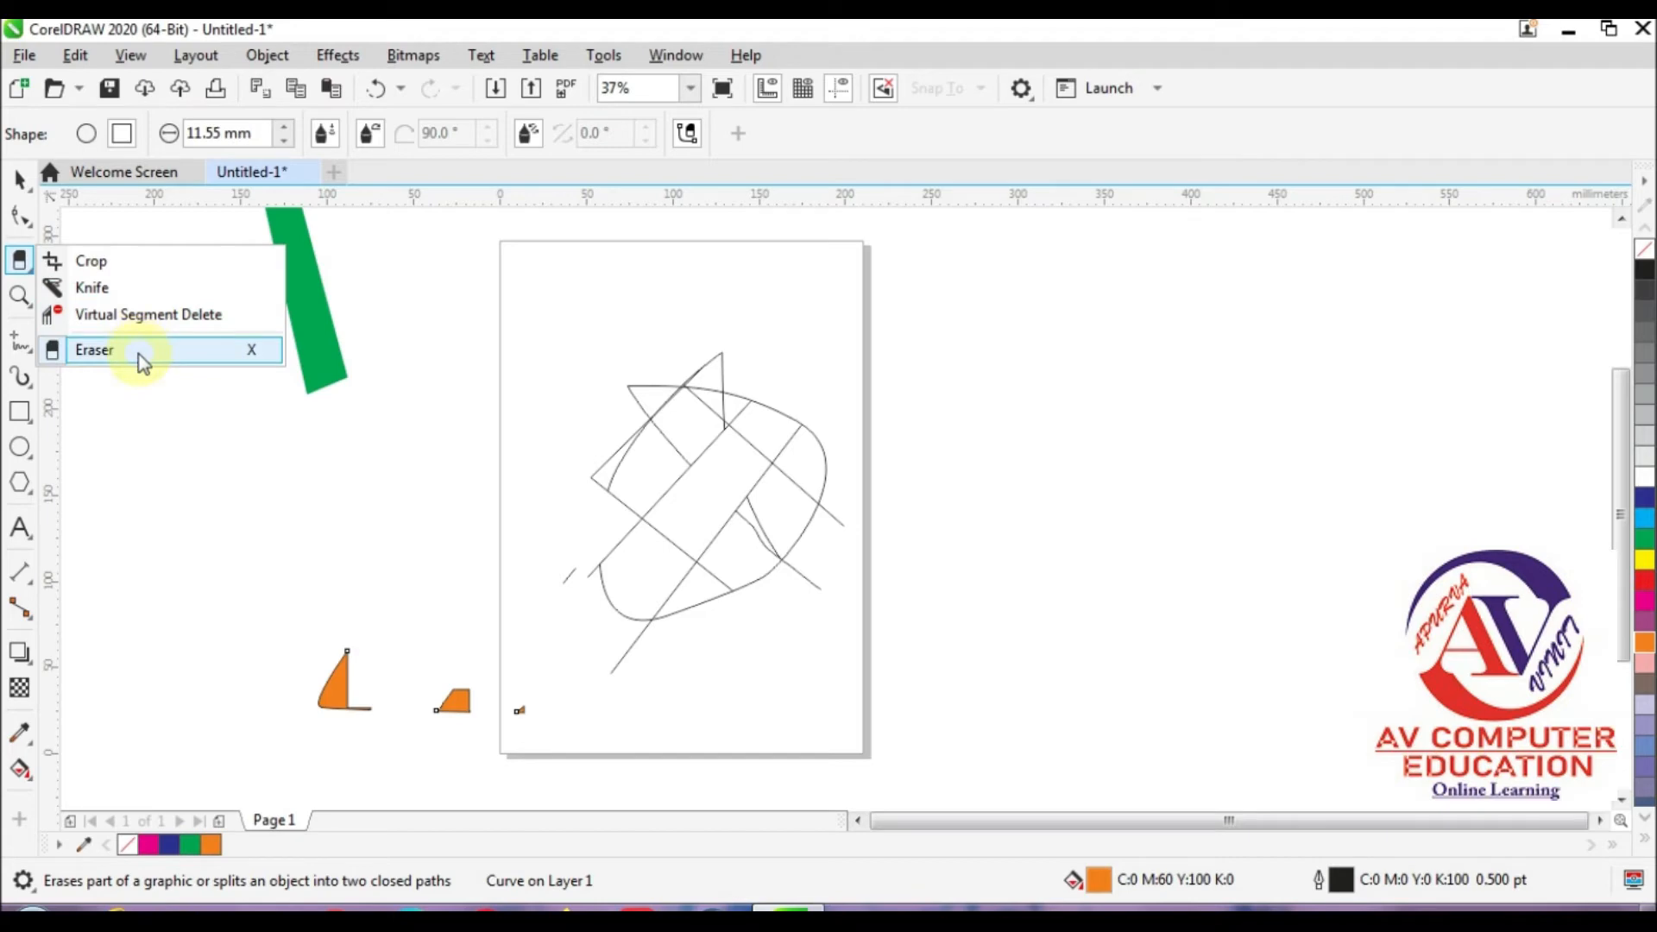
left_click(228, 404)
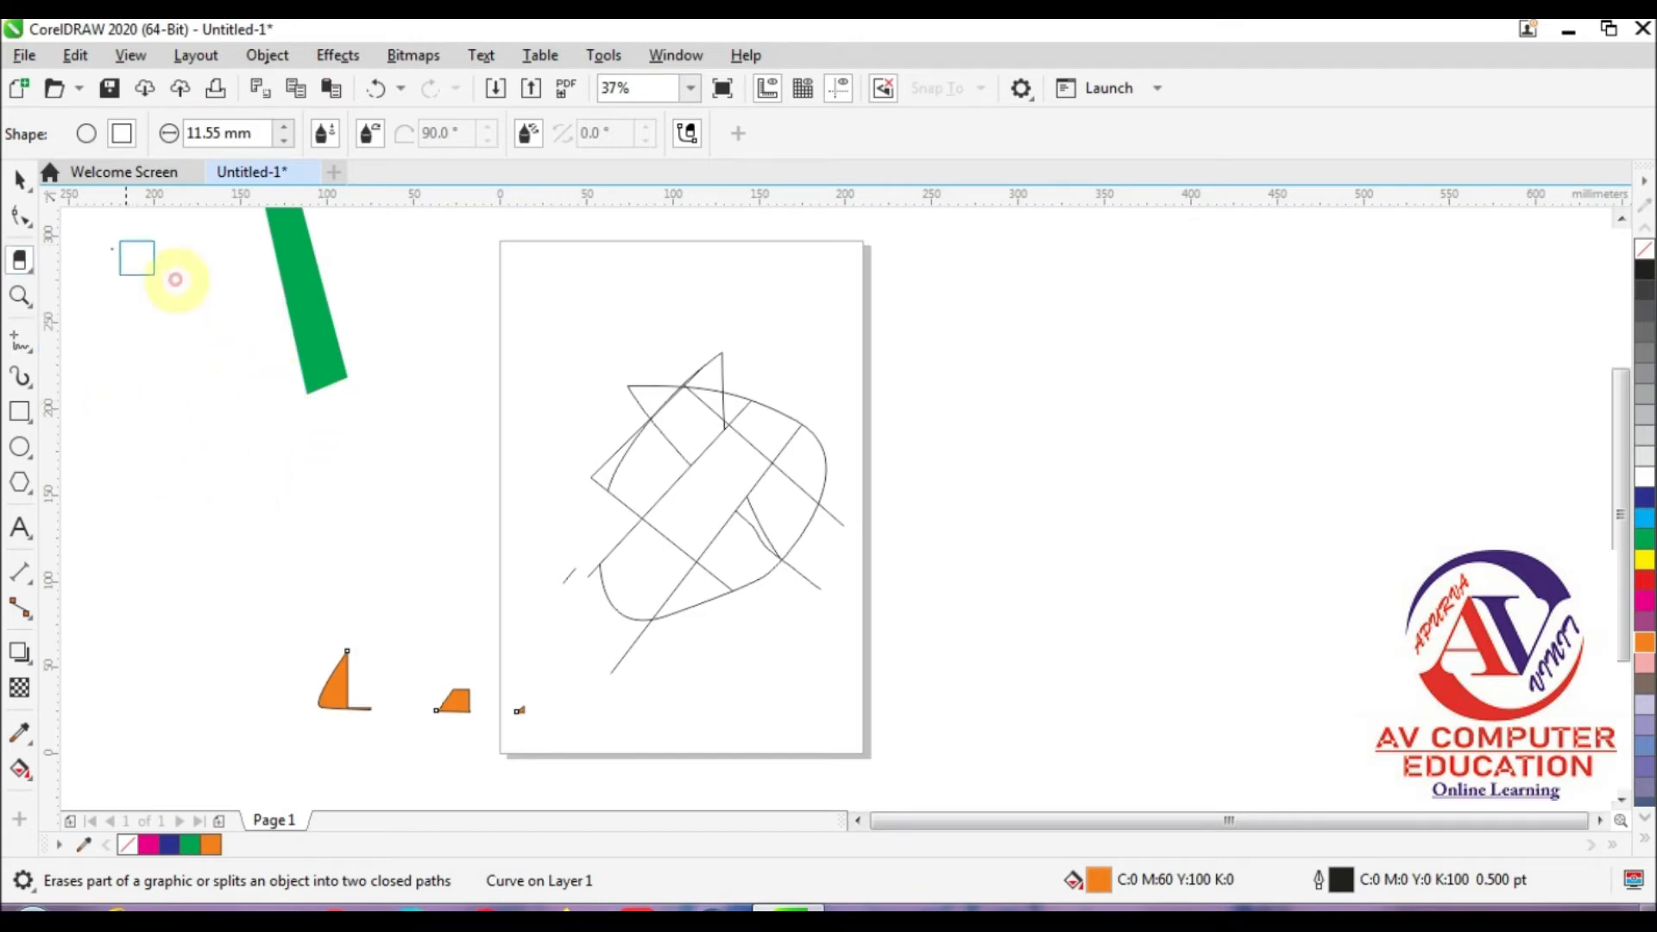
left_click(15, 182)
left_click_drag(218, 291, 1070, 796)
key("Delete")
left_click(307, 304)
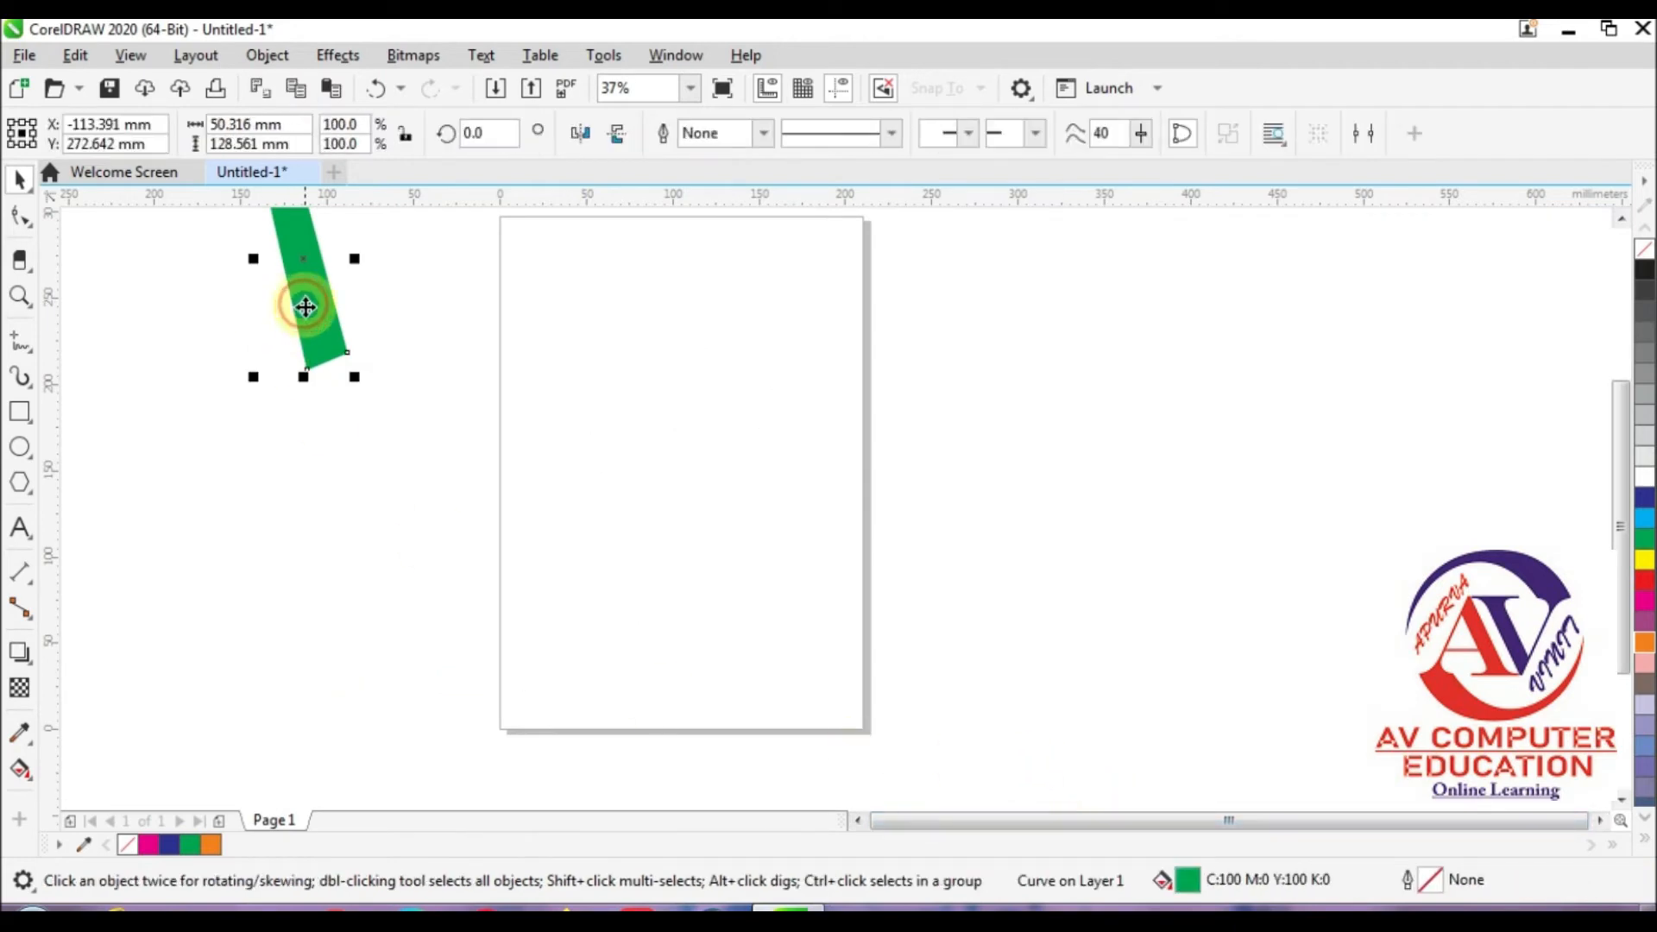
key("Delete")
Step: Set the Artistic Media tool to the preset stroke with a thick rounded start that tapers to a thin tail
left_click(22, 347)
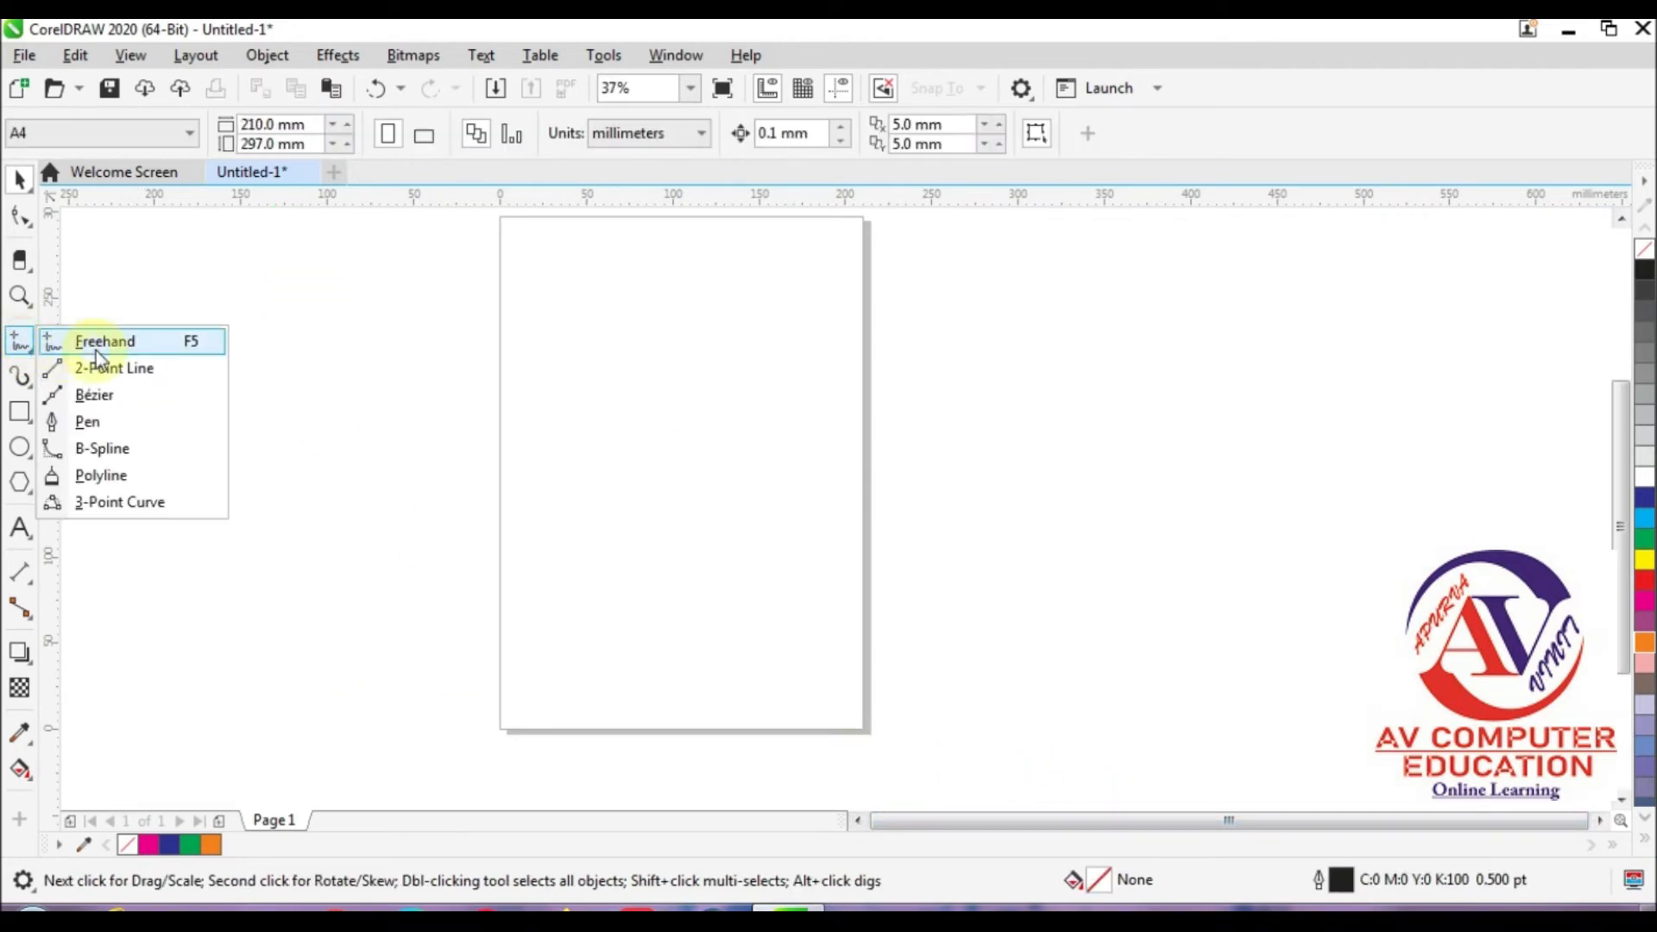
left_click(27, 377)
left_click(20, 347)
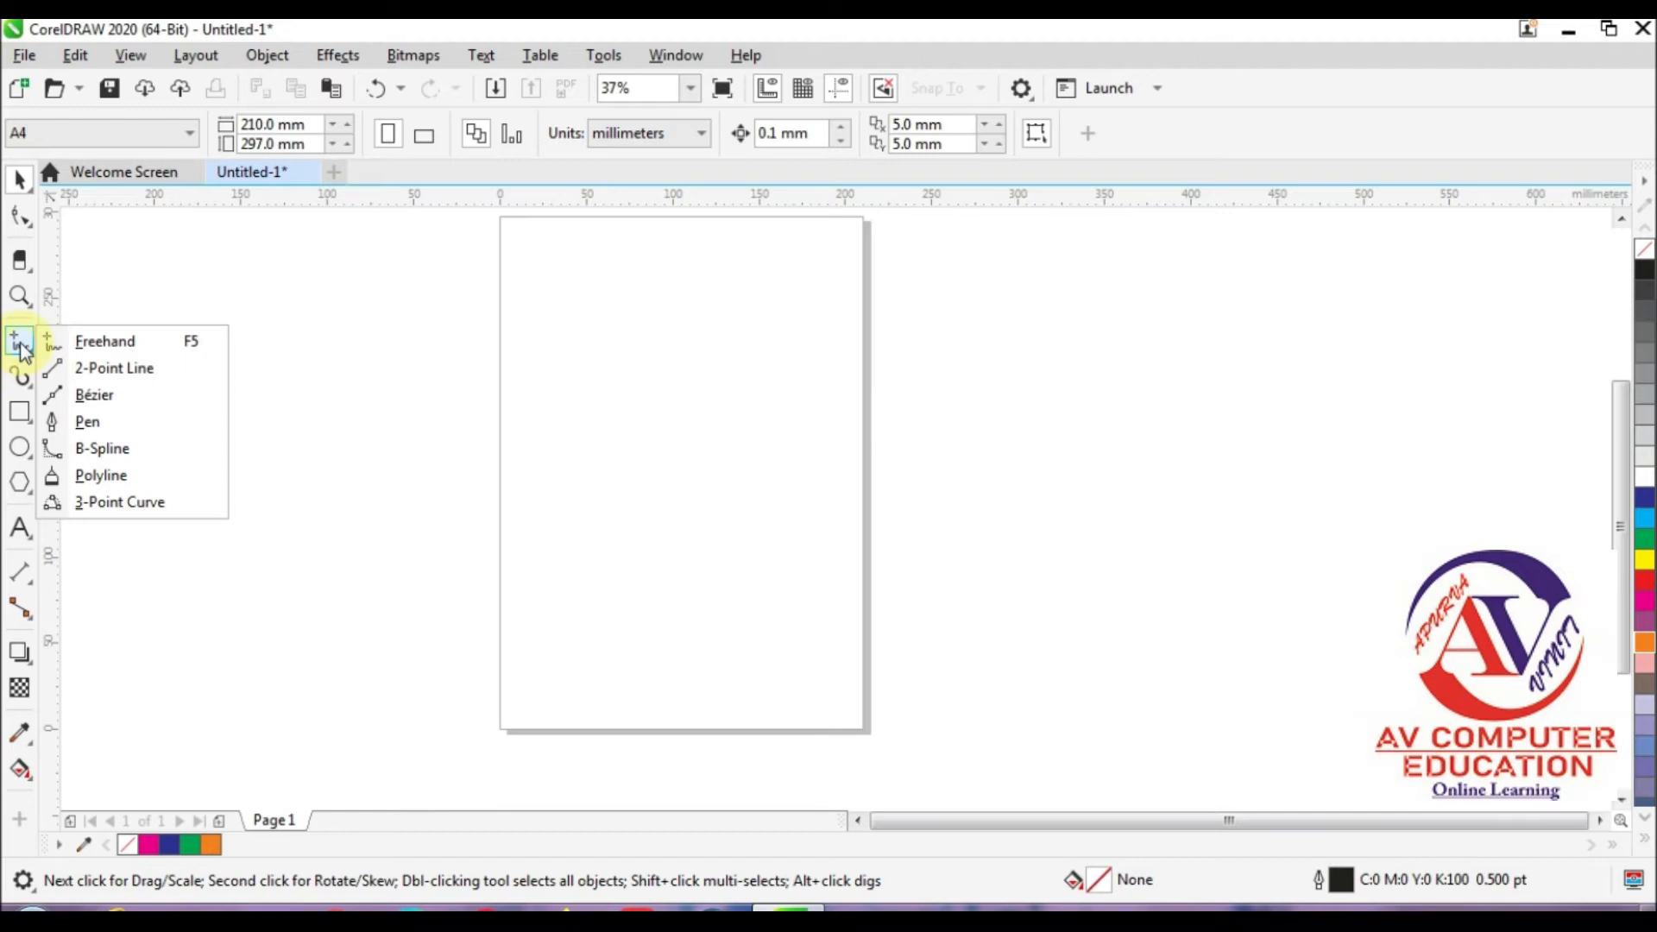
left_click(22, 377)
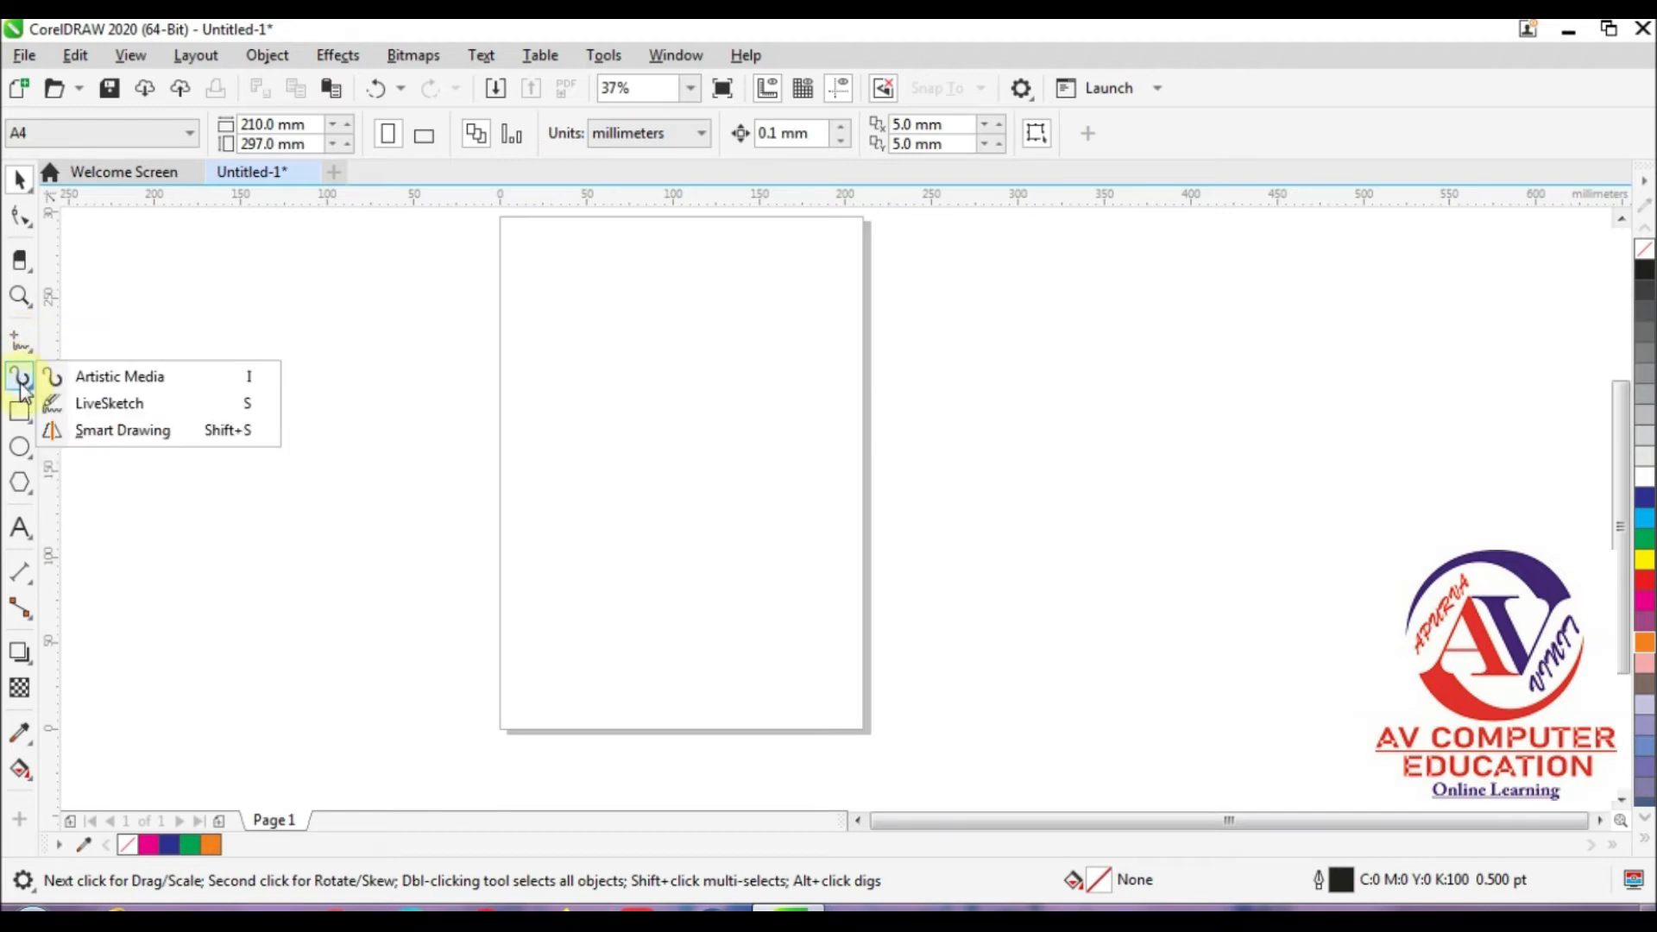
left_click(115, 380)
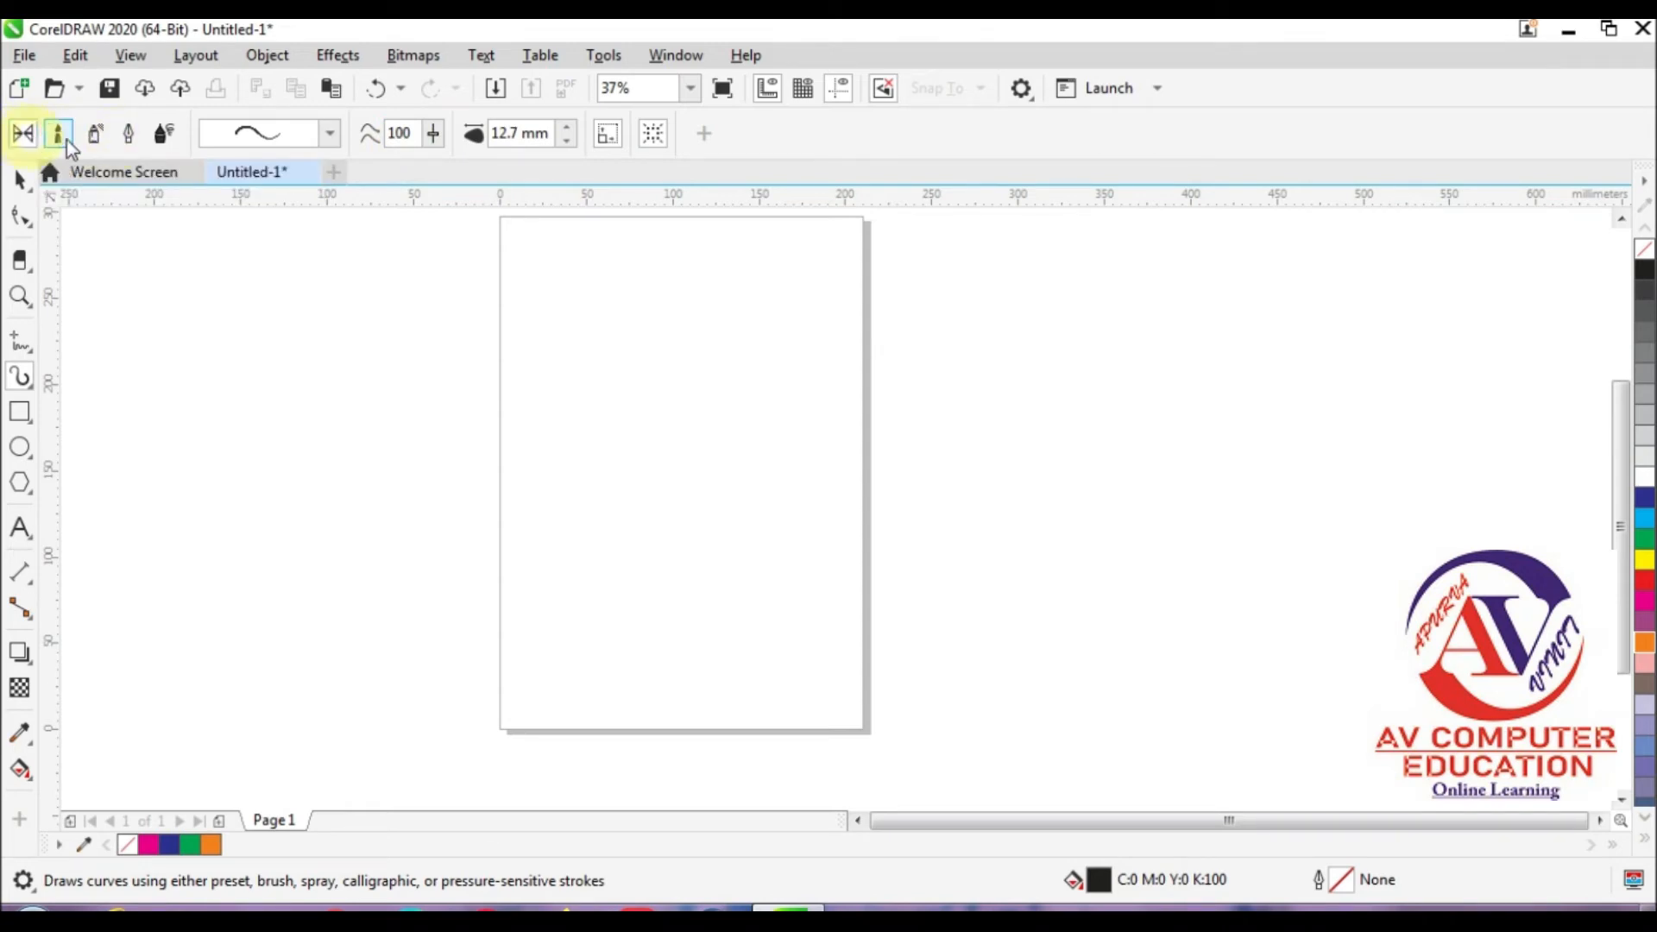
left_click(252, 138)
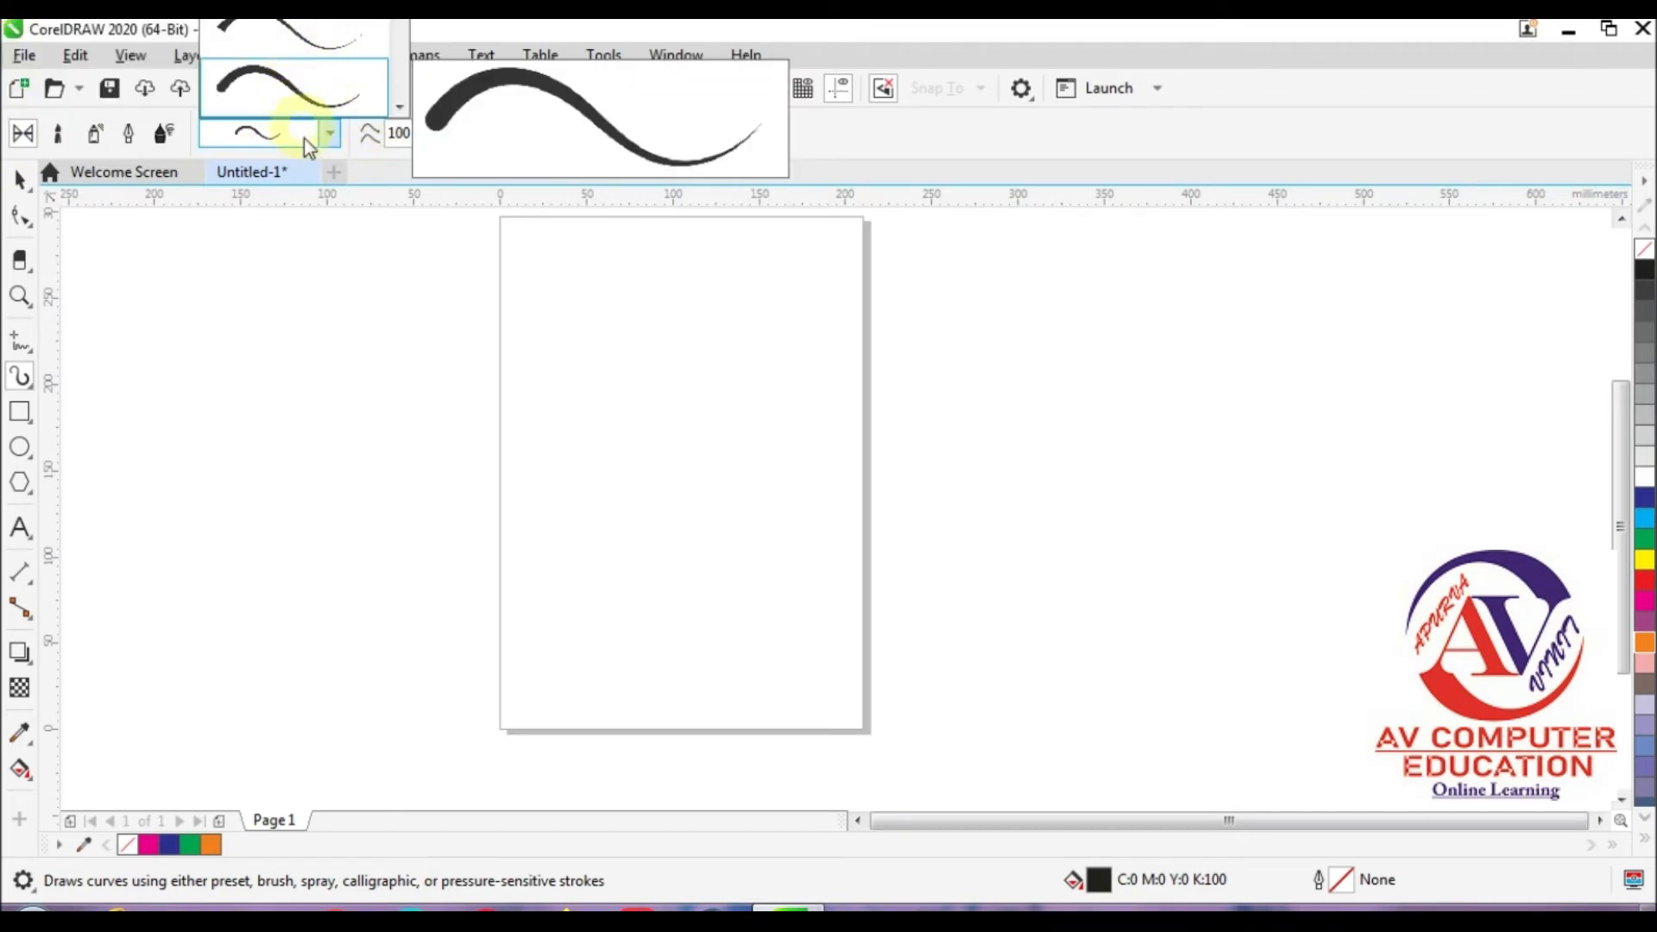
left_click(302, 95)
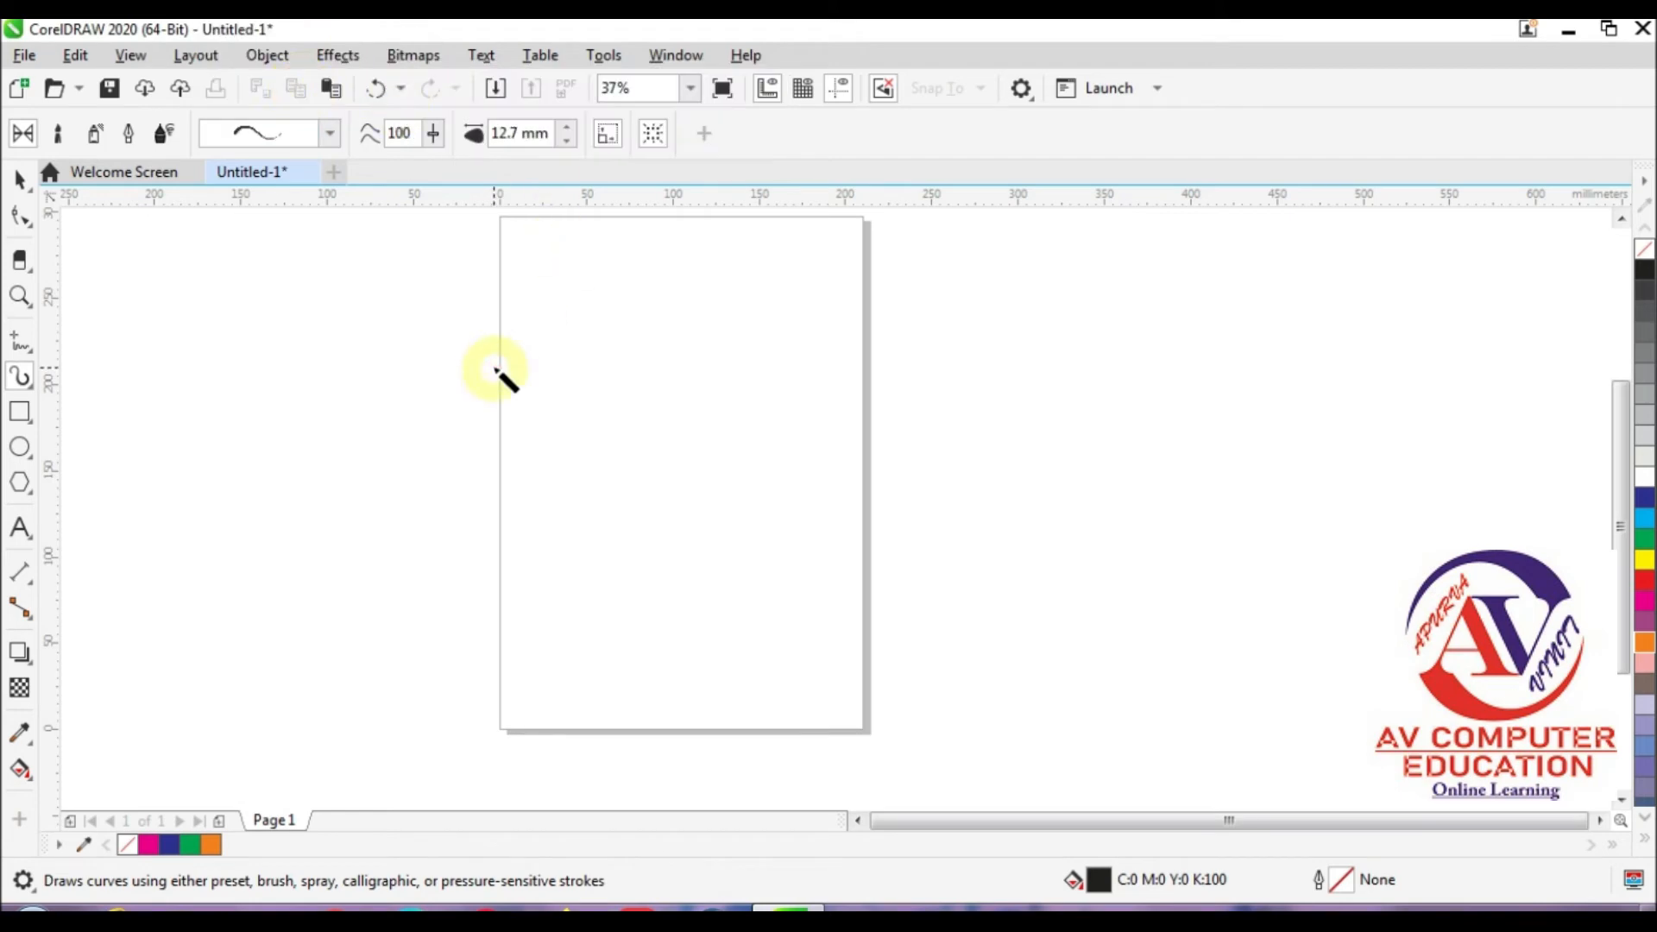
left_click(434, 134)
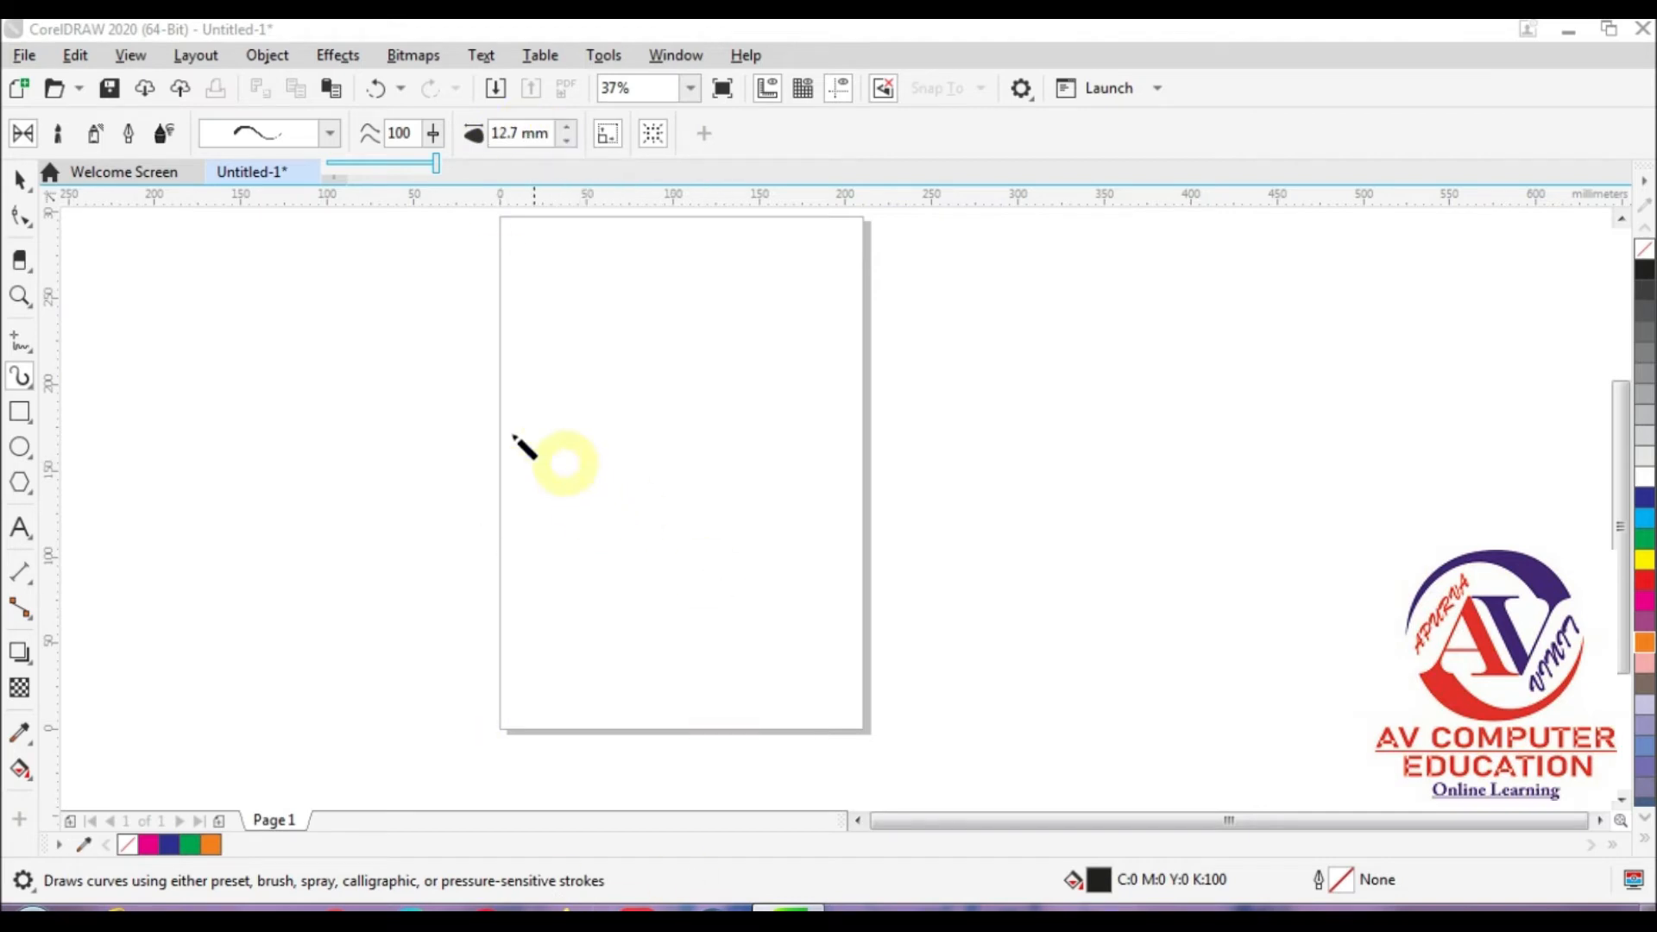
Step: Draw a bird's head, curved neck and leaf-shaped body across the page as one continuous tapered stroke
left_click(529, 382)
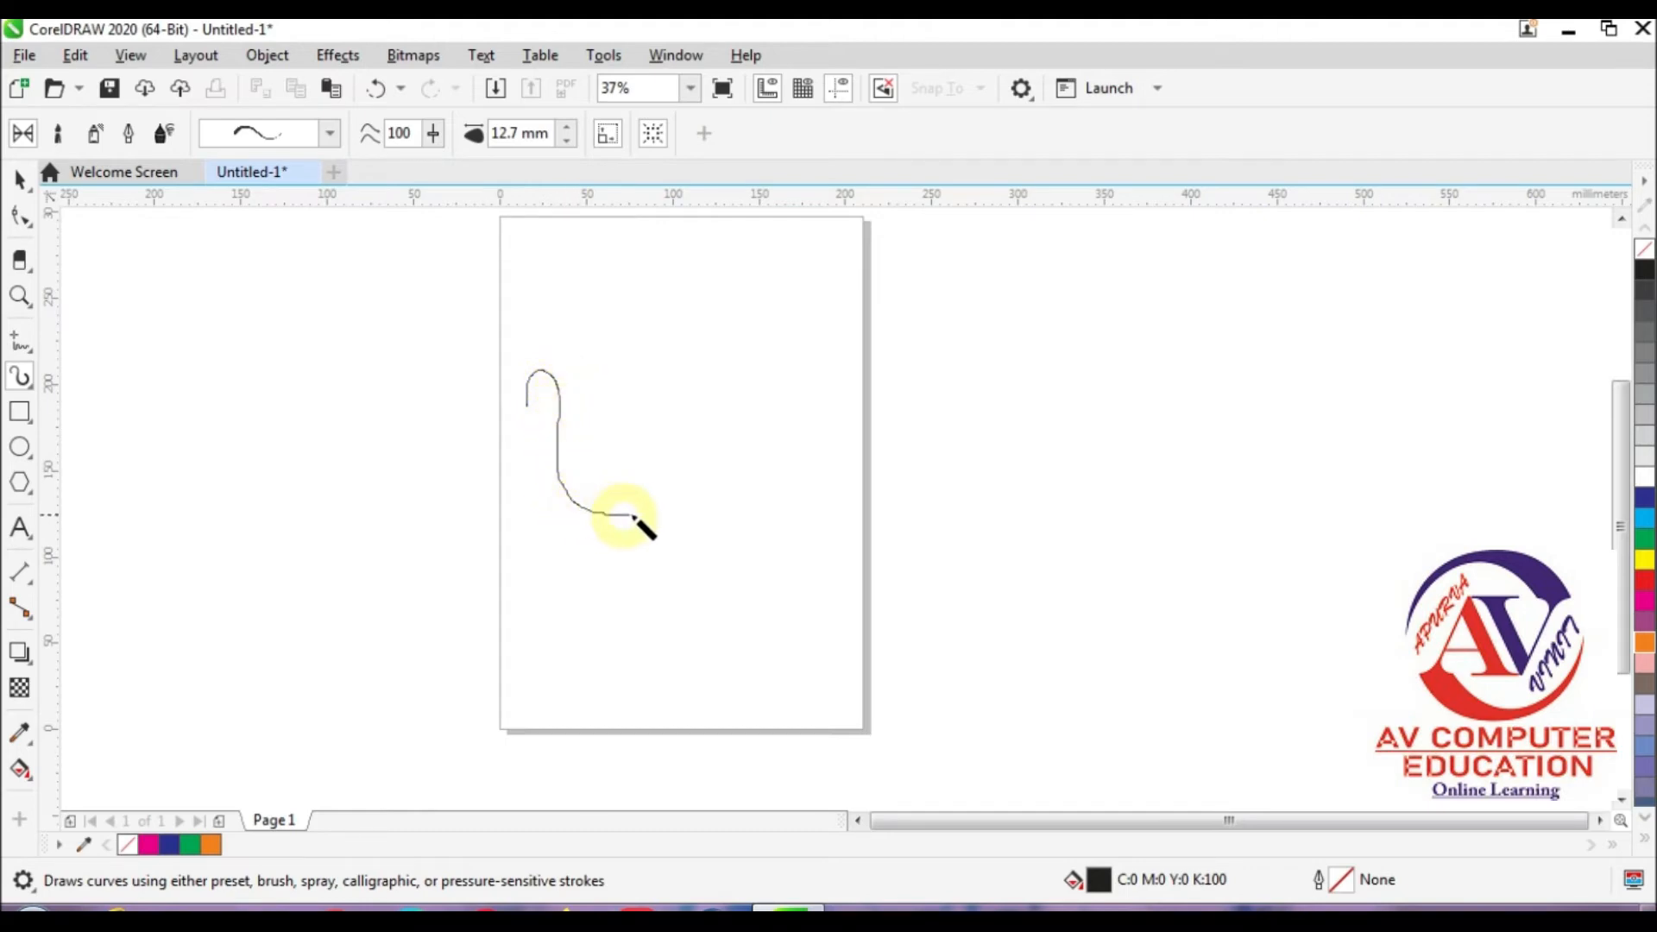
mouse_move(682, 484)
left_mouse_down()
mouse_move(755, 450)
mouse_move(860, 461)
mouse_move(799, 528)
mouse_move(706, 584)
mouse_move(592, 573)
mouse_move(547, 530)
mouse_move(544, 461)
left_mouse_up()
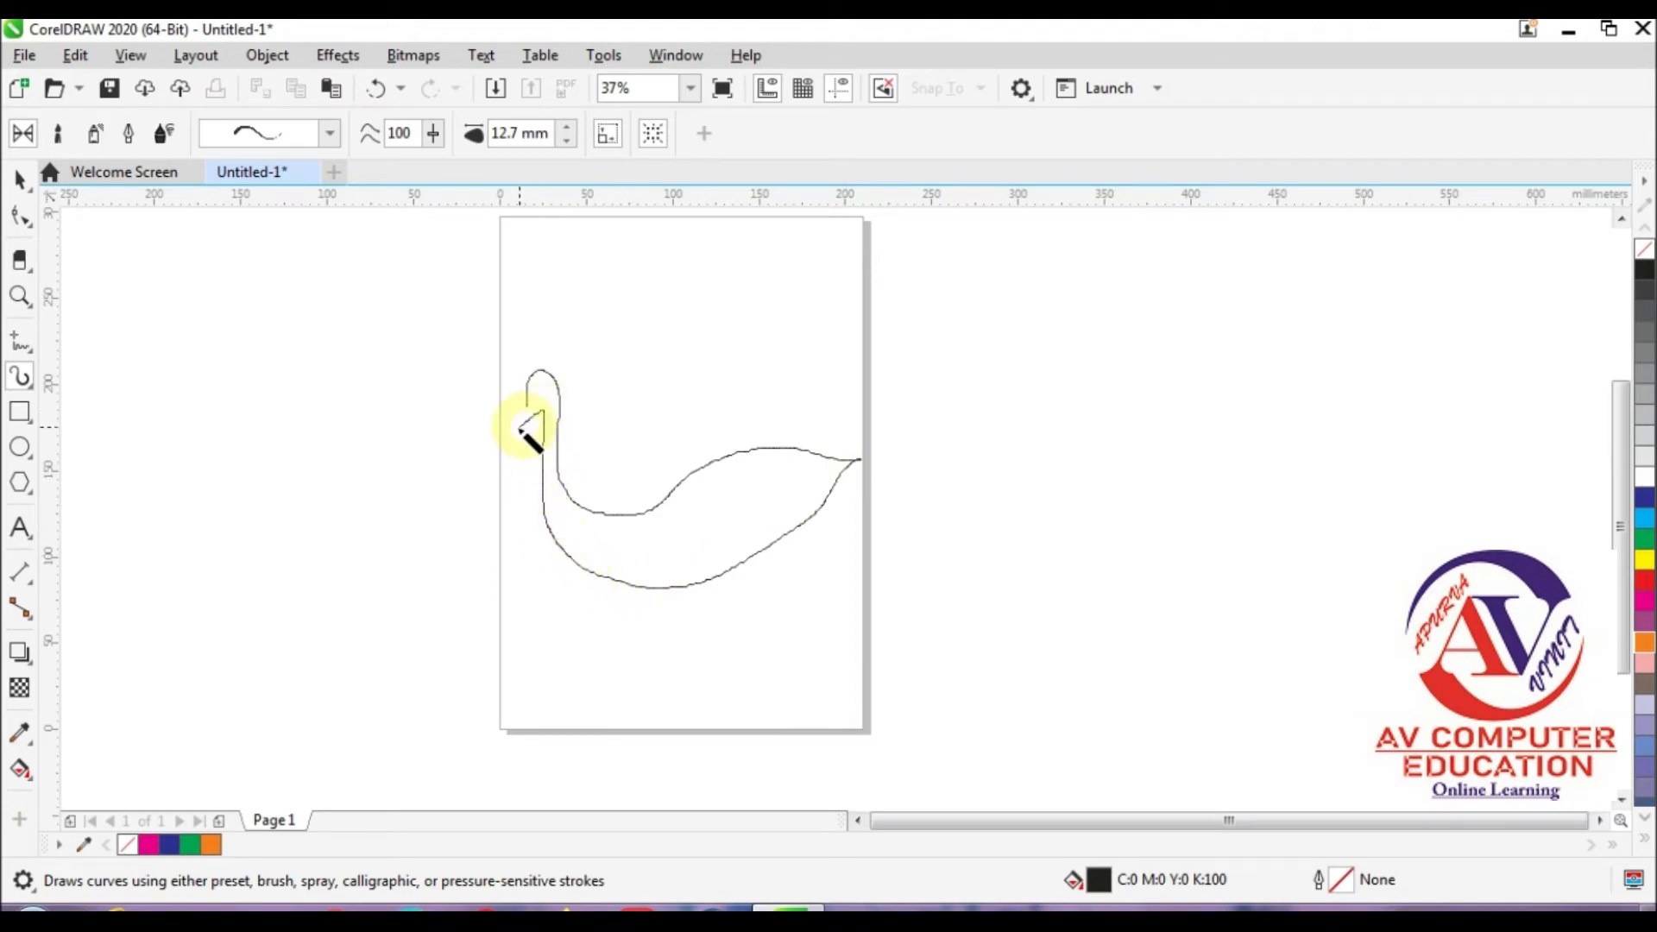
left_click_drag(533, 412, 530, 414)
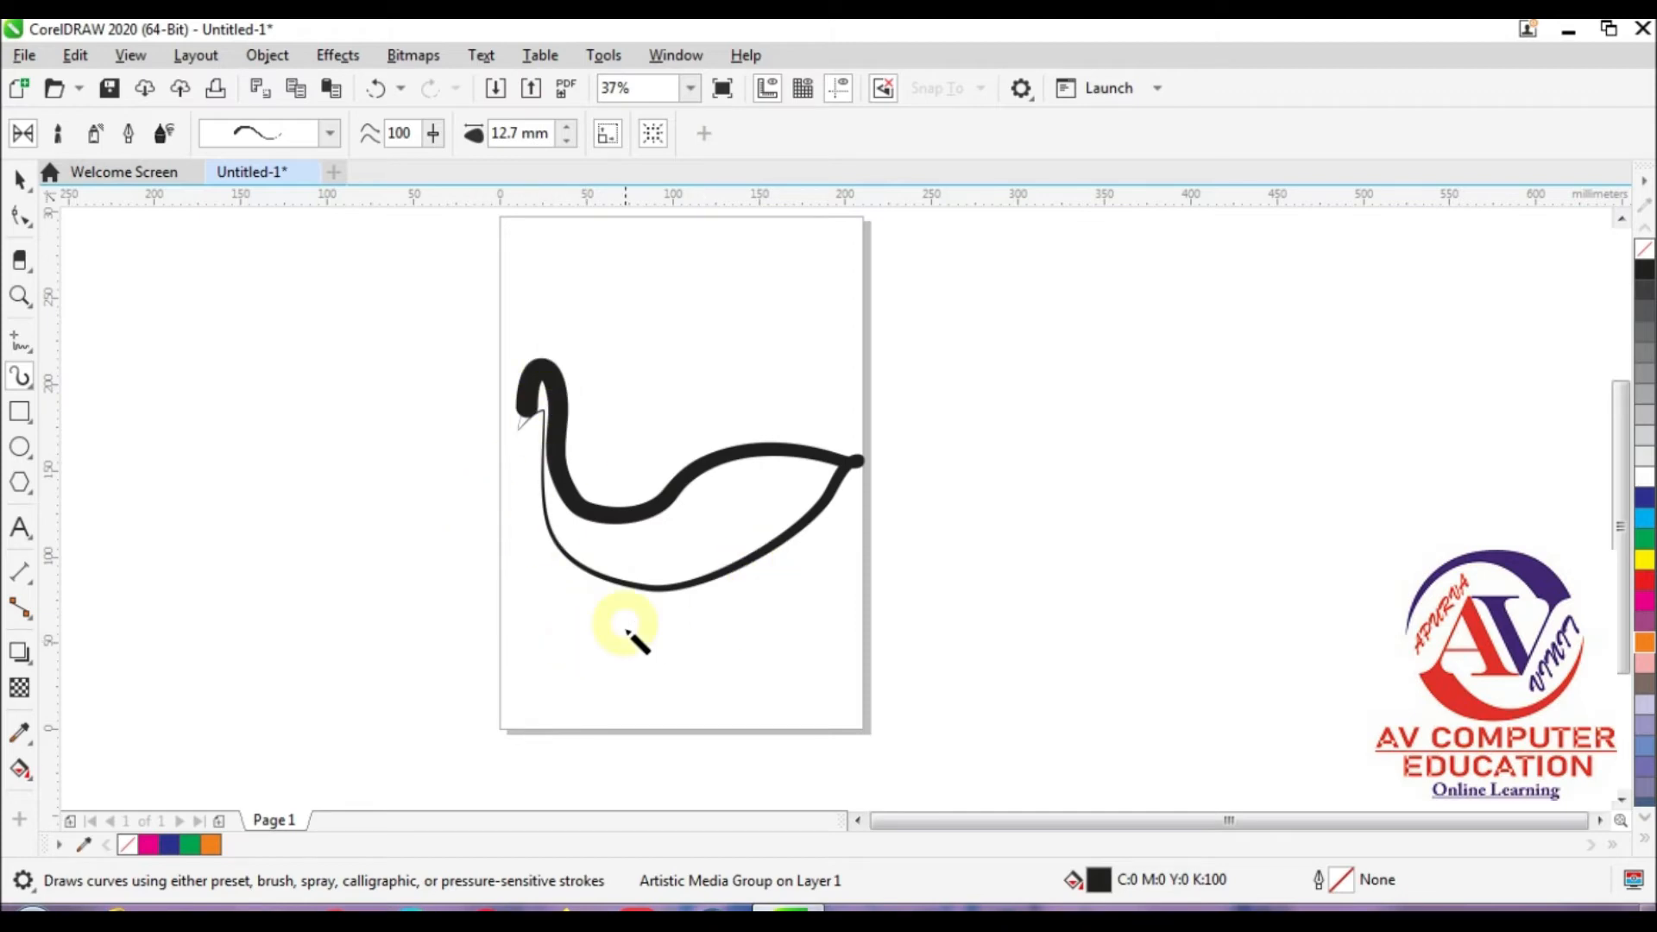
Step: Draw five long, wavy tail feathers sweeping out to the right from the bird's lower and rear body edge
mouse_move(669, 589)
left_mouse_down()
mouse_move(780, 625)
mouse_move(836, 695)
left_mouse_up()
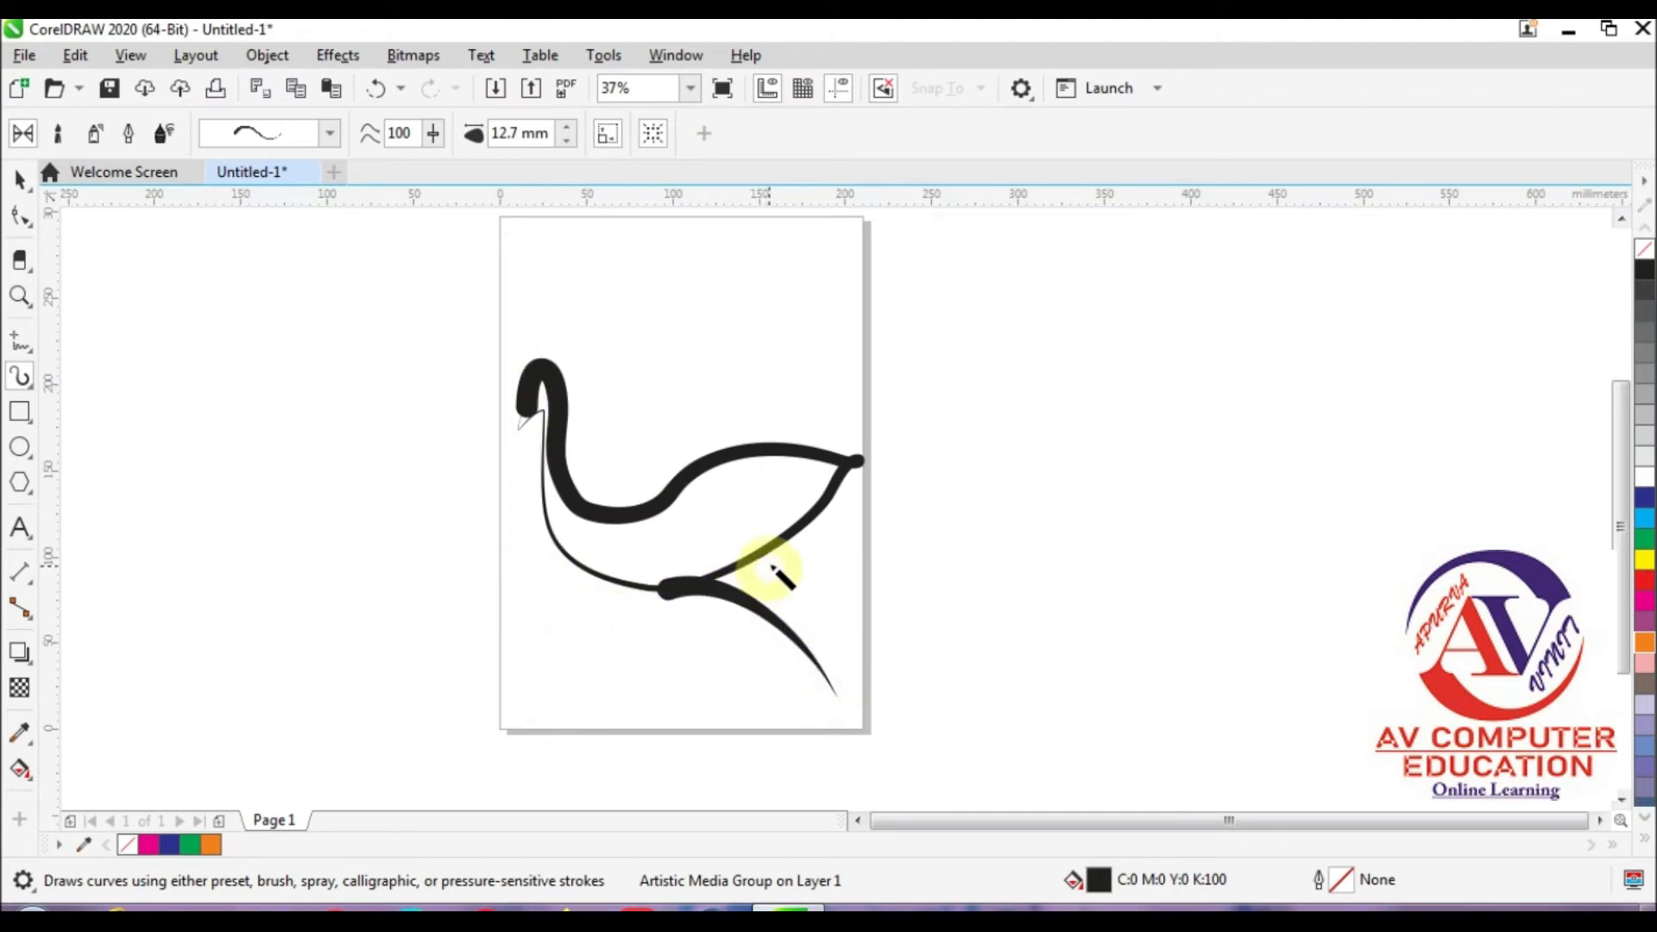
left_click_drag(775, 555, 971, 633)
mouse_move(829, 499)
left_mouse_down()
mouse_move(940, 542)
mouse_move(1115, 551)
mouse_move(1165, 570)
left_mouse_up()
mouse_move(756, 568)
left_mouse_down()
mouse_move(947, 673)
mouse_move(1143, 665)
left_mouse_up()
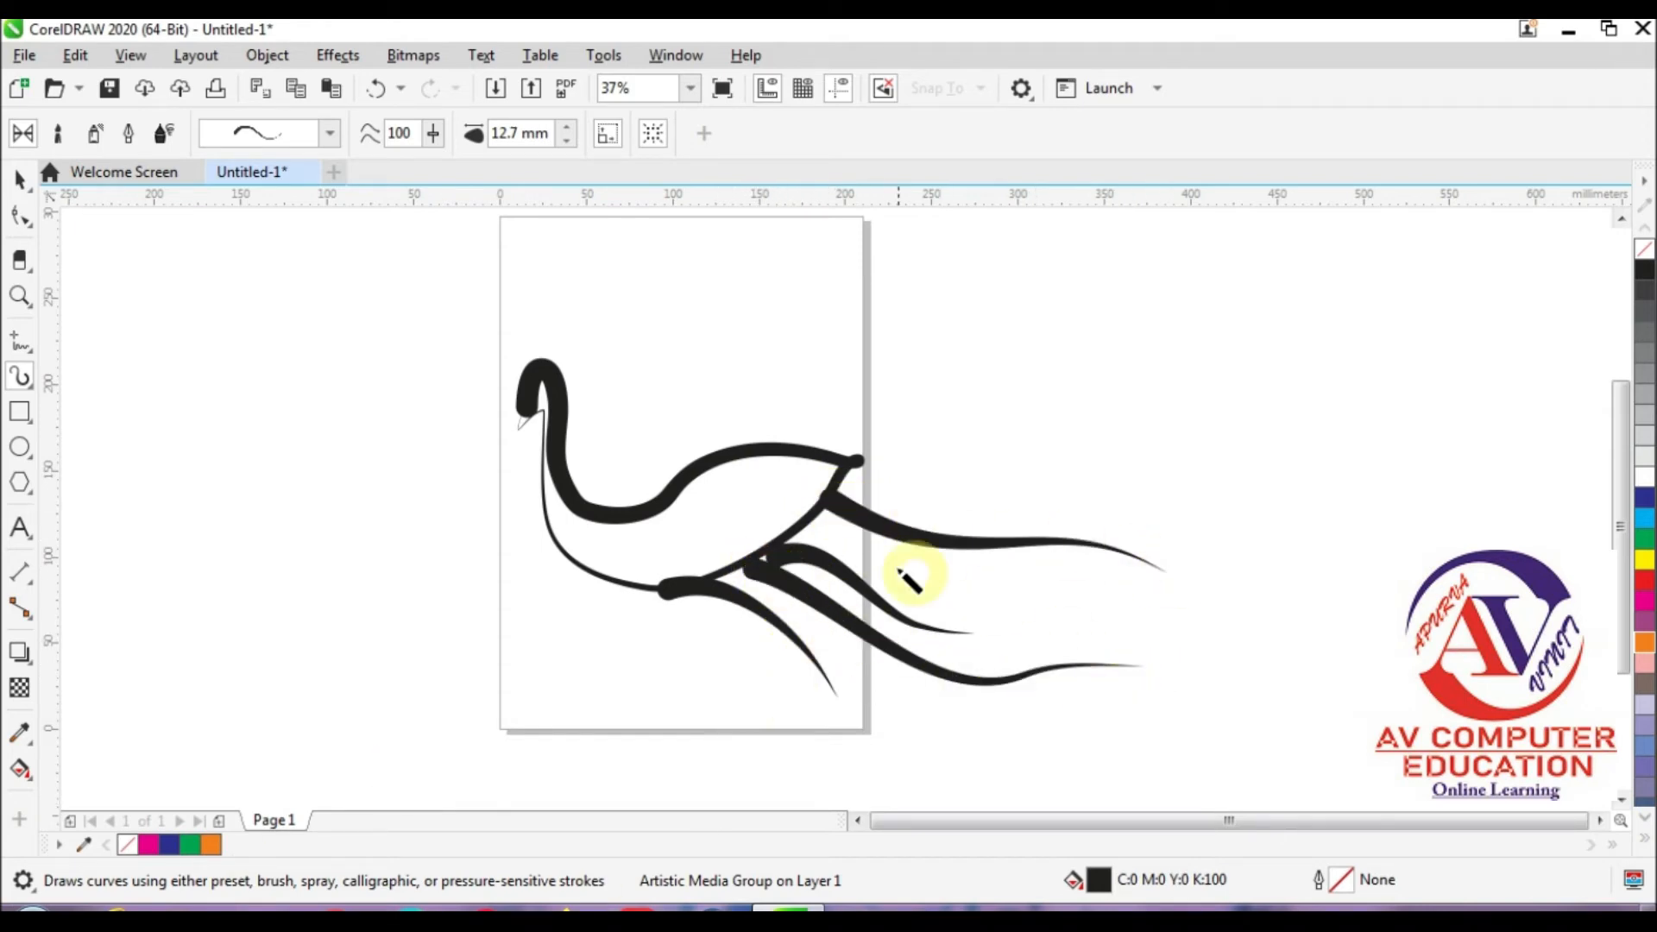
left_click_drag(810, 524, 1125, 633)
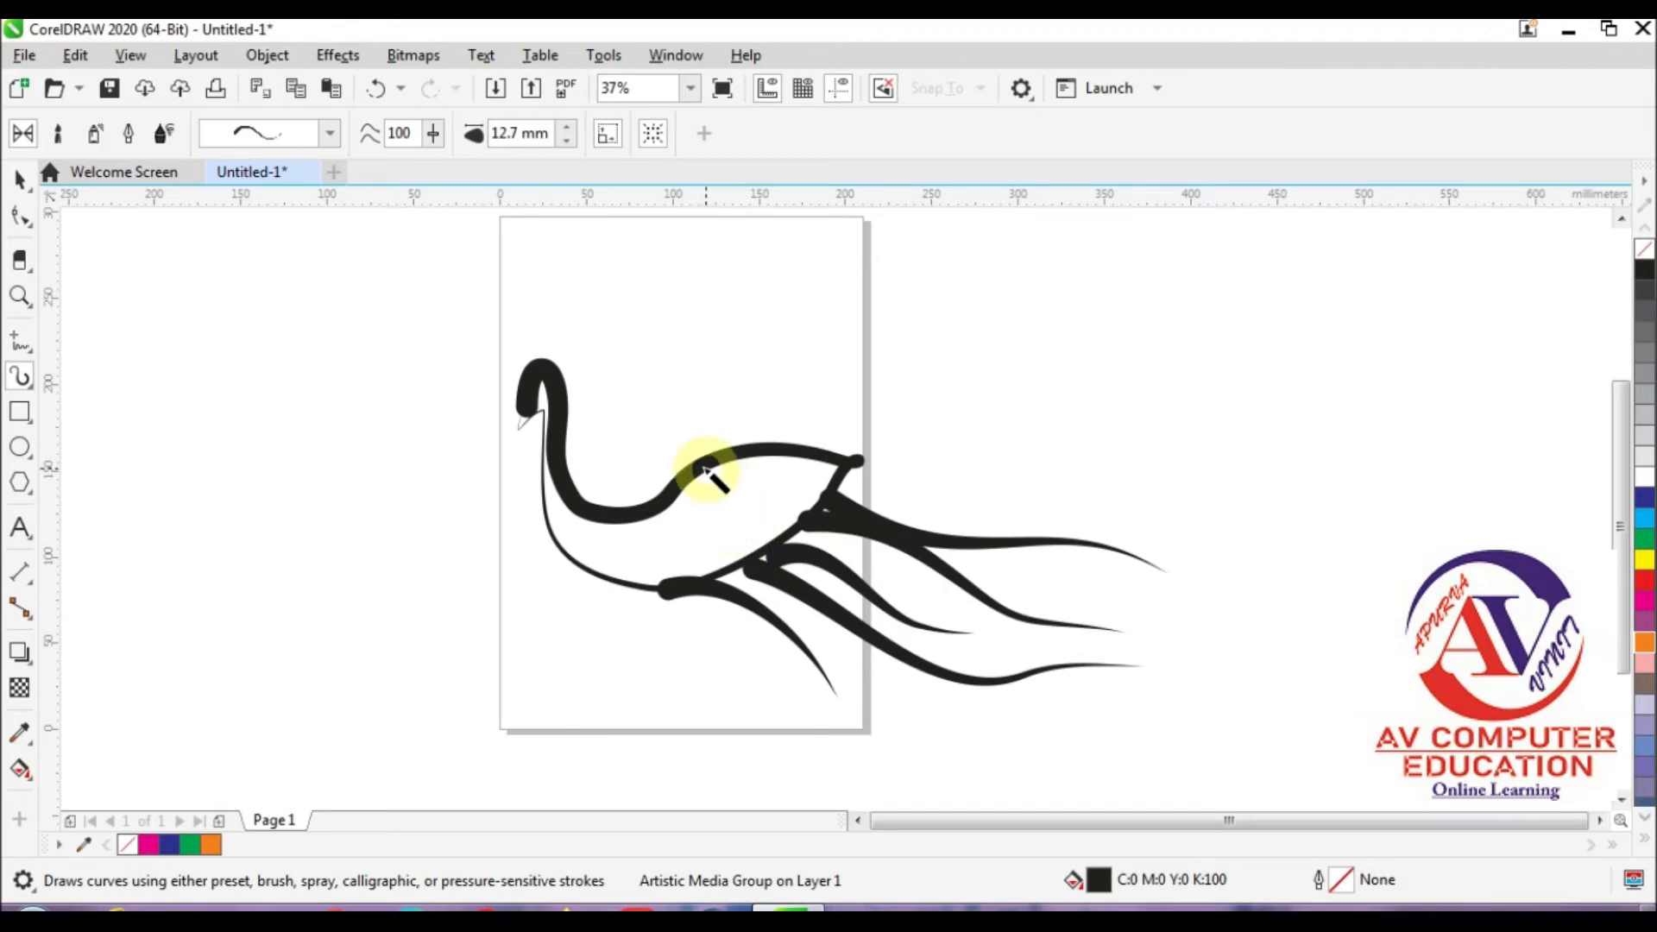
Step: Add a raised wing, two short curved legs, and the eye and beak details to the bird
mouse_move(692, 471)
left_mouse_down()
mouse_move(732, 389)
mouse_move(756, 387)
mouse_move(760, 428)
left_mouse_up()
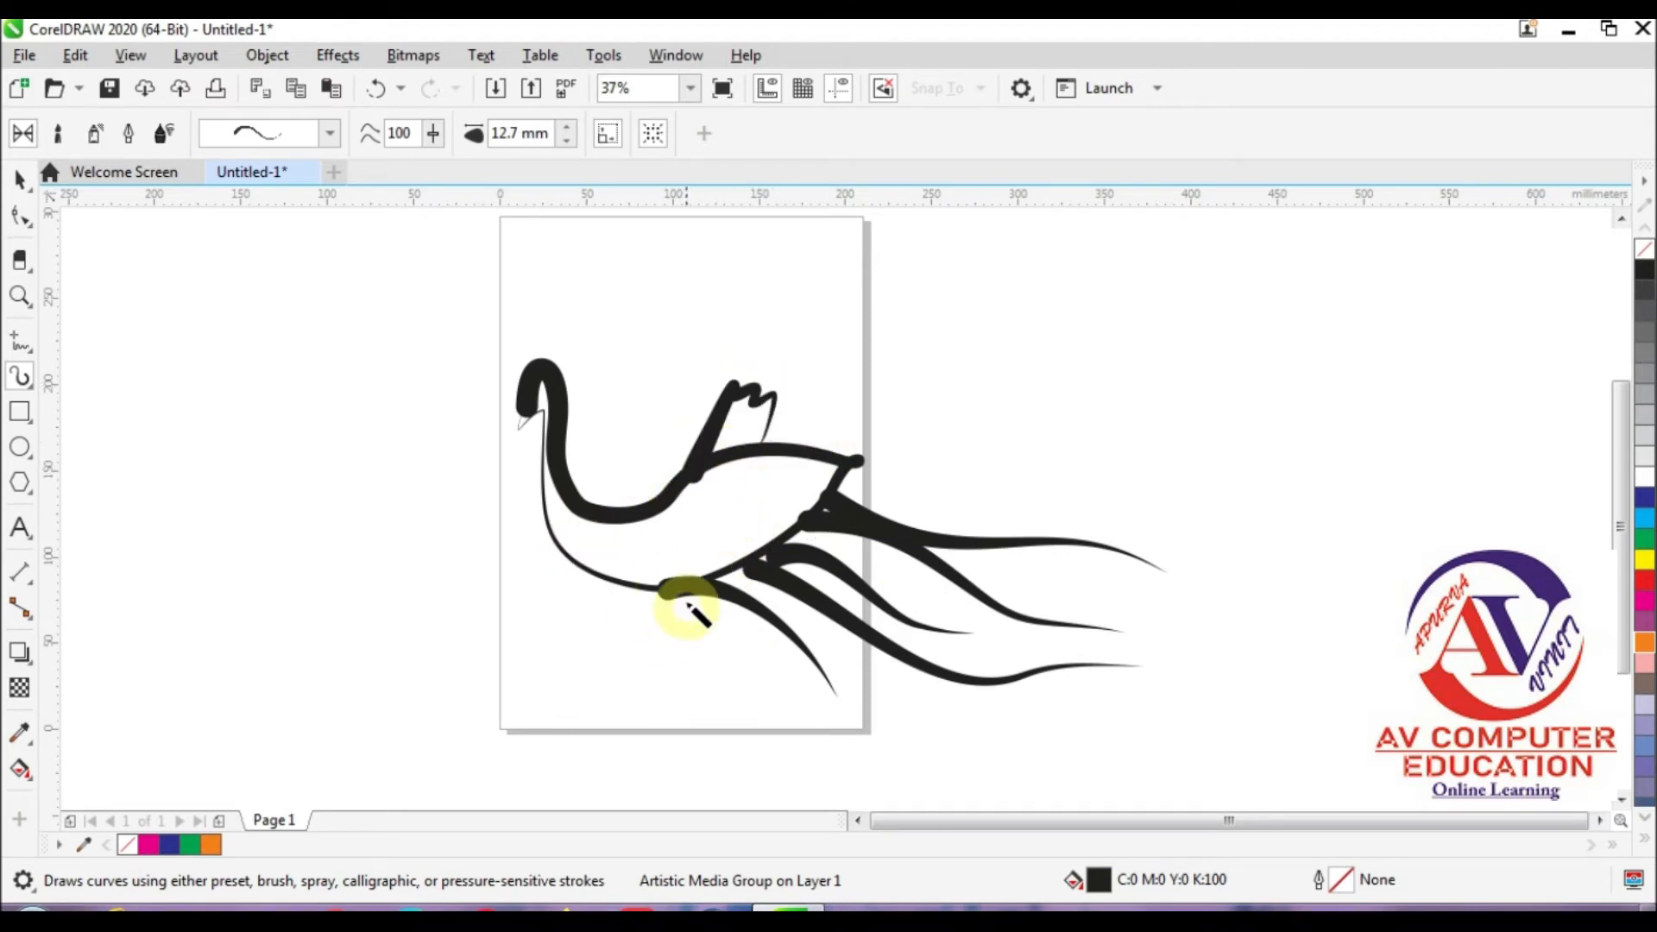
left_click_drag(631, 615, 610, 654)
left_click_drag(691, 604, 688, 665)
left_click_drag(539, 393, 547, 426)
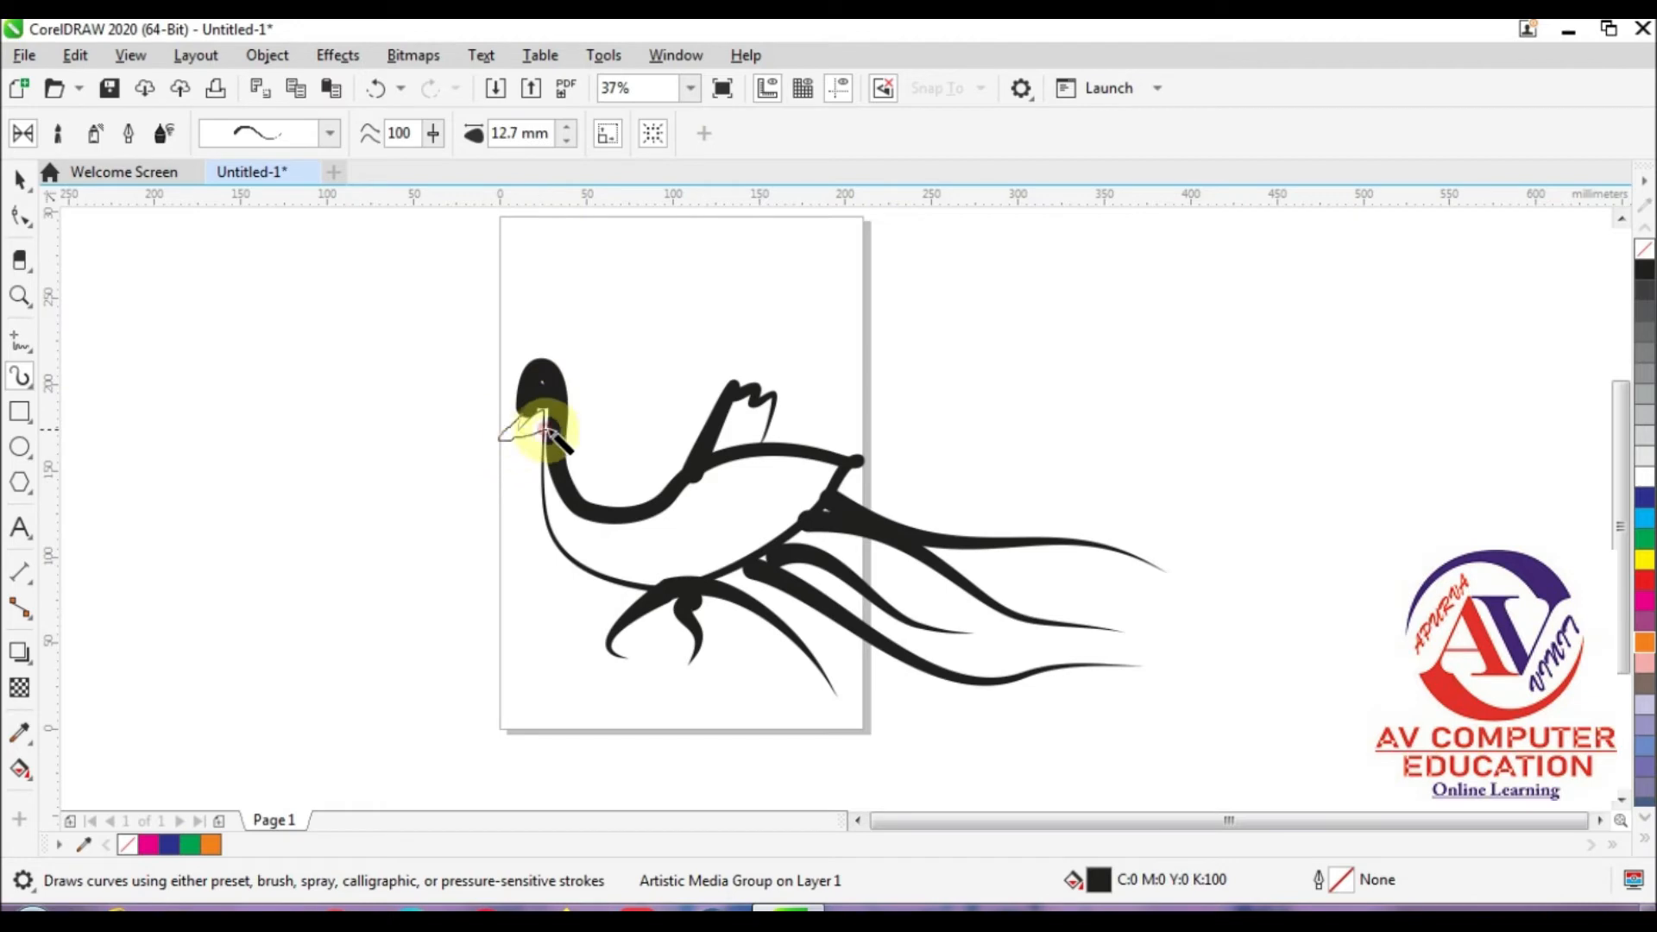
Step: Draw three wavy feather strokes down across the inside of the bird's body
left_click_drag(767, 456, 788, 522)
mouse_move(717, 473)
left_mouse_down()
mouse_move(721, 518)
mouse_move(777, 567)
left_mouse_up()
left_click_drag(665, 489, 731, 602)
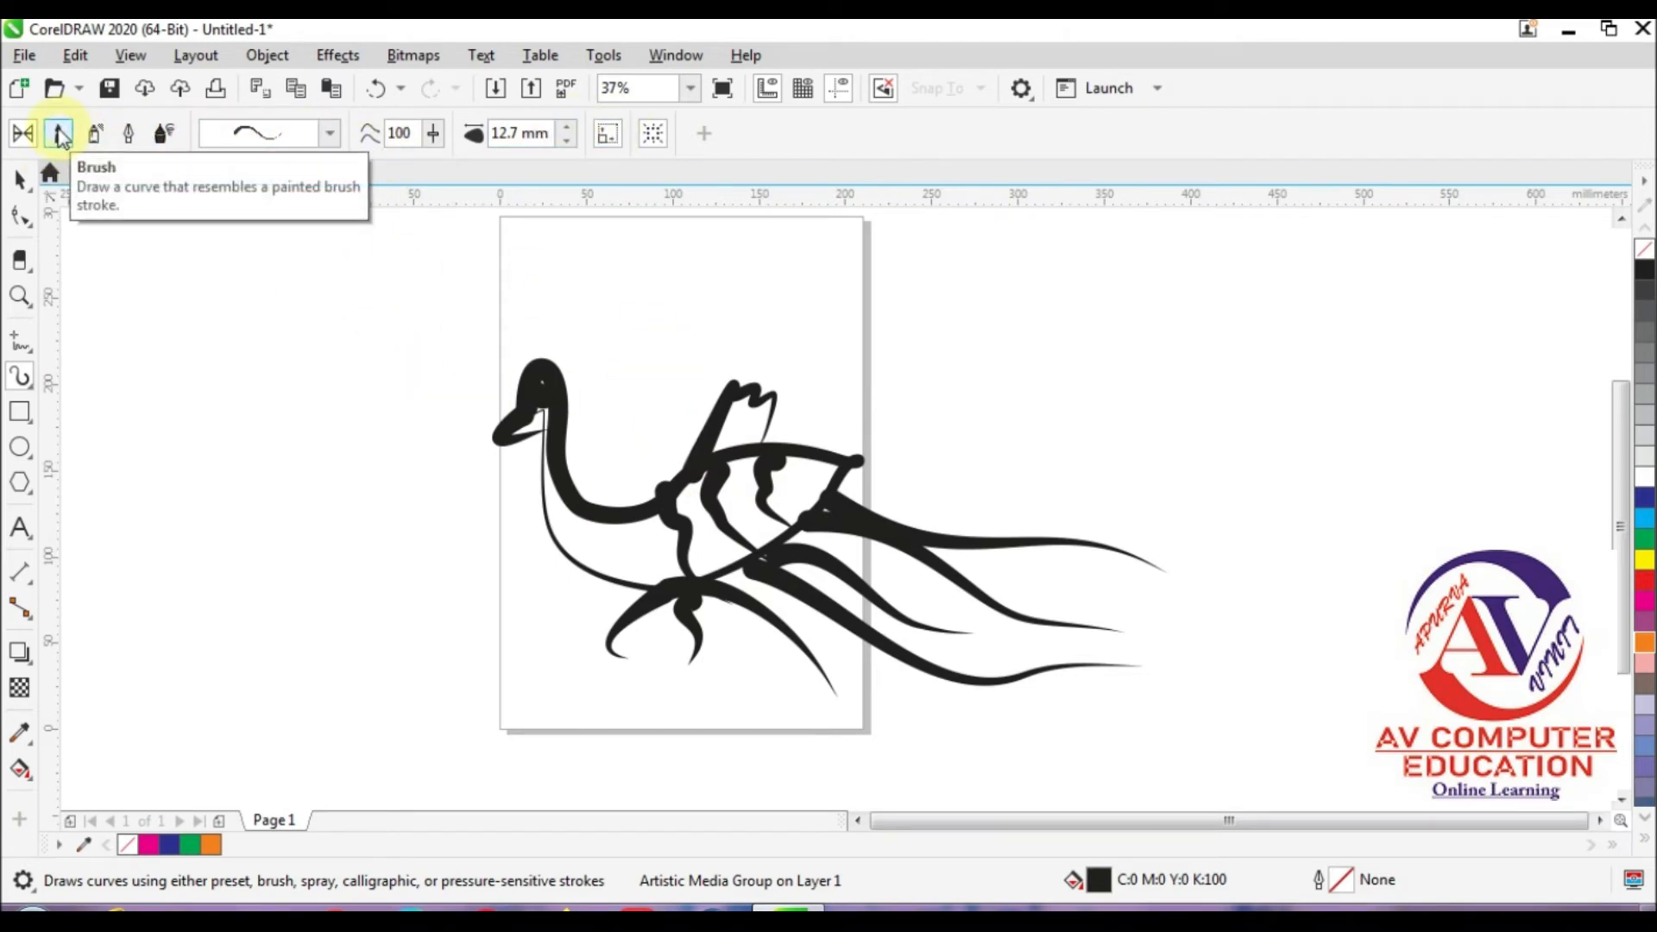
left_click(59, 136)
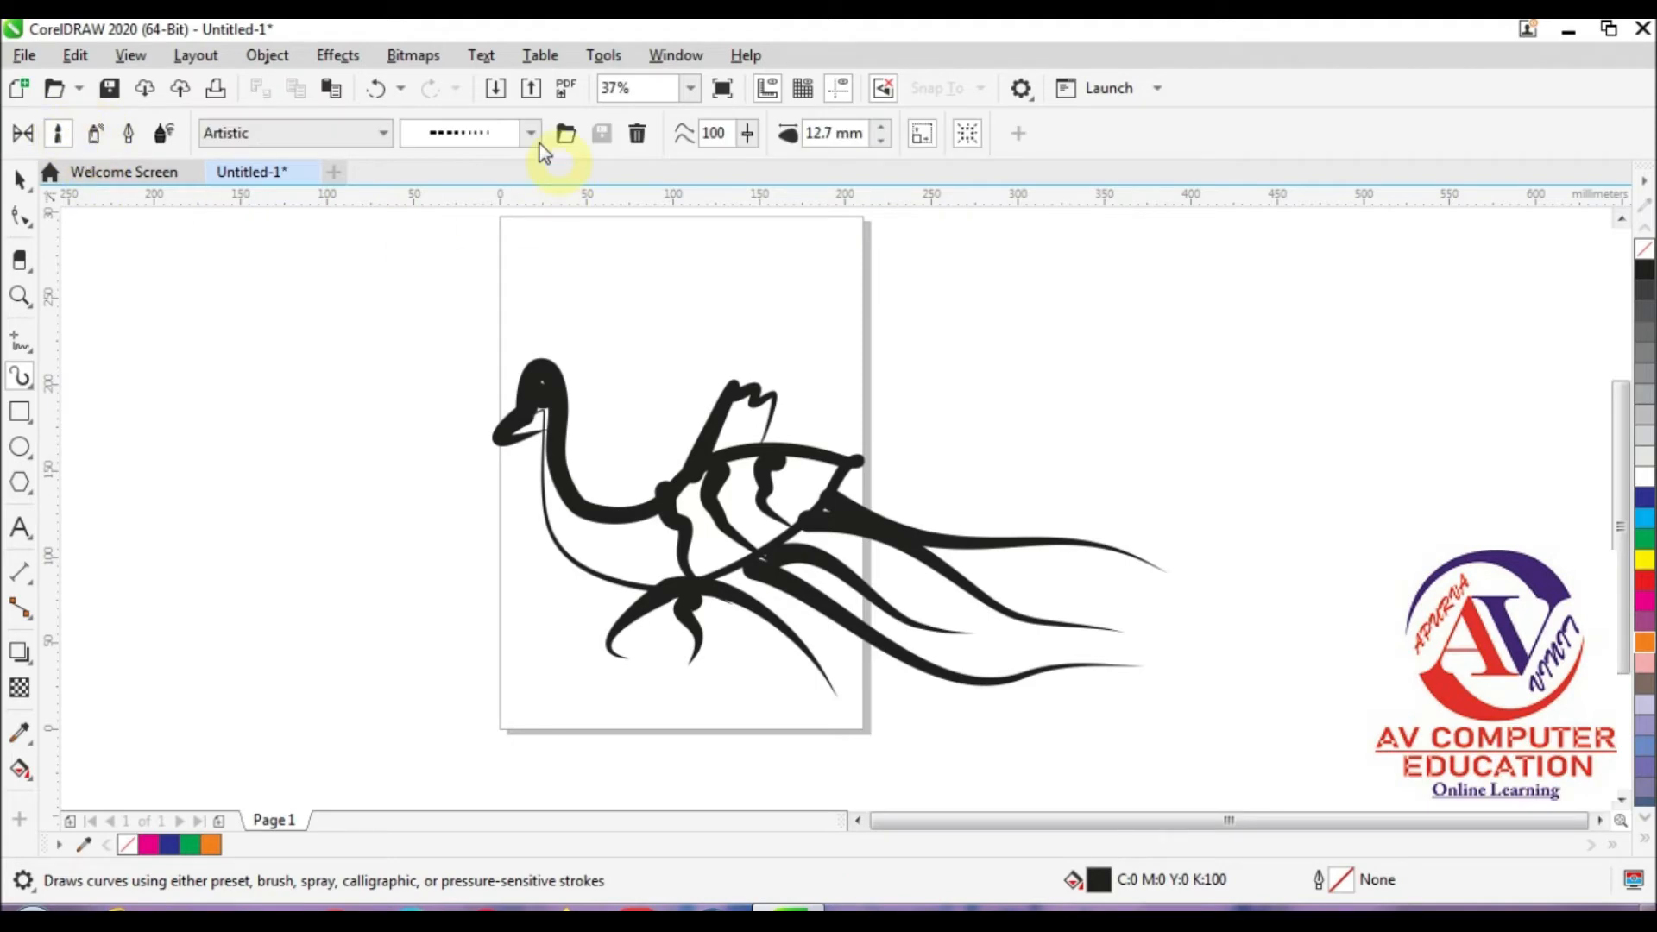
left_click(346, 138)
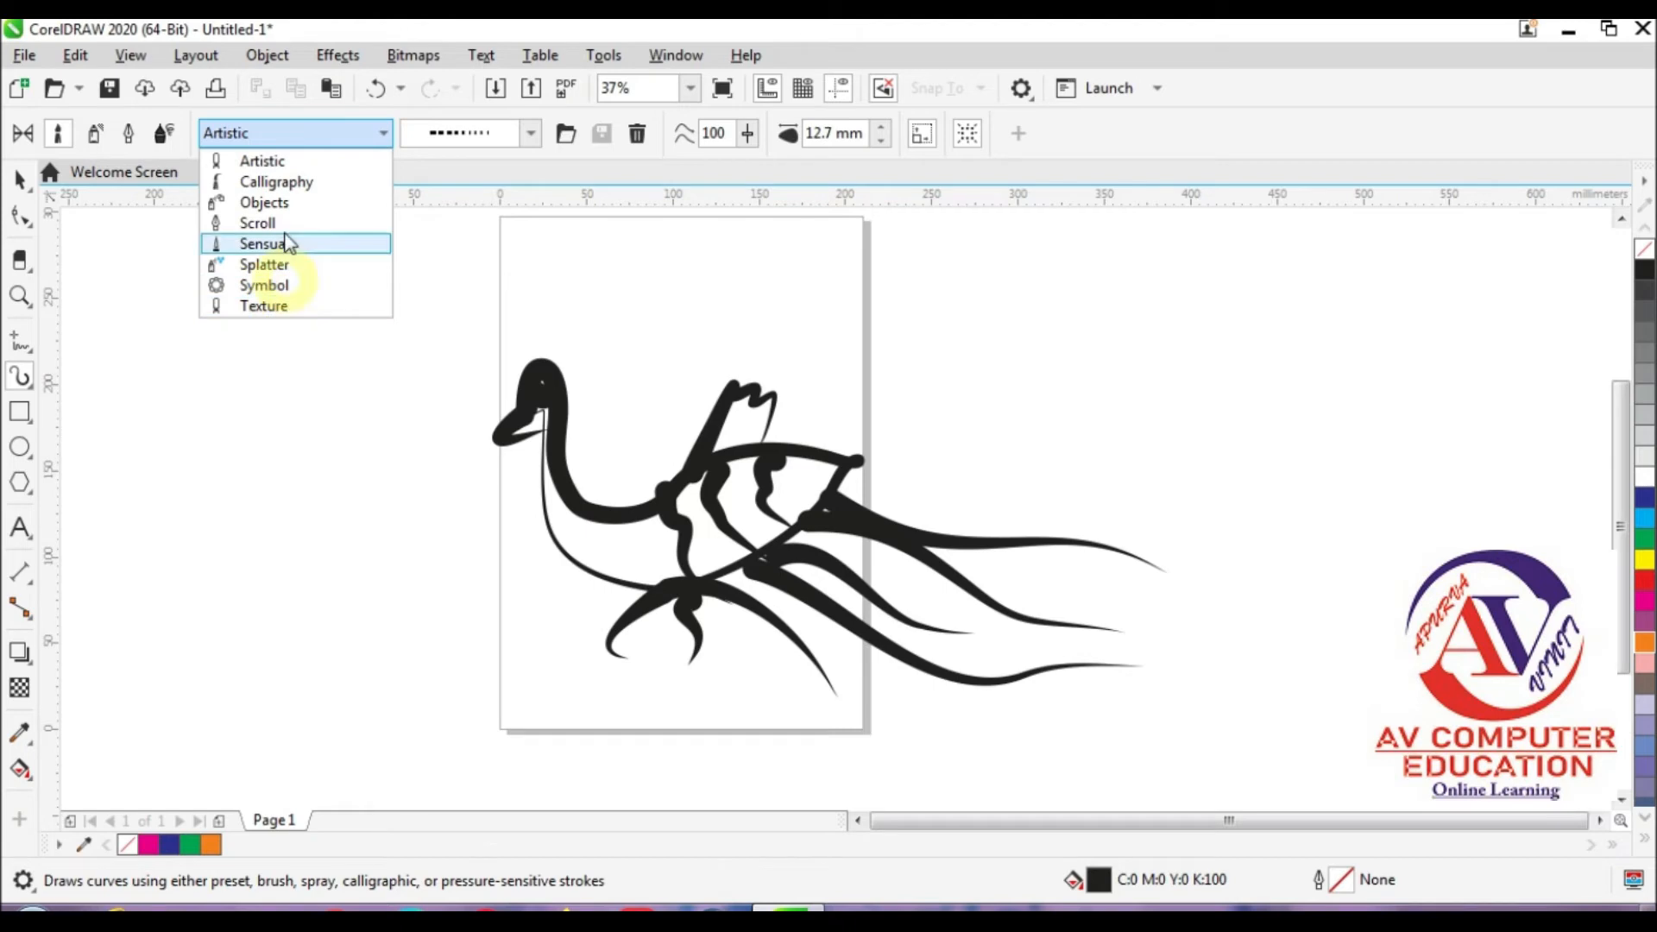
left_click(278, 163)
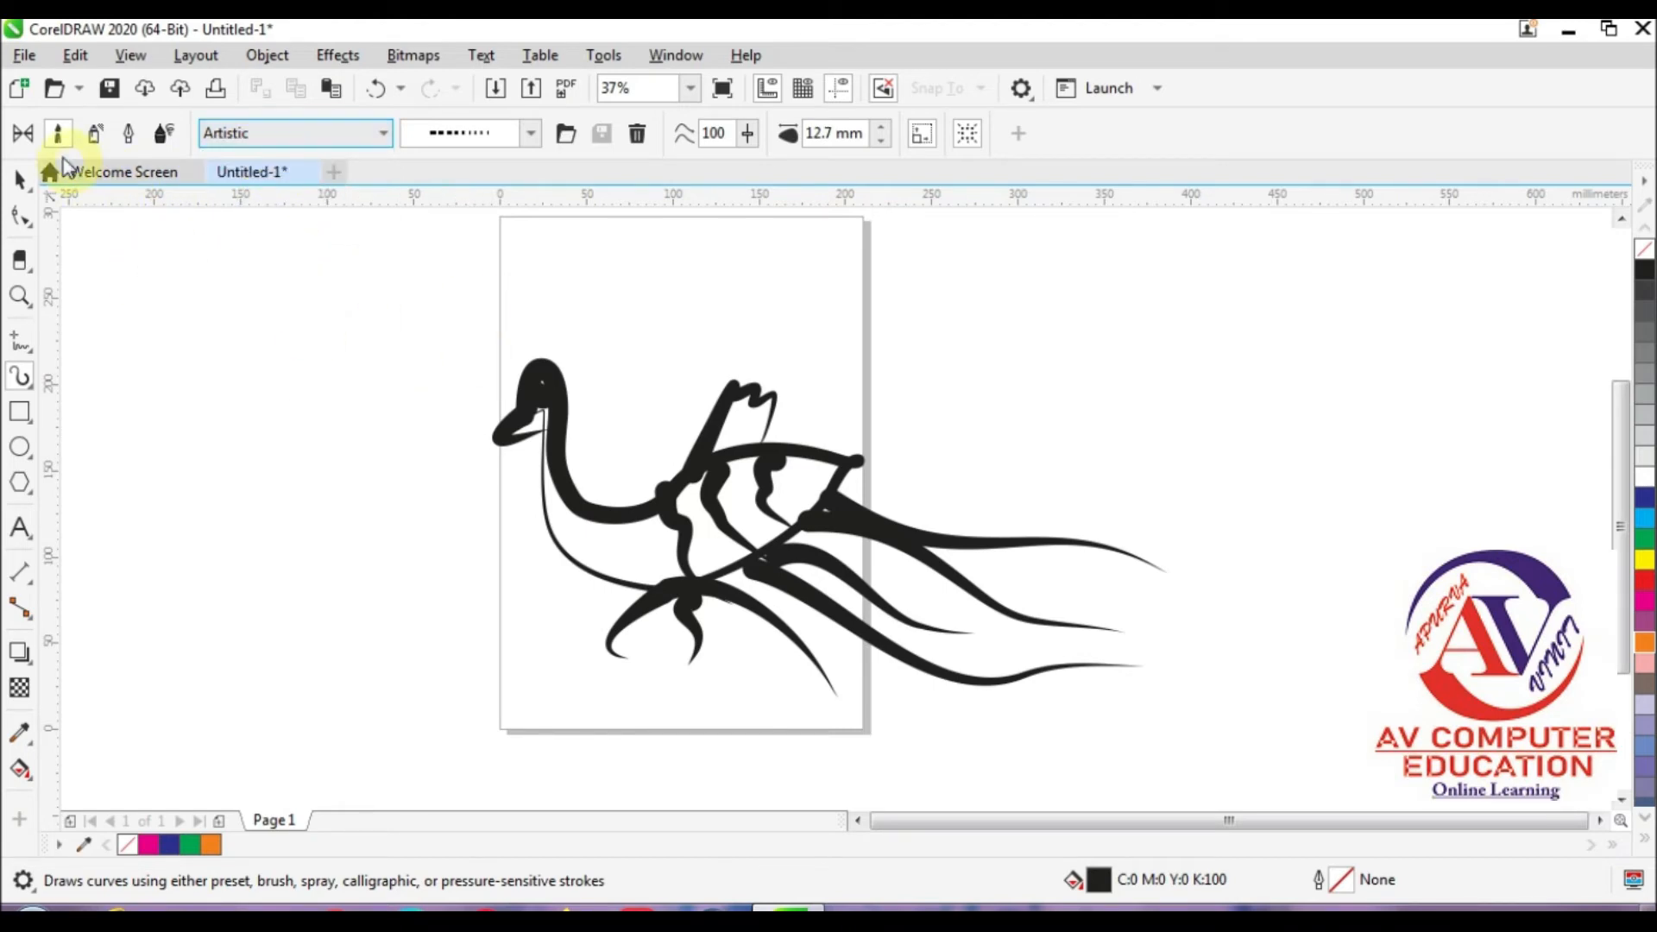
left_click(26, 135)
Step: Set the freehand smoothing to 34 and draw two curved tapered strokes from a shared start beside the page
left_click(434, 134)
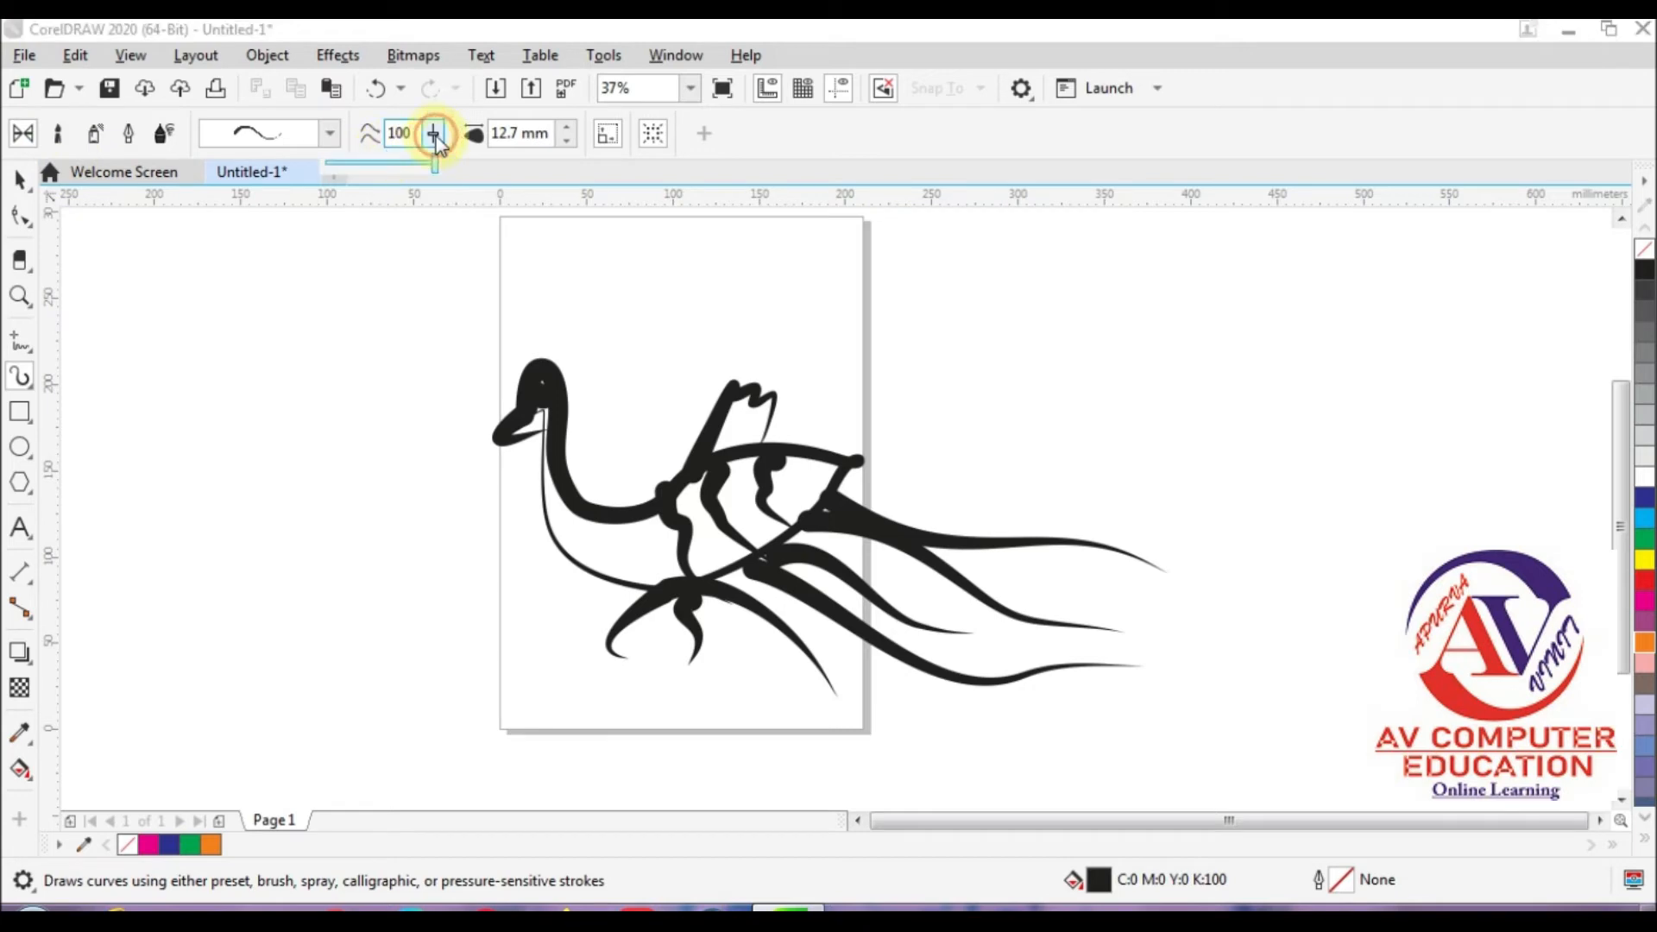
left_click(369, 171)
mouse_move(339, 338)
left_mouse_down()
mouse_move(332, 407)
mouse_move(403, 586)
left_mouse_up()
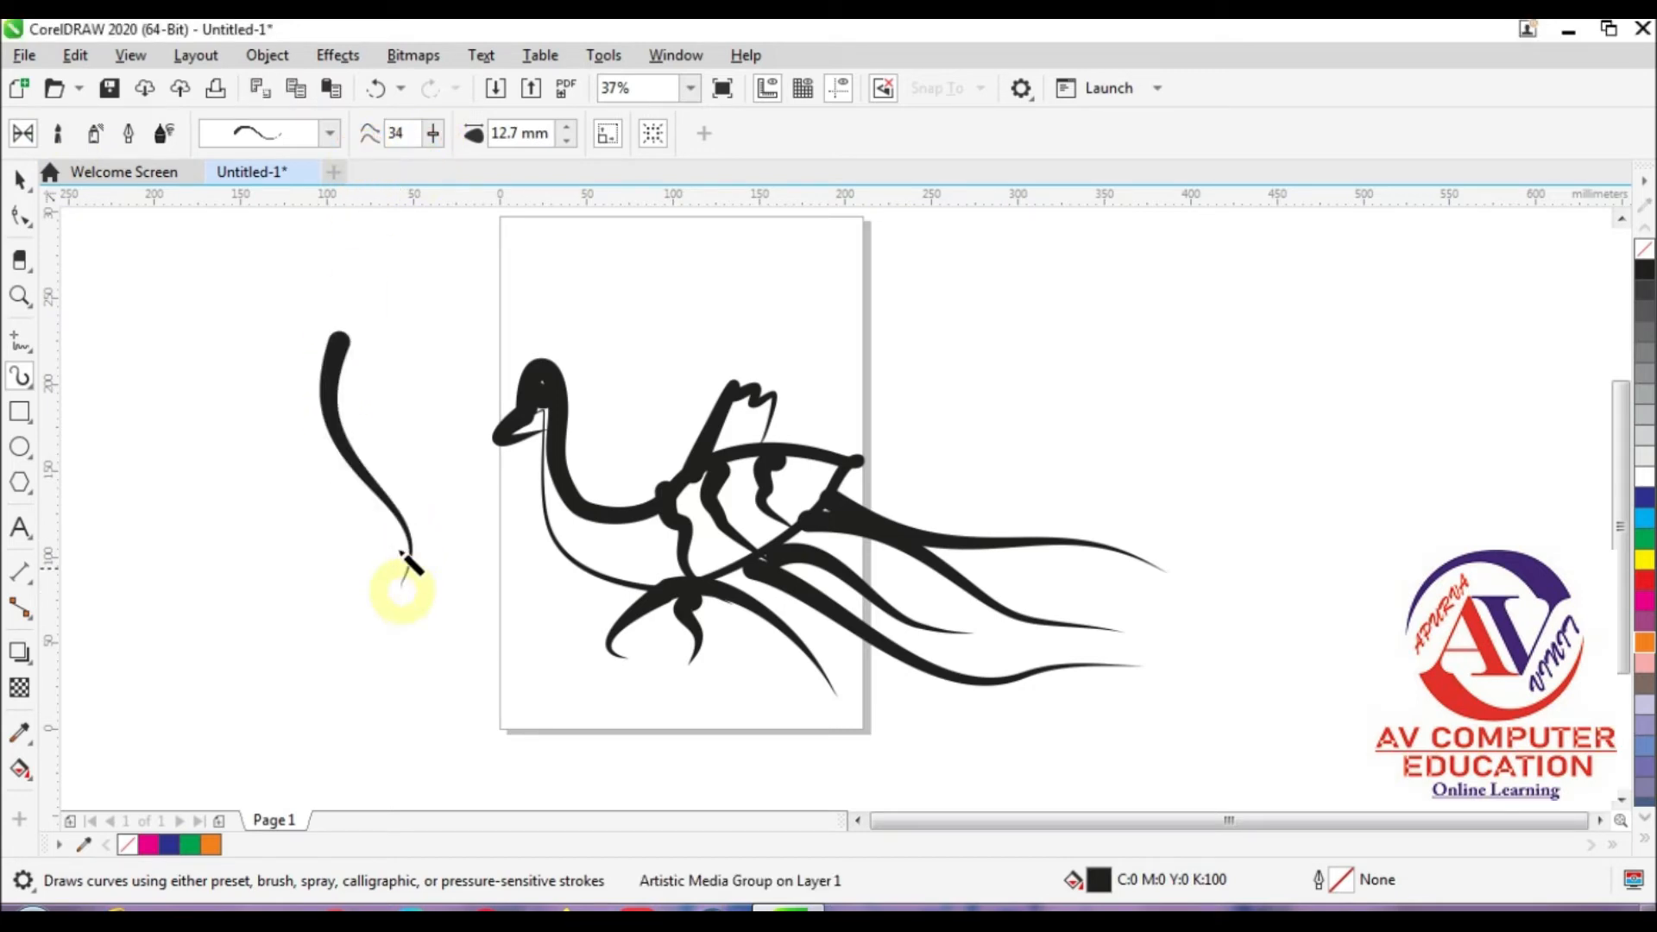
mouse_move(338, 336)
left_mouse_down()
mouse_move(407, 382)
mouse_move(473, 469)
left_mouse_up()
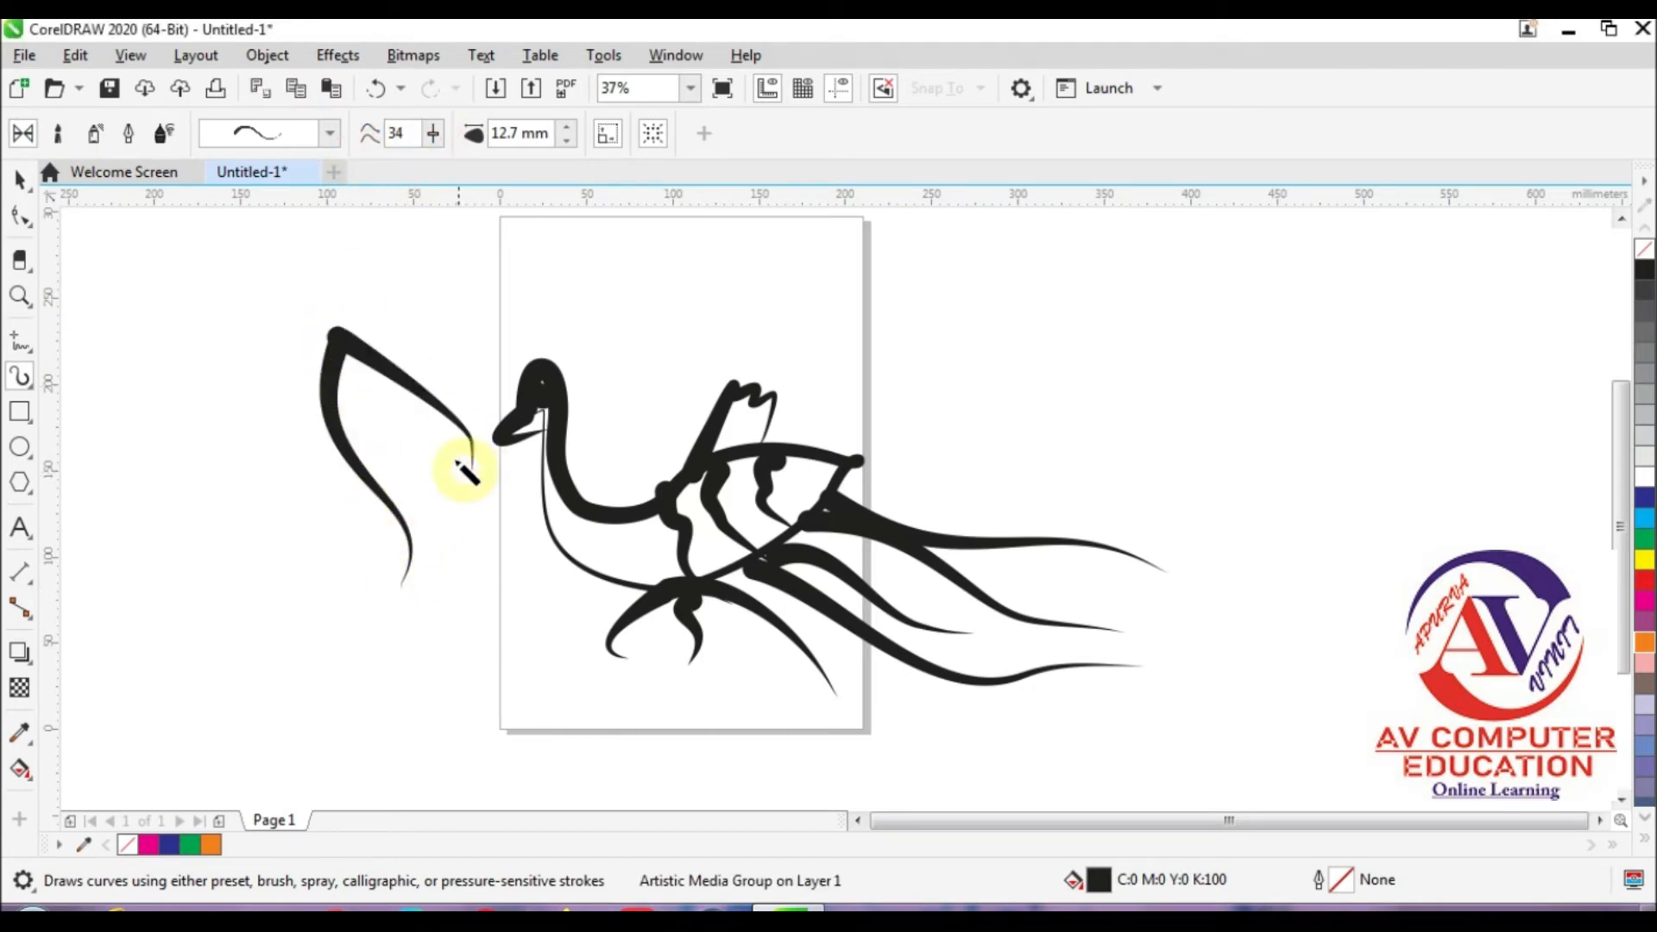
Step: Draw further curved tapered strokes downward from the shared start beside the page
mouse_move(335, 331)
left_mouse_down()
mouse_move(293, 488)
mouse_move(325, 346)
mouse_move(329, 509)
left_mouse_up()
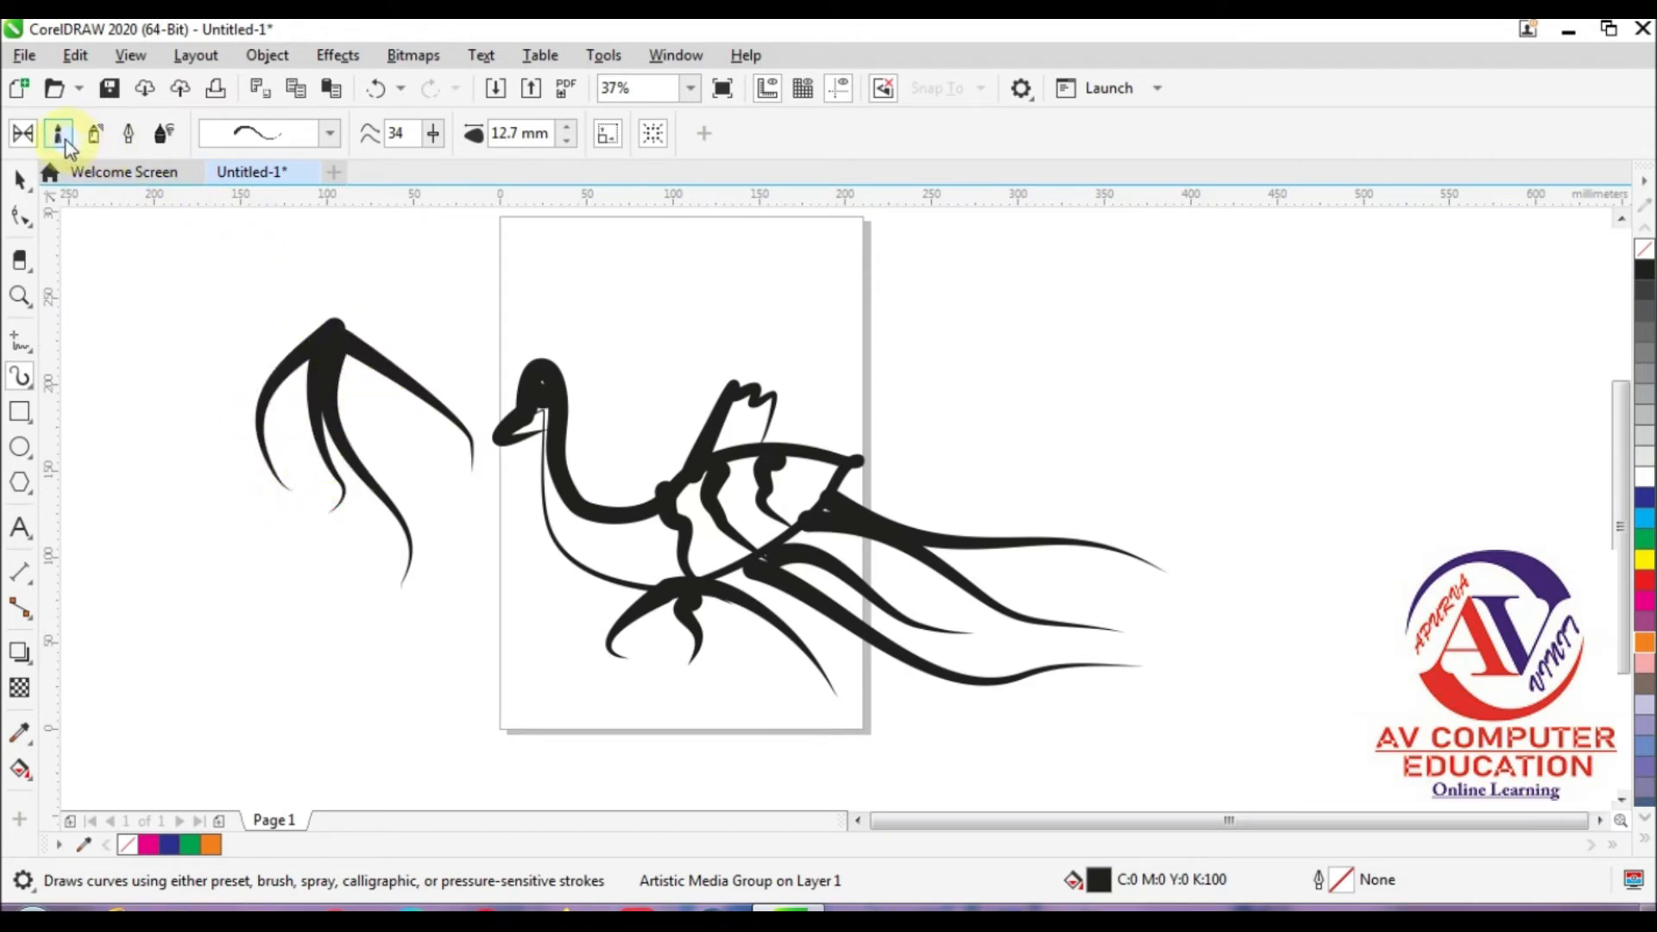
Step: Switch Artistic Media to brush mode and choose the feather-like leaf brush from the Symbol category
left_click(100, 138)
left_click(447, 138)
mouse_move(570, 88)
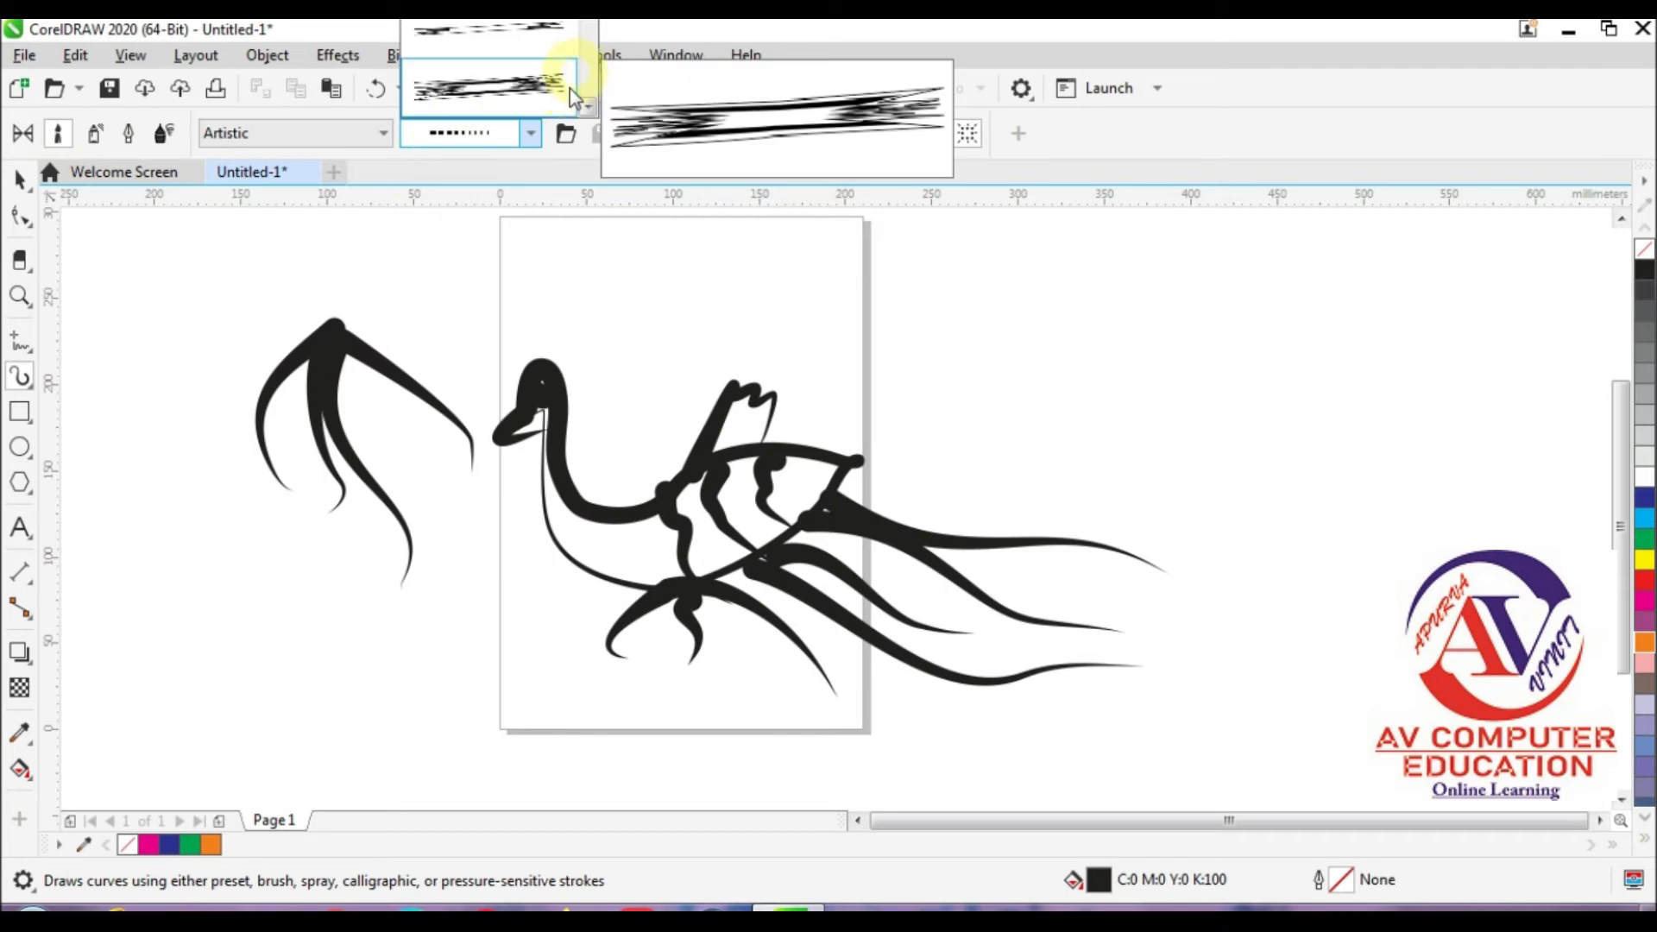
left_click(516, 95)
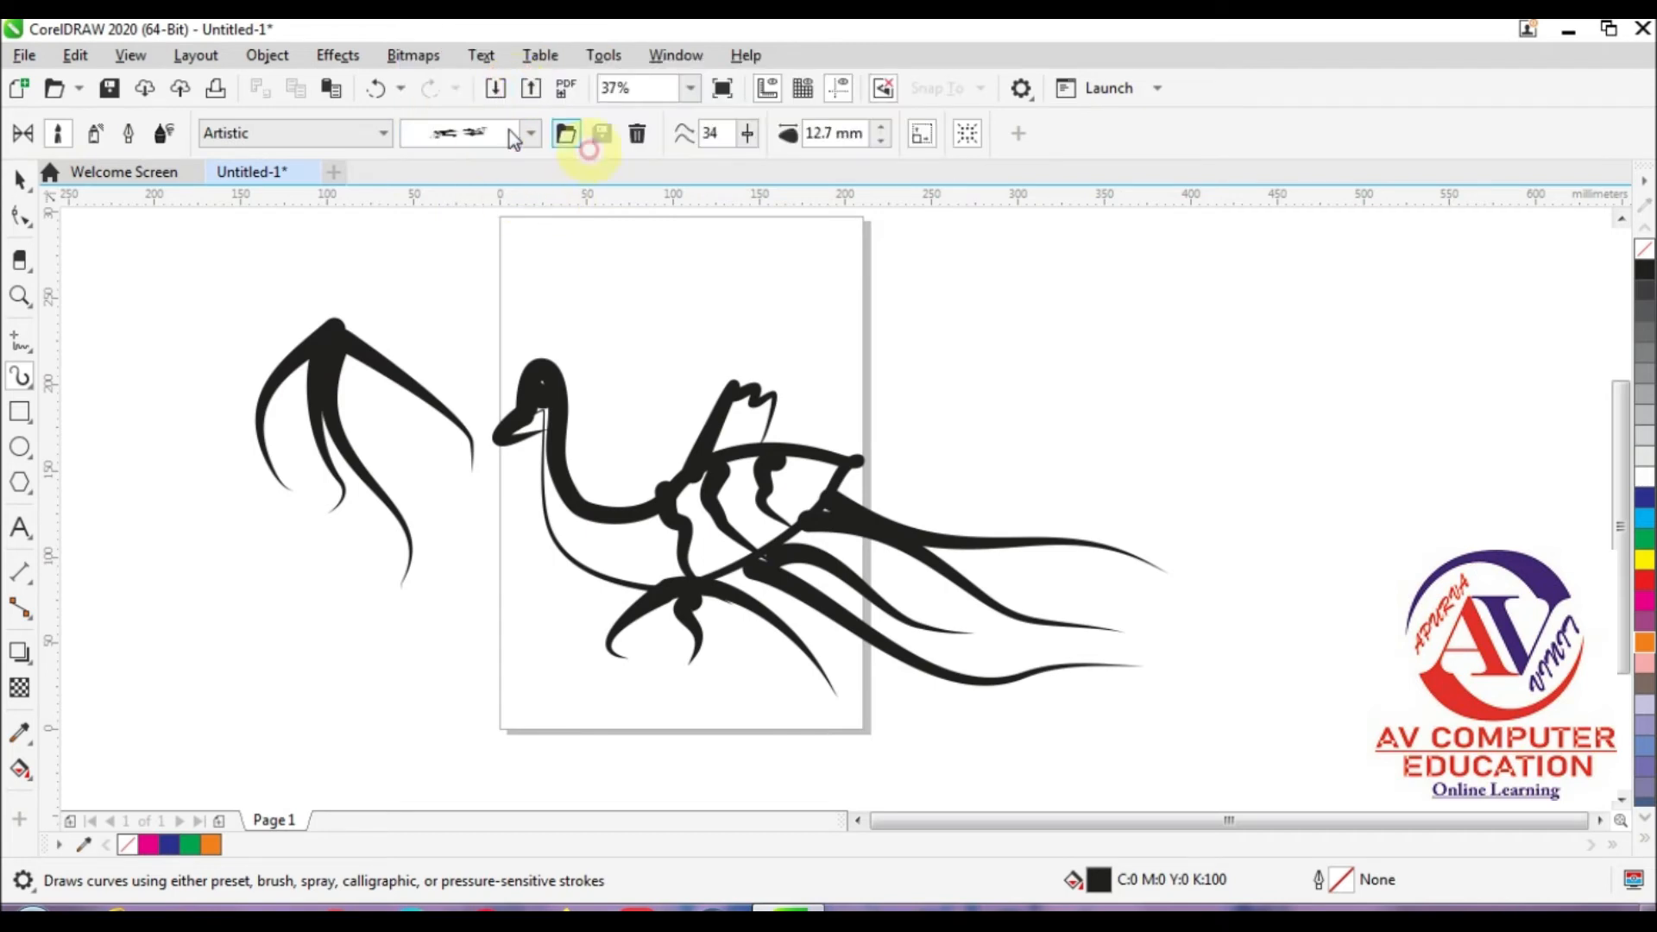
left_click(366, 138)
left_click(310, 178)
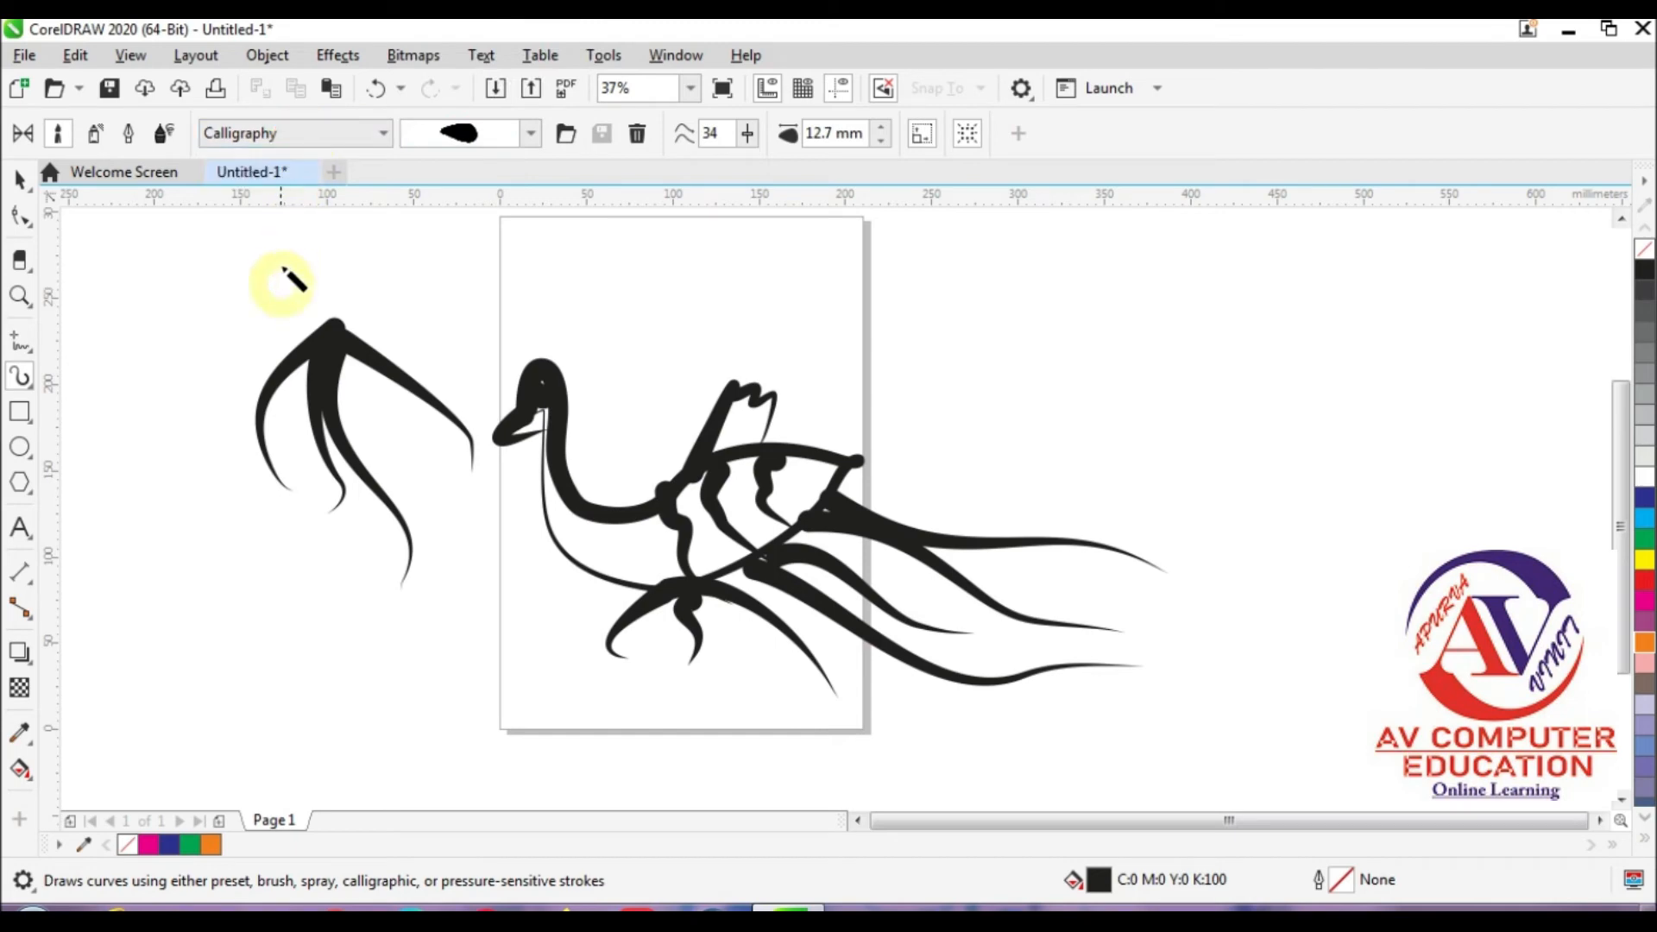
left_click(310, 132)
left_click(277, 298)
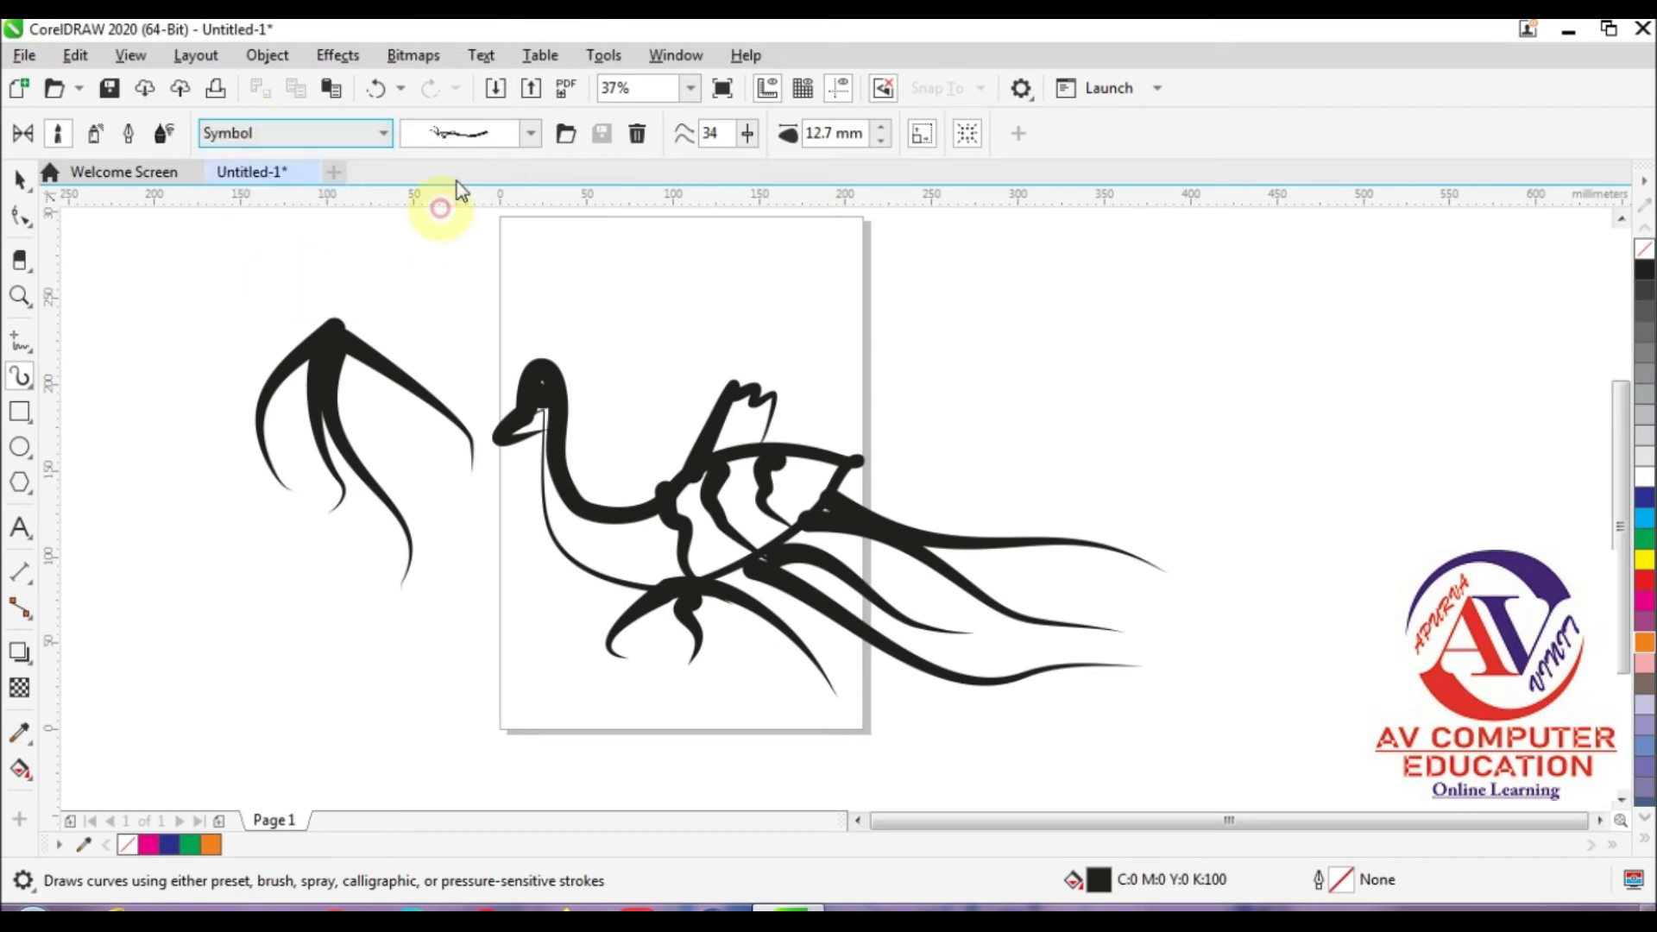
left_click(473, 132)
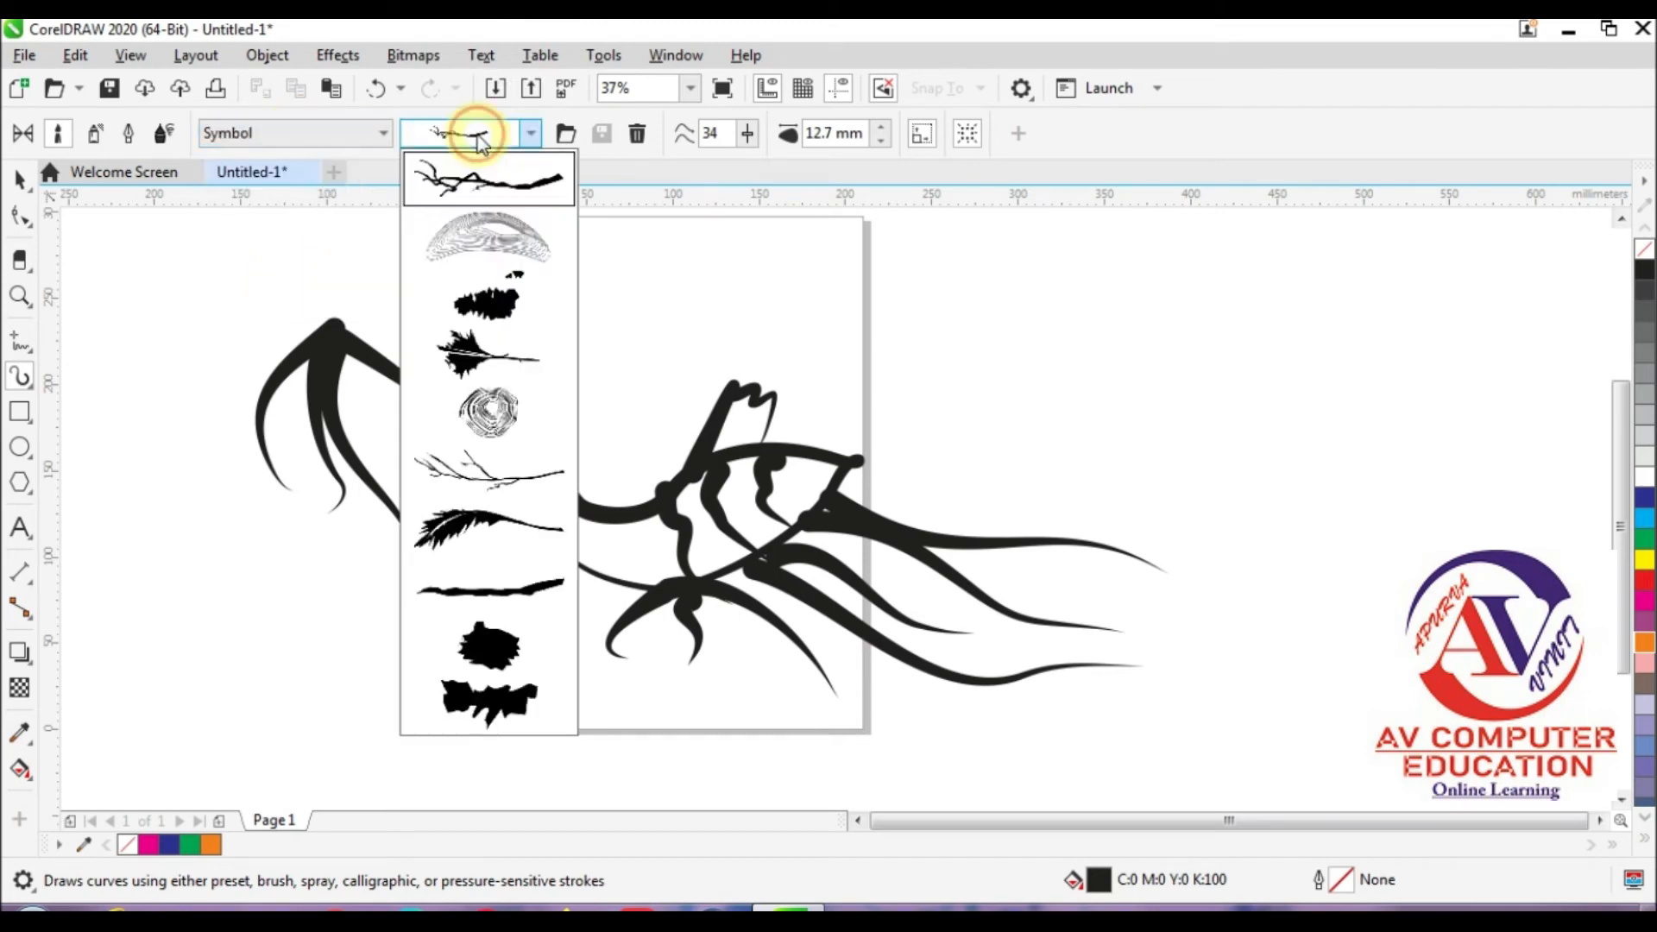
left_click(494, 517)
Step: Draw five feather strokes, one arching above the bird's tail and four sweeping across its body and rear edge
mouse_move(714, 287)
left_mouse_down()
mouse_move(904, 325)
mouse_move(994, 447)
left_mouse_up()
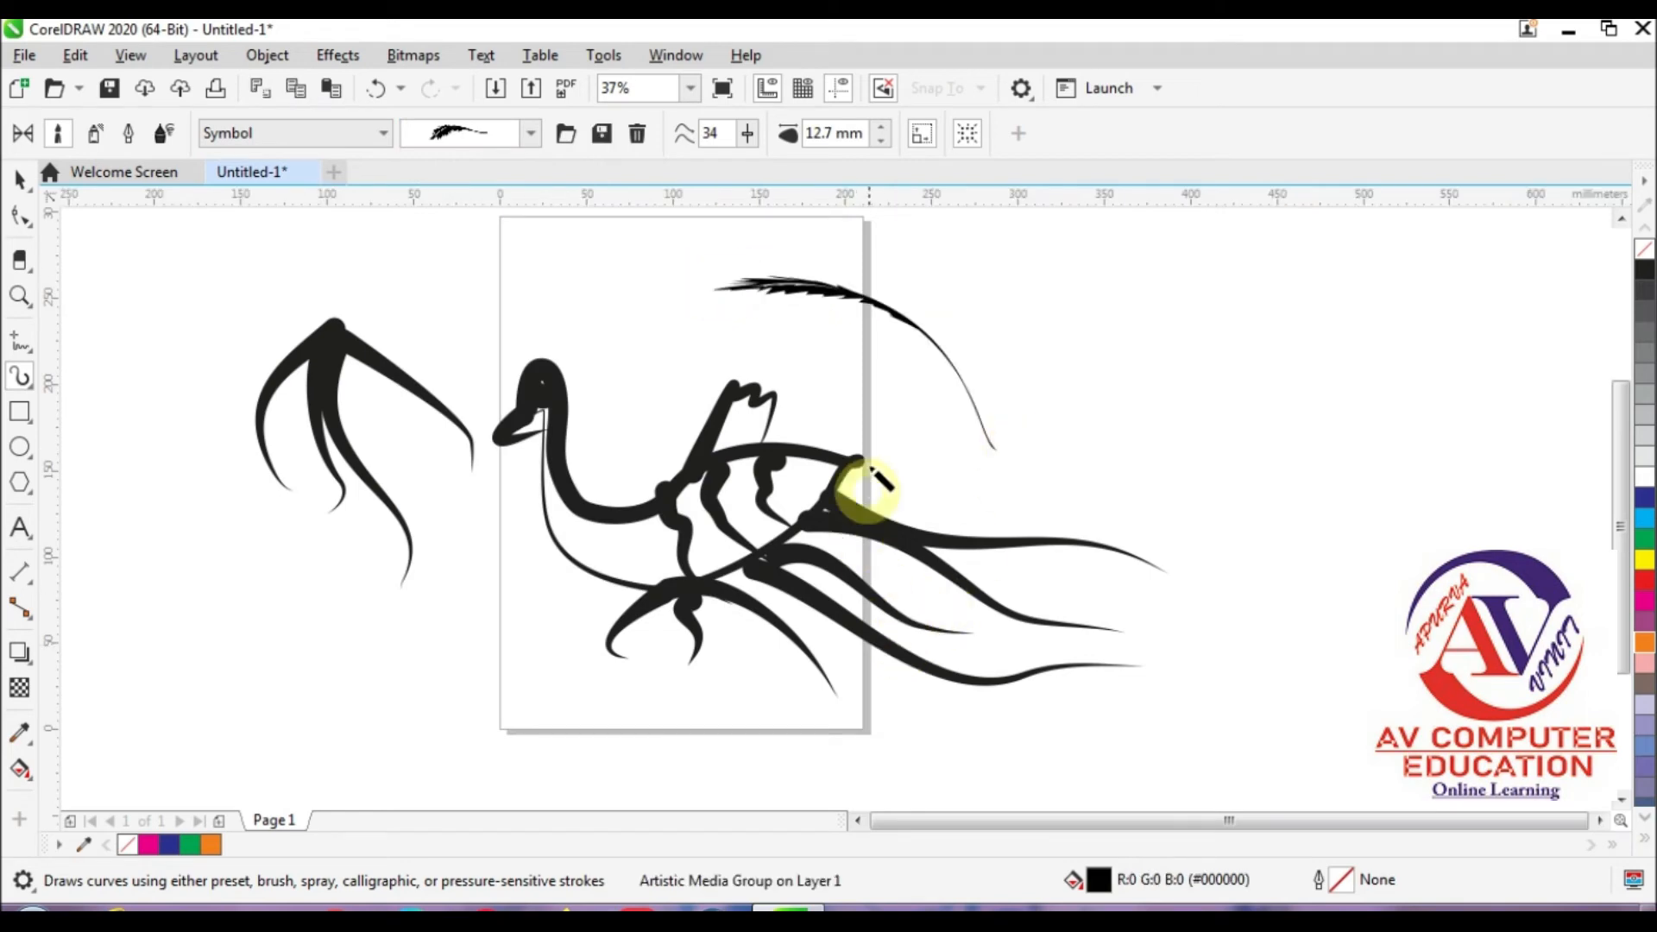
left_click_drag(928, 400, 691, 471)
left_click_drag(969, 433, 810, 486)
mouse_move(1013, 479)
left_mouse_down()
mouse_move(841, 510)
mouse_move(757, 602)
left_mouse_up()
mouse_move(803, 516)
left_mouse_down()
mouse_move(762, 507)
mouse_move(632, 594)
left_mouse_up()
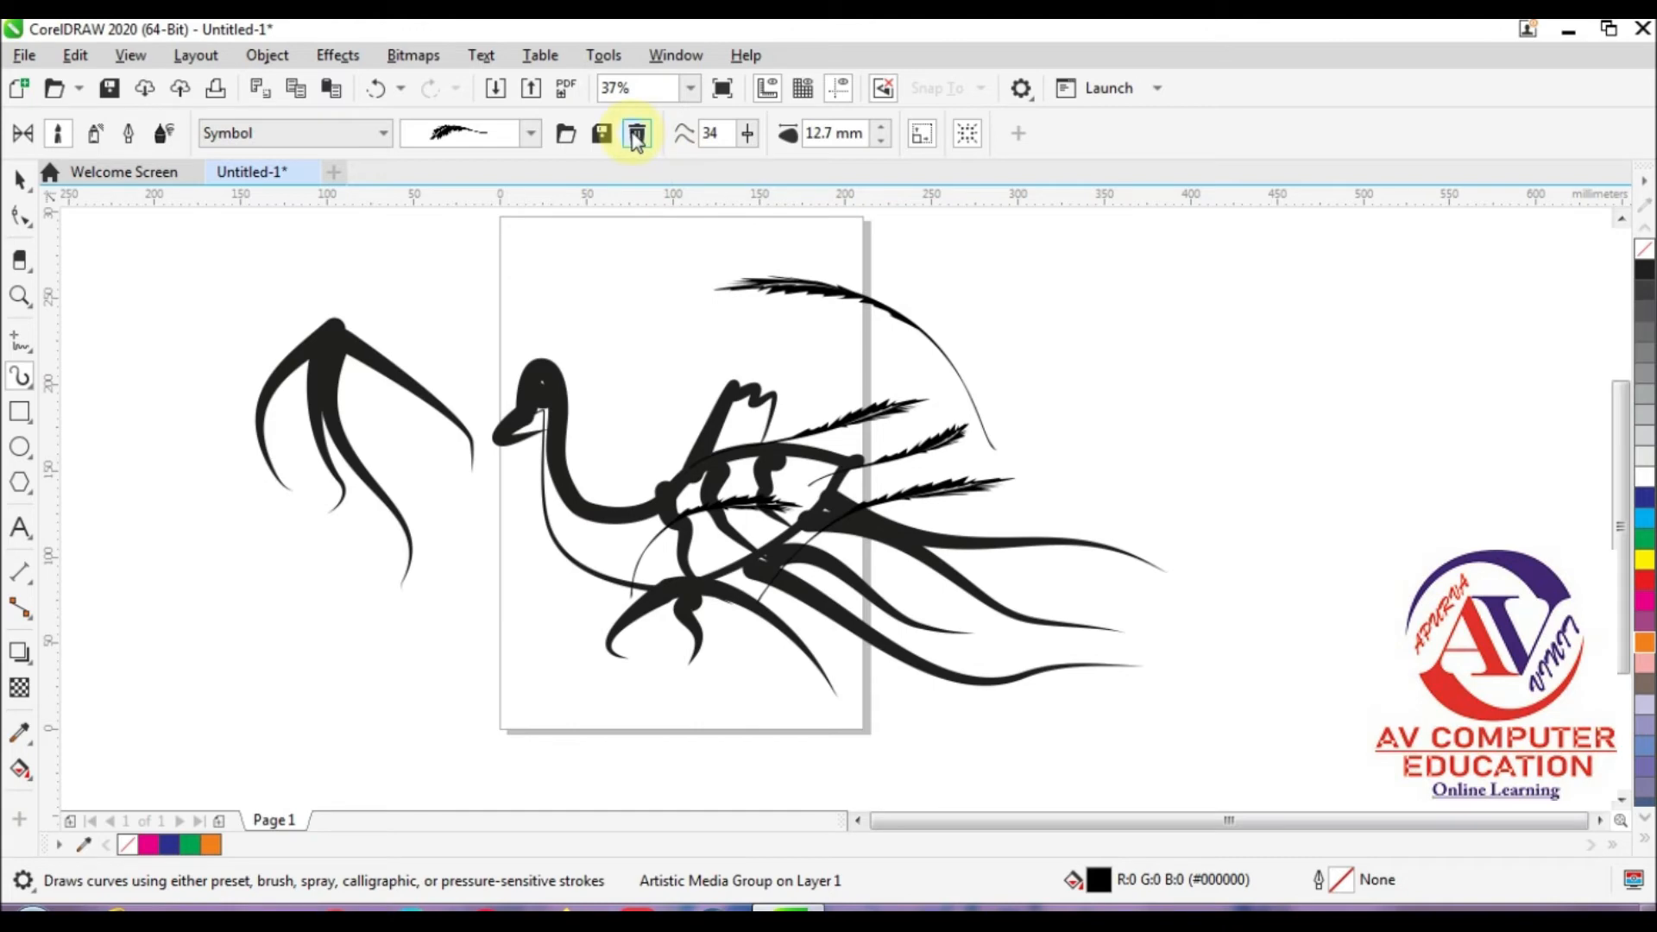
Step: Draw one feather stroke above the bird's head with freehand smoothing 8 and another above its tail with smoothing 90
mouse_move(751, 138)
left_mouse_down()
mouse_move(753, 166)
mouse_move(729, 165)
left_mouse_up()
mouse_move(571, 252)
left_mouse_down()
mouse_move(635, 340)
mouse_move(636, 445)
left_mouse_up()
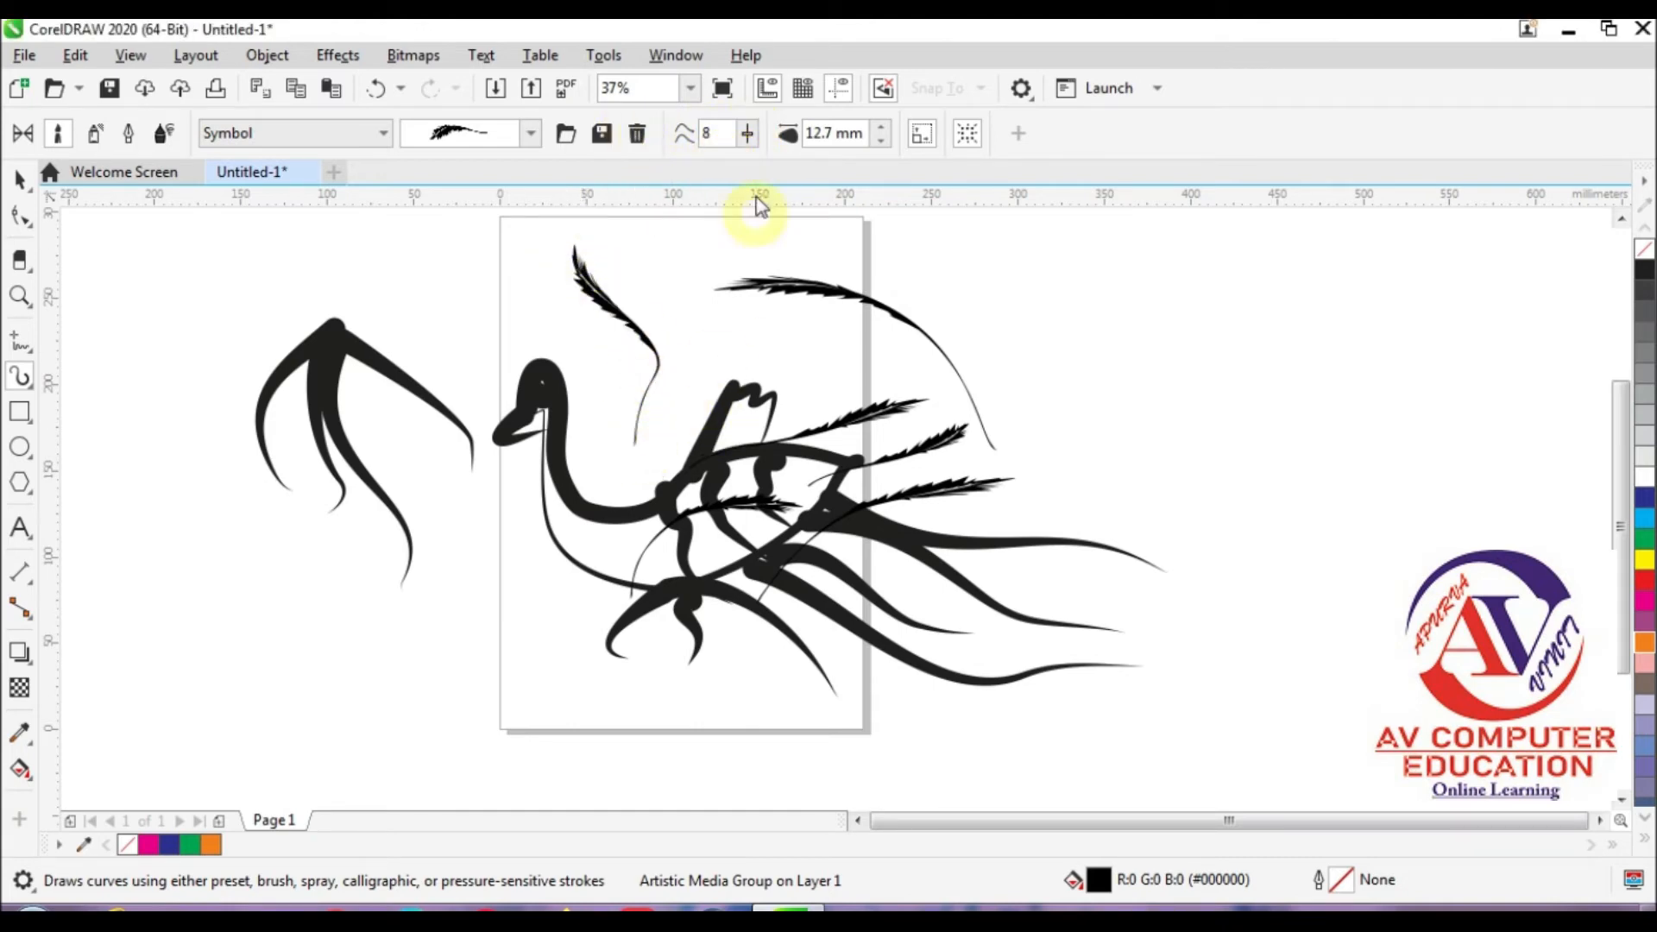
mouse_move(751, 143)
left_mouse_down()
mouse_move(751, 164)
mouse_move(843, 167)
left_mouse_up()
left_click_drag(990, 291, 933, 484)
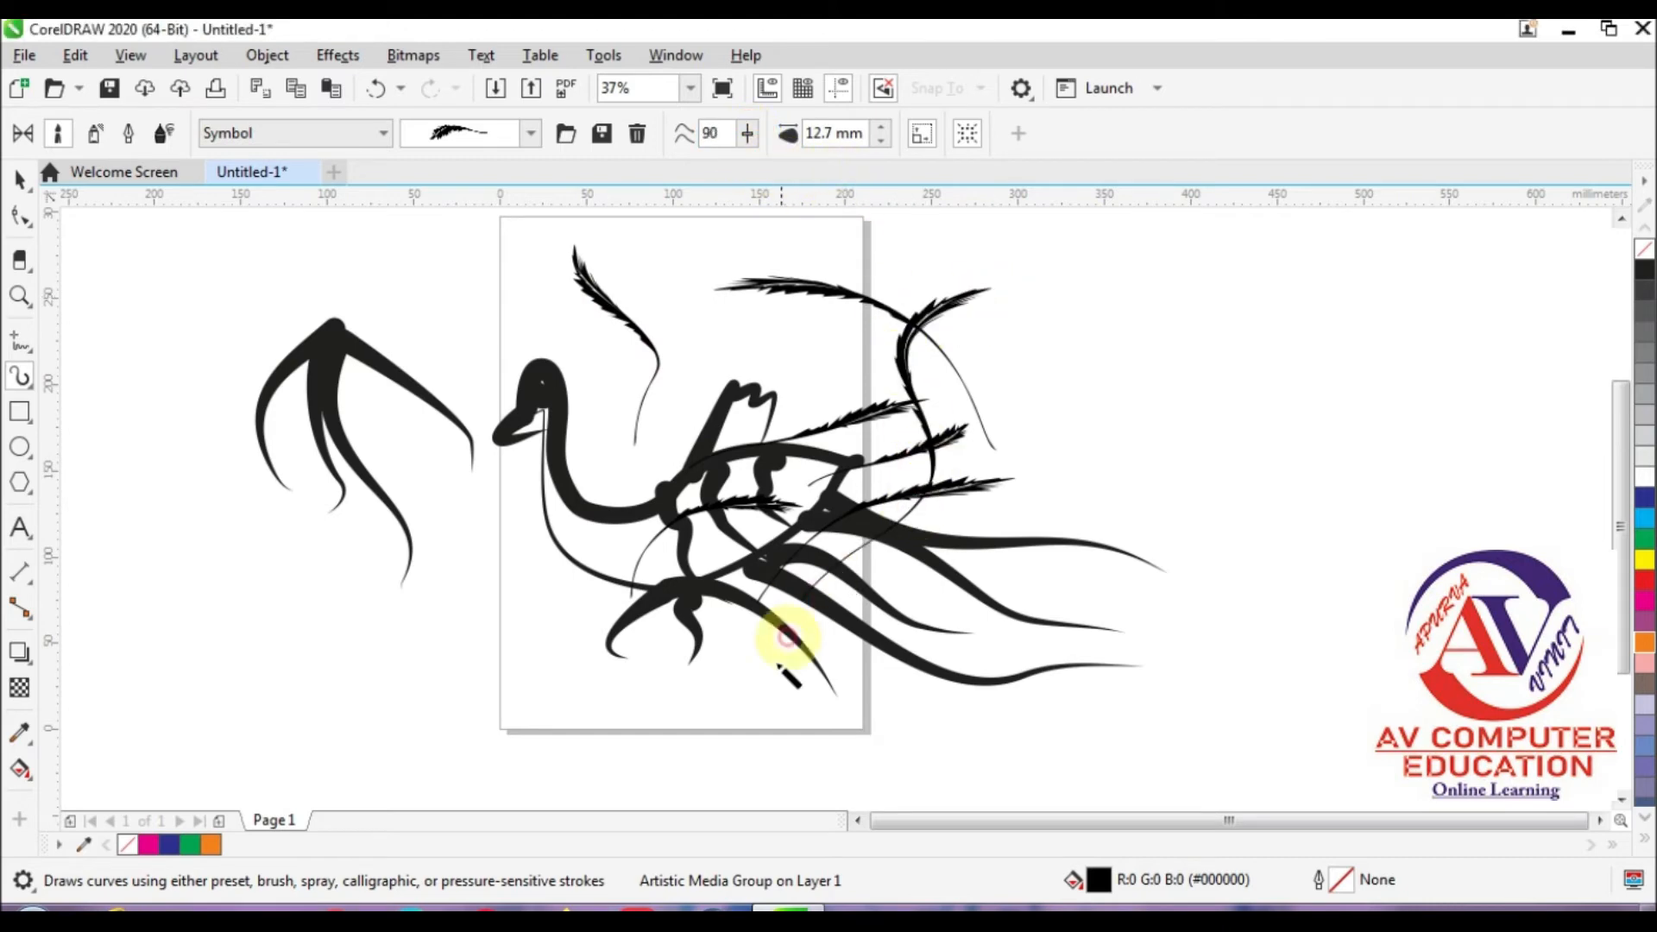
Step: Draw two curved feather strokes beyond the bird's tail using increased stroke widths, the second after setting the width to 50 mm
left_click(881, 128)
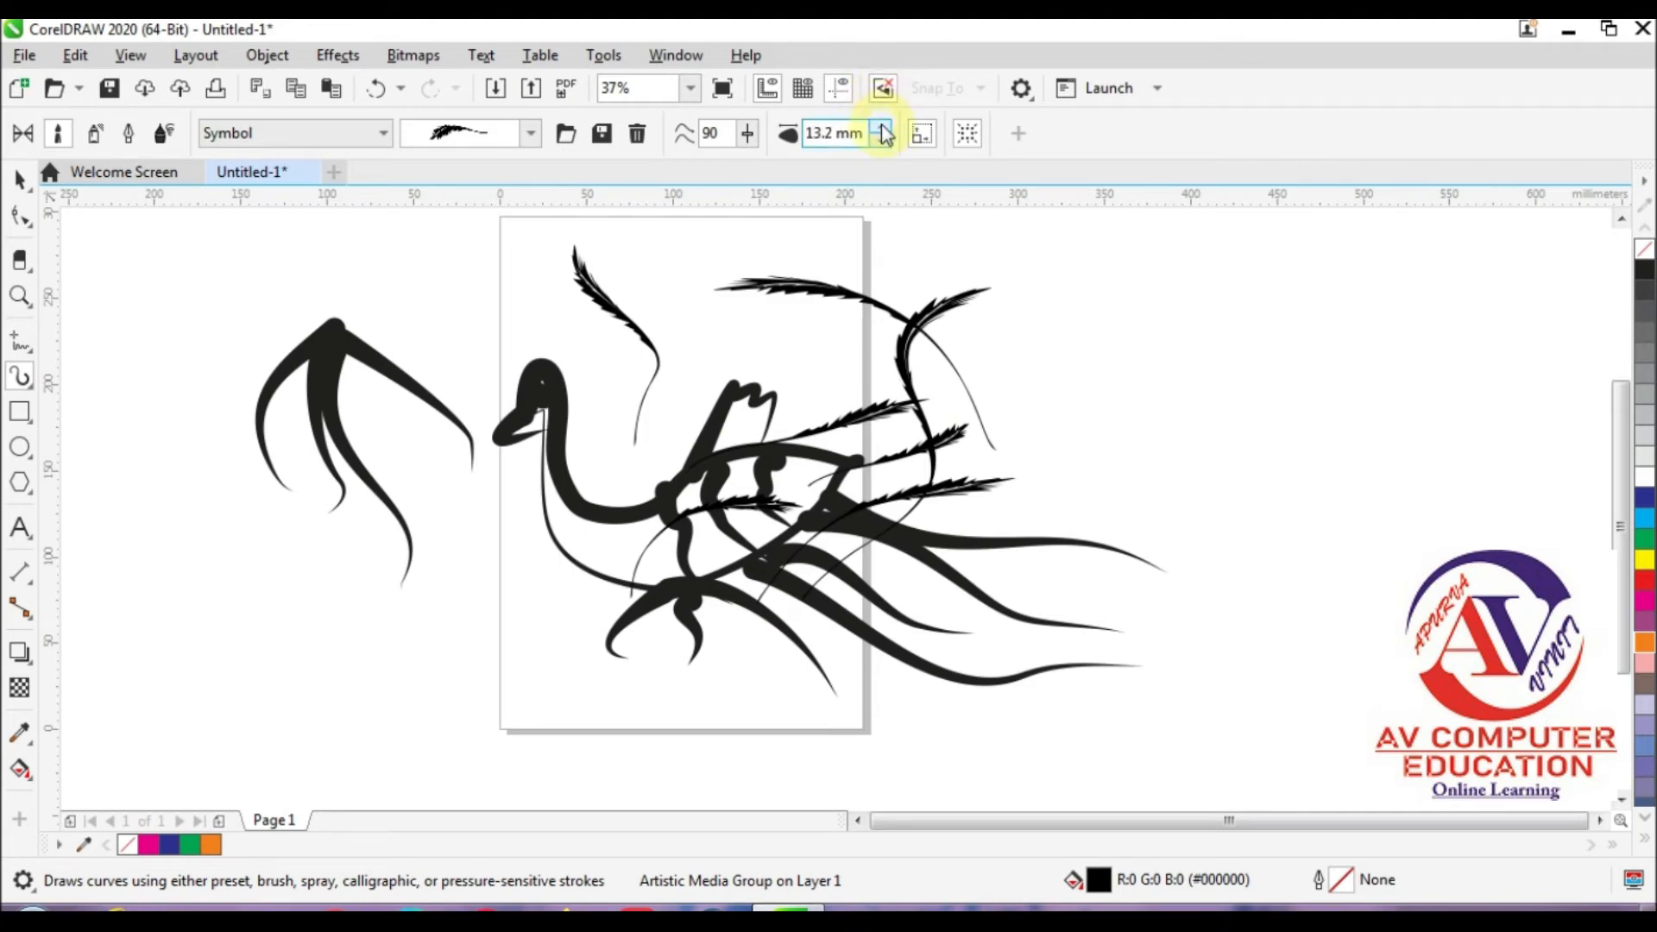
left_click(879, 126)
left_click(880, 126)
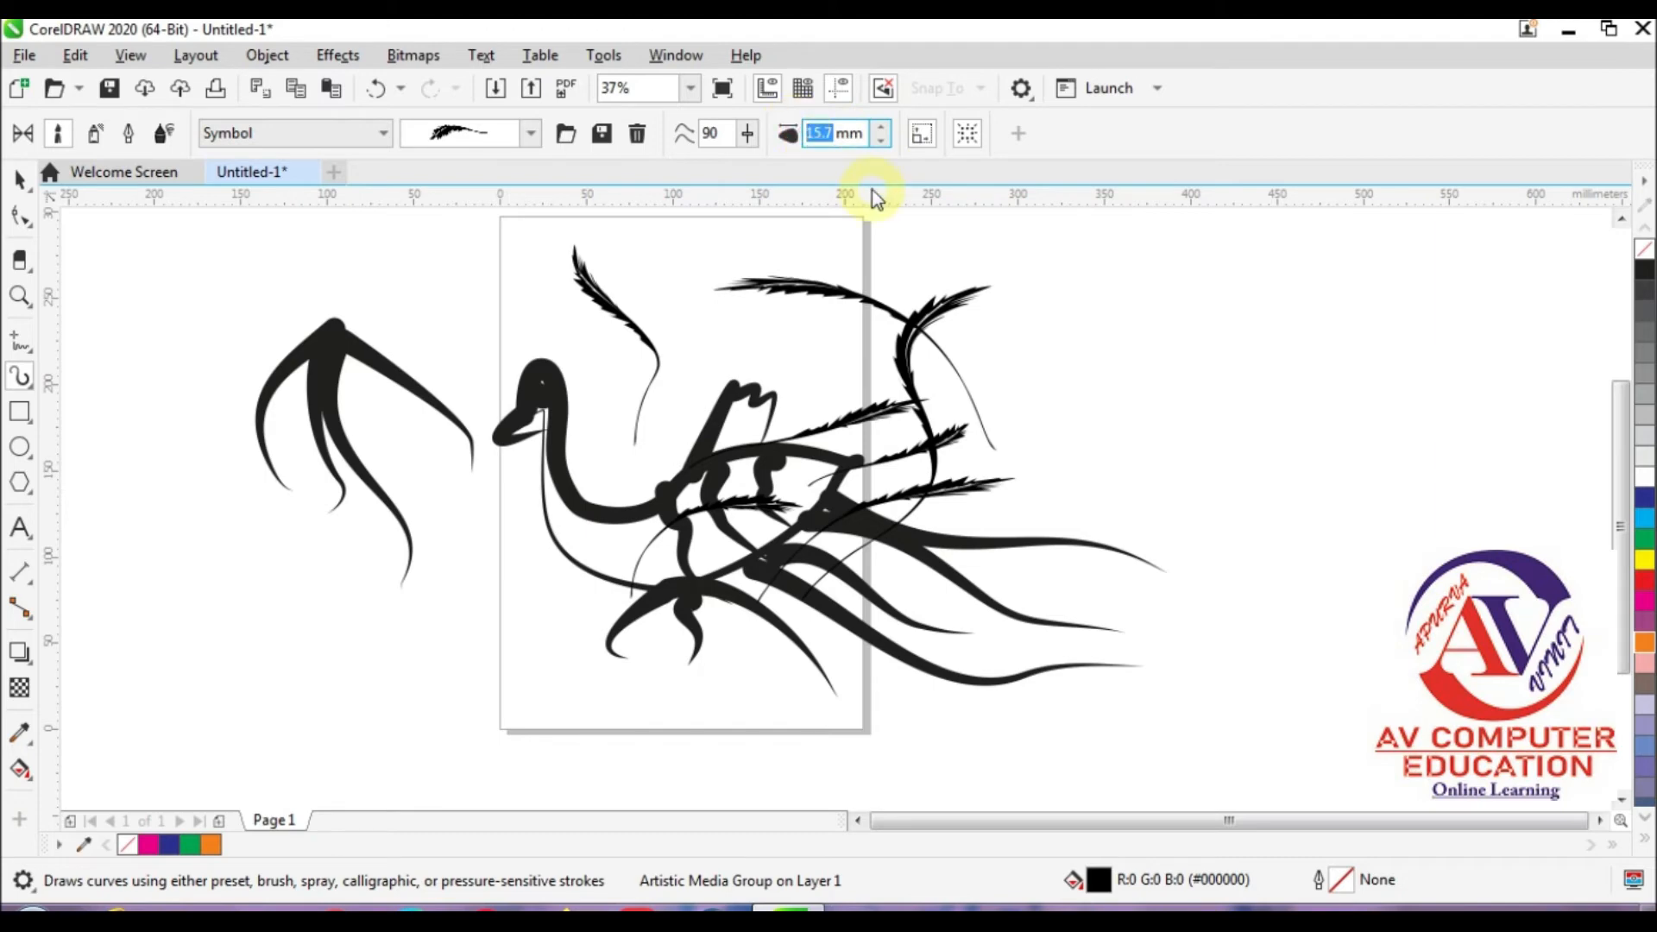
key("Return")
left_click_drag(1083, 281, 1029, 542)
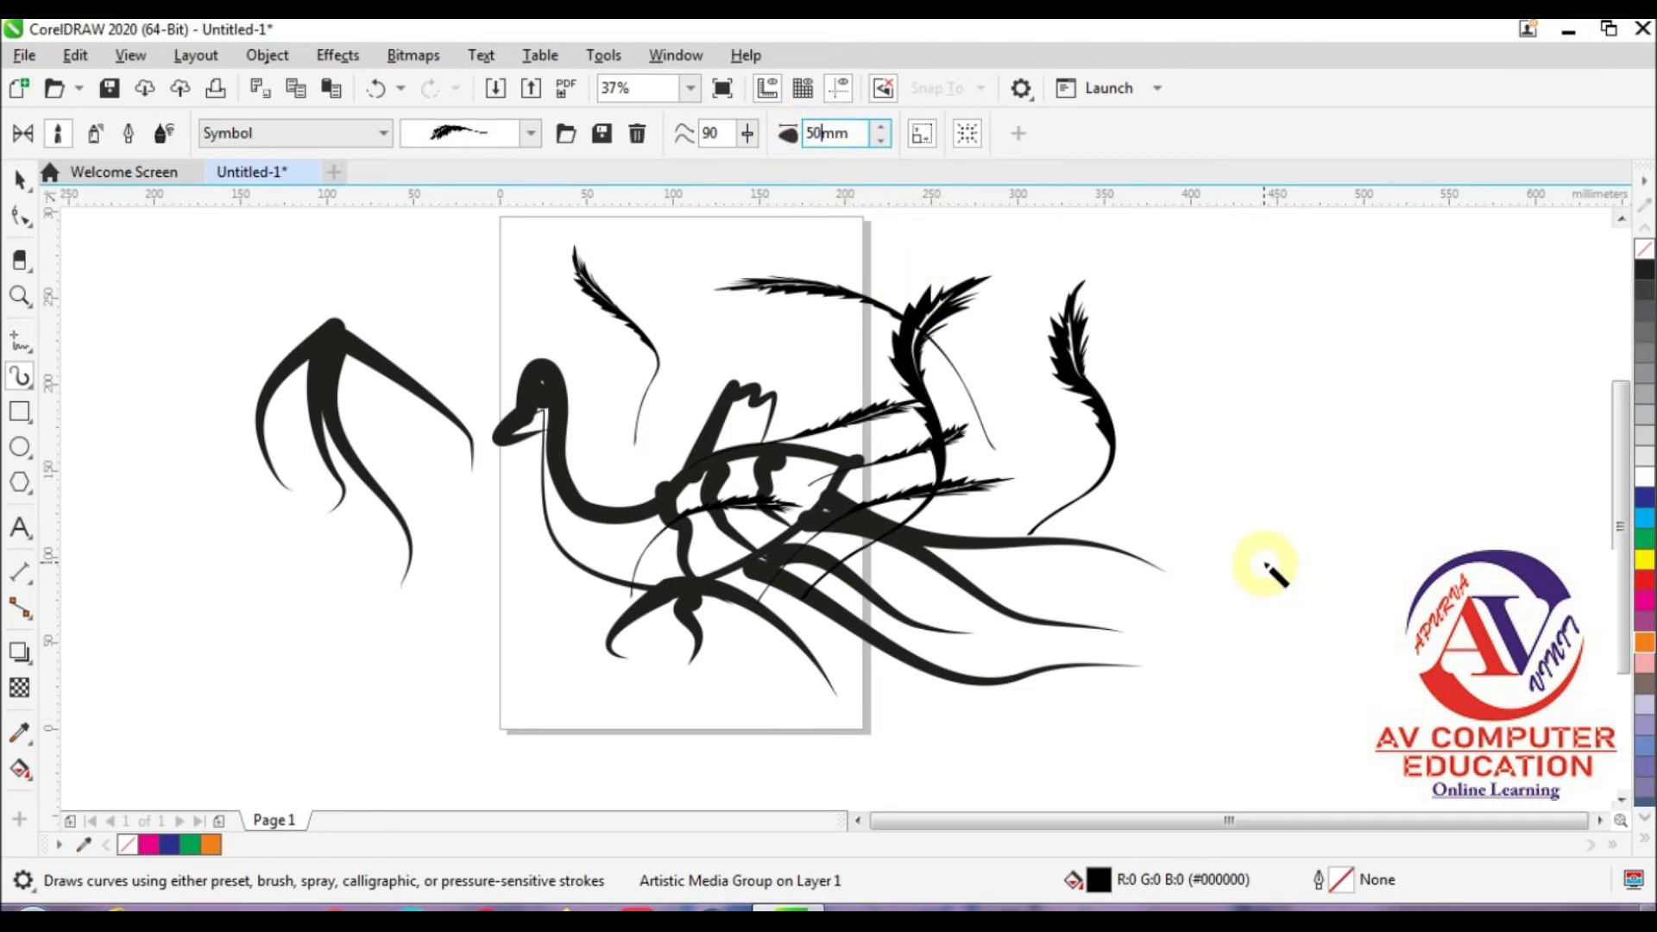
key("Return")
mouse_move(1184, 275)
left_mouse_down()
mouse_move(1182, 462)
mouse_move(1151, 546)
left_mouse_up()
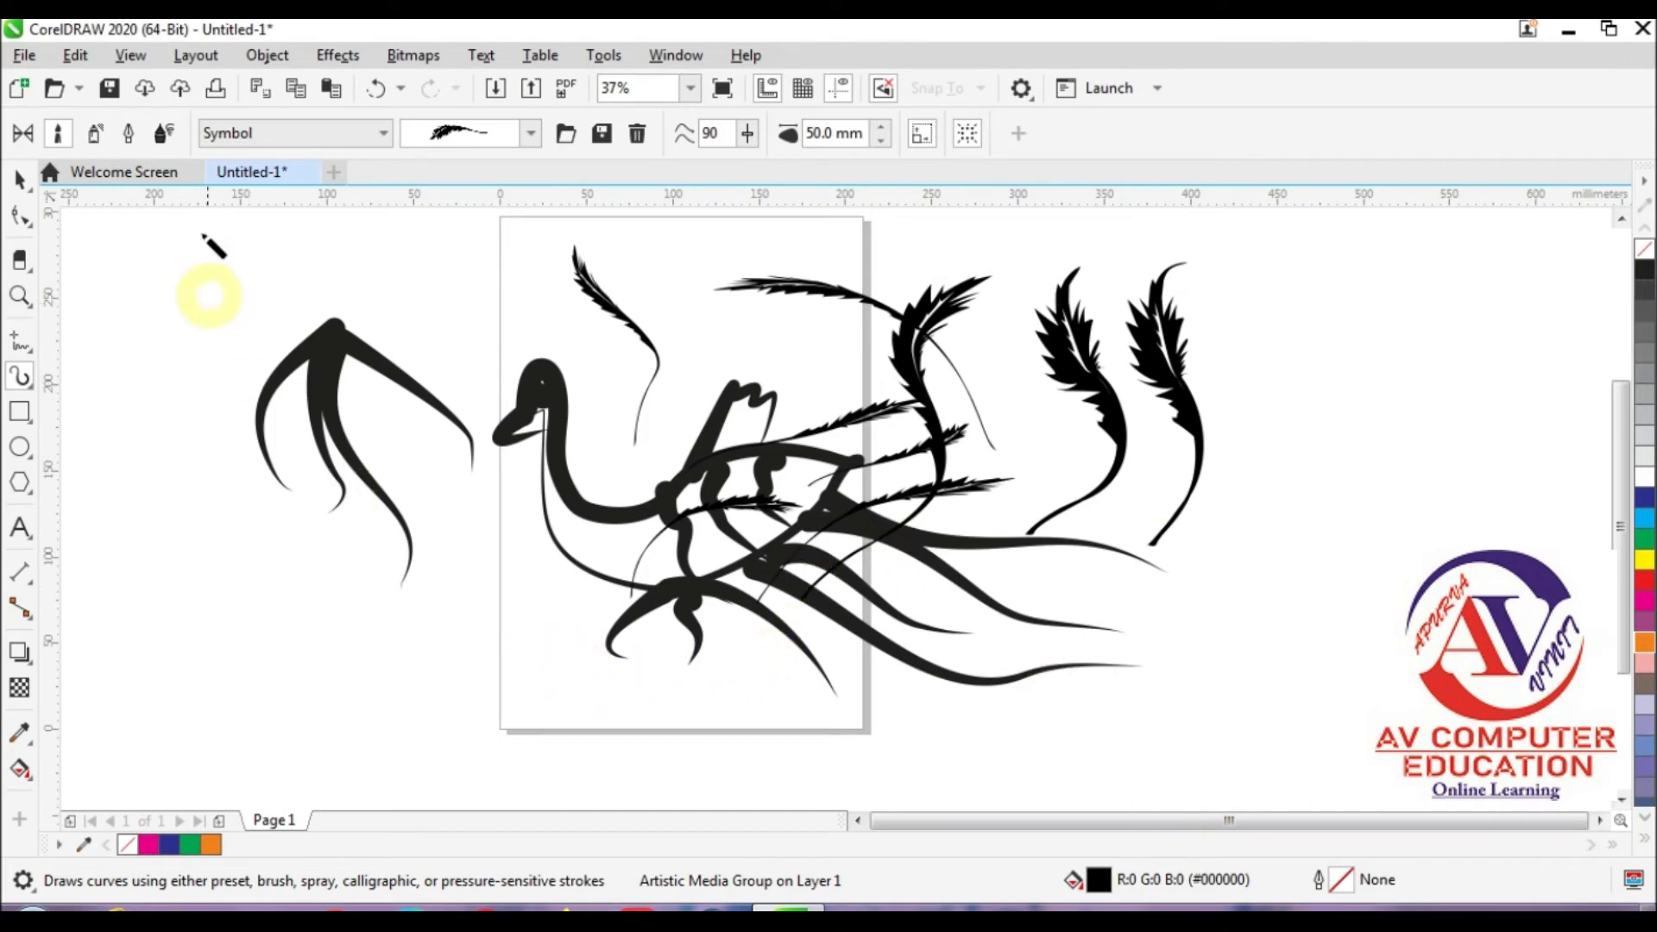
Step: Switch Artistic Media to the Sprayer and choose the green leaves pattern from the Plants category
left_click(95, 134)
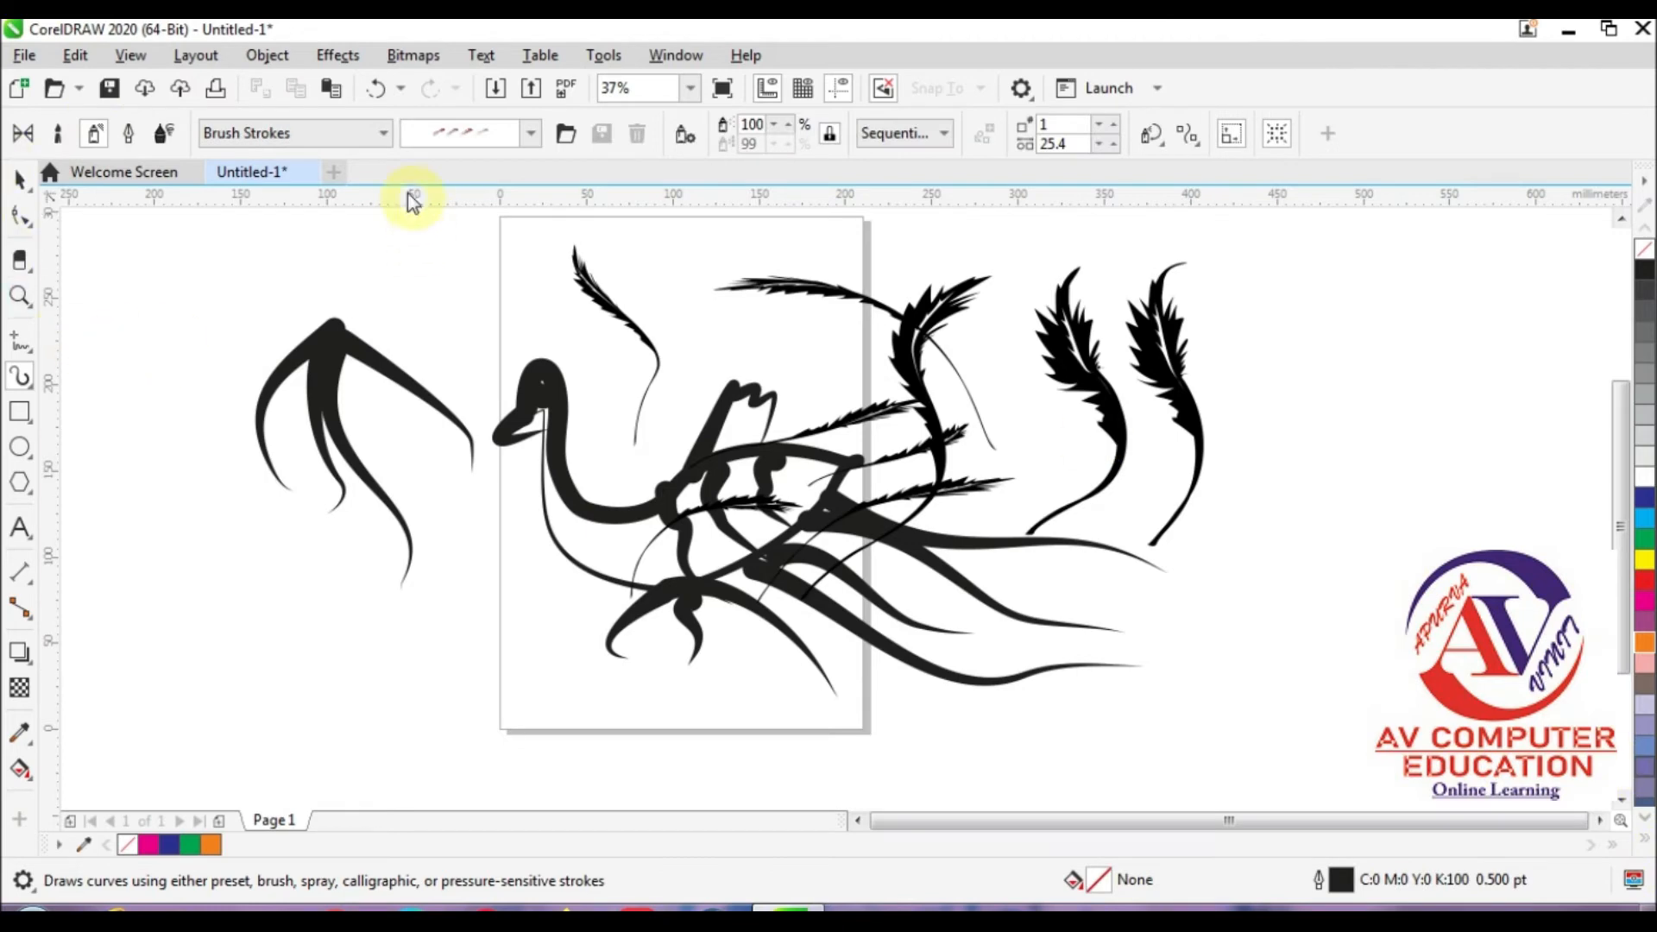
left_click(215, 136)
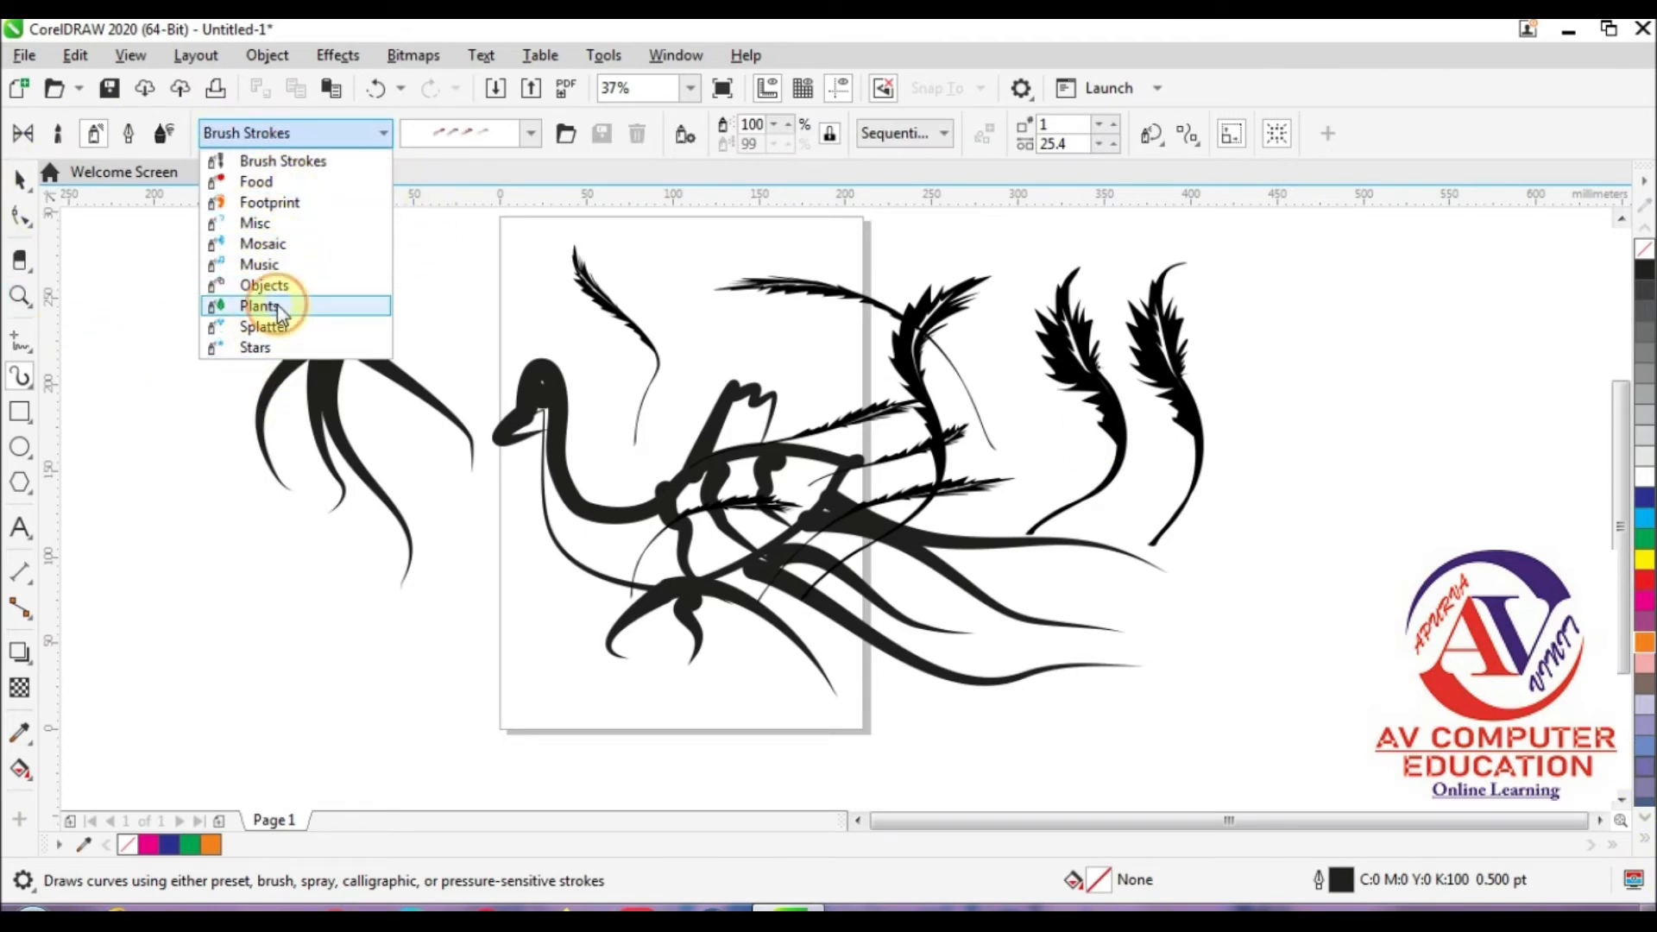
left_click(259, 305)
left_click(411, 138)
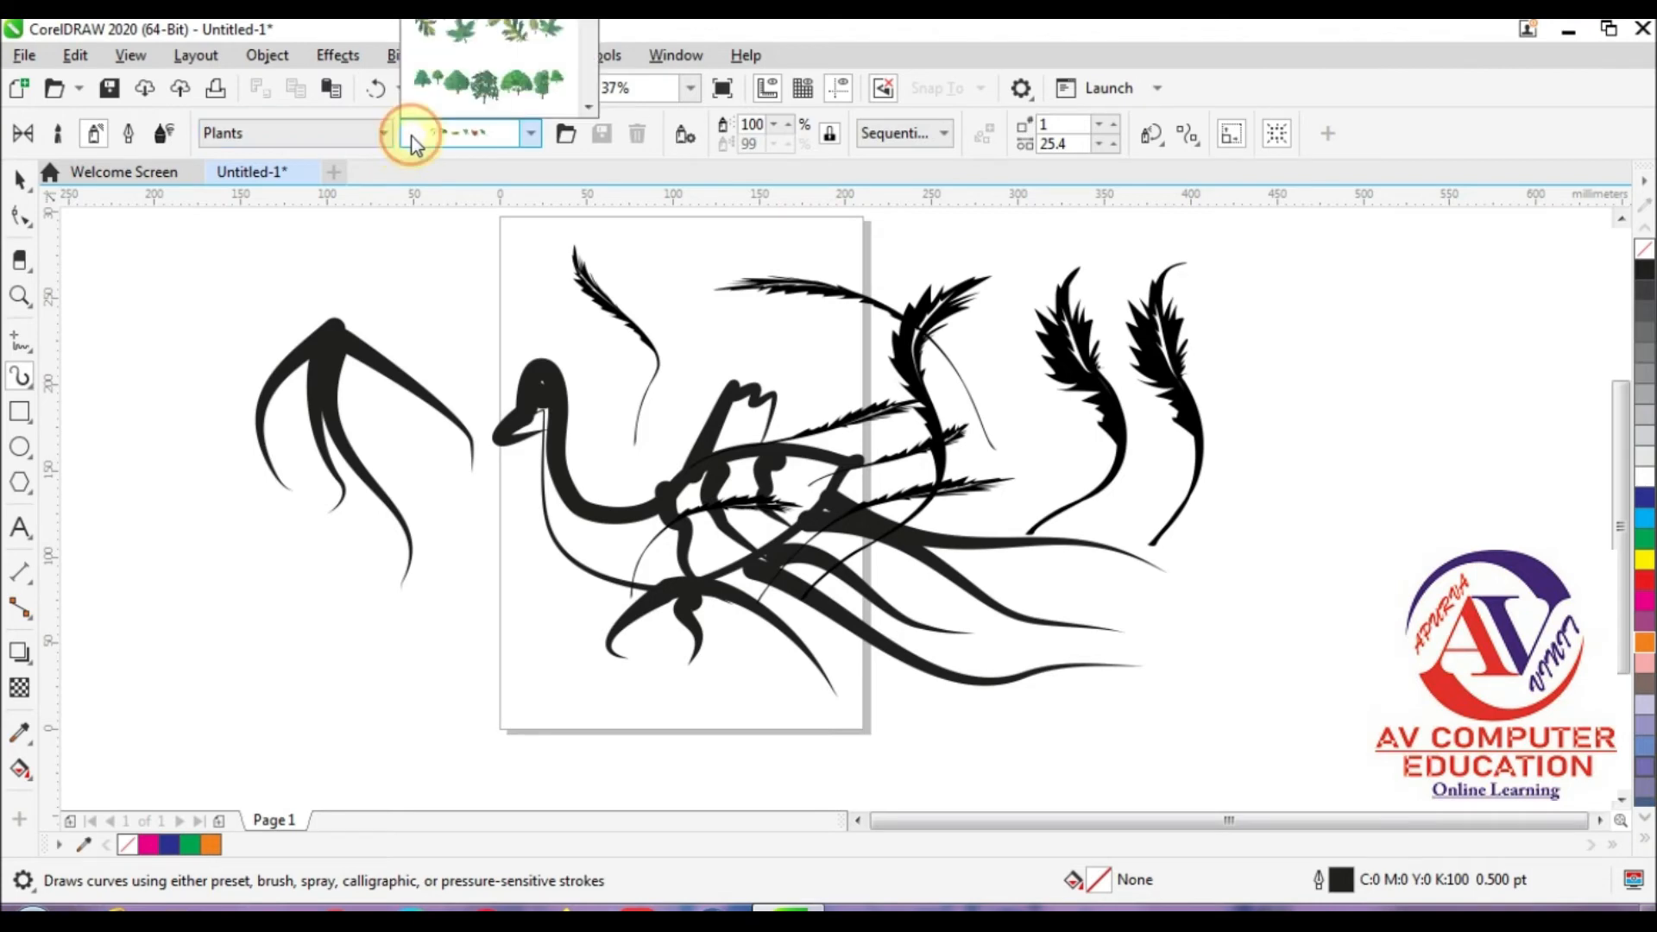
left_click(516, 35)
Step: Spray three strands of leaves, across the bird's legs, over its breast and beside the page's lower left edge
mouse_move(562, 629)
left_mouse_down()
mouse_move(565, 676)
mouse_move(610, 679)
mouse_move(730, 575)
left_mouse_up()
left_click_drag(706, 672, 518, 487)
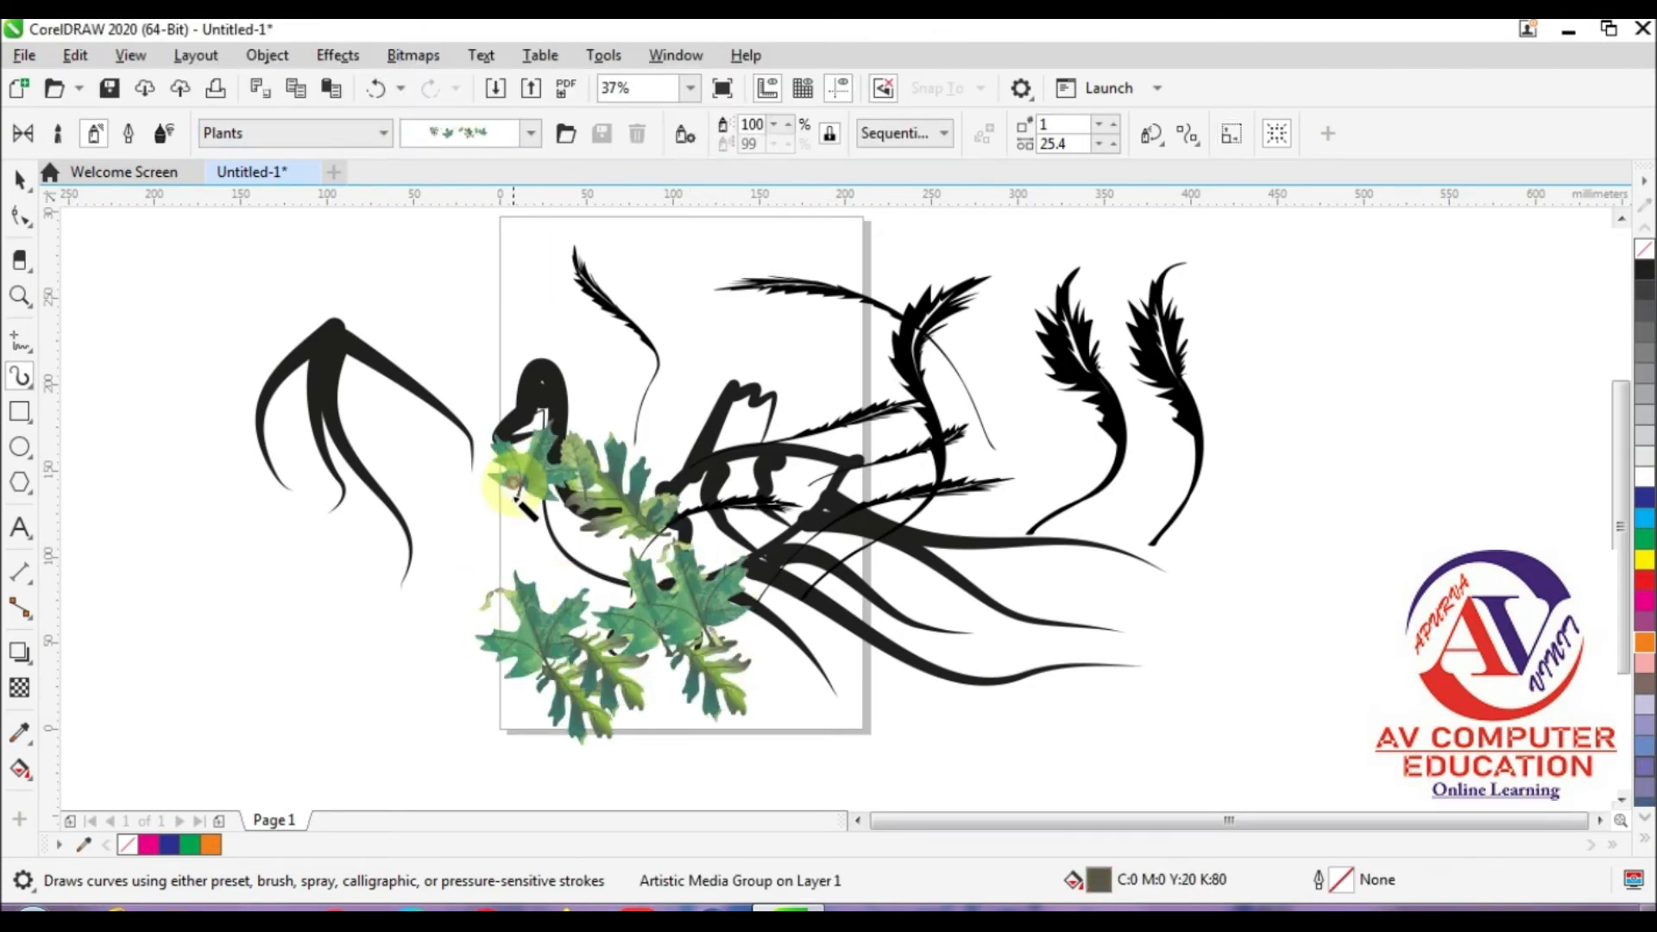
left_click_drag(486, 608, 351, 510)
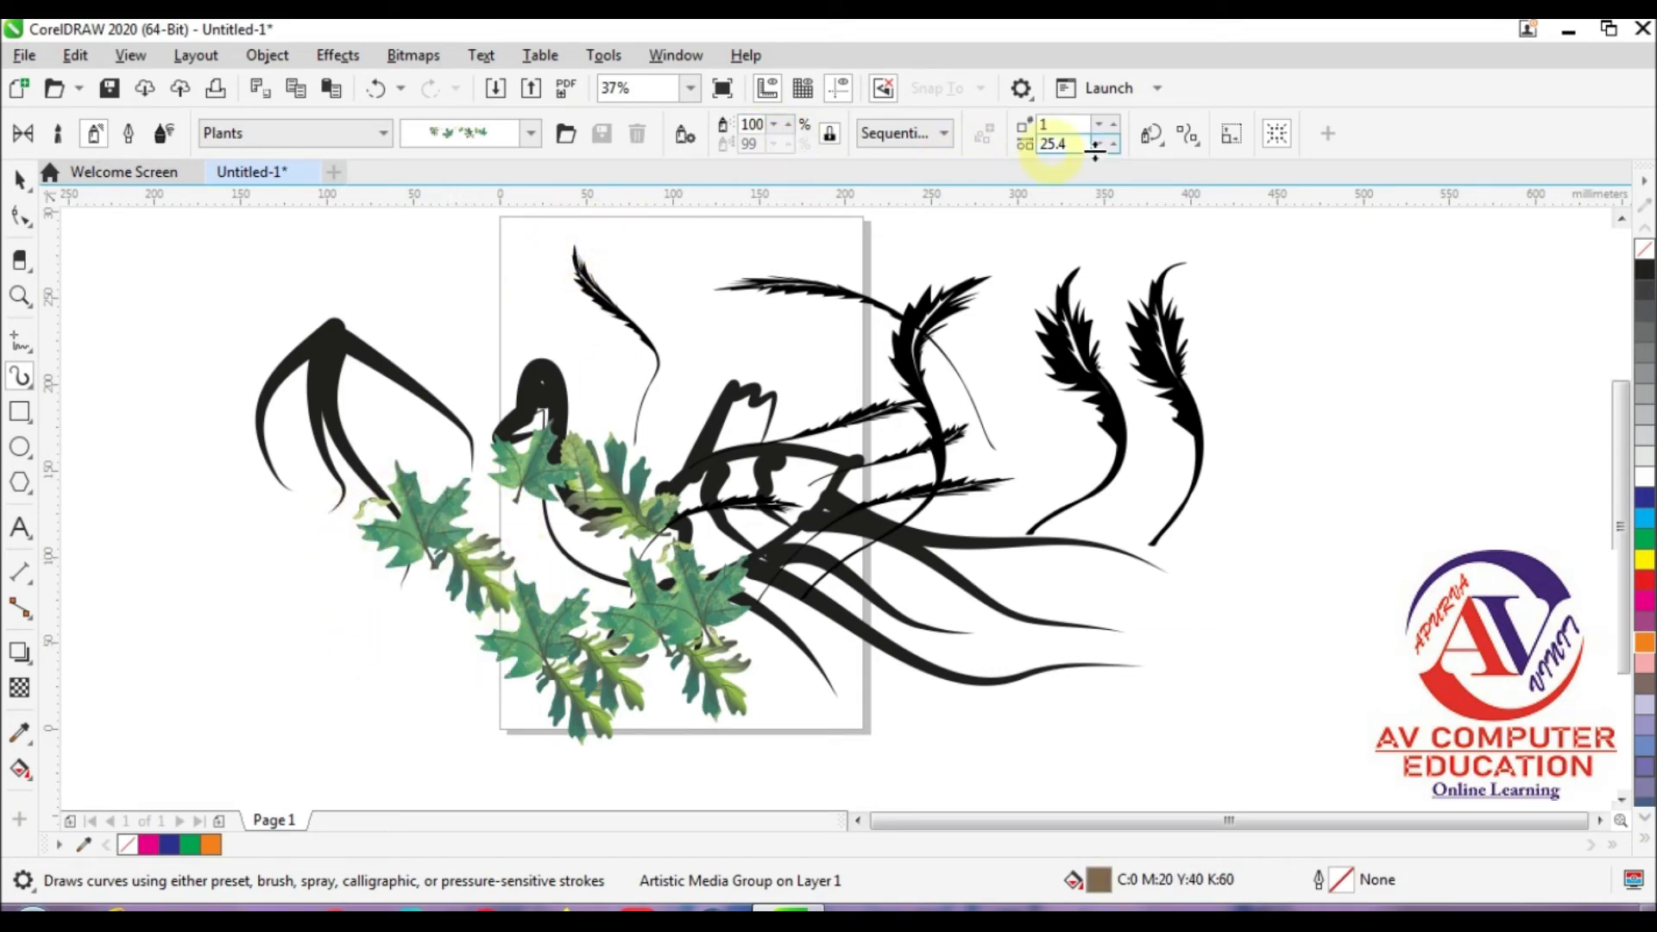
Step: Increase the number of images per dab on the leaf strand beside the page
left_click(1113, 127)
left_click(1112, 127)
left_click(1113, 127)
left_click(1113, 127)
left_click(1113, 127)
left_click(1113, 126)
left_click(1113, 127)
left_click(1099, 130)
left_click(1099, 129)
left_click(1098, 129)
left_click(1099, 129)
Step: Spray a leaf strand down above the bird's back and set it to 5 images per dab with 29.4 mm spacing
left_click_drag(706, 291, 630, 466)
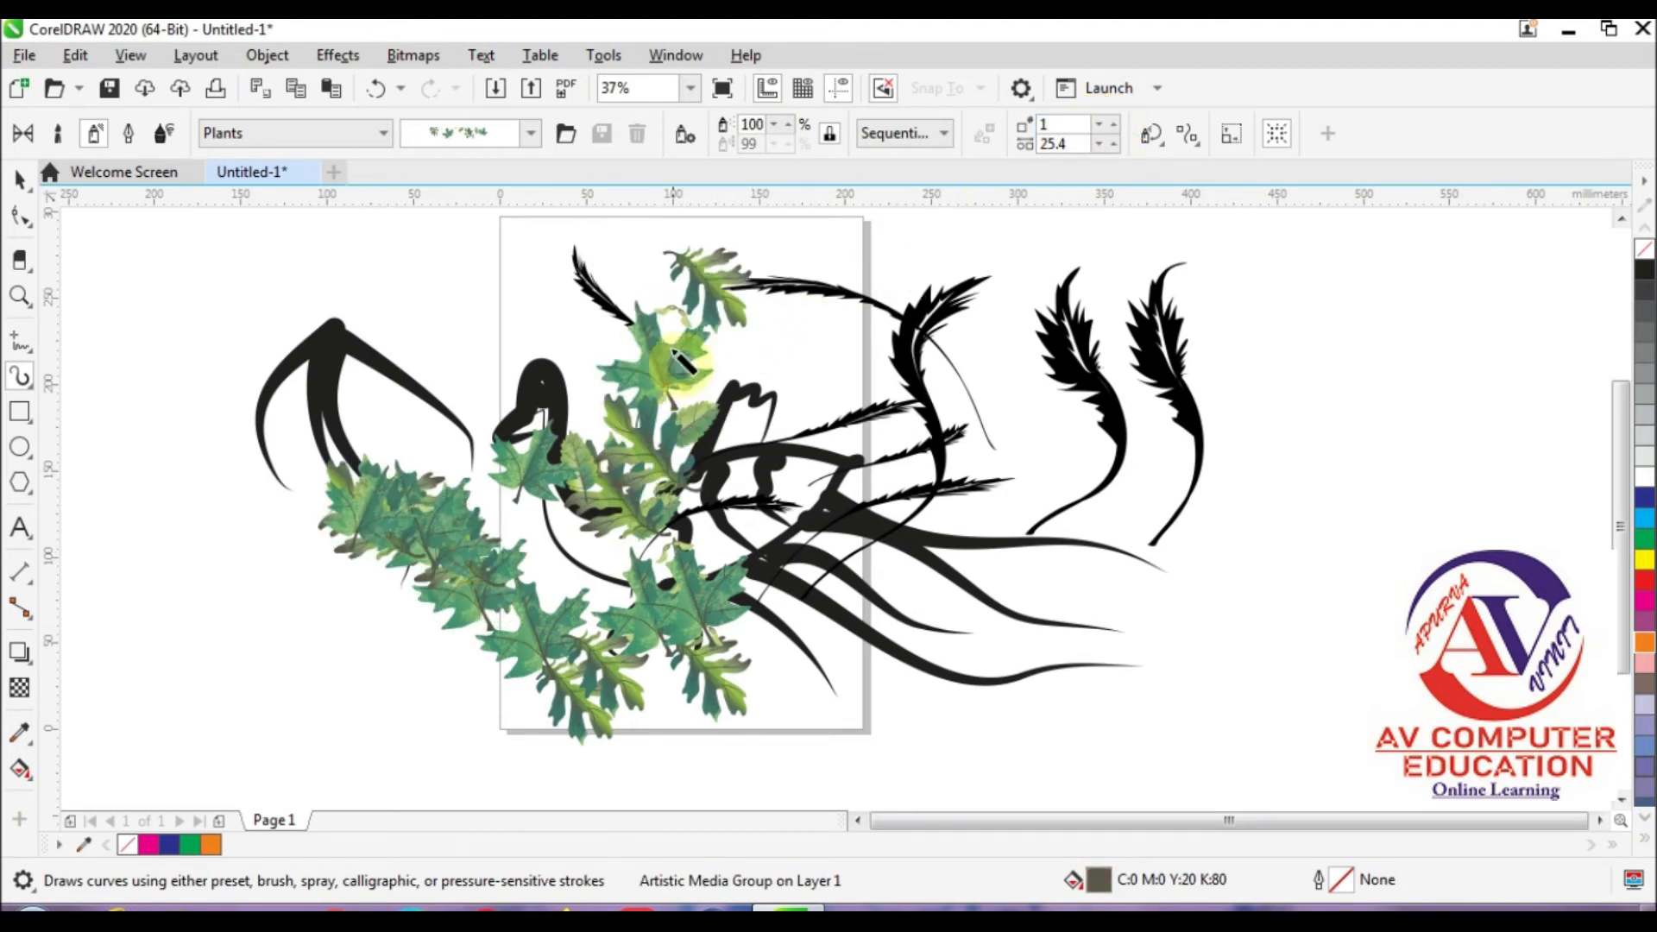
left_click(1100, 127)
left_click(1101, 128)
left_click(1101, 128)
left_click(1115, 126)
left_click(1115, 126)
left_click(1115, 126)
left_click(1114, 143)
left_click(1114, 143)
left_click(1113, 144)
left_click(1113, 144)
left_click(1113, 143)
Step: Spray a leaf strand in sequential order down from the page's upper left corner and slightly enlarge its leaves
left_click(945, 133)
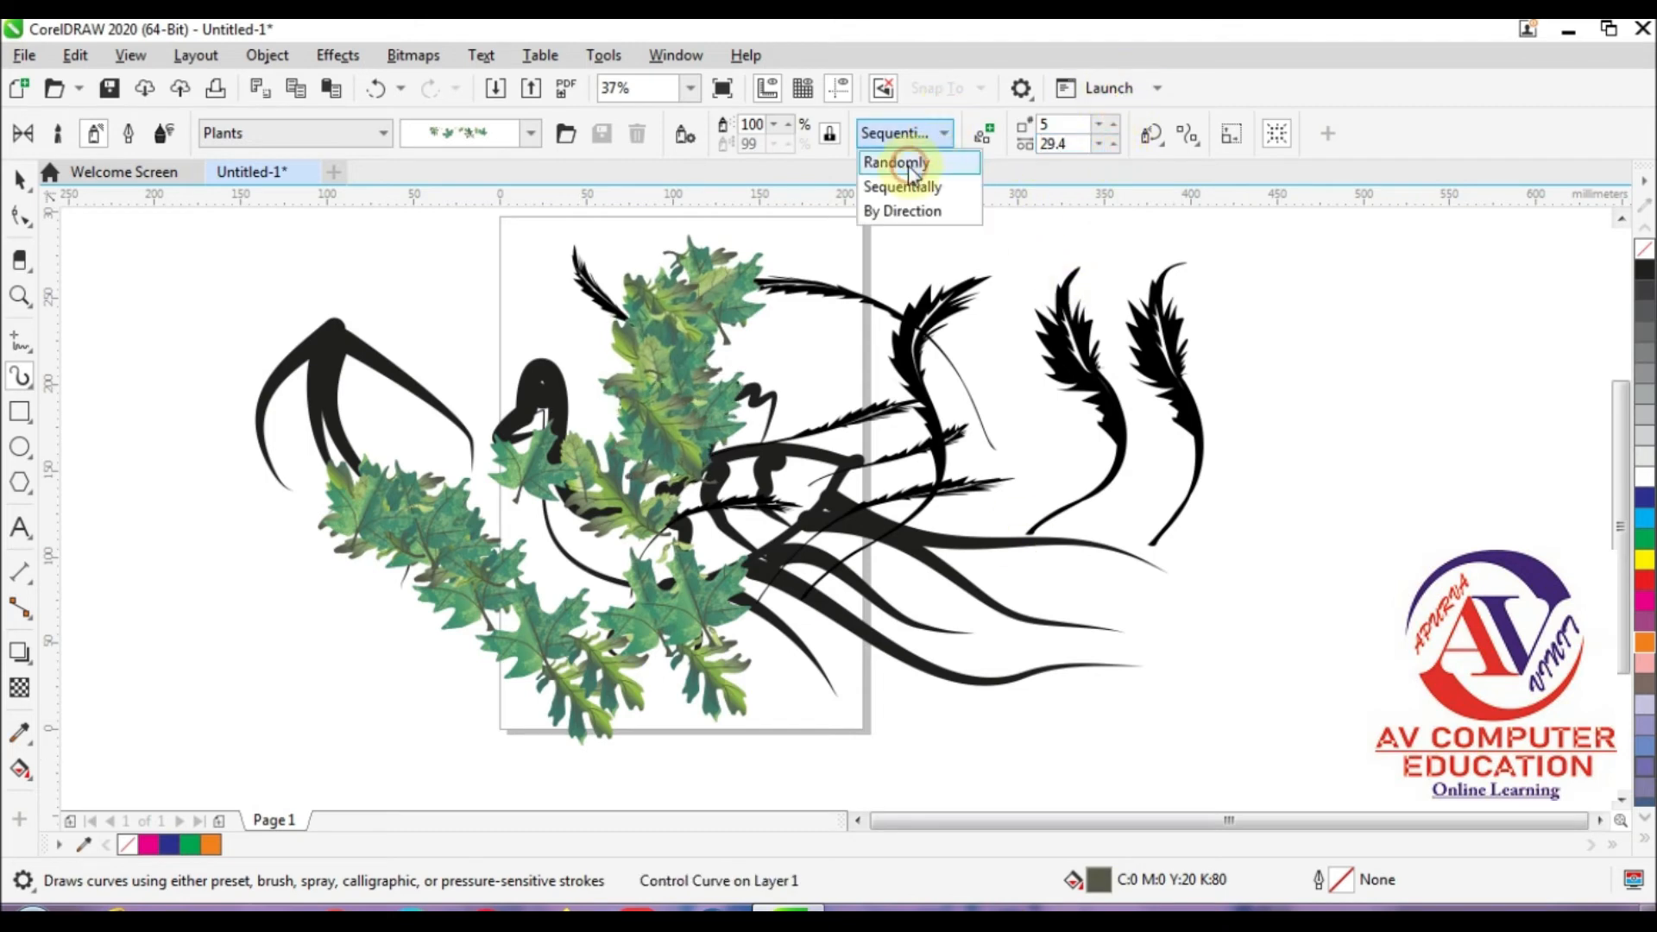
left_click(906, 189)
mouse_move(490, 243)
left_mouse_down()
mouse_move(432, 330)
mouse_move(435, 380)
left_mouse_up()
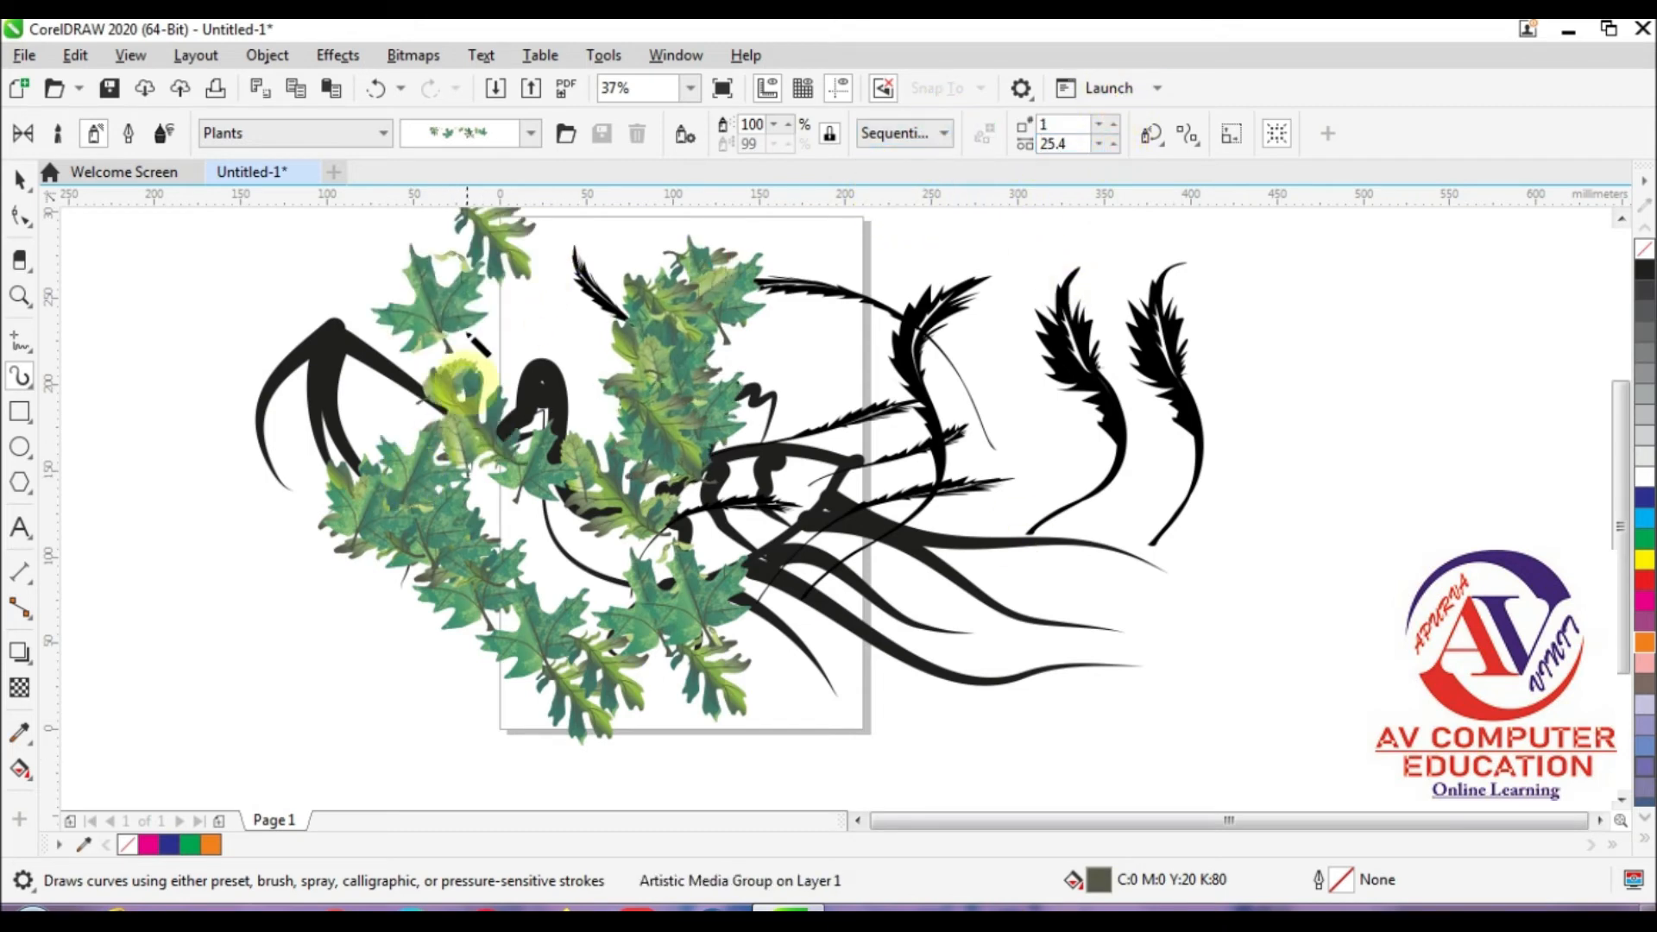
left_click(788, 125)
left_click(788, 125)
left_click(788, 125)
left_click(788, 125)
left_click(788, 125)
left_click(788, 125)
Step: Spray two more leaf strands, one across the base of the bird's tail and one far to the right of the page
mouse_move(860, 375)
left_mouse_down()
mouse_move(899, 348)
mouse_move(756, 605)
left_mouse_up()
mouse_move(1388, 356)
left_mouse_down()
mouse_move(1315, 466)
mouse_move(1249, 728)
left_mouse_up()
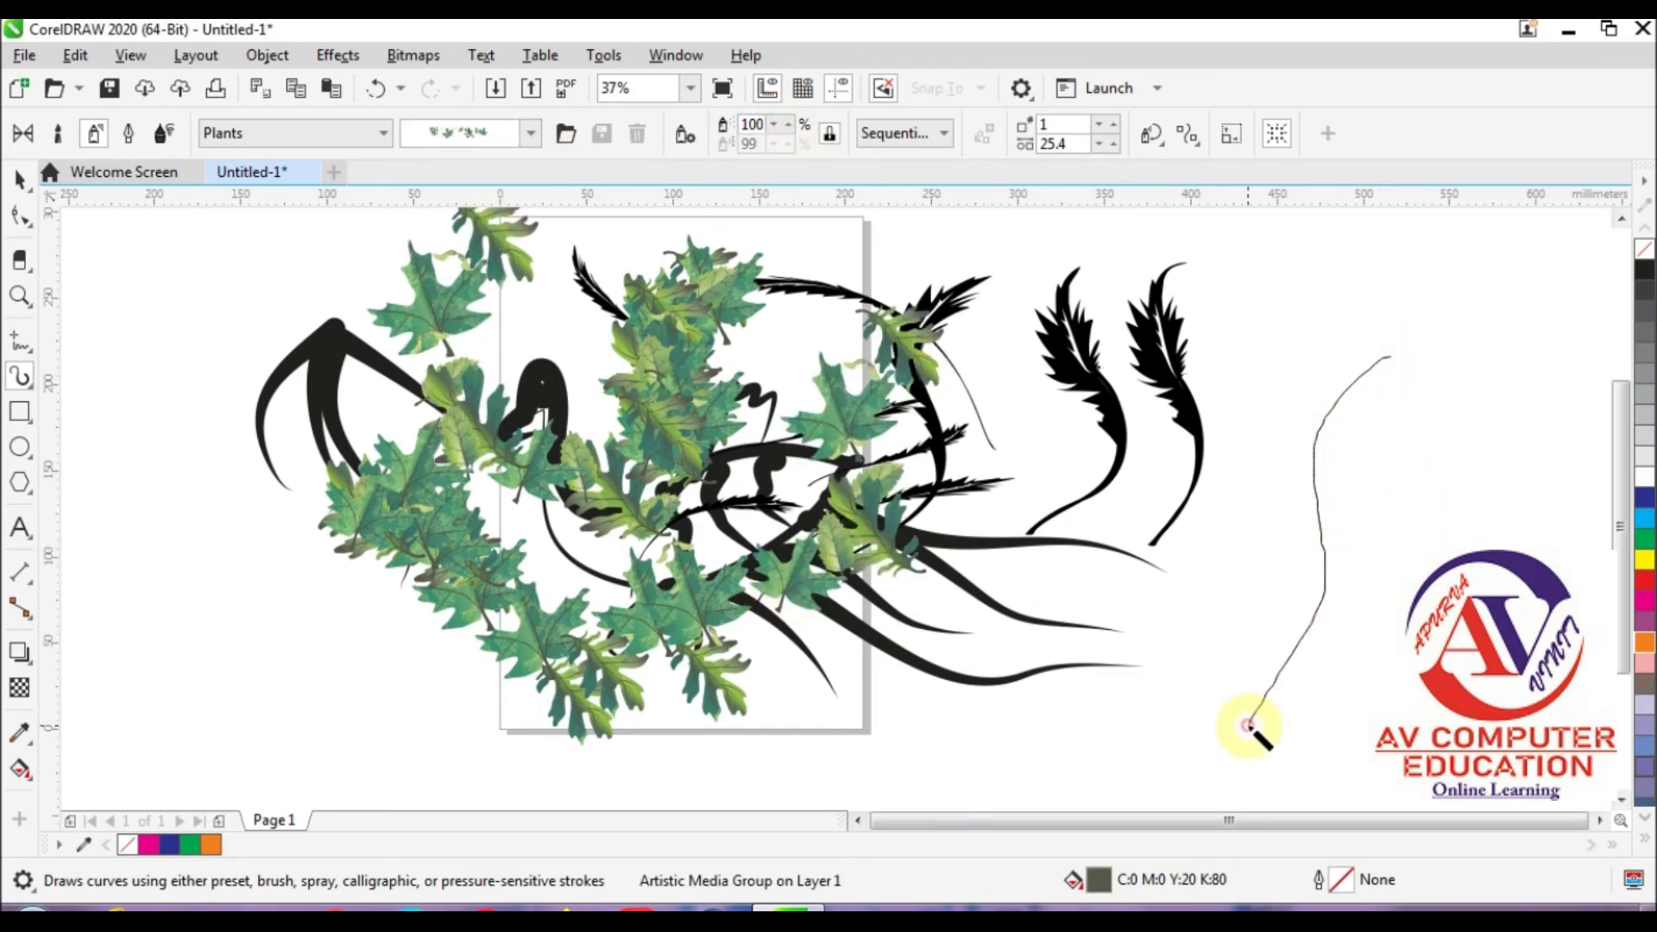
Step: Offset the leaves of the far right strand by 6.55 mm from its path, with the direction set to Right
left_click(1189, 134)
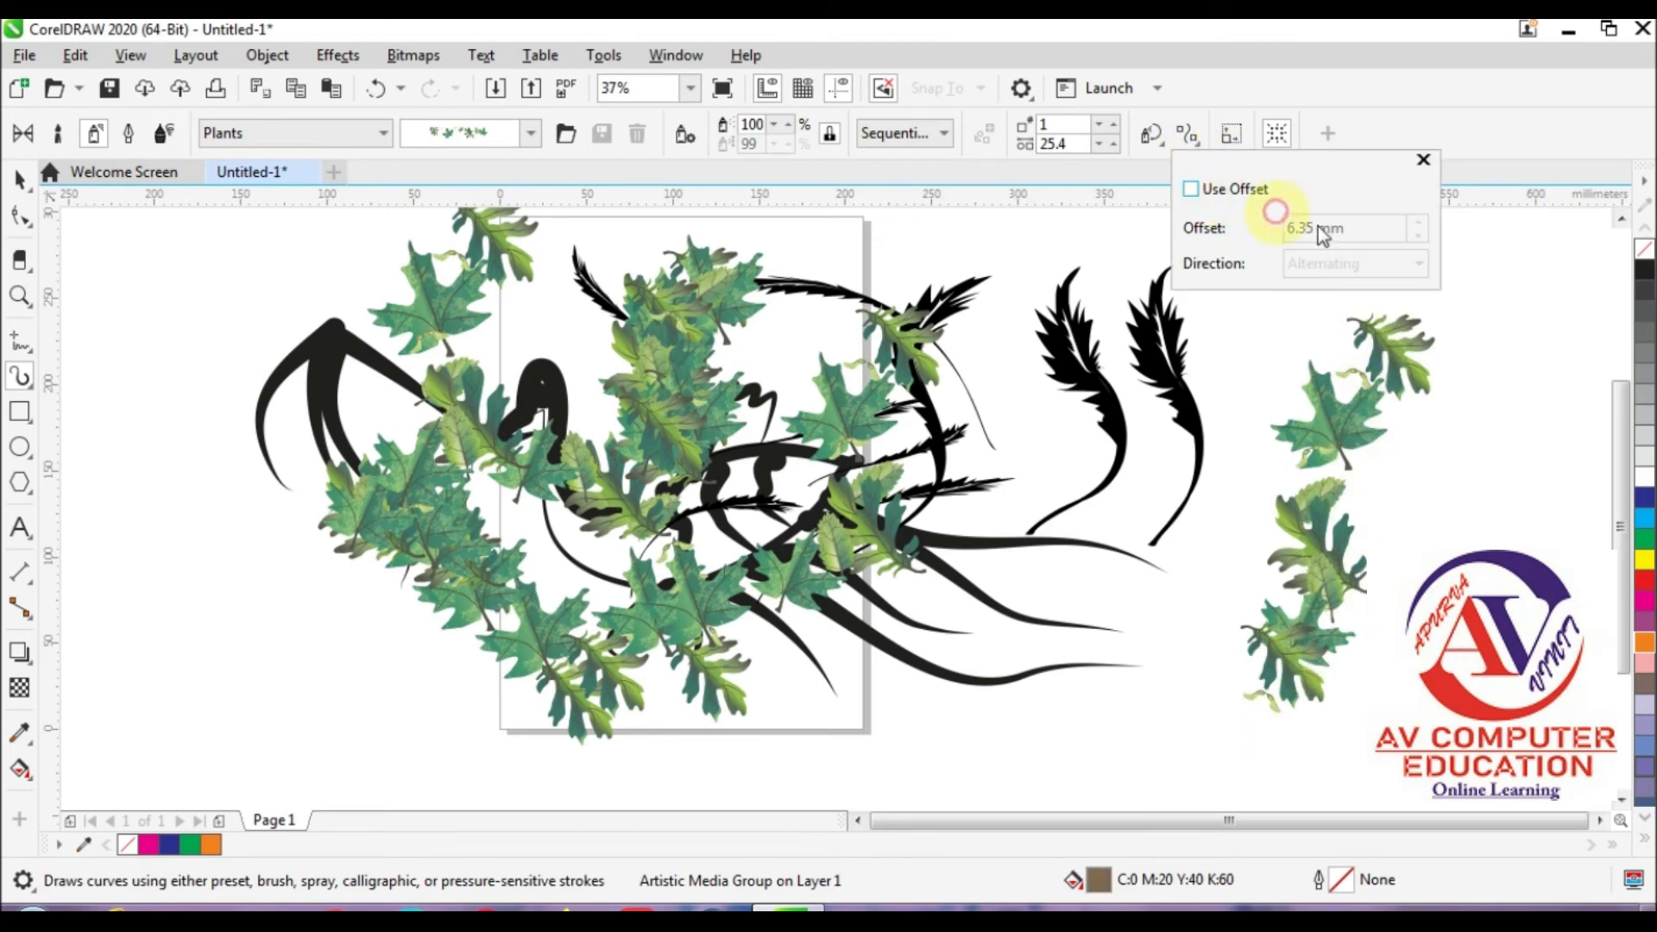
left_click(1221, 197)
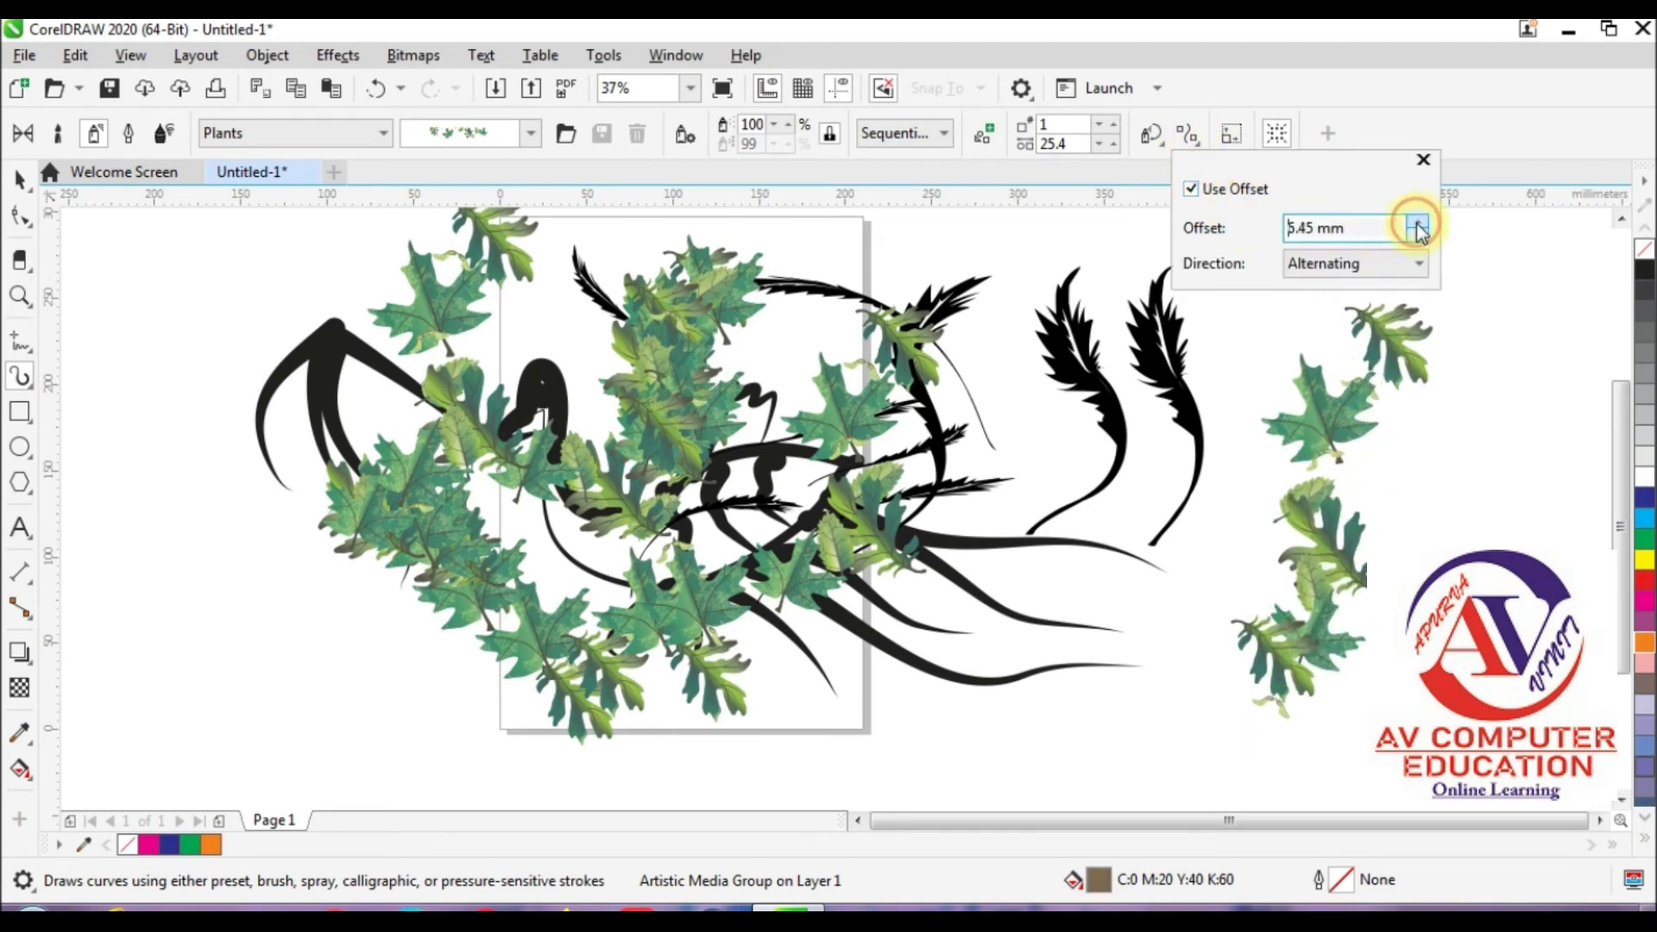
left_click(1303, 275)
left_click(1325, 318)
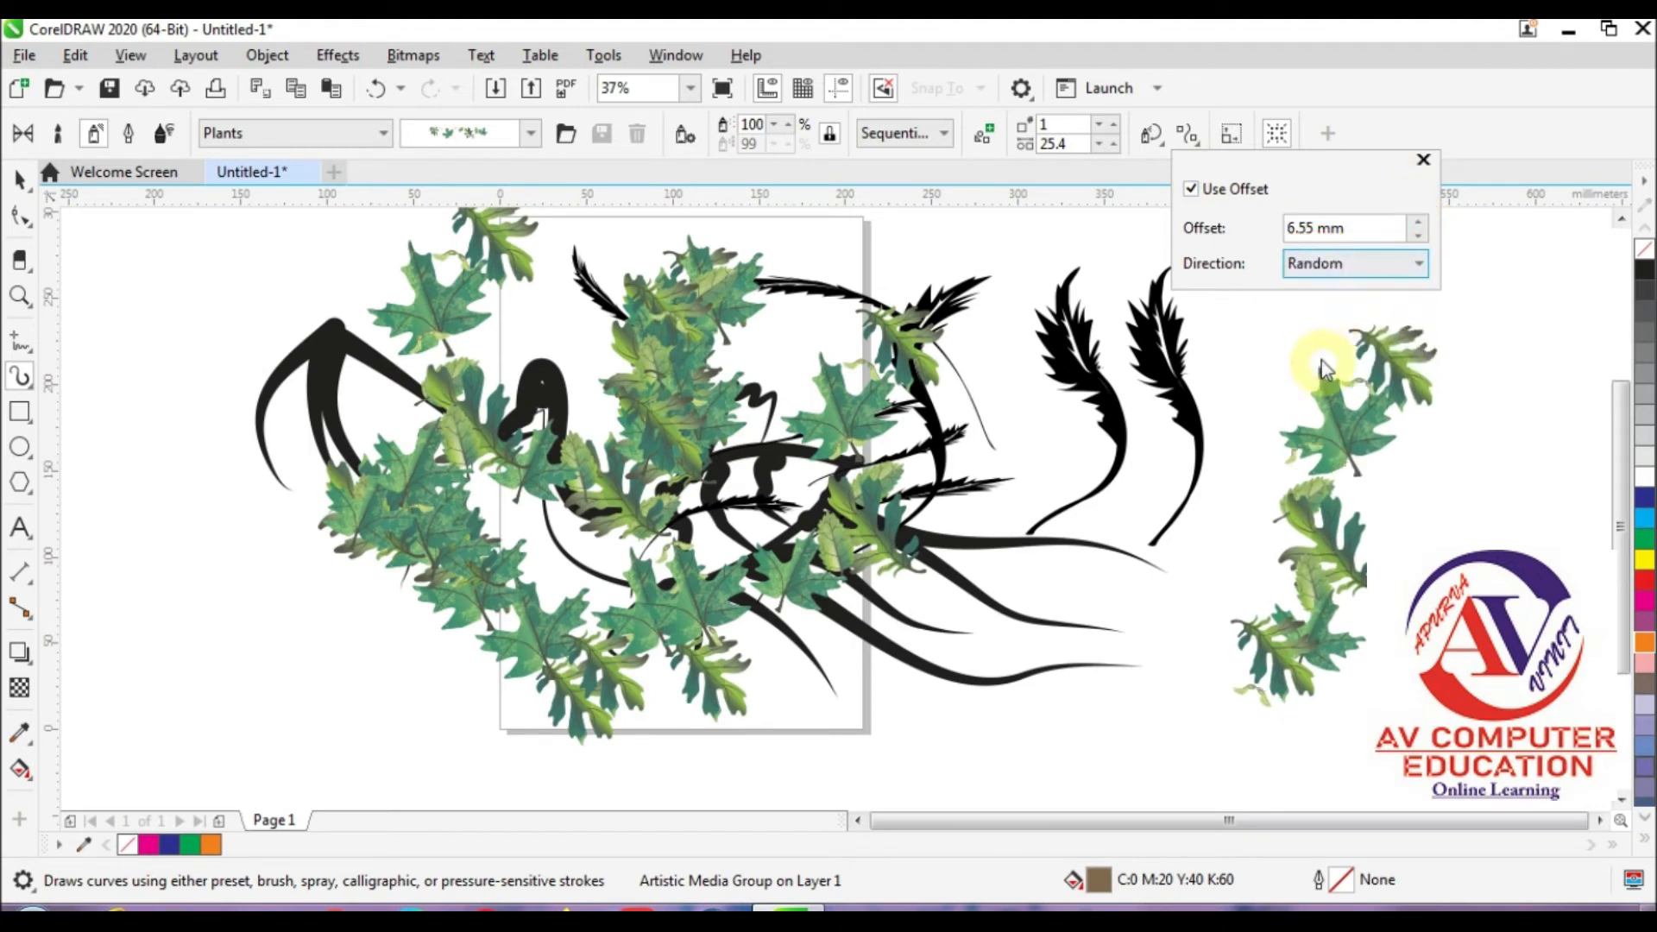
left_click(1317, 266)
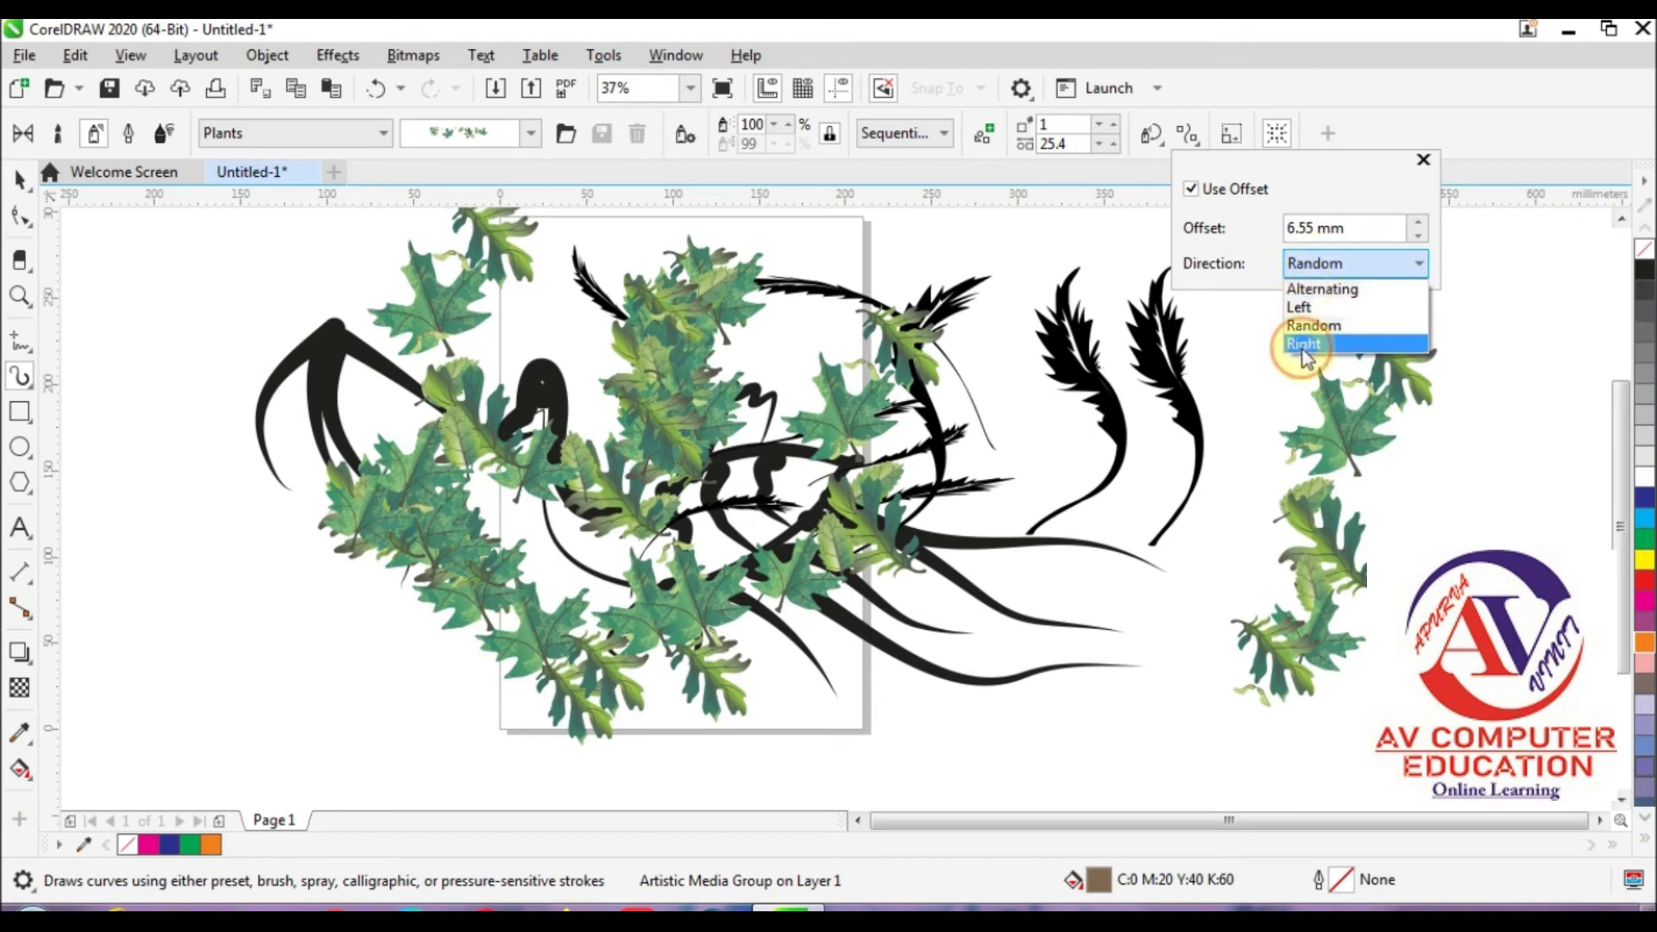
left_click(1304, 345)
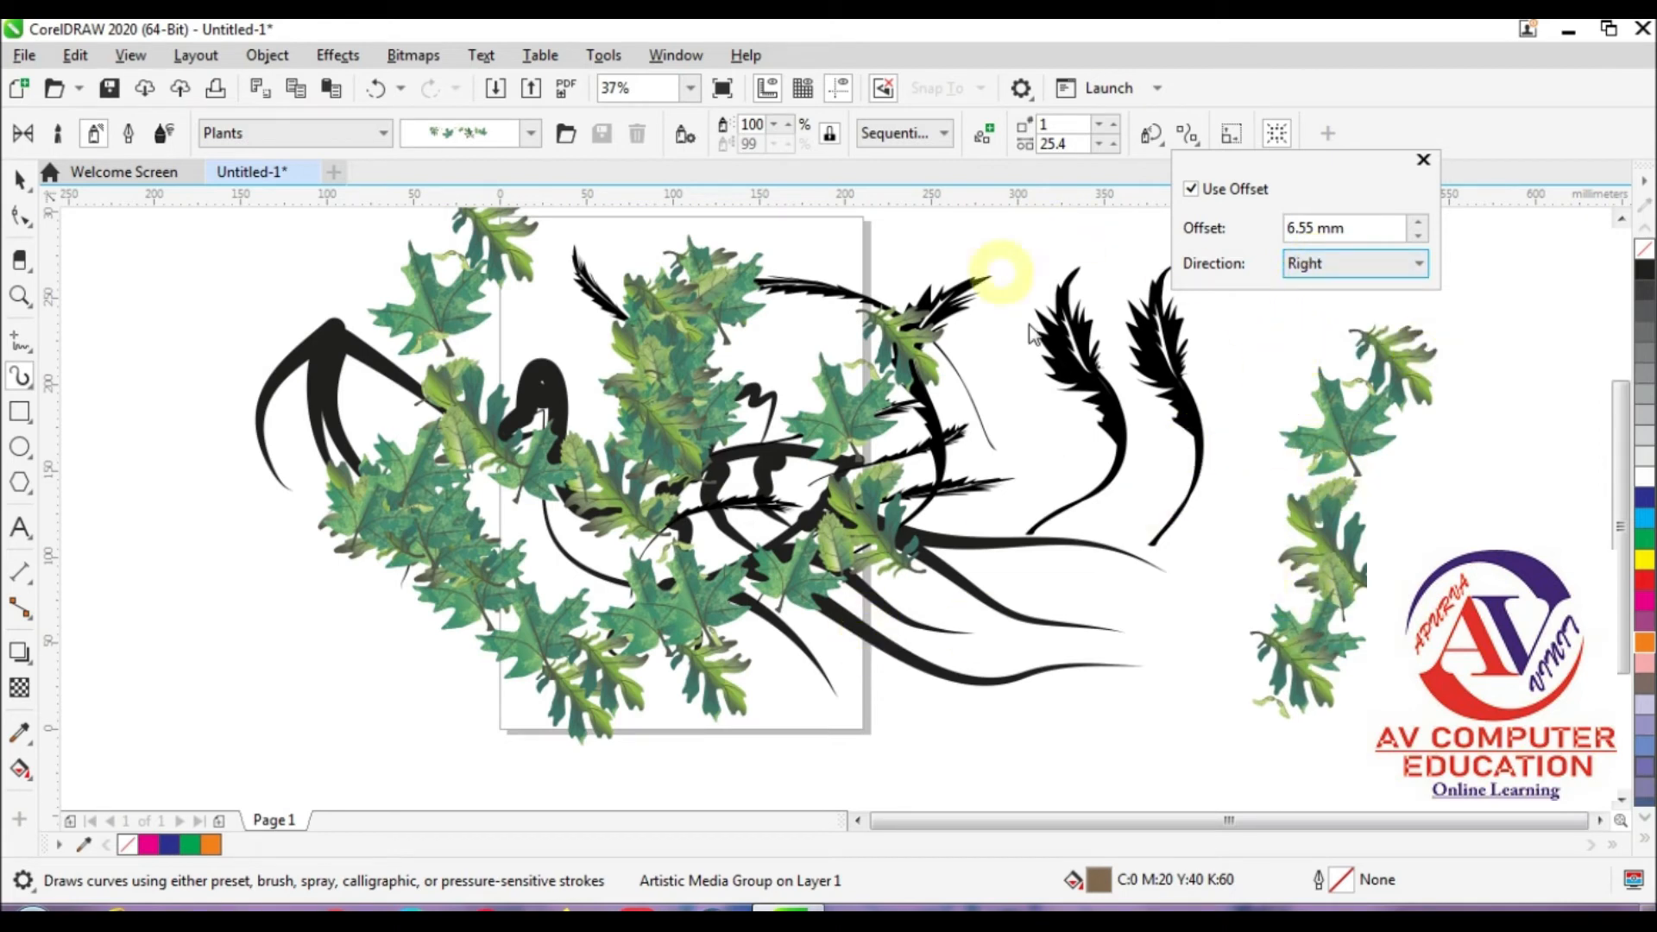
Step: Switch Artistic Media to Calligraphic and draw one thick curved stroke to the left of the bird
left_click(130, 141)
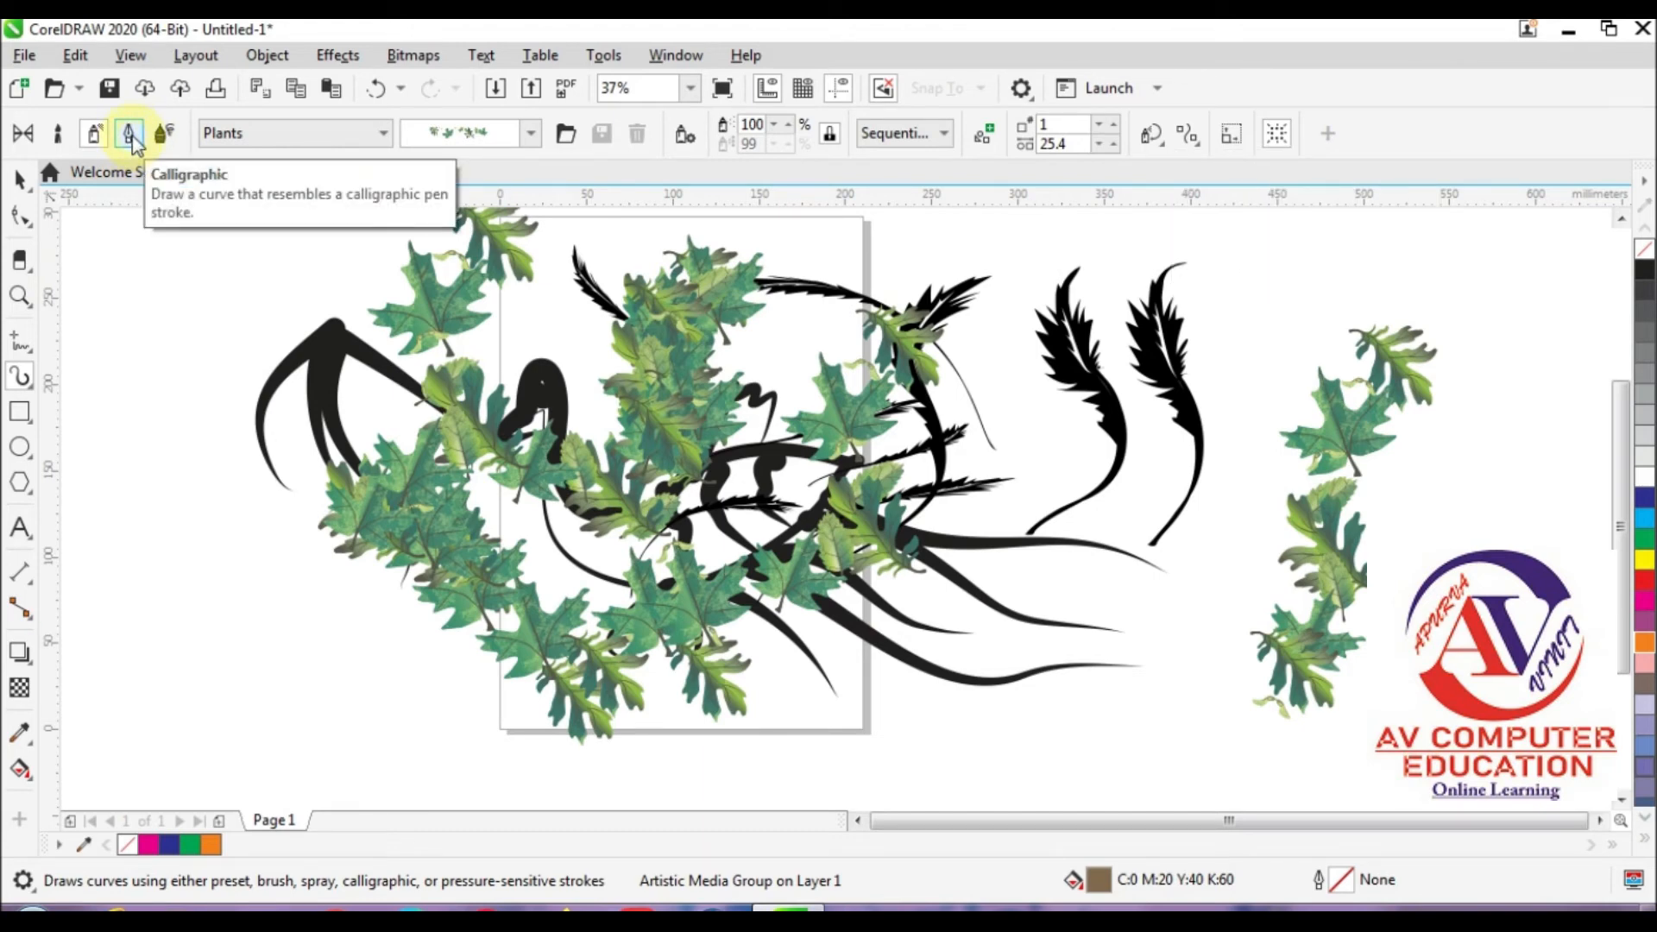
left_click(131, 136)
mouse_move(217, 324)
left_mouse_down()
mouse_move(169, 419)
mouse_move(238, 619)
mouse_move(129, 581)
mouse_move(289, 609)
left_mouse_up()
Step: Select all objects in the drawing and delete them
key("ctrl+a")
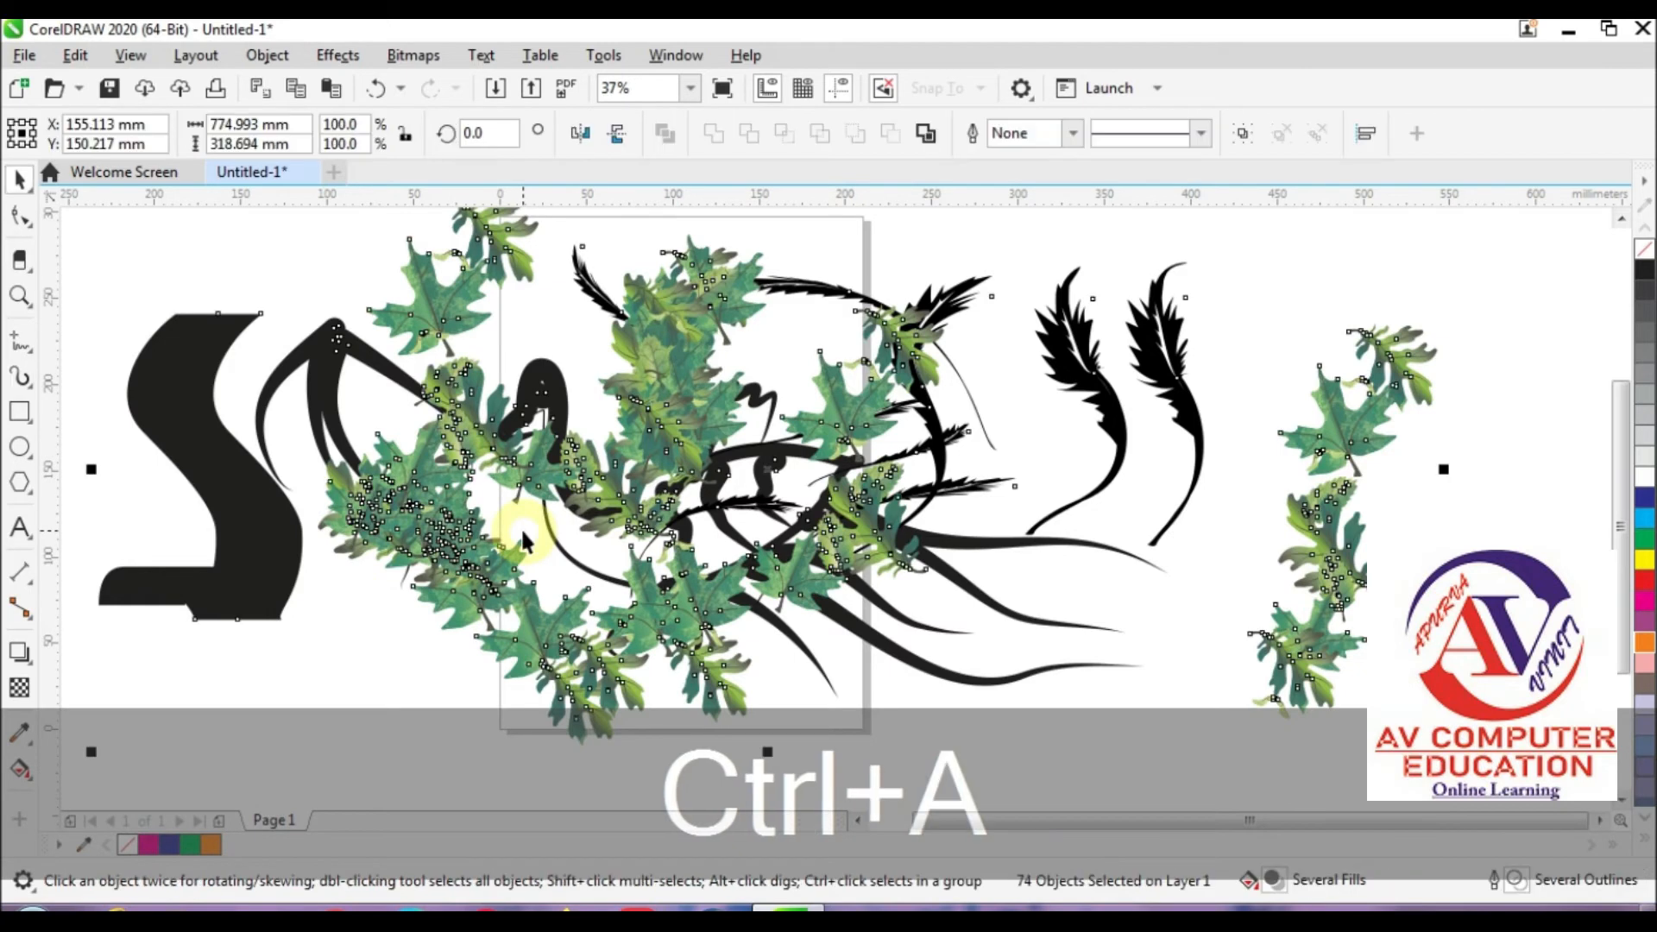
key("Delete")
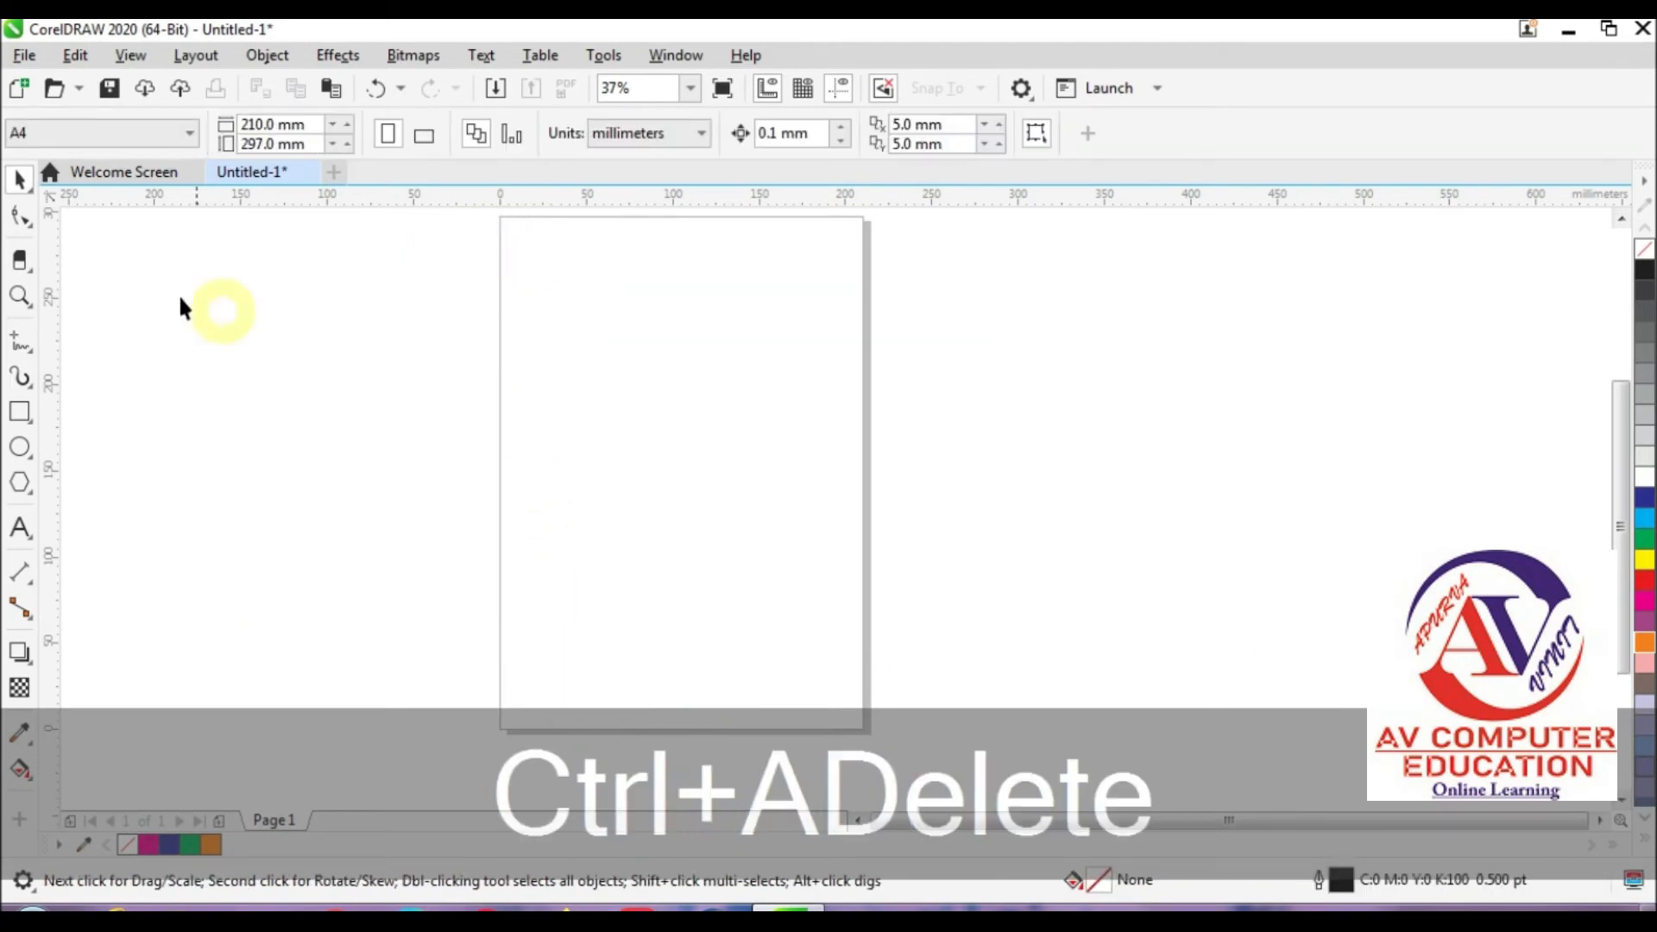
Step: Draw six Calligraphic strokes with a 50 mm width as letter-like shapes across the empty page and past its right edge
left_click(20, 382)
left_click(99, 374)
left_click(130, 135)
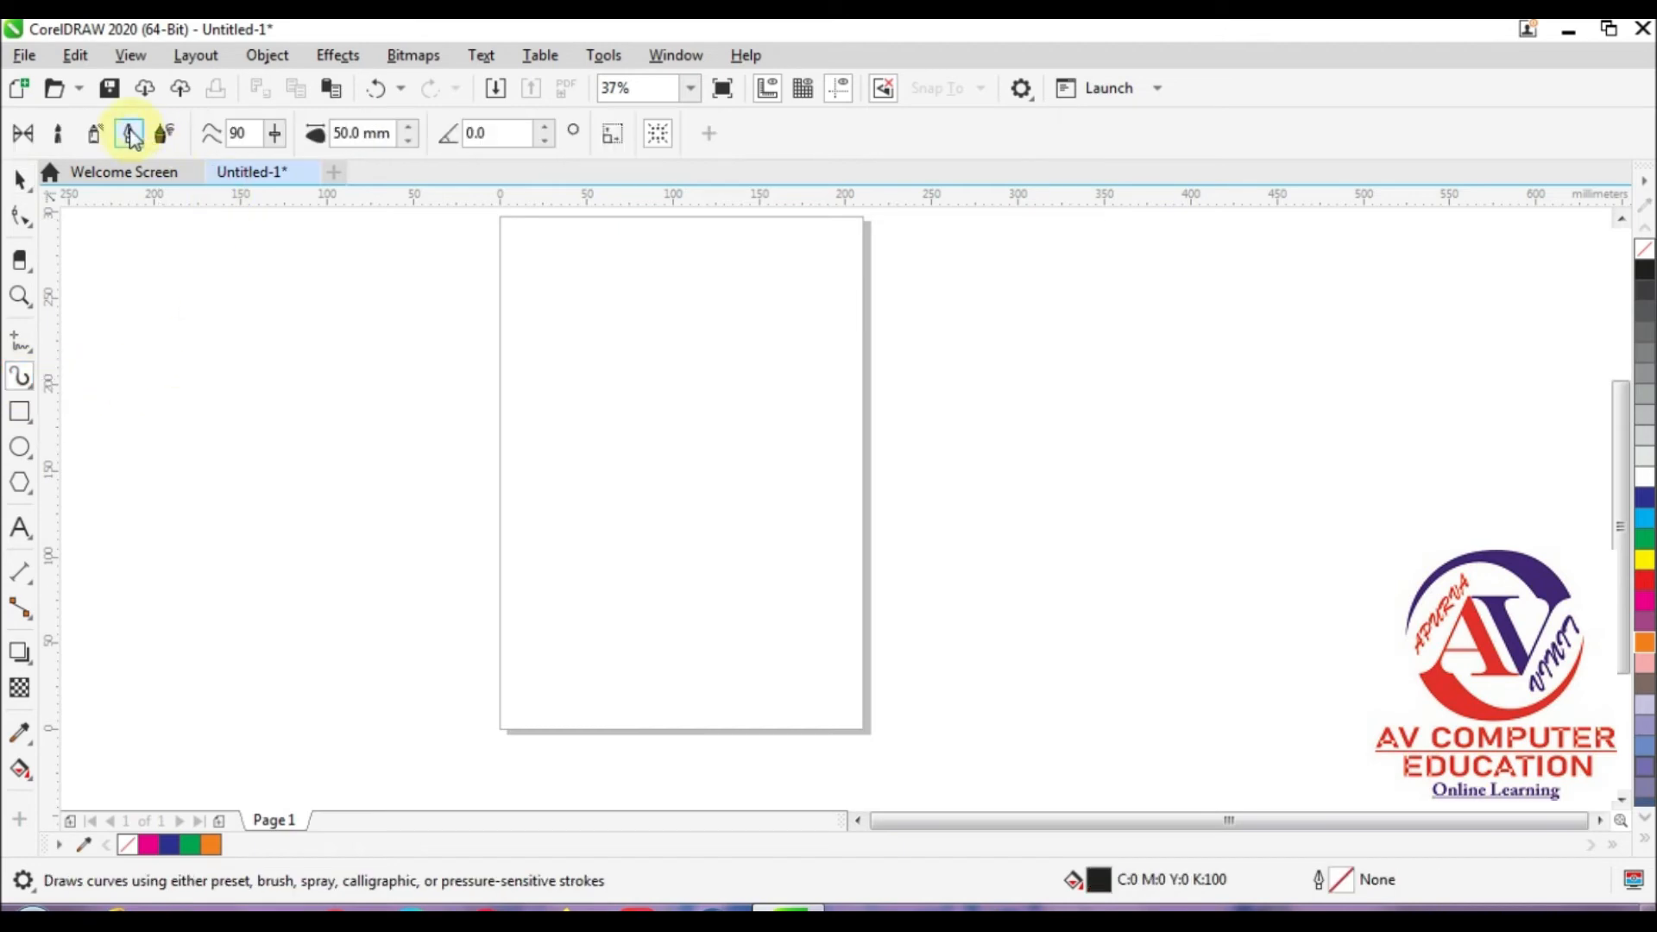
mouse_move(544, 488)
left_mouse_down()
mouse_move(555, 441)
mouse_move(602, 398)
mouse_move(690, 373)
left_mouse_up()
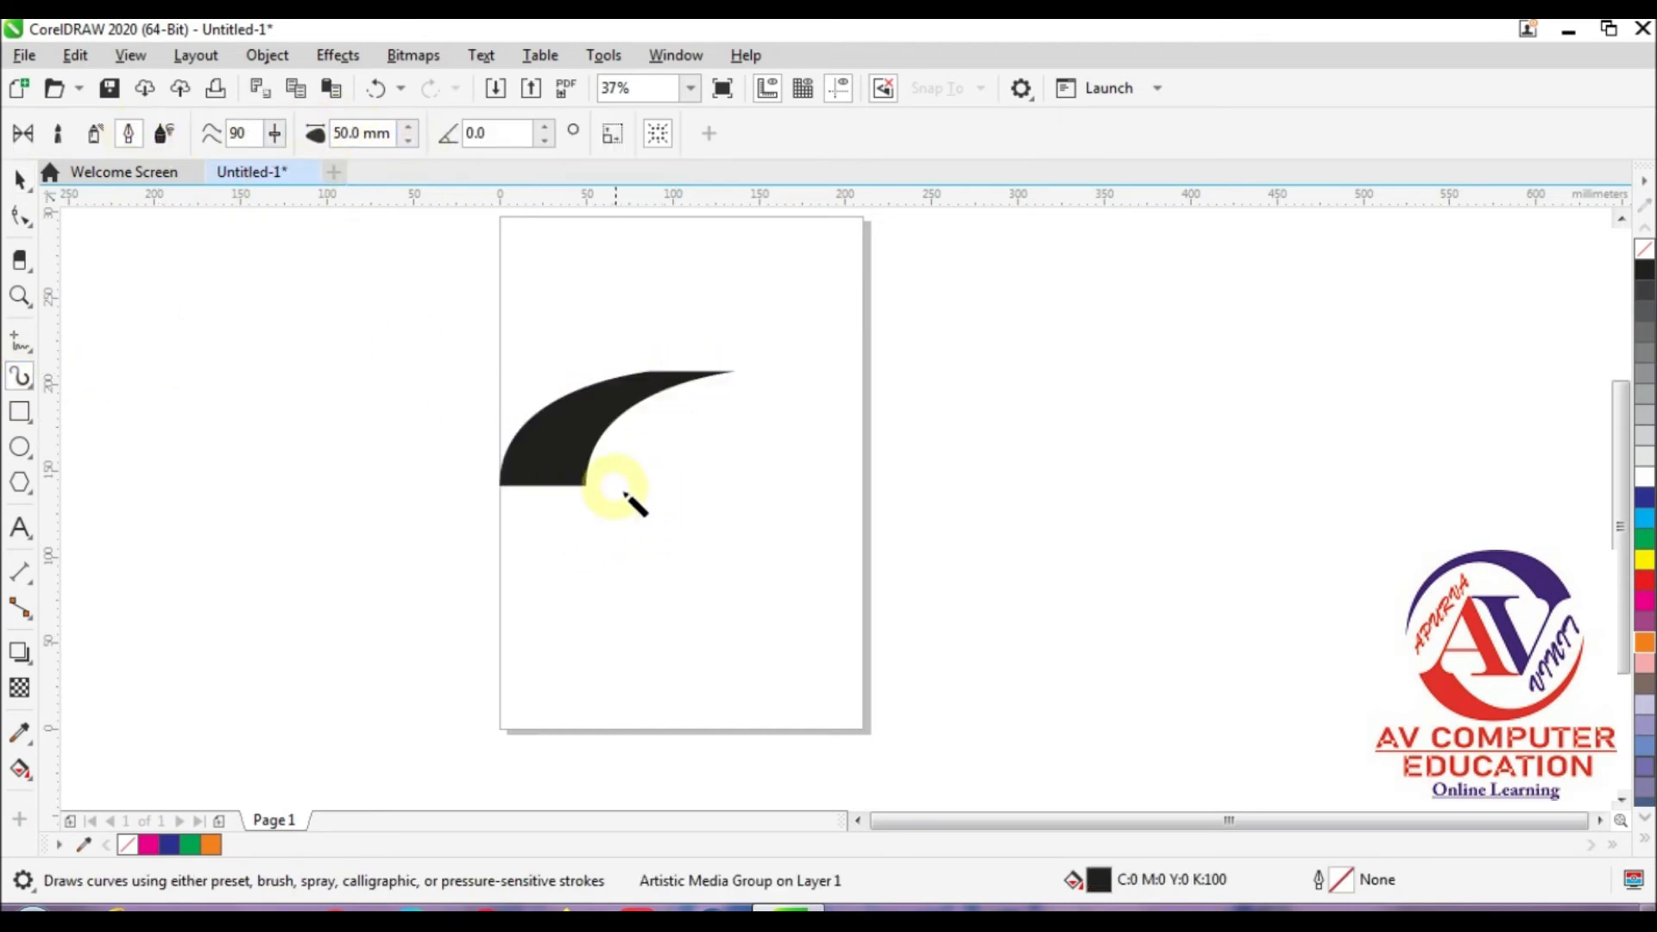
mouse_move(656, 448)
left_mouse_down()
mouse_move(668, 649)
mouse_move(595, 633)
left_mouse_up()
mouse_move(706, 547)
left_mouse_down()
mouse_move(792, 499)
mouse_move(783, 523)
mouse_move(830, 640)
left_mouse_up()
mouse_move(859, 484)
left_mouse_down()
mouse_move(984, 623)
mouse_move(1095, 618)
left_mouse_up()
left_click_drag(949, 536, 1116, 527)
left_click_drag(872, 487, 1101, 455)
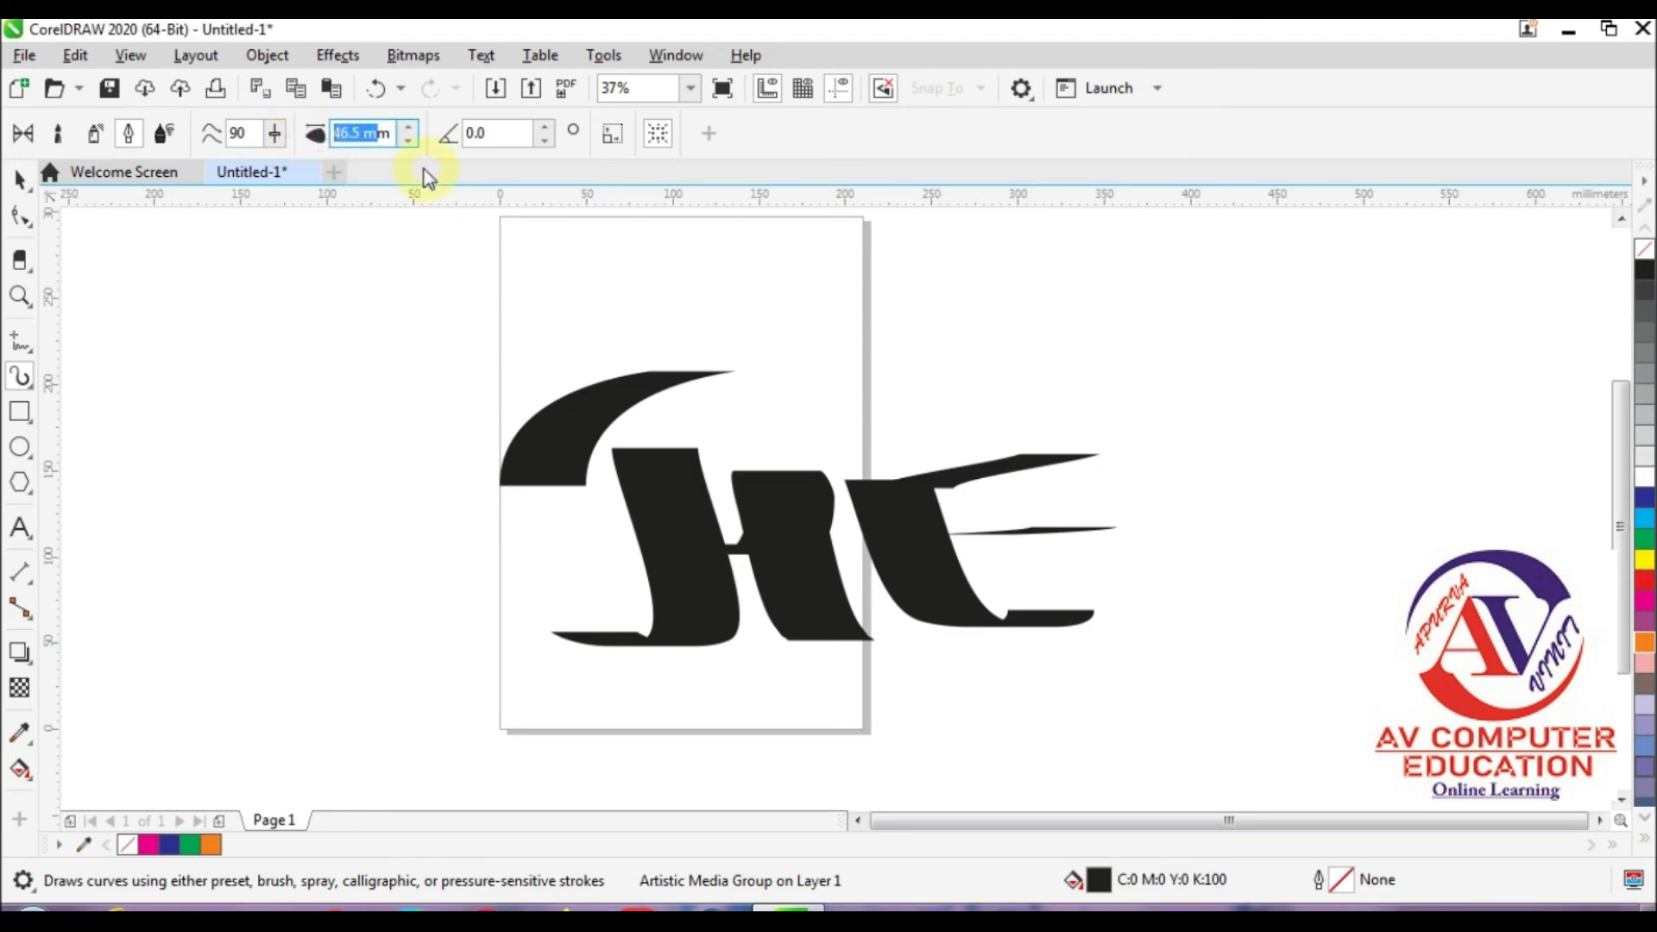
Step: Increase the calligraphic stroke width considerably and draw a wavy stroke down the upper part of the page
type("54")
key("Return")
mouse_move(718, 233)
left_mouse_down()
mouse_move(672, 259)
mouse_move(699, 352)
mouse_move(660, 525)
left_mouse_up()
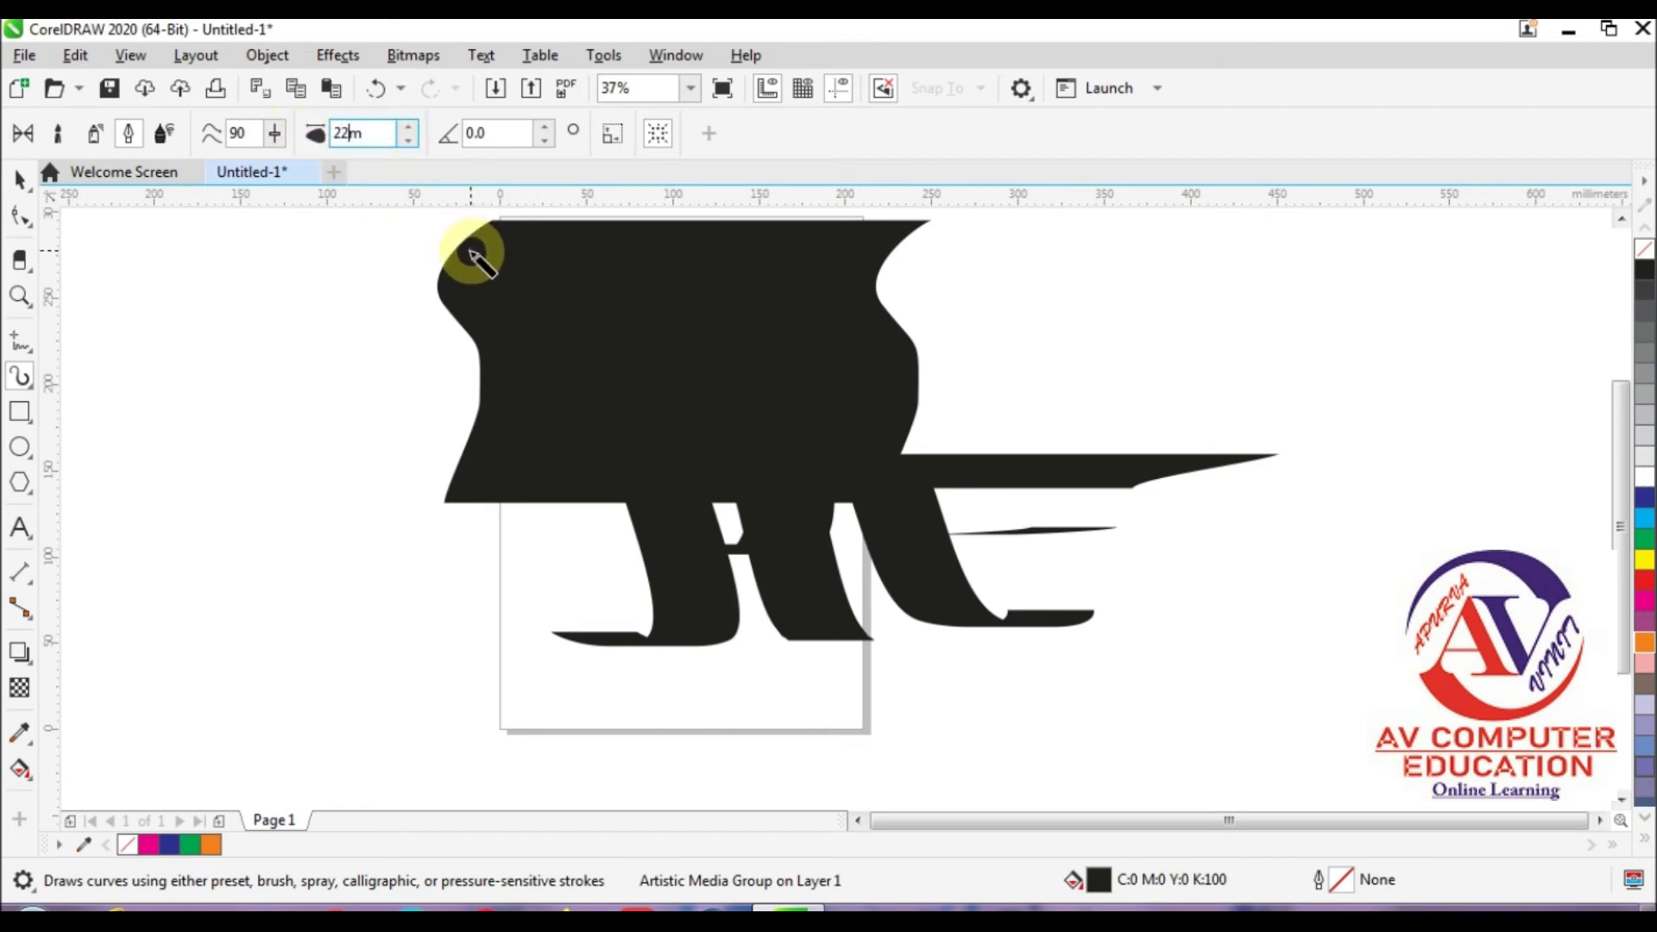
Step: Draw one 254 mm wide calligraphic stroke left of the page and delete all objects in the drawing
mouse_move(276, 328)
left_mouse_down()
mouse_move(220, 475)
mouse_move(229, 647)
left_mouse_up()
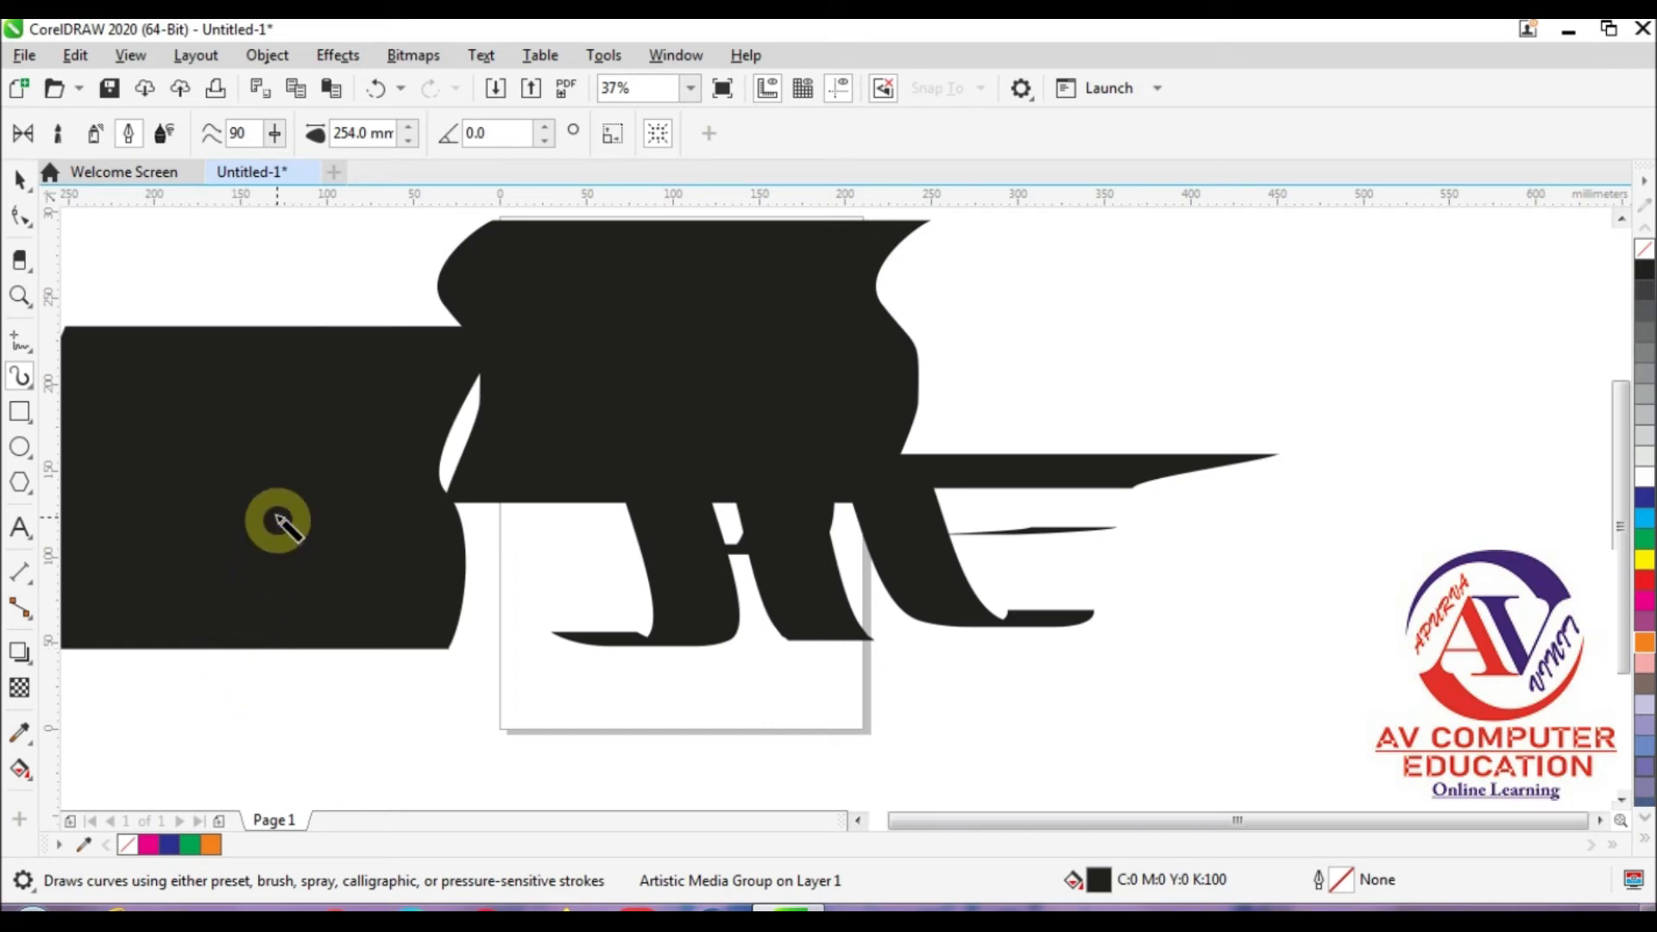
key("ctrl+a")
key("Delete")
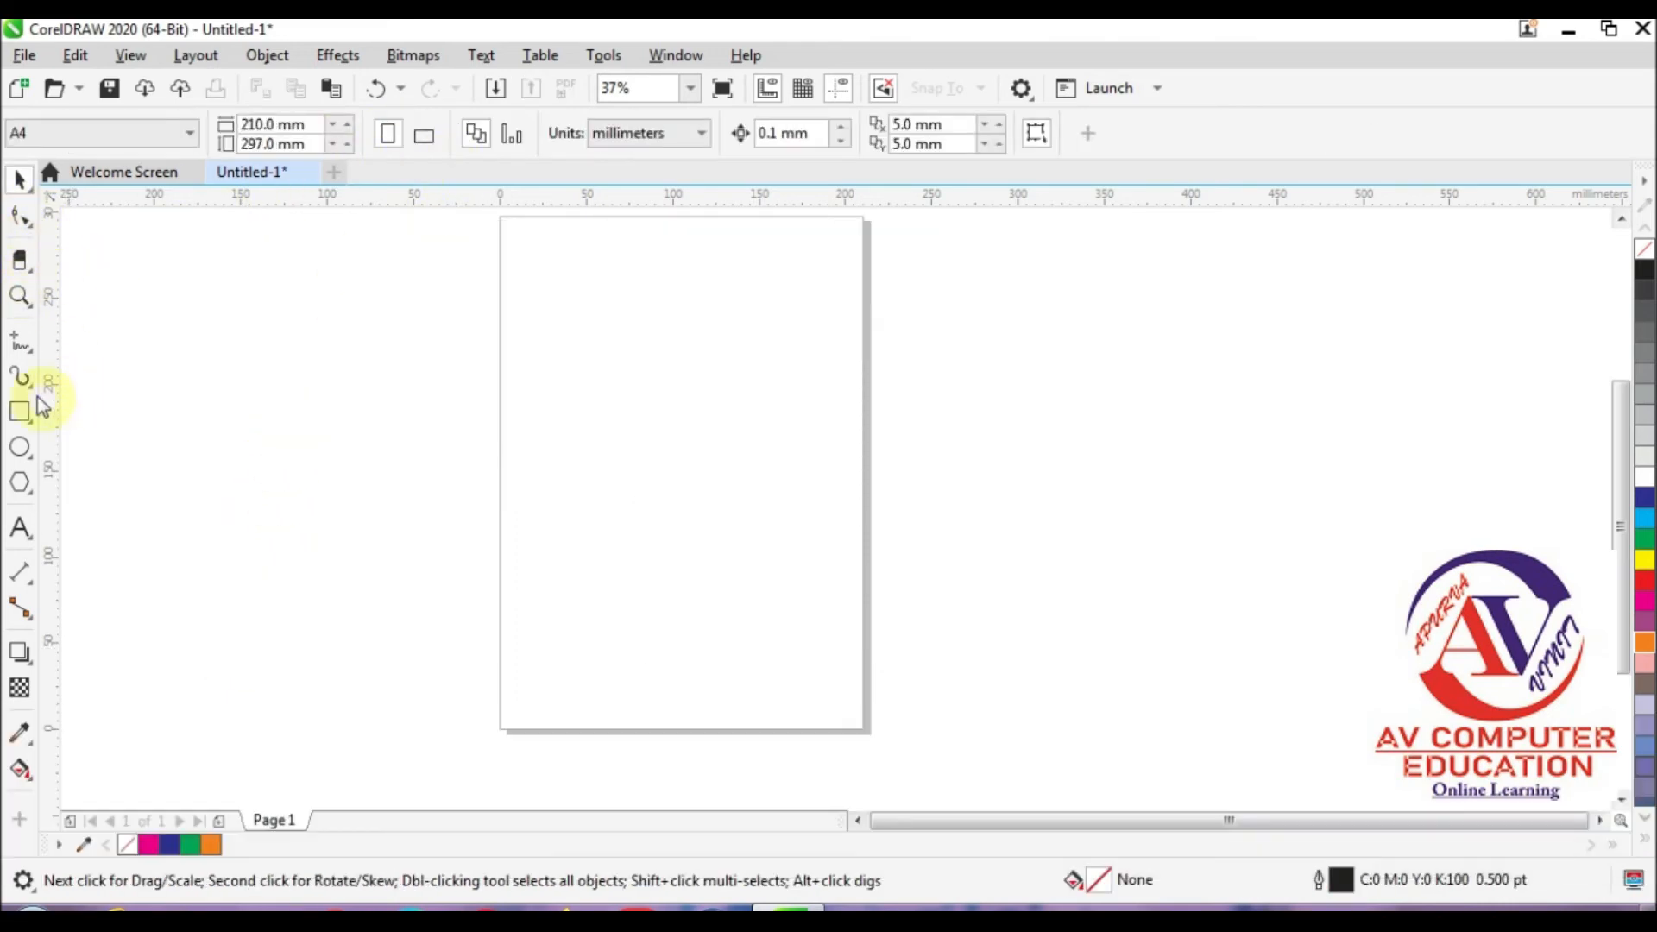
Step: Draw four calligraphic Artistic Media strokes with a 20 mm width, fanning upward like leaves from one base on the page
left_click(21, 376)
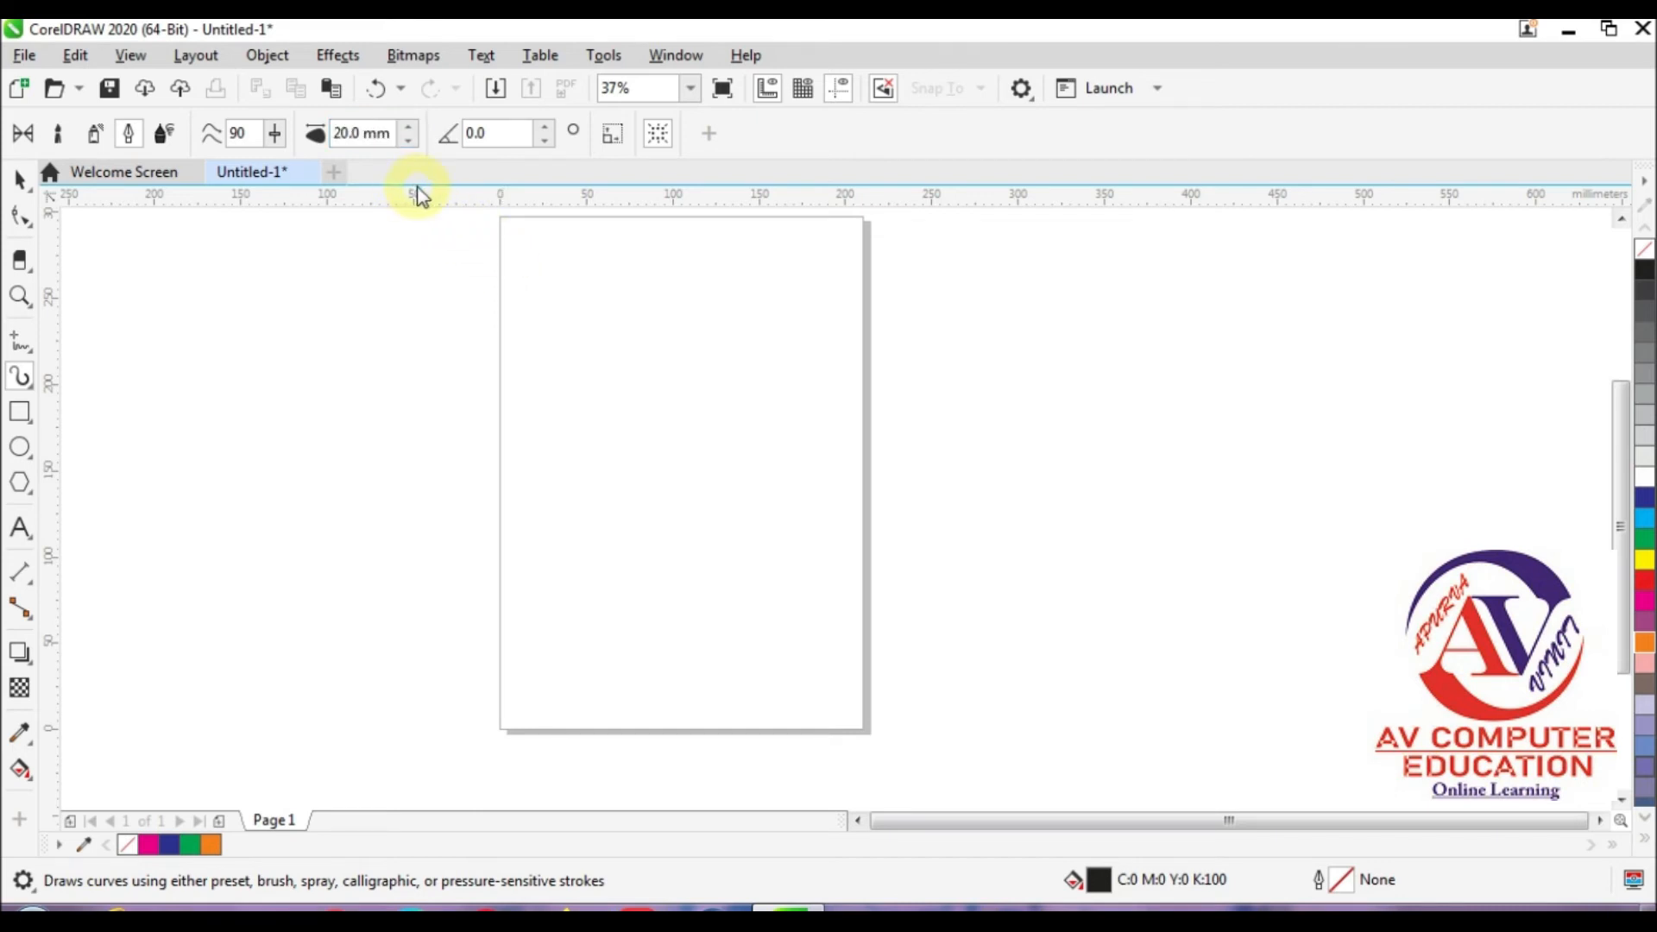
mouse_move(589, 300)
left_mouse_down()
mouse_move(608, 496)
mouse_move(744, 353)
left_mouse_up()
mouse_move(596, 496)
left_mouse_down()
mouse_move(474, 418)
mouse_move(377, 402)
mouse_move(481, 359)
mouse_move(375, 312)
left_mouse_up()
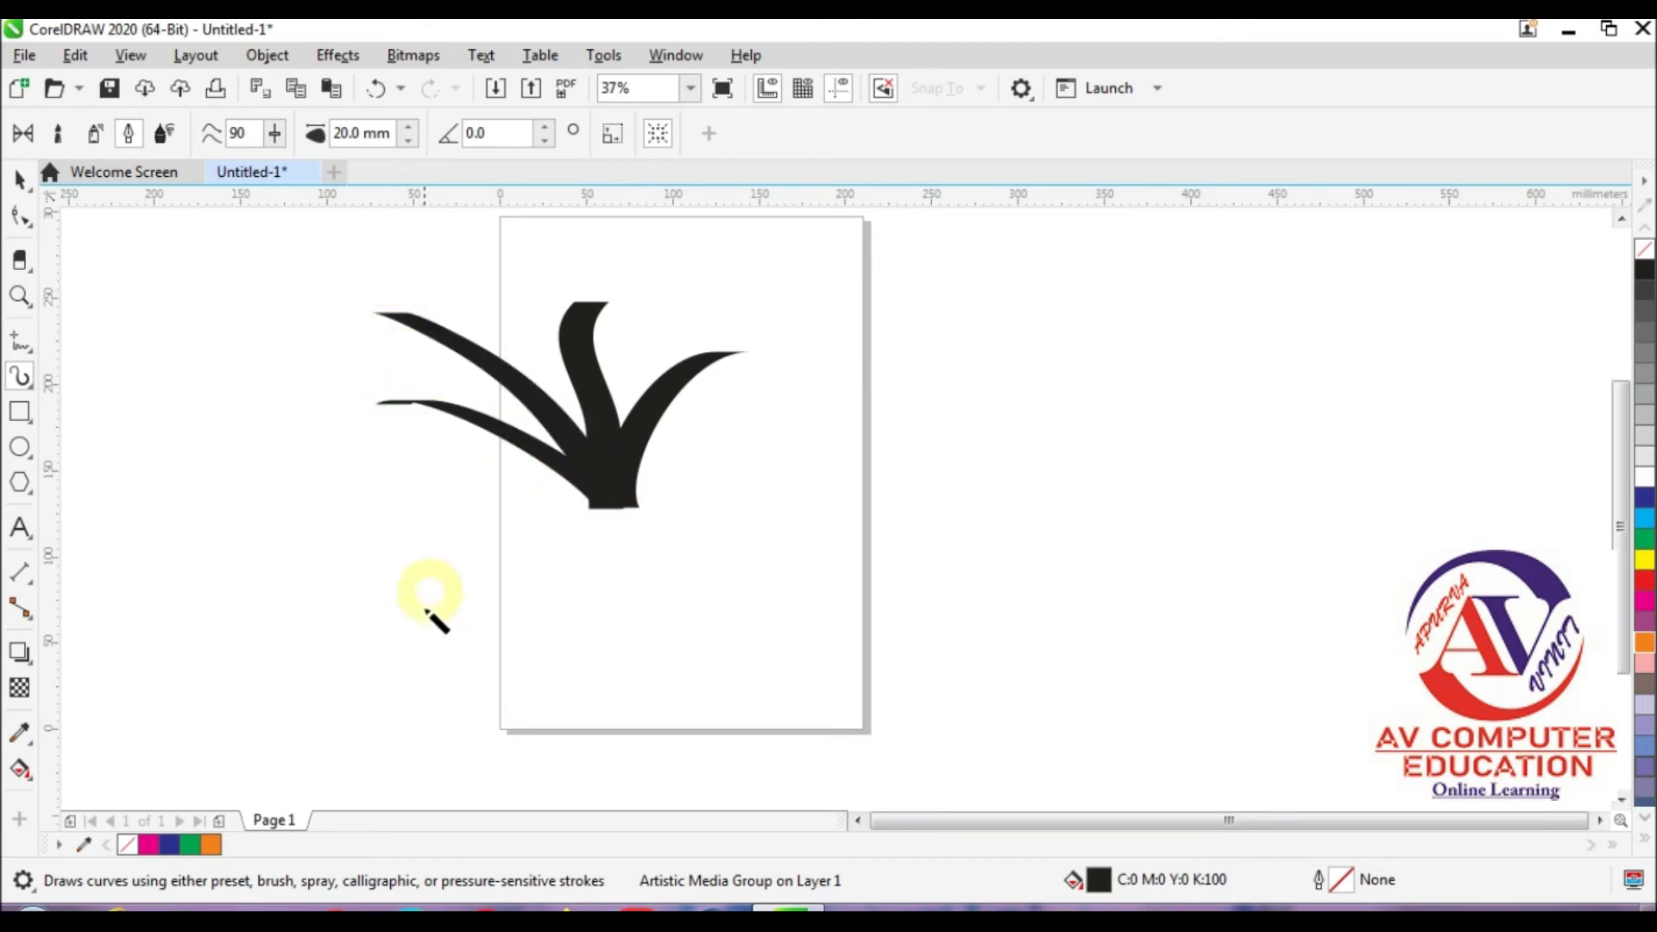
Step: Switch Artistic Media to Expression mode and draw curved strokes from the base of the leaf shapes out to both sides
left_click(165, 137)
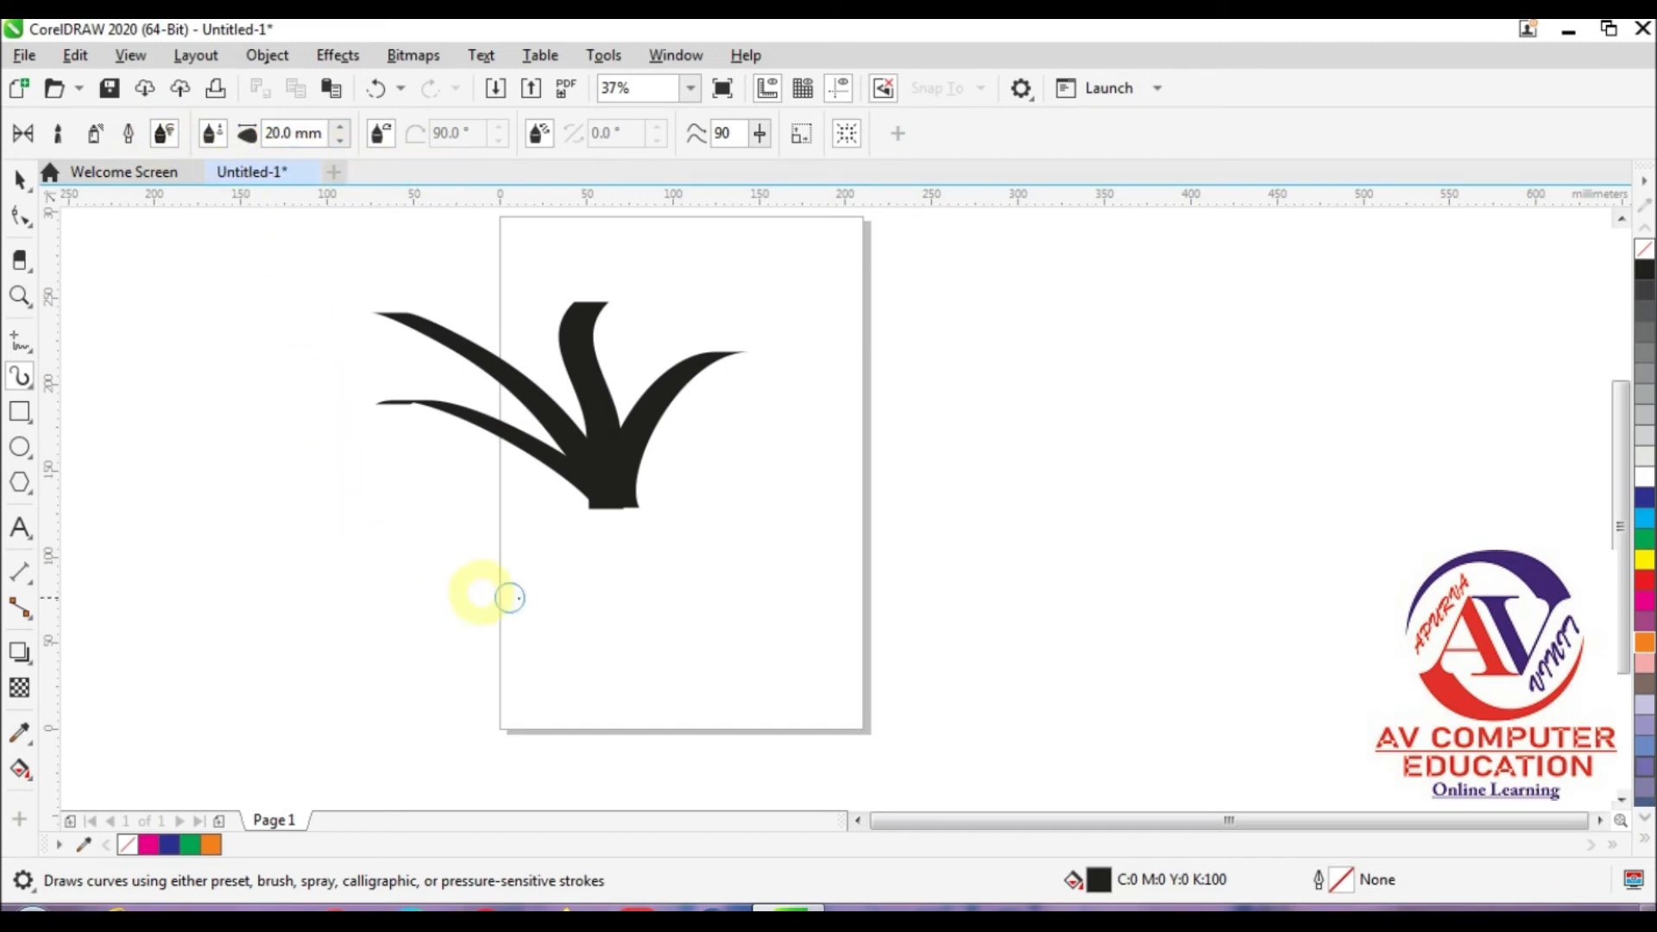
mouse_move(605, 514)
left_mouse_down()
mouse_move(651, 484)
mouse_move(759, 467)
mouse_move(781, 493)
left_mouse_up()
mouse_move(611, 504)
left_mouse_down()
mouse_move(515, 543)
mouse_move(400, 533)
mouse_move(375, 594)
left_mouse_up()
left_click(603, 473)
Step: Reduce the Expression stroke width to 14 mm and draw one stroke down to the lower left and one to the upper right
left_click(346, 145)
left_click(342, 140)
left_click(341, 139)
left_click(342, 140)
left_click(342, 140)
left_click_drag(581, 499, 515, 610)
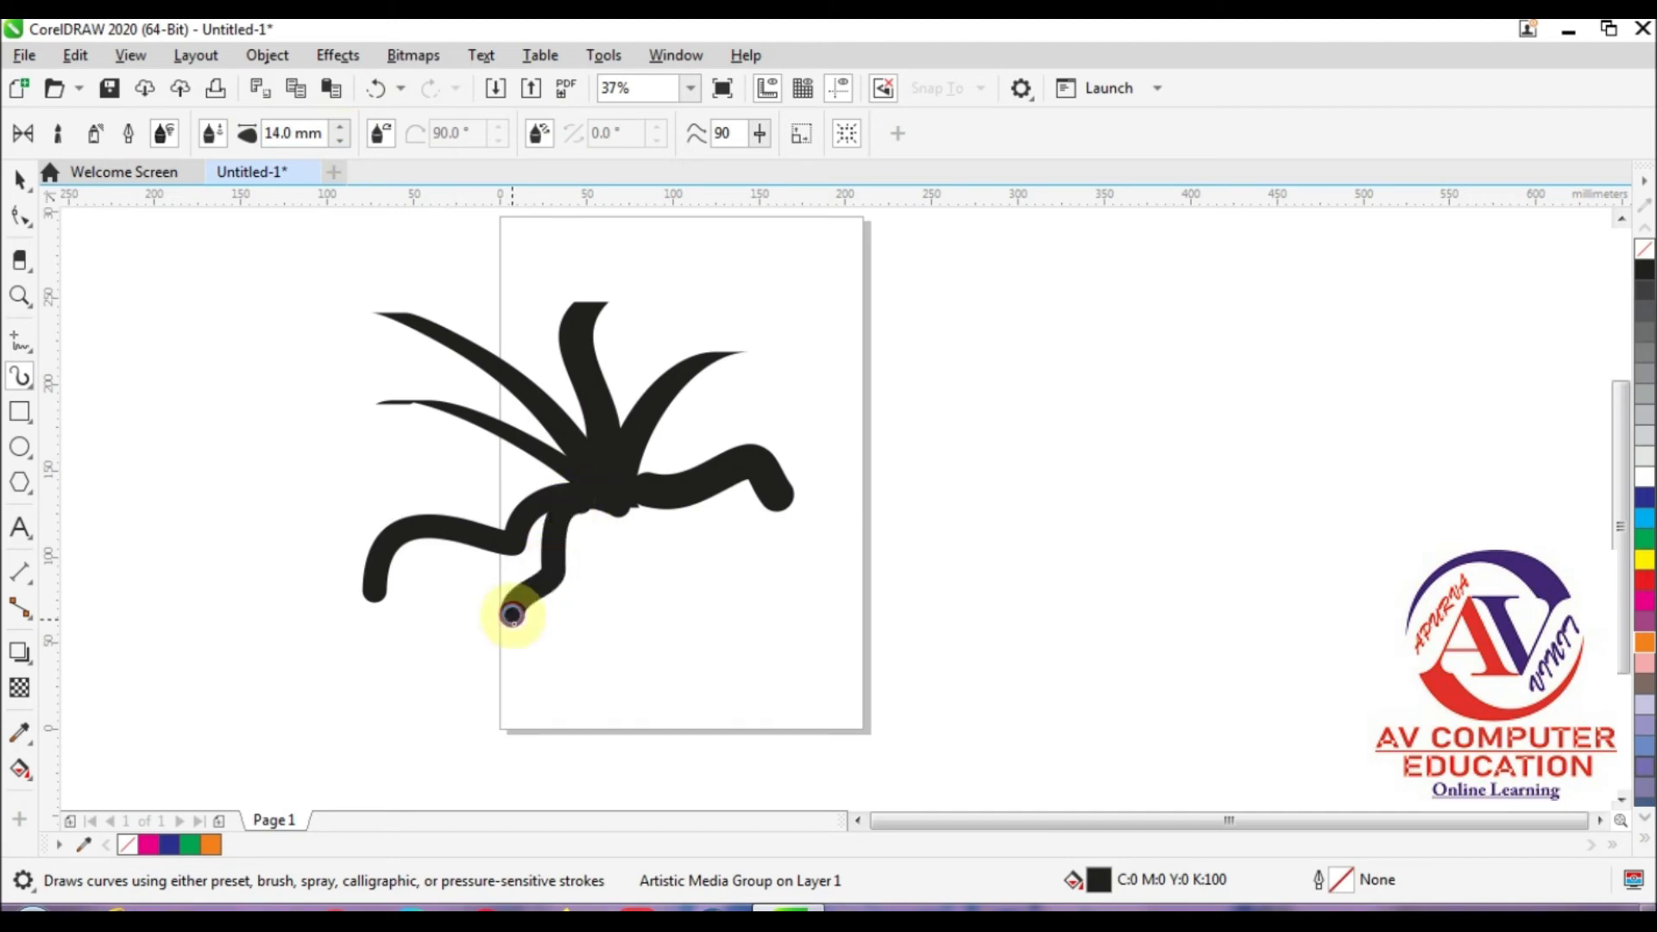
mouse_move(610, 481)
left_mouse_down()
mouse_move(664, 444)
mouse_move(847, 383)
left_mouse_up()
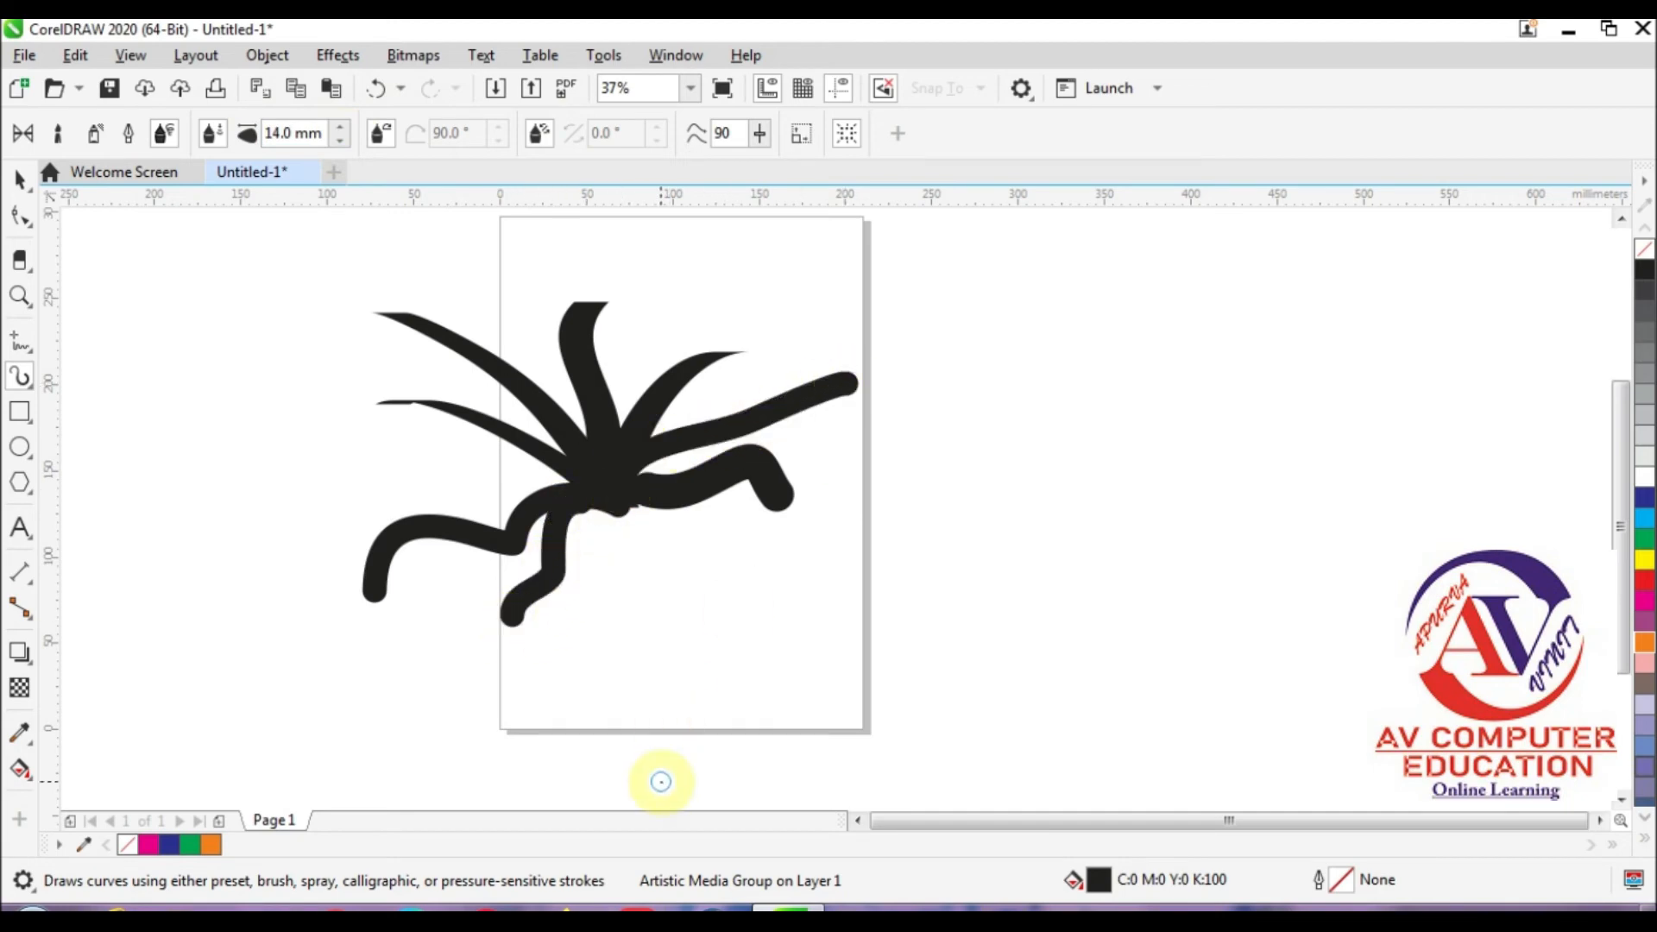
Step: Select all the Artistic Media strokes and delete them
left_click(32, 188)
left_click_drag(161, 276, 953, 713)
key("Delete")
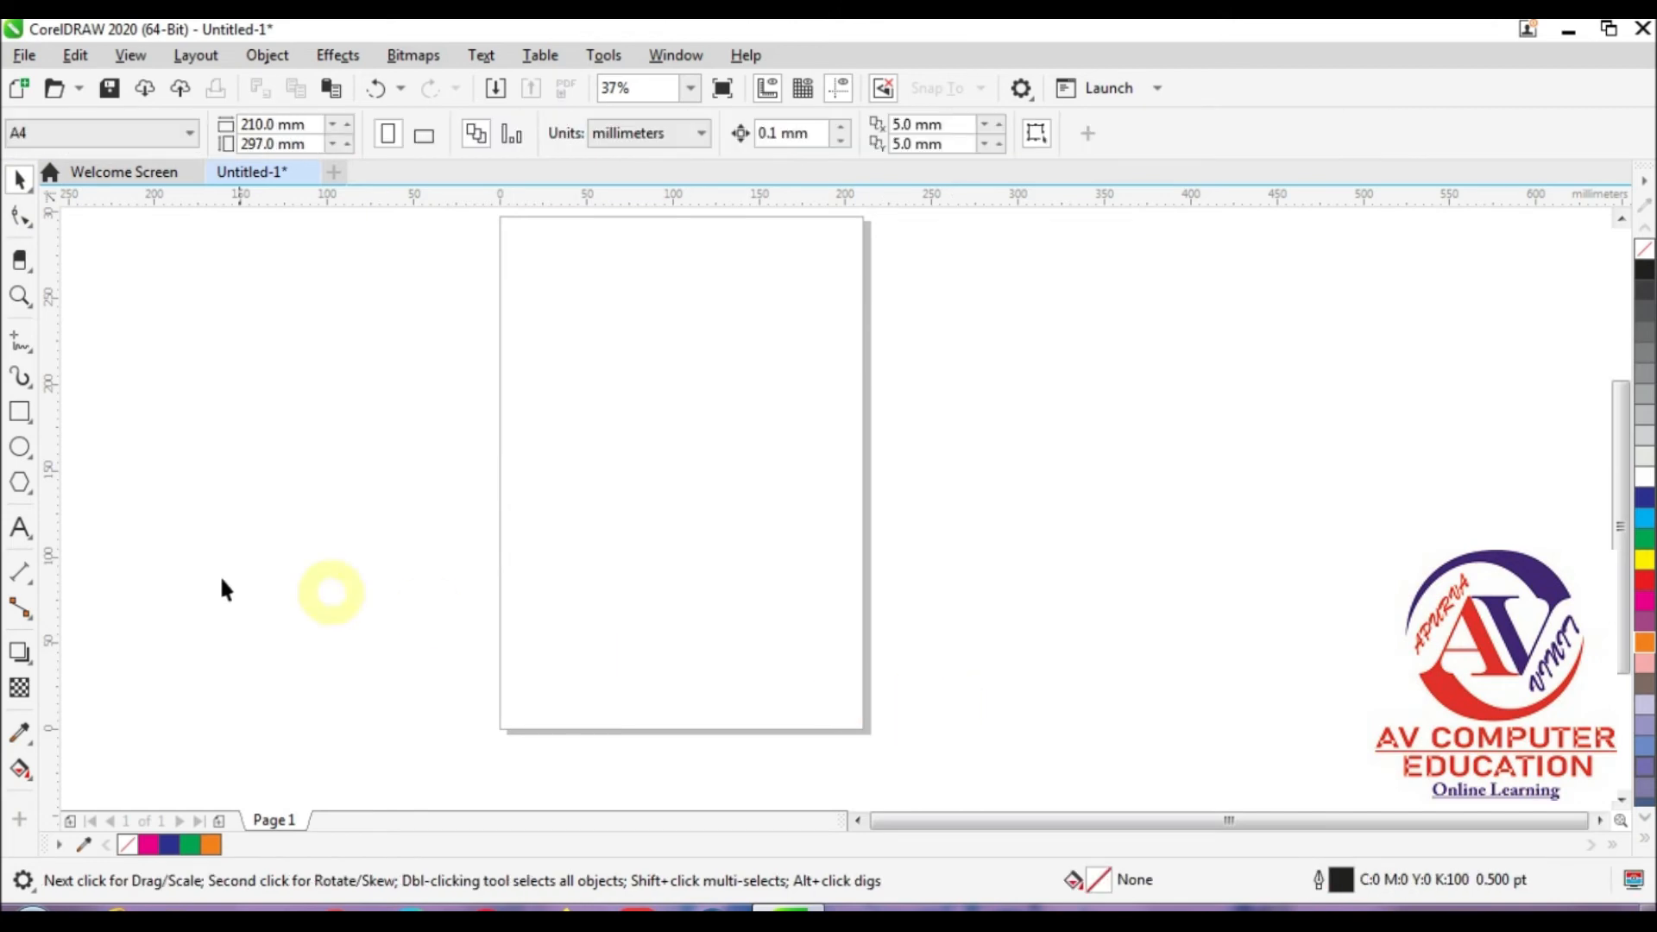
Step: With the LiveSketch tool, sketch two parallel S-shaped body curves on the page and a round face with features above them
left_click(23, 378)
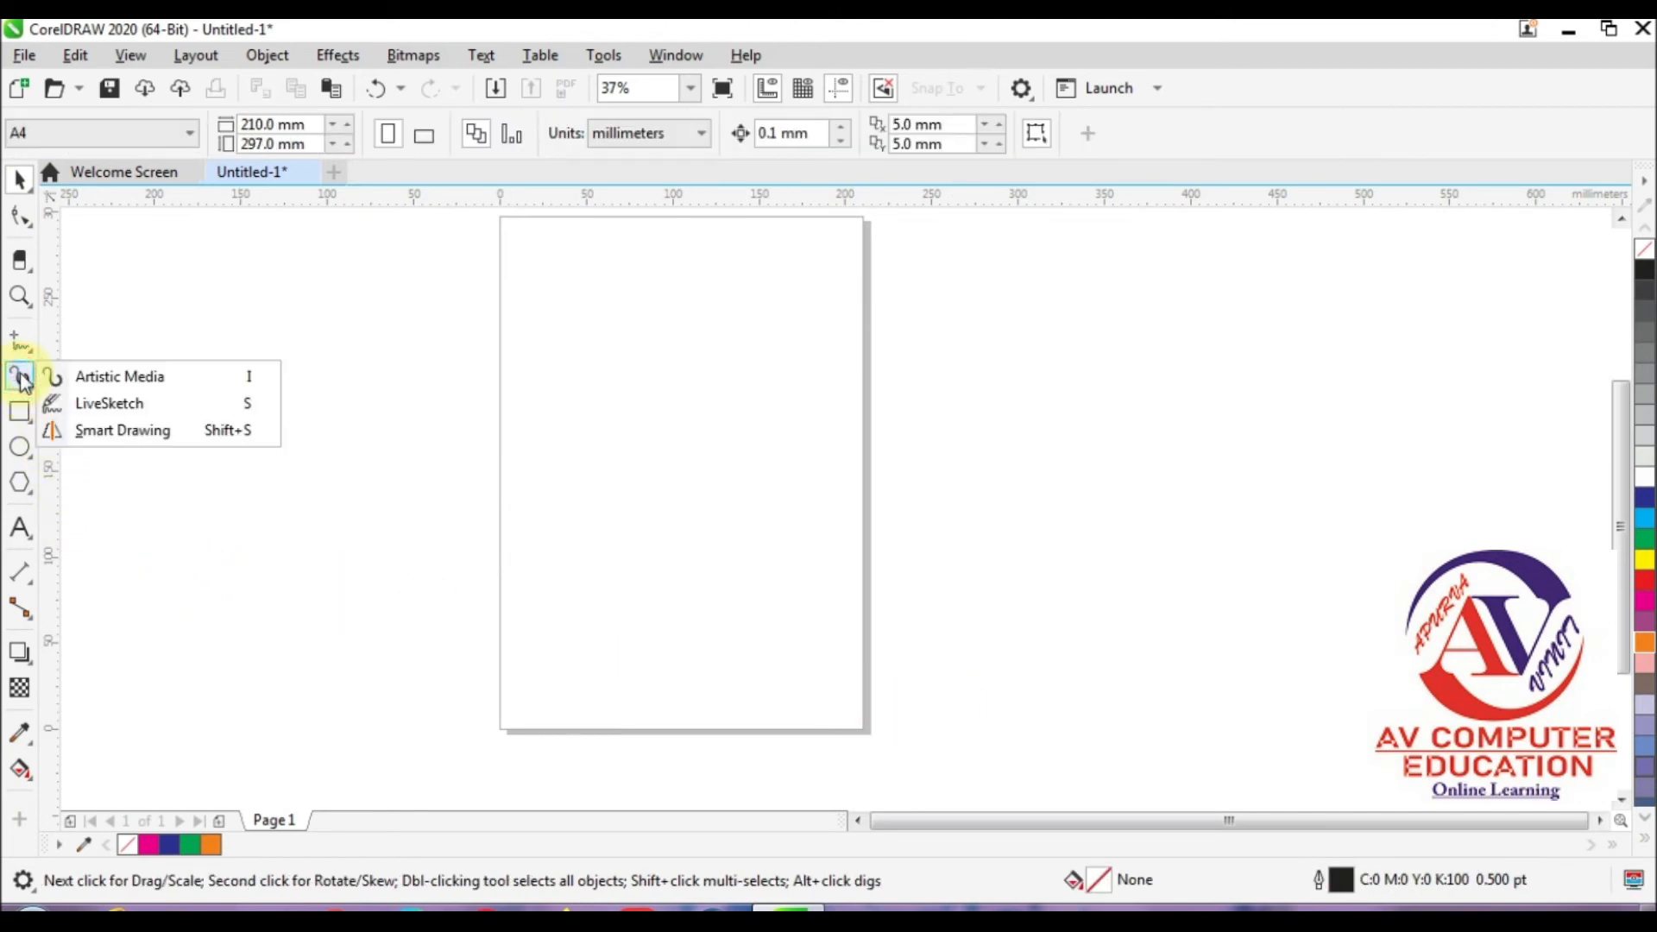
left_click(135, 405)
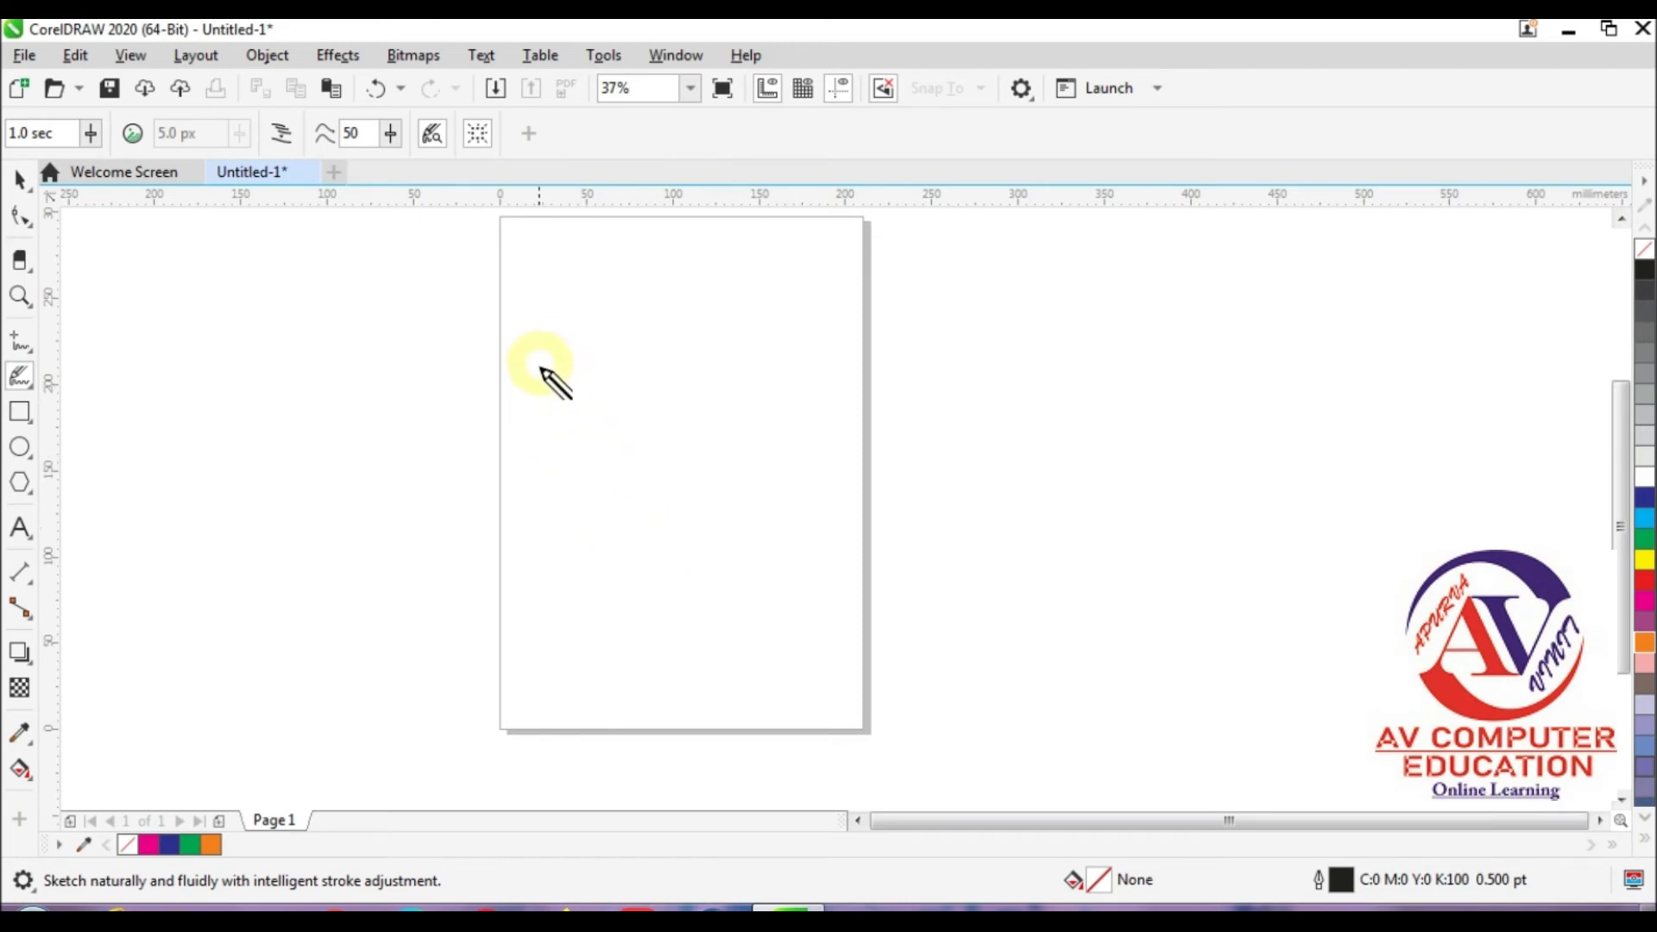
mouse_move(537, 380)
left_mouse_down()
mouse_move(659, 482)
mouse_move(739, 643)
left_mouse_up()
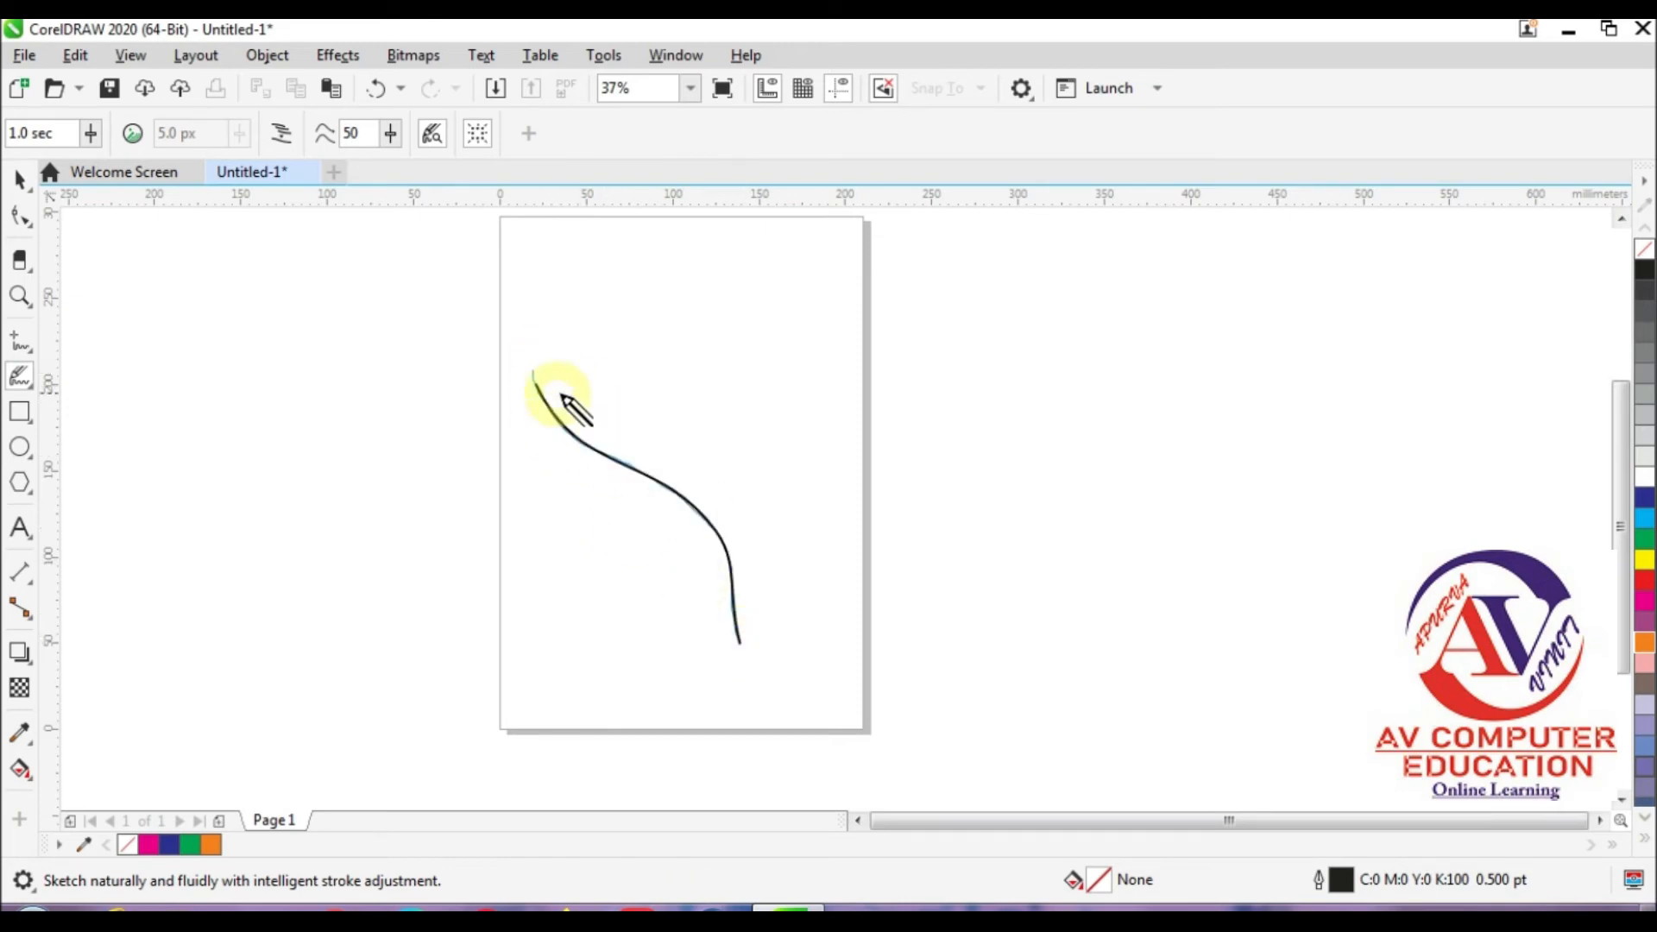
mouse_move(559, 378)
left_mouse_down()
mouse_move(615, 429)
mouse_move(705, 472)
mouse_move(773, 620)
left_mouse_up()
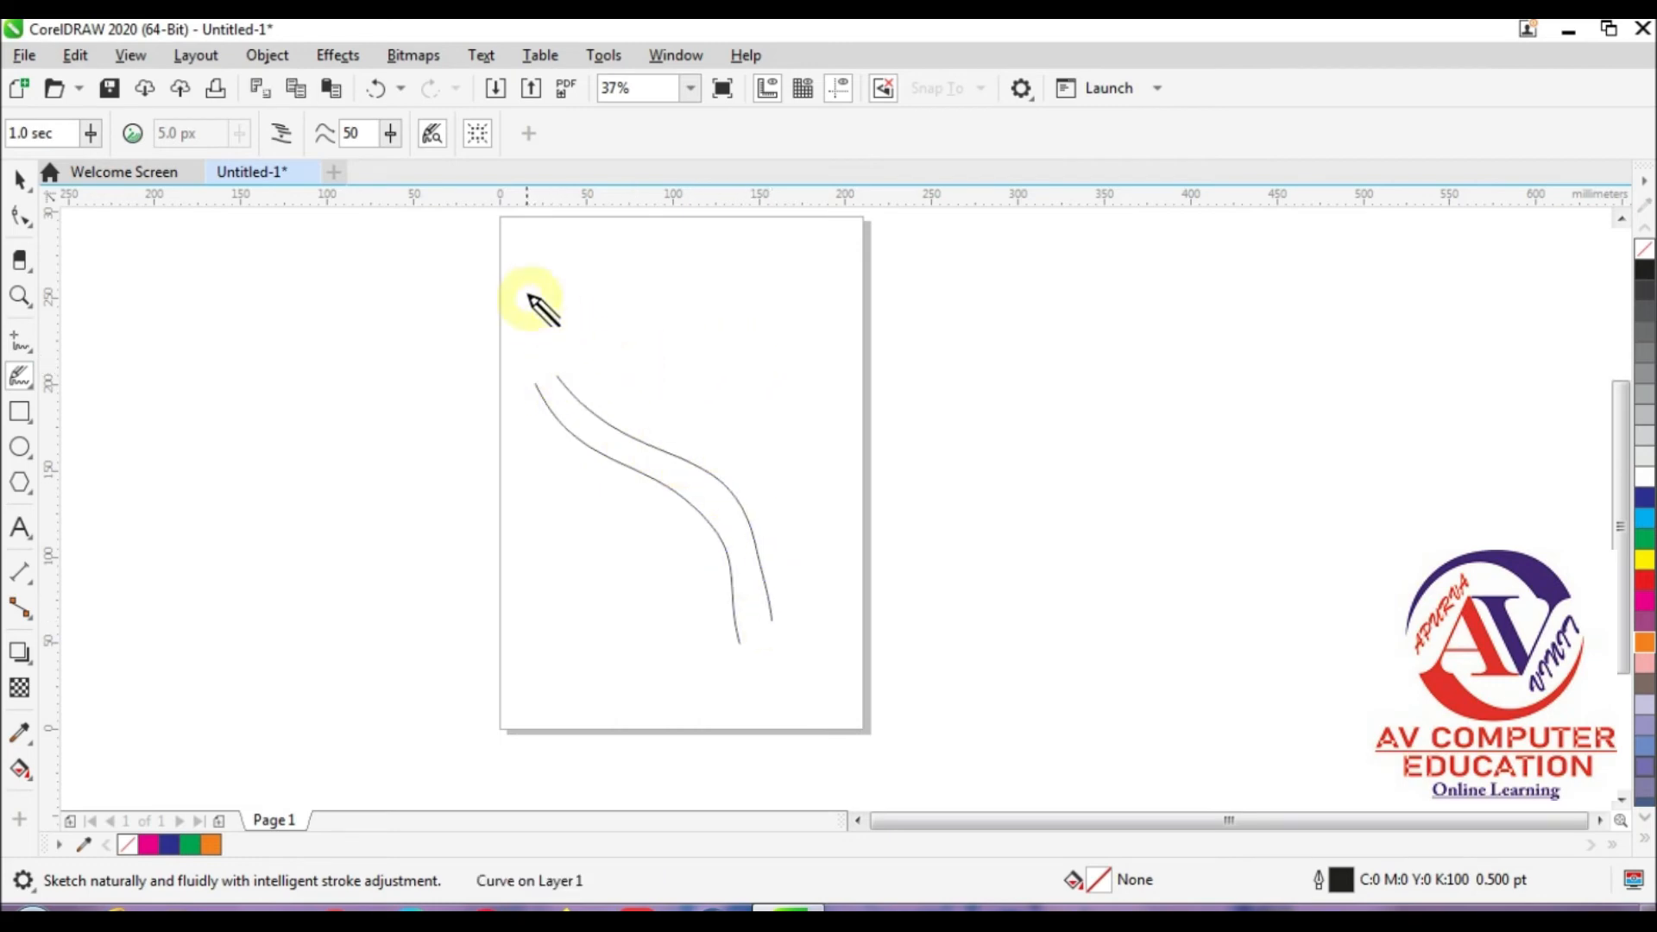
mouse_move(525, 285)
left_mouse_down()
mouse_move(458, 290)
mouse_move(469, 370)
mouse_move(518, 385)
mouse_move(584, 335)
mouse_move(505, 276)
mouse_move(494, 329)
mouse_move(578, 332)
mouse_move(500, 359)
mouse_move(570, 350)
mouse_move(511, 336)
mouse_move(488, 316)
mouse_move(505, 310)
mouse_move(562, 324)
mouse_move(535, 346)
mouse_move(556, 343)
left_mouse_up()
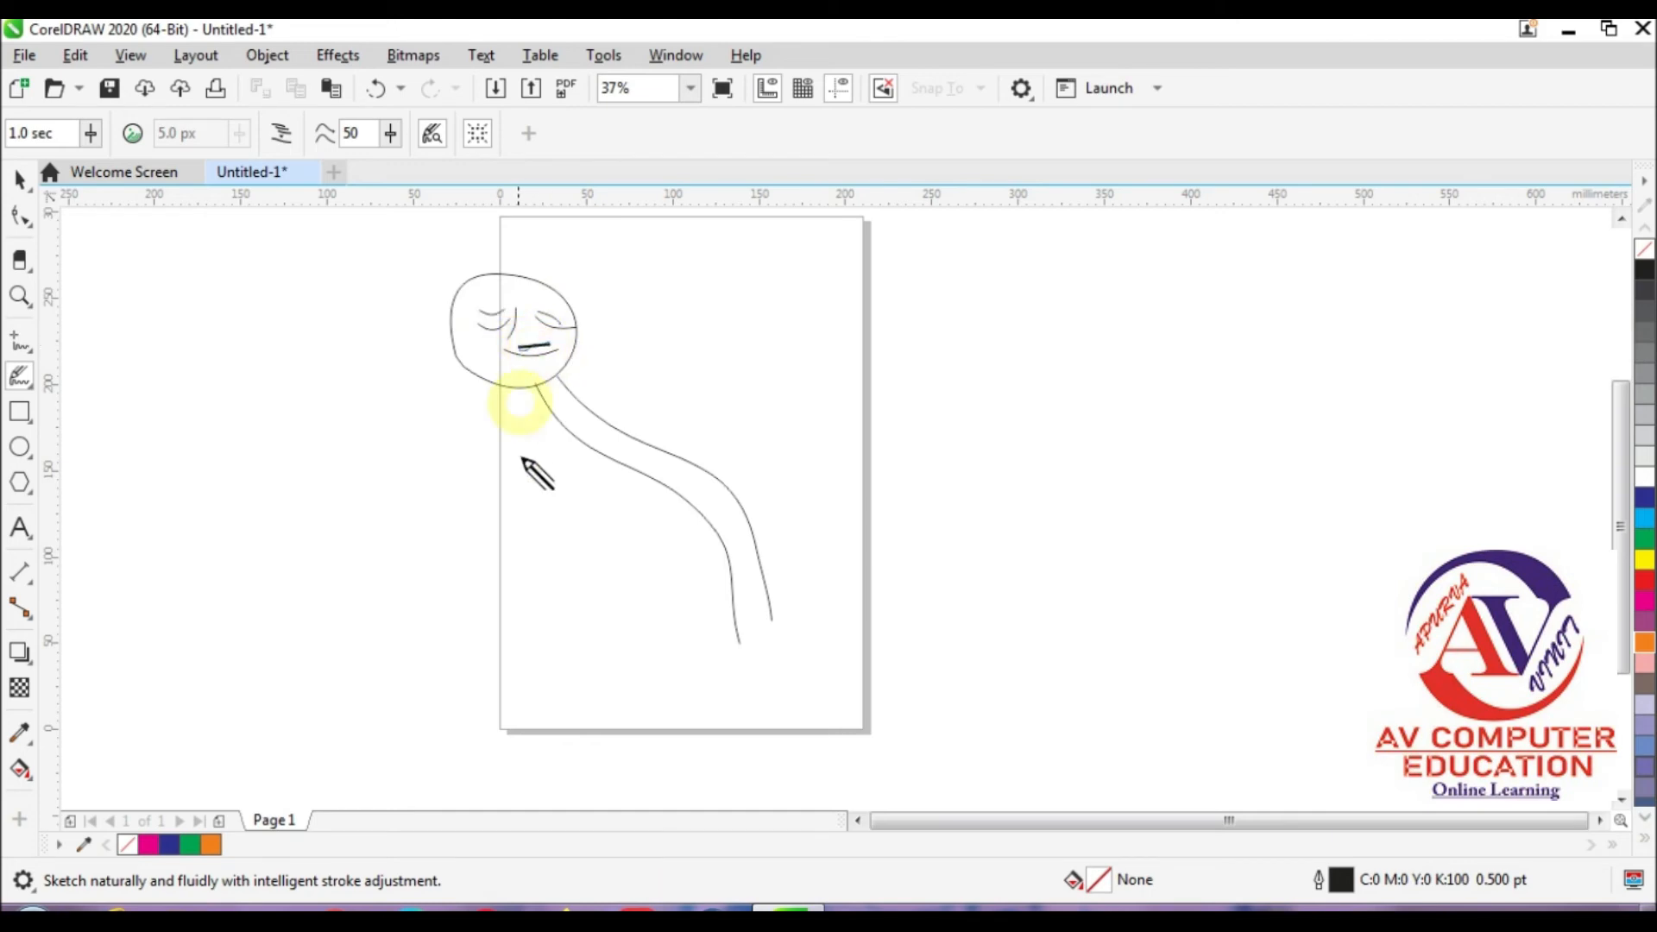
Step: Sketch wavy arms on both sides of the body and a two-pointed cap over the head
mouse_move(611, 423)
left_mouse_down()
mouse_move(671, 366)
mouse_move(732, 384)
left_mouse_up()
left_click_drag(604, 401, 709, 354)
mouse_move(563, 427)
left_mouse_down()
mouse_move(474, 452)
mouse_move(474, 482)
mouse_move(500, 462)
mouse_move(433, 516)
left_mouse_up()
mouse_move(448, 321)
left_mouse_down()
mouse_move(475, 244)
mouse_move(492, 276)
mouse_move(548, 268)
left_mouse_up()
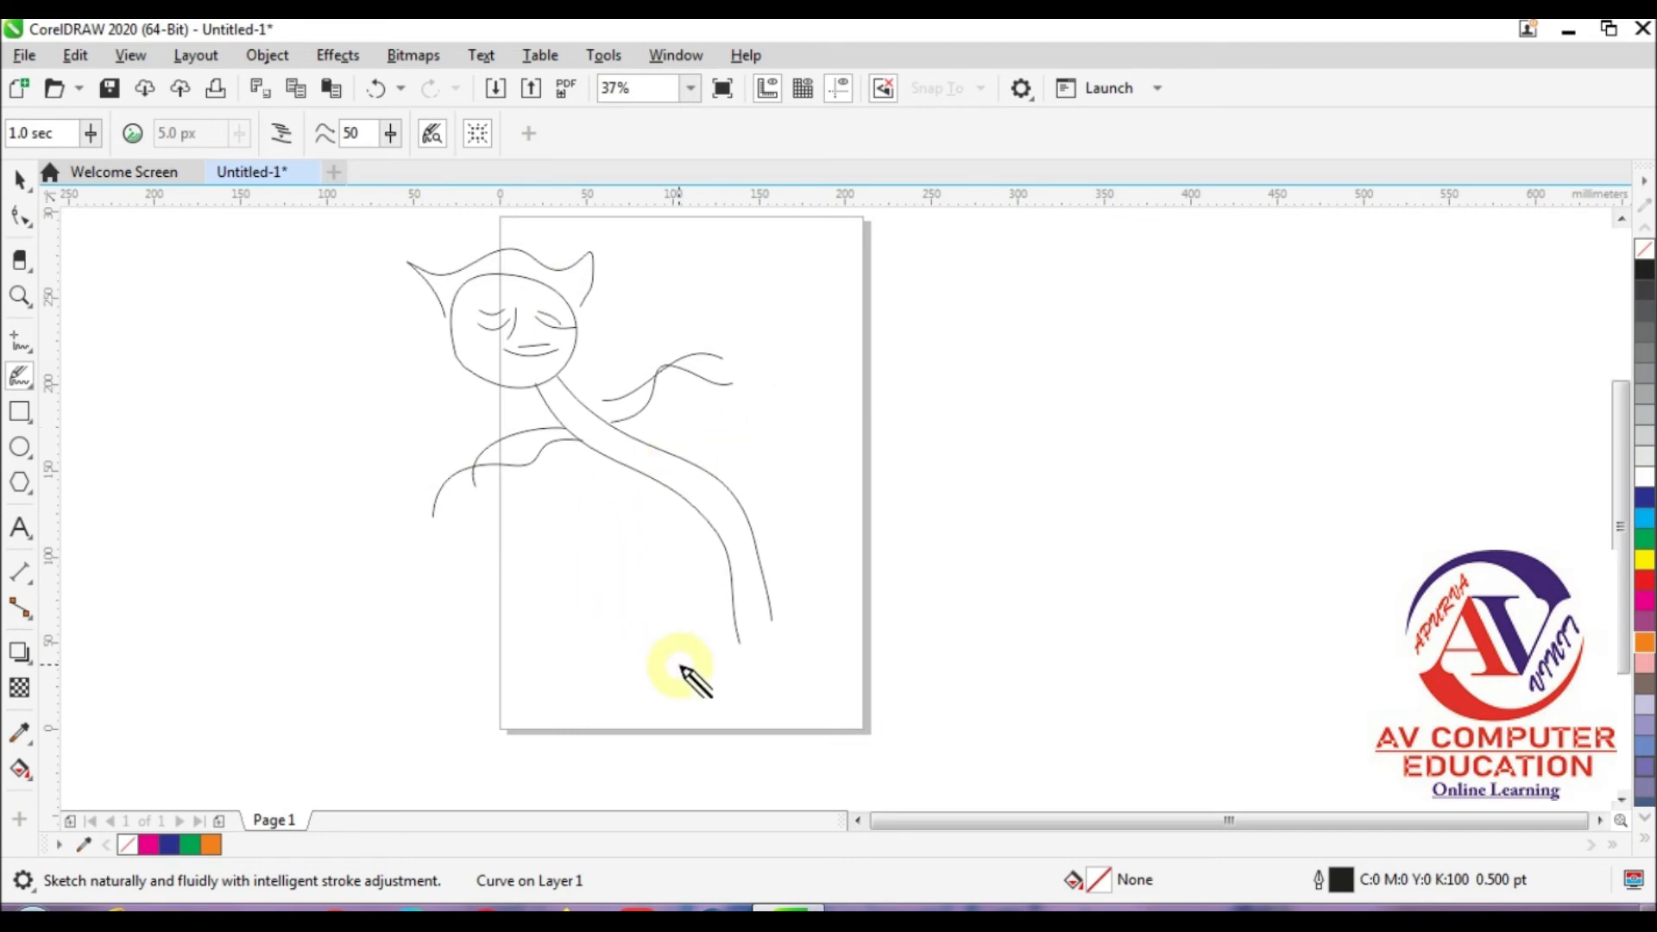
Step: Sketch one long curve downward from the chin and two curves sweeping right from the side of the face
mouse_move(533, 391)
left_mouse_down()
mouse_move(559, 552)
mouse_move(569, 471)
mouse_move(555, 529)
mouse_move(582, 640)
left_mouse_up()
mouse_move(561, 363)
left_mouse_down()
mouse_move(750, 420)
mouse_move(773, 474)
left_mouse_up()
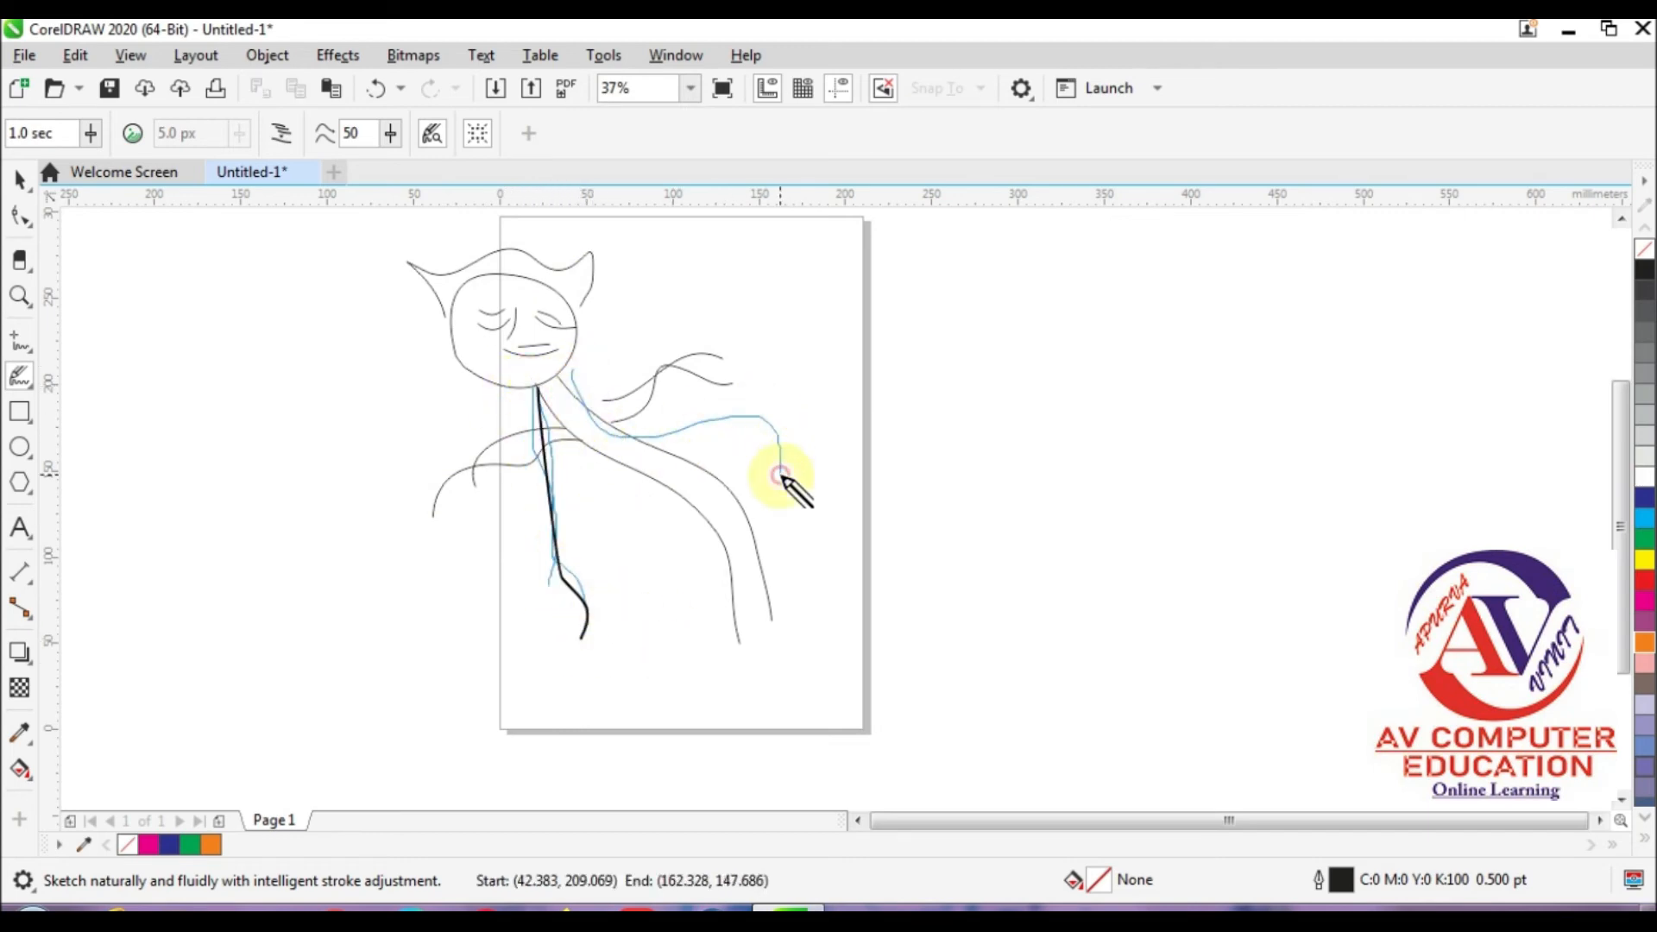
mouse_move(566, 351)
left_mouse_down()
mouse_move(768, 405)
mouse_move(779, 458)
left_mouse_up()
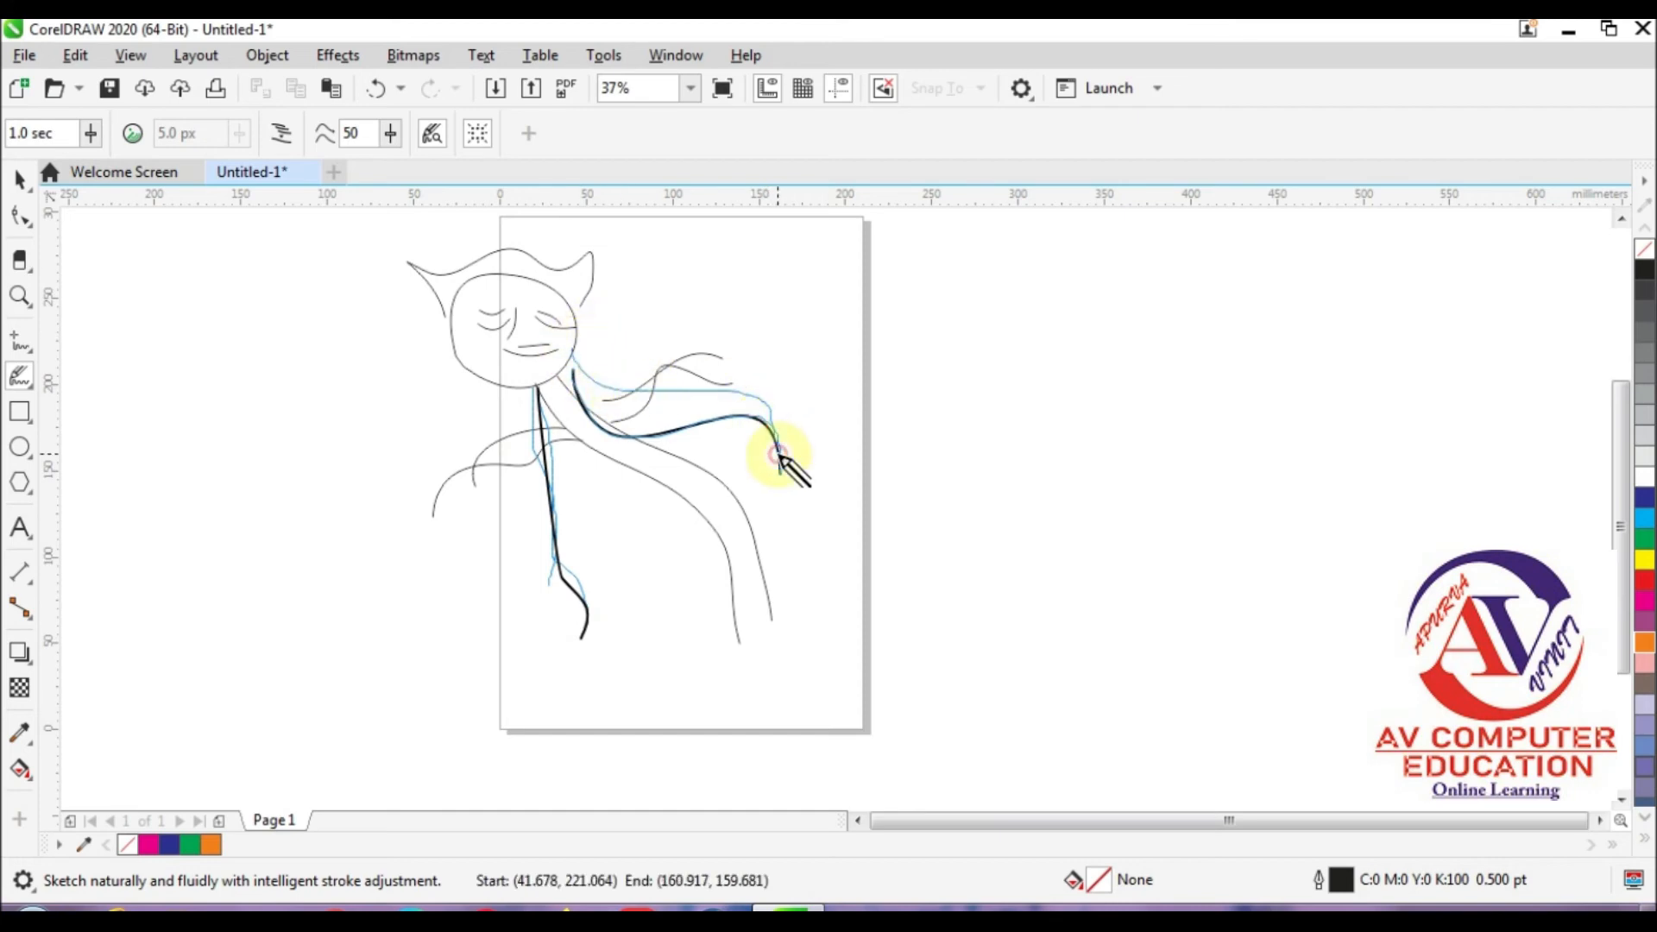
Step: Draw two nearly vertical LiveSketch lines side by side to the left of the page
left_click(19, 377)
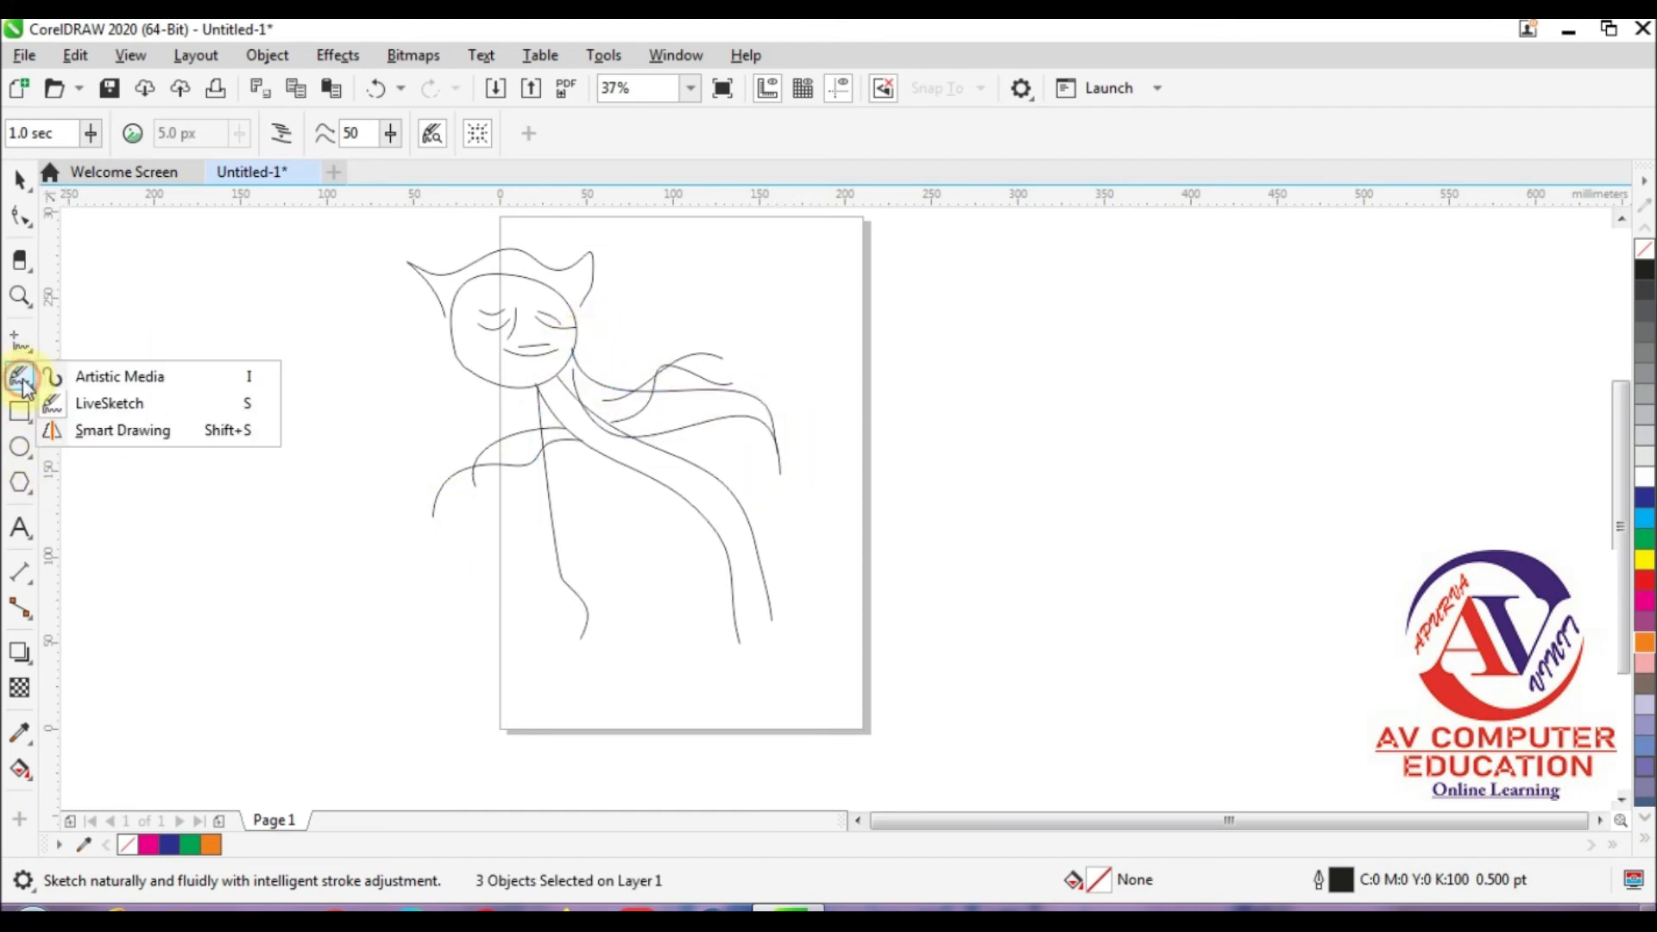
left_click(103, 404)
left_click_drag(205, 271, 207, 643)
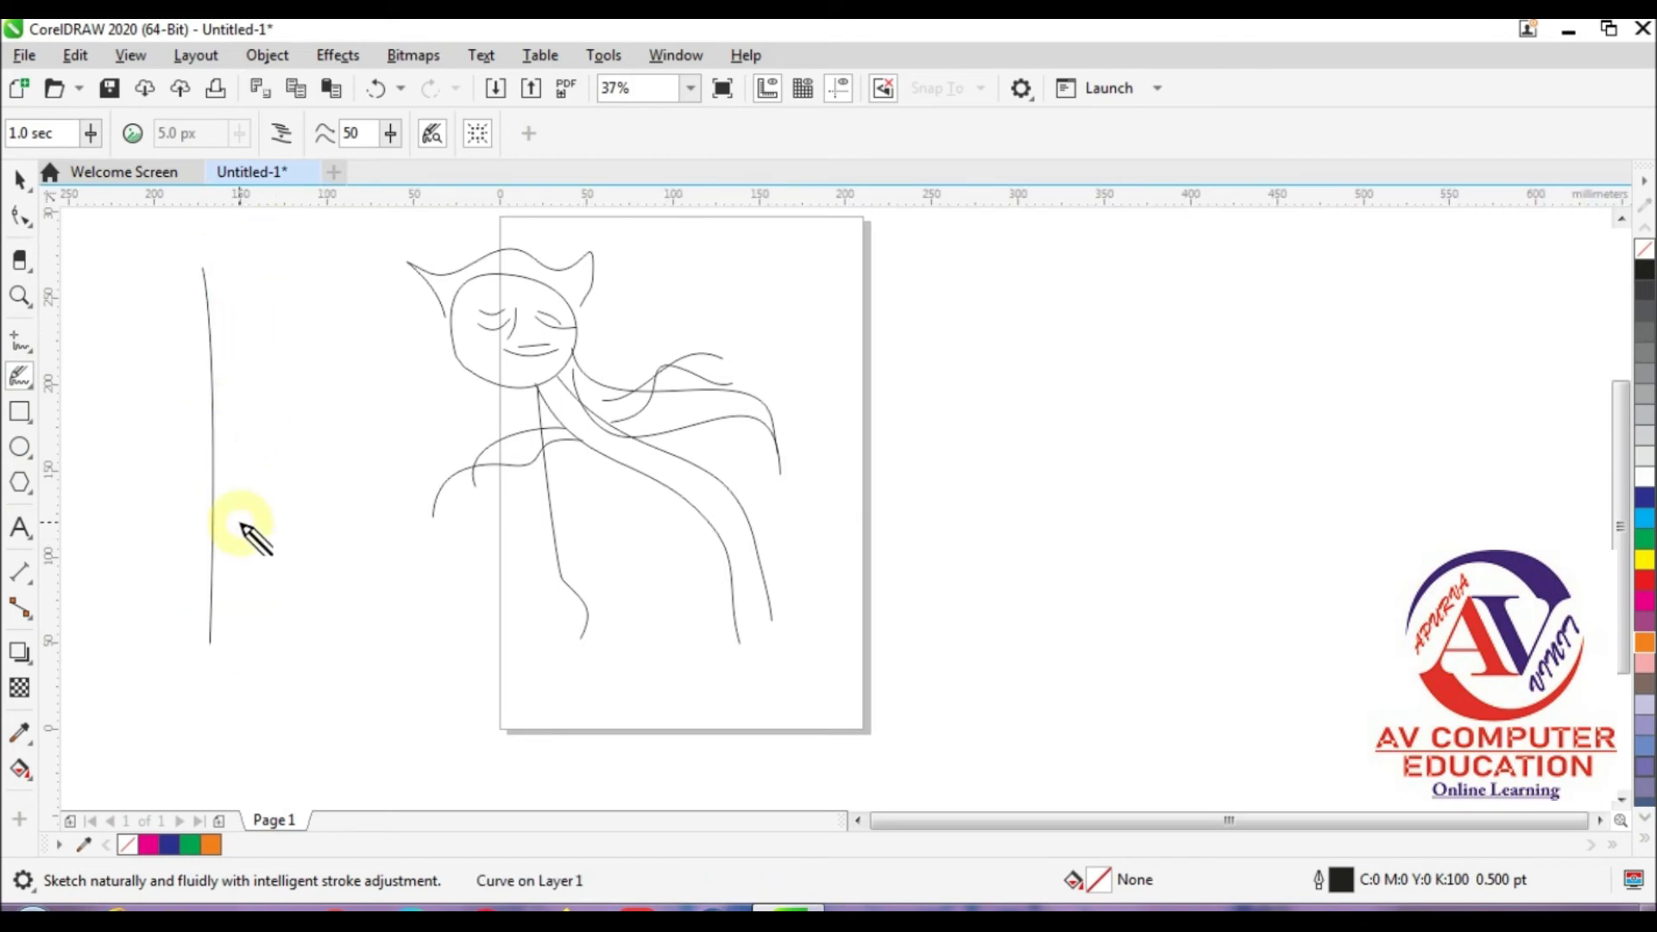
left_click_drag(263, 286, 265, 592)
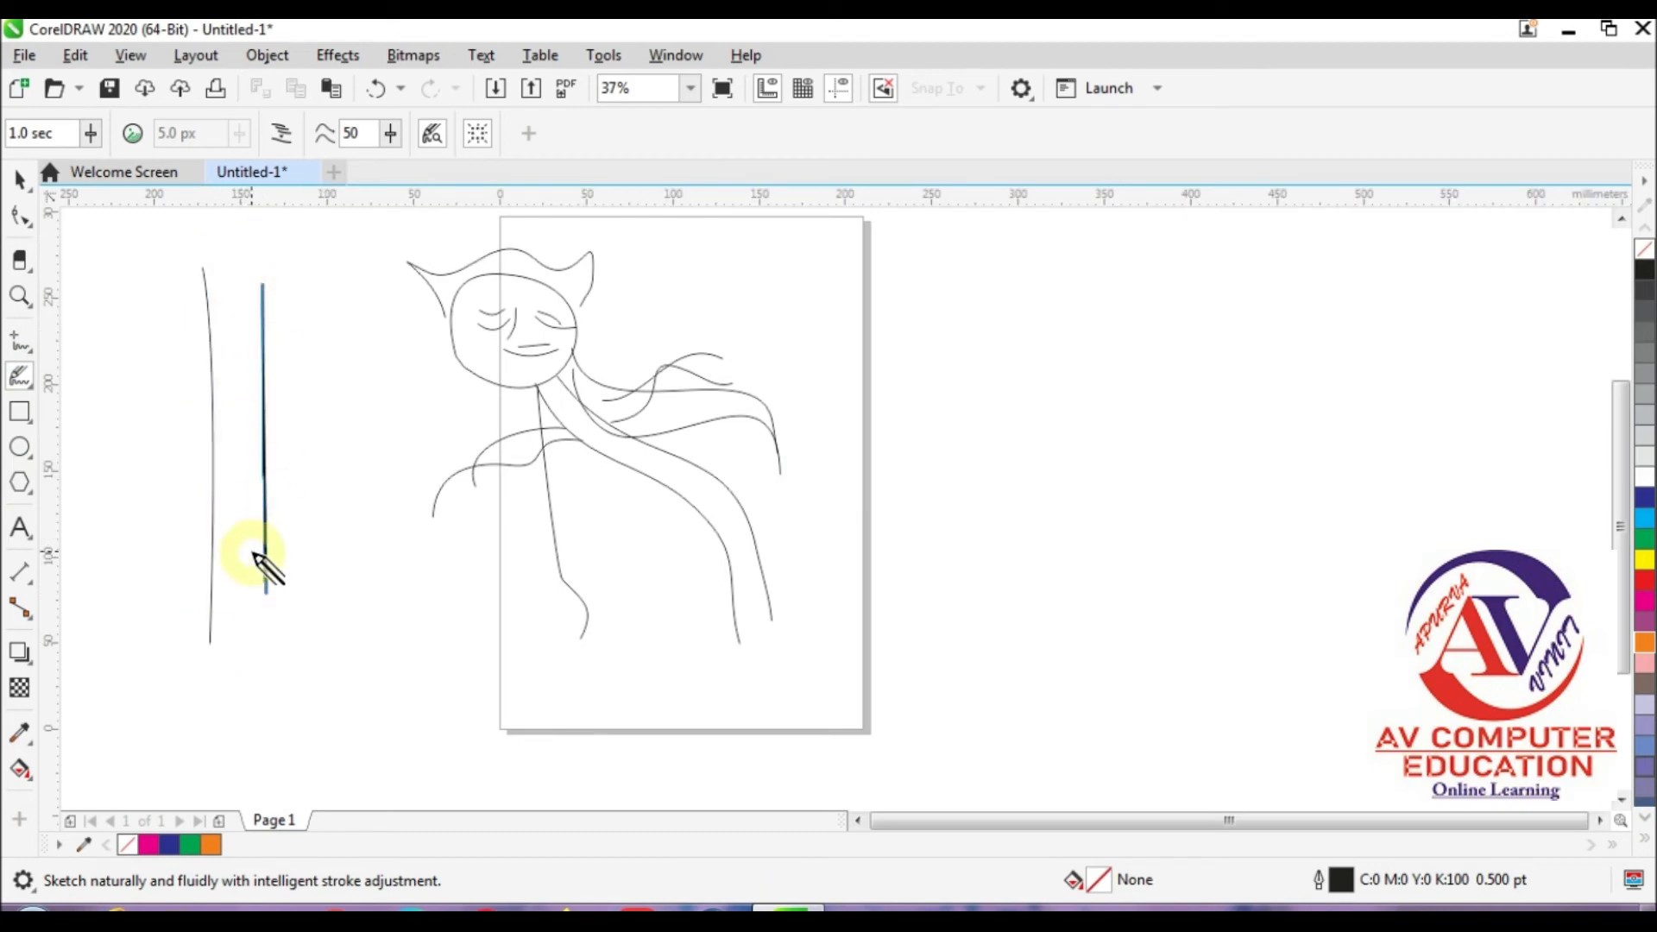
Step: With the Smart Drawing tool, draw a circle to the right of the page and an angular zigzag shape beside it
left_click(16, 385)
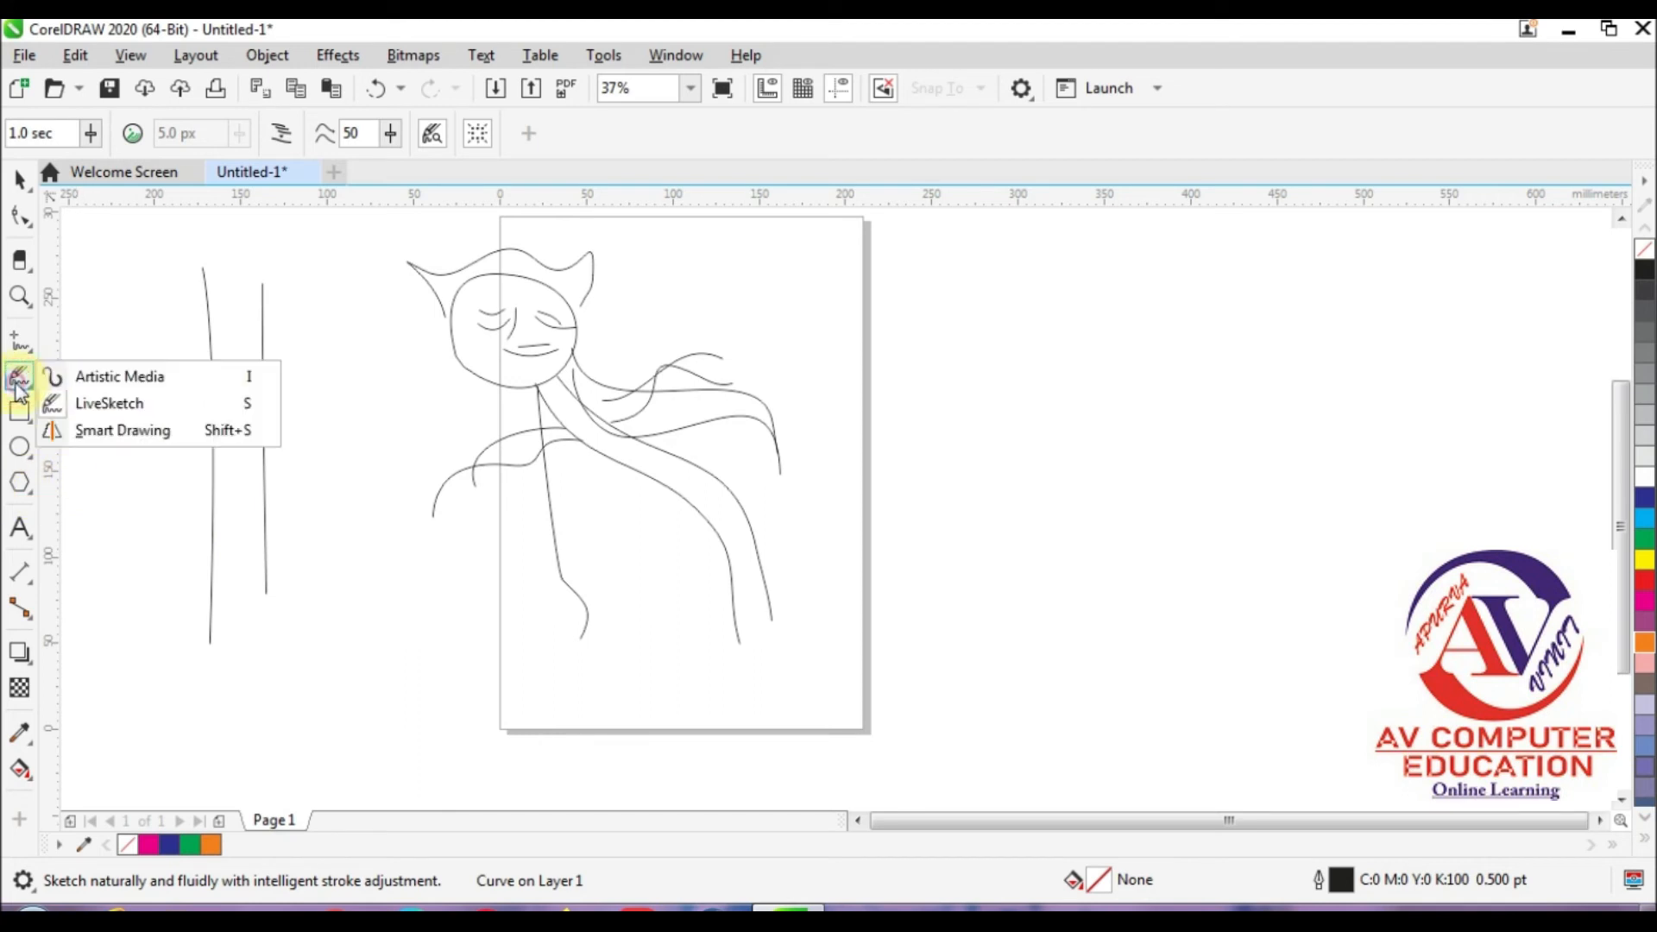
left_click(151, 432)
mouse_move(930, 345)
left_mouse_down()
mouse_move(934, 470)
mouse_move(1037, 410)
mouse_move(1013, 343)
mouse_move(931, 347)
left_mouse_up()
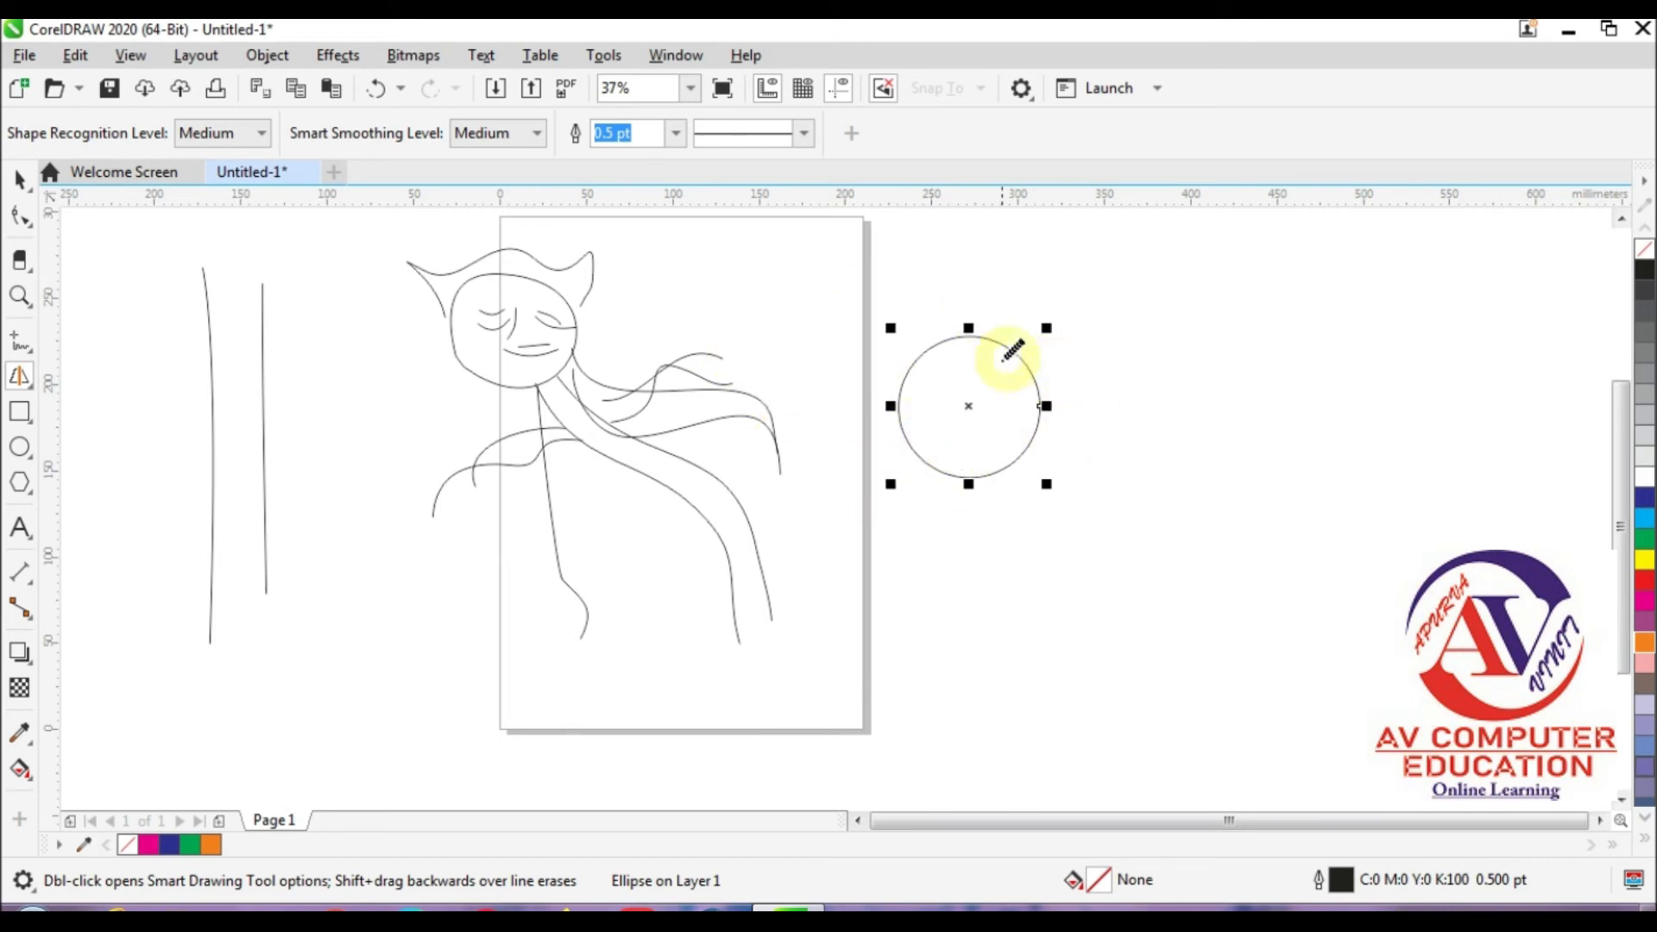
mouse_move(948, 335)
left_mouse_down()
mouse_move(917, 288)
mouse_move(916, 351)
mouse_move(877, 303)
mouse_move(906, 398)
mouse_move(833, 391)
mouse_move(876, 468)
left_mouse_up()
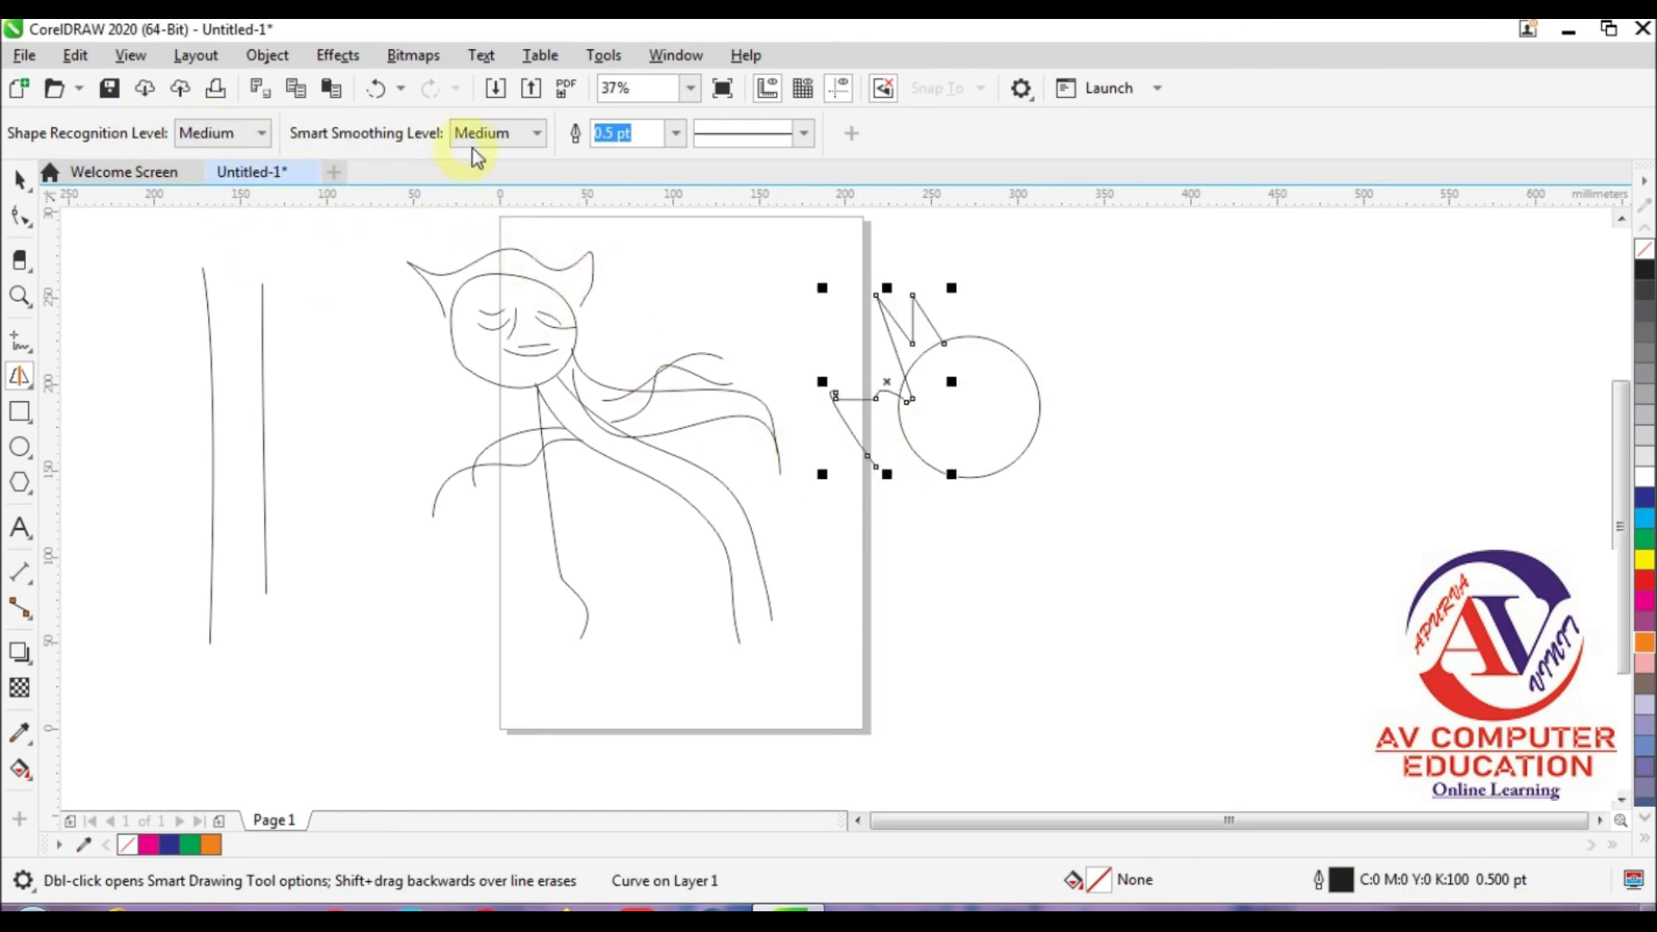
Step: Set the shape recognition level to Highest and draw a vertical line to the right of the two sketched lines
left_click(257, 135)
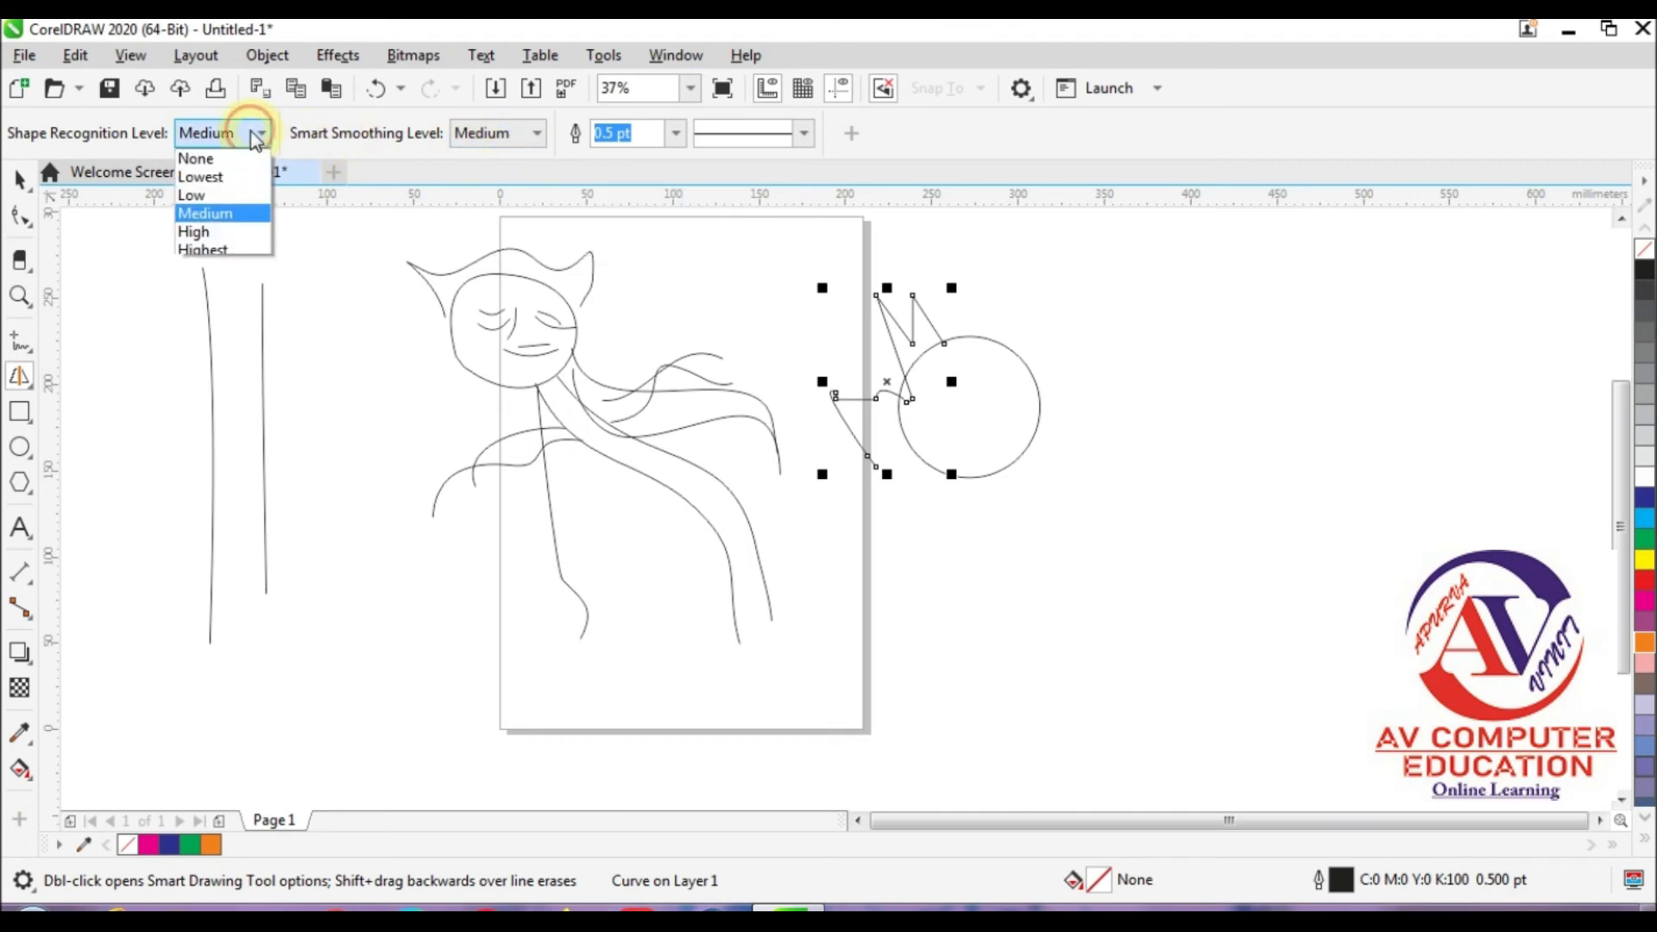
left_click(229, 250)
mouse_move(313, 293)
left_mouse_down()
mouse_move(324, 442)
mouse_move(304, 613)
left_mouse_up()
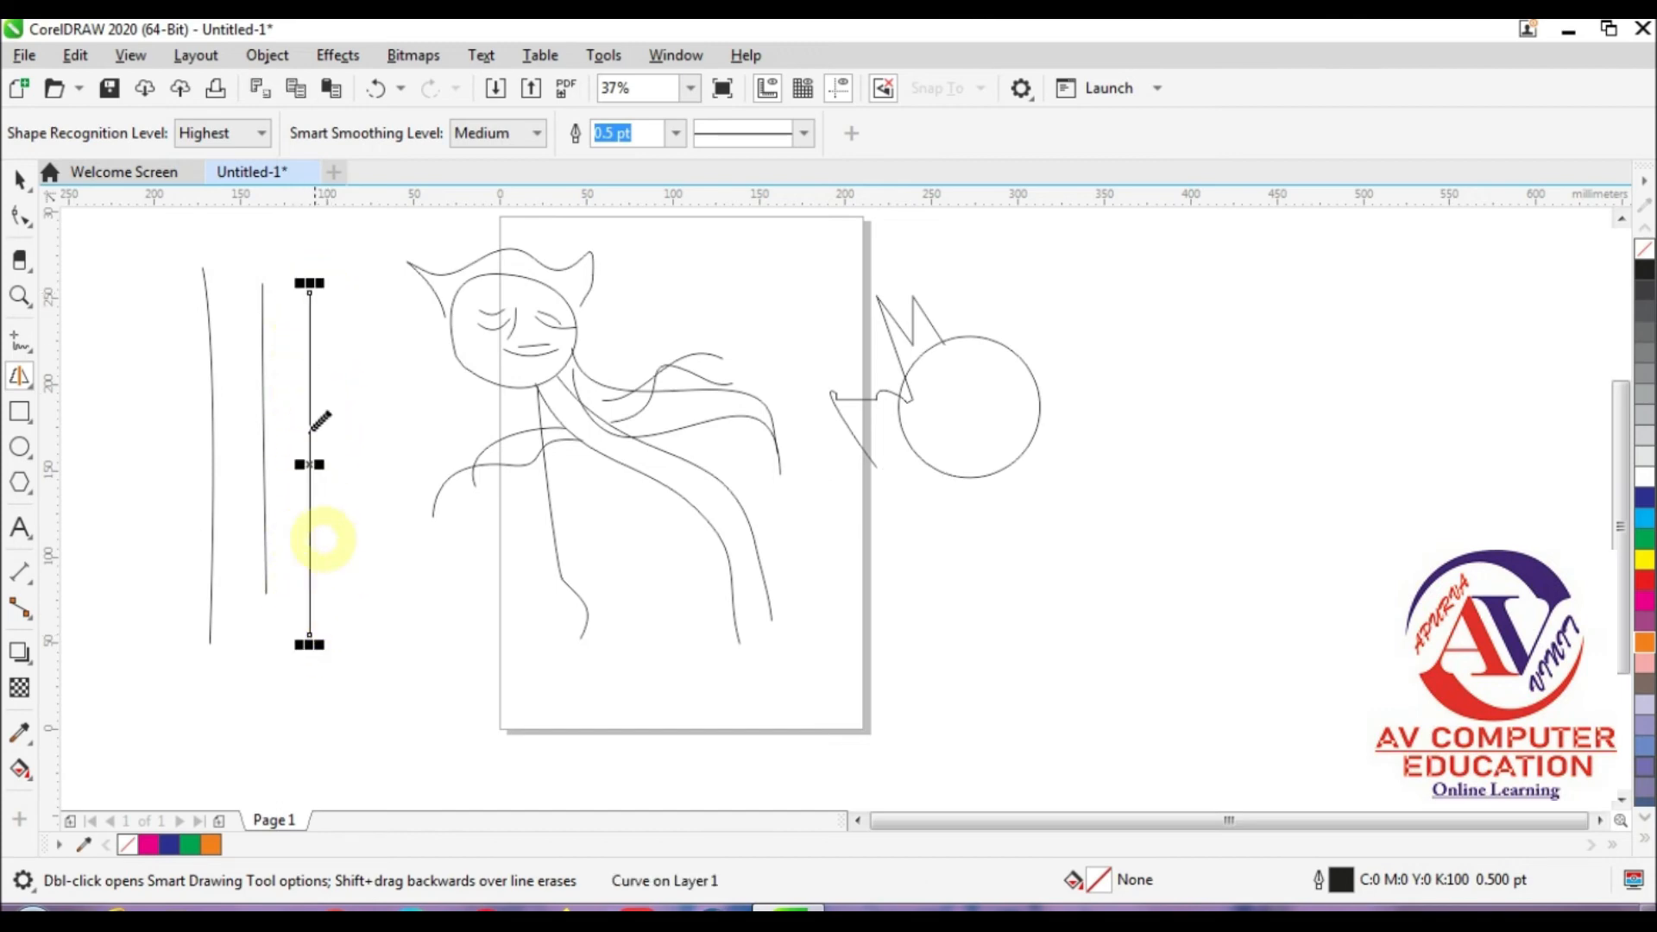
Step: Set the shape recognition level to Lowest, then draw another vertical line and a long winding curve beneath the figure
left_click(260, 133)
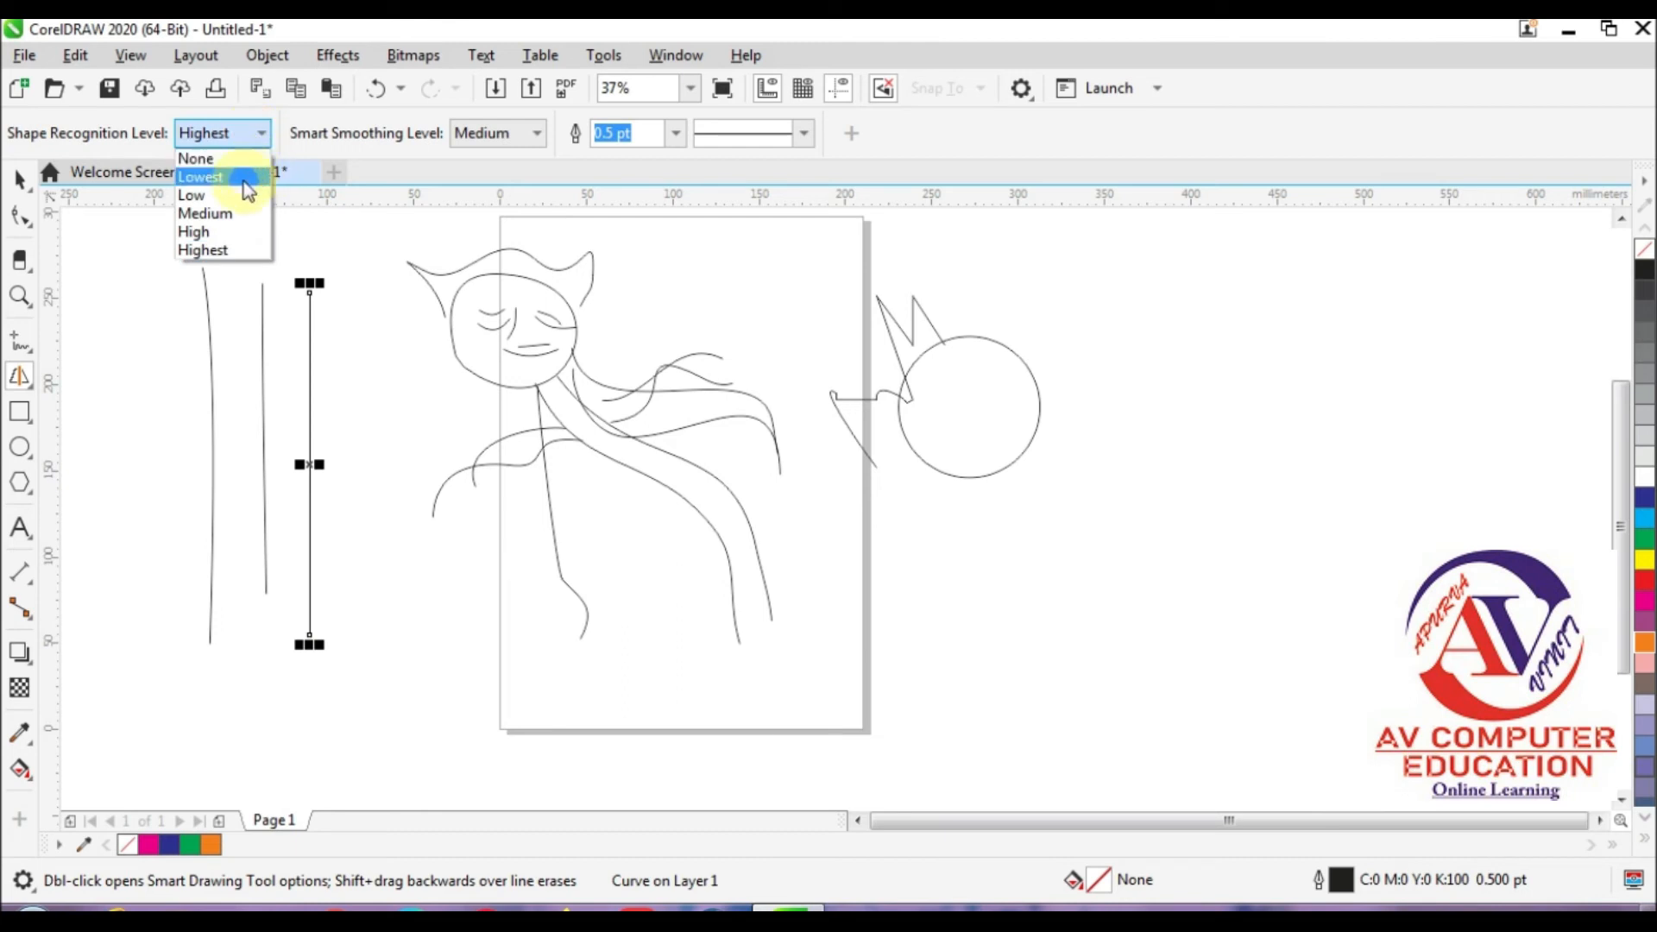
left_click(250, 177)
left_click_drag(371, 278, 371, 669)
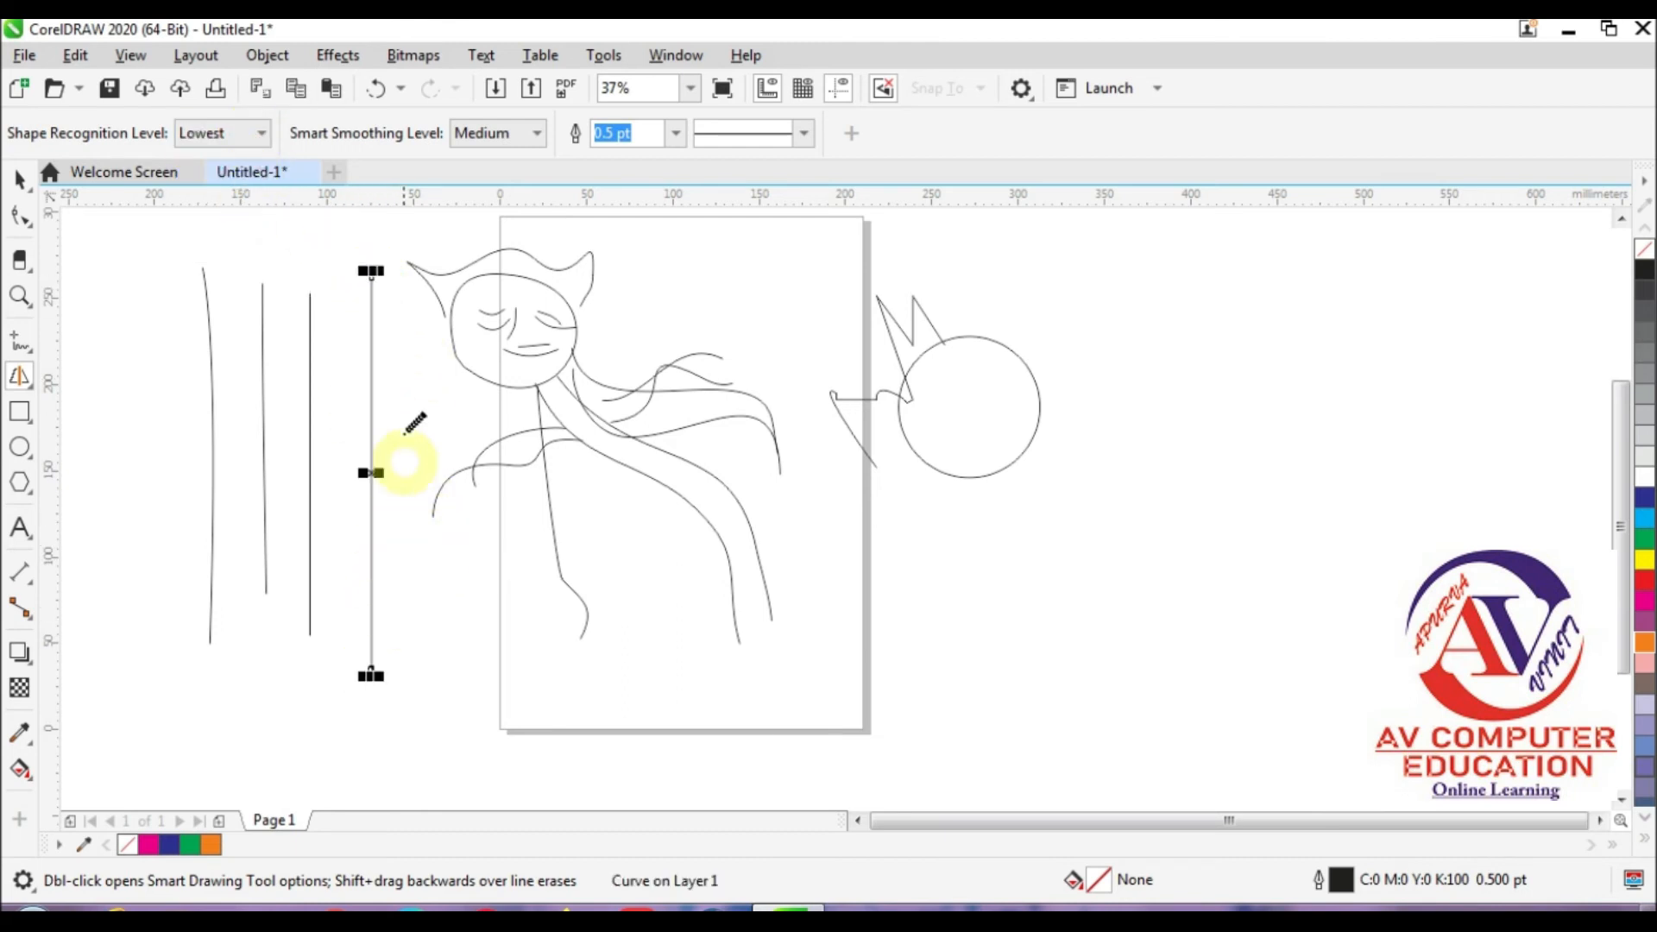
mouse_move(408, 296)
left_mouse_down()
mouse_move(516, 553)
mouse_move(751, 647)
mouse_move(1093, 548)
left_mouse_up()
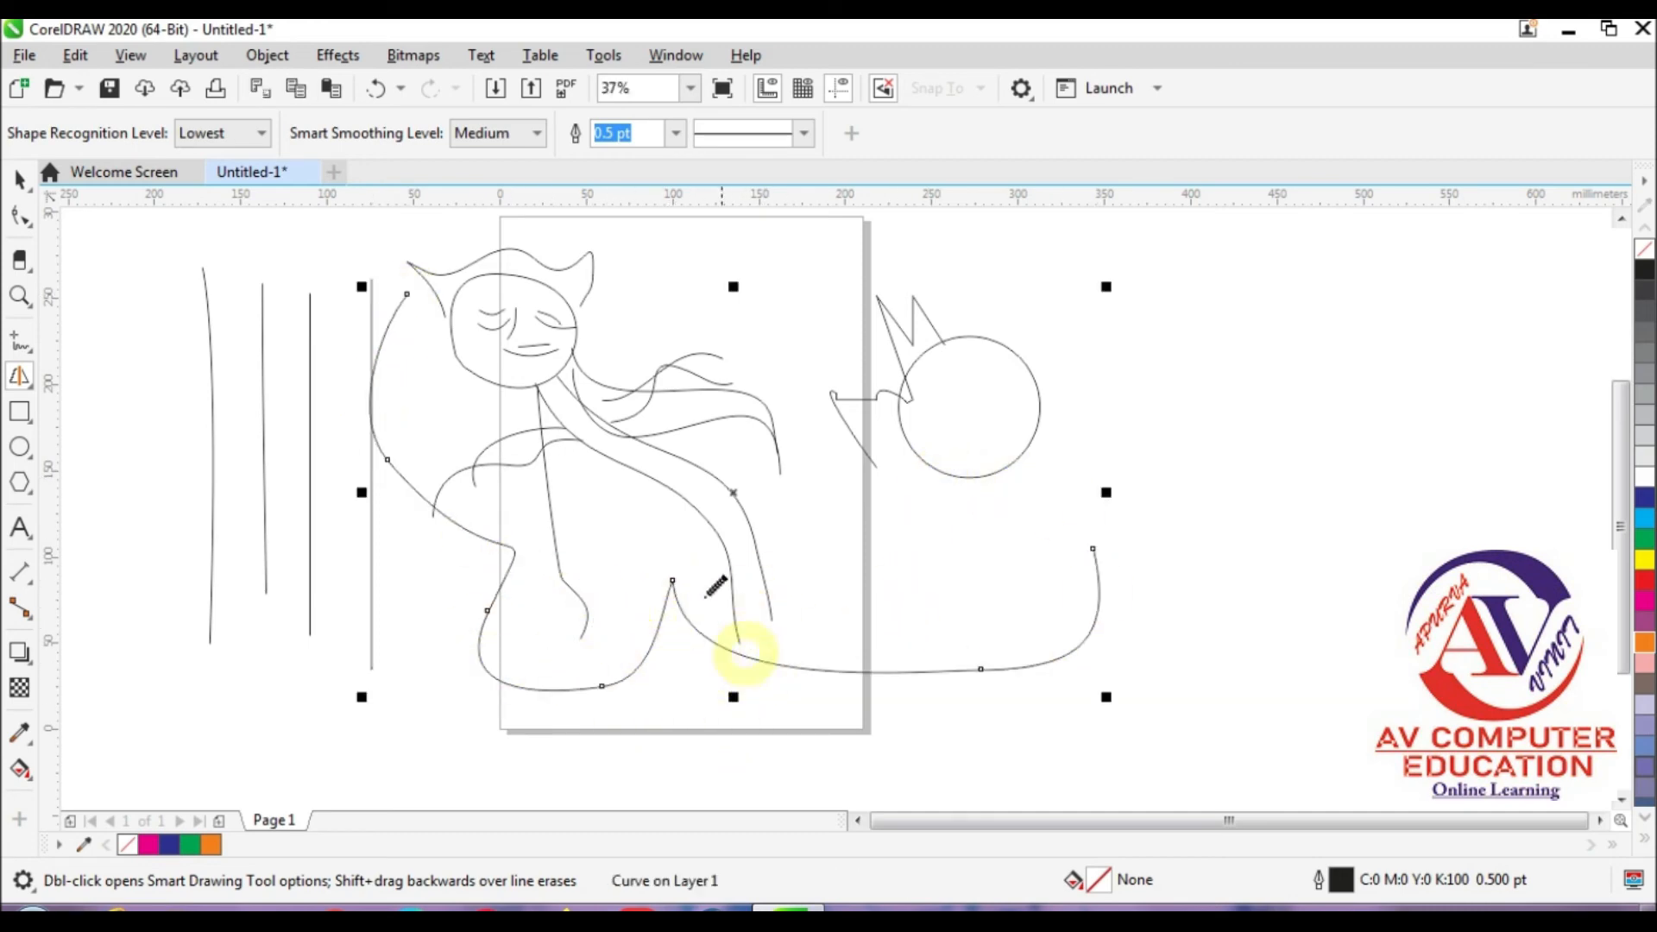
Step: Set the shape recognition level to Medium and draw a zigzag across the vertical lines plus curved and angular strokes over the figure
left_click(216, 133)
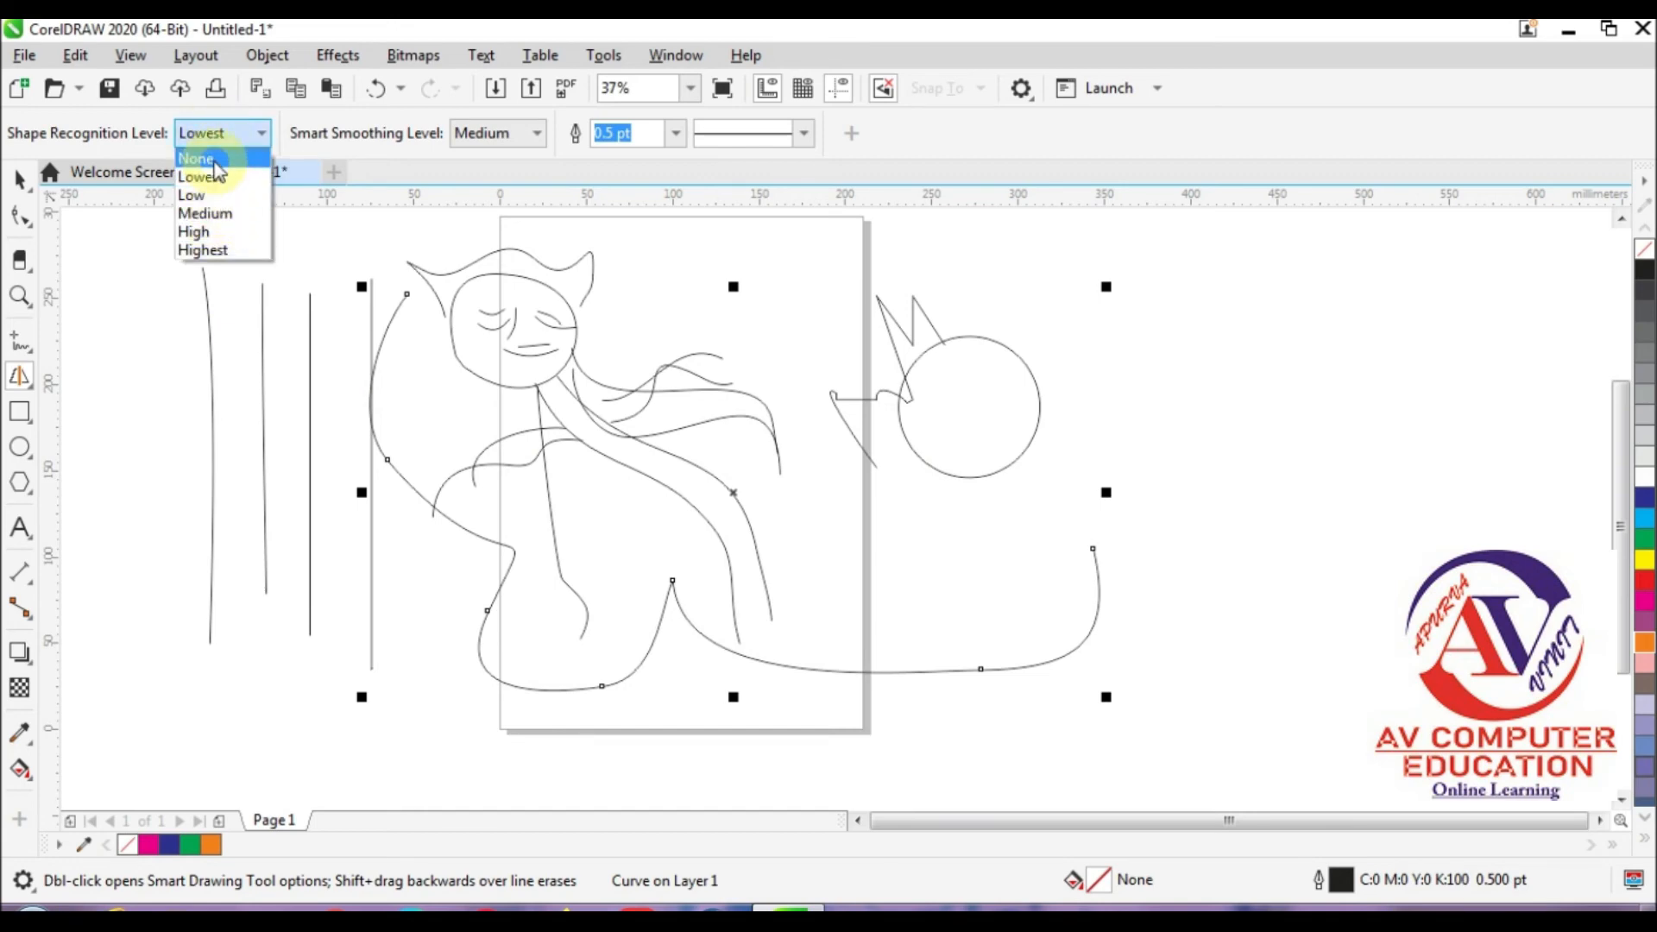
left_click(204, 214)
left_click_drag(131, 302, 162, 617)
mouse_move(169, 548)
left_mouse_down()
mouse_move(210, 444)
mouse_move(351, 474)
mouse_move(353, 491)
left_mouse_up()
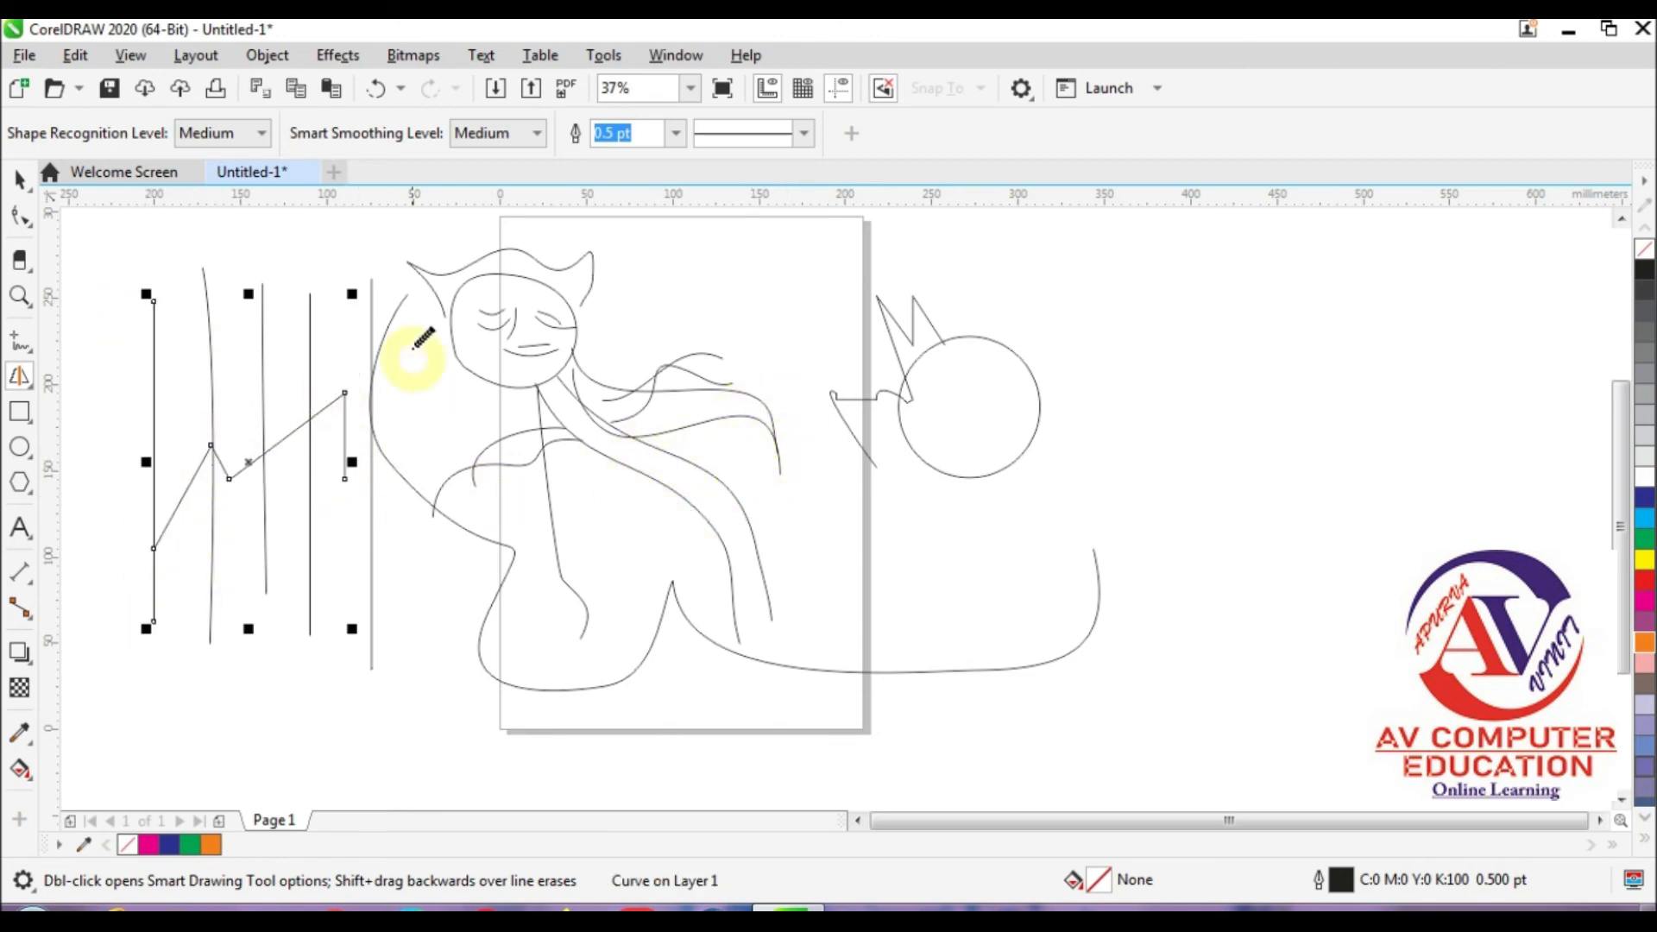
mouse_move(422, 291)
left_mouse_down()
mouse_move(428, 391)
mouse_move(487, 450)
left_mouse_up()
left_click_drag(596, 545, 619, 635)
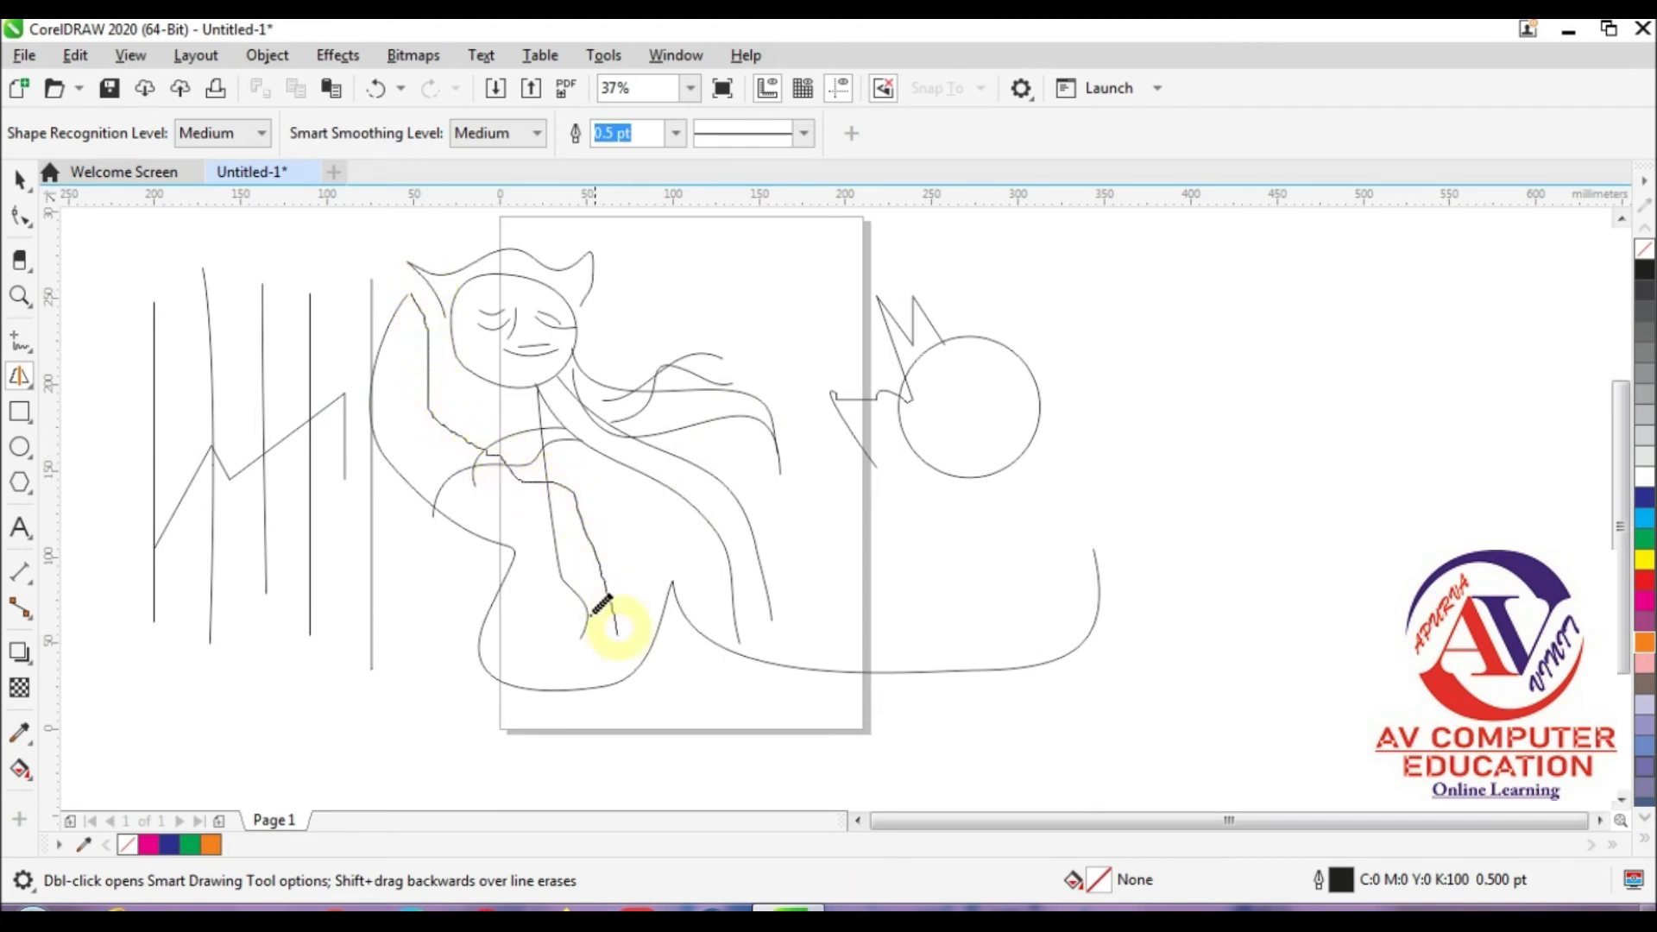
mouse_move(592, 530)
left_mouse_down()
mouse_move(771, 601)
mouse_move(739, 648)
left_mouse_up()
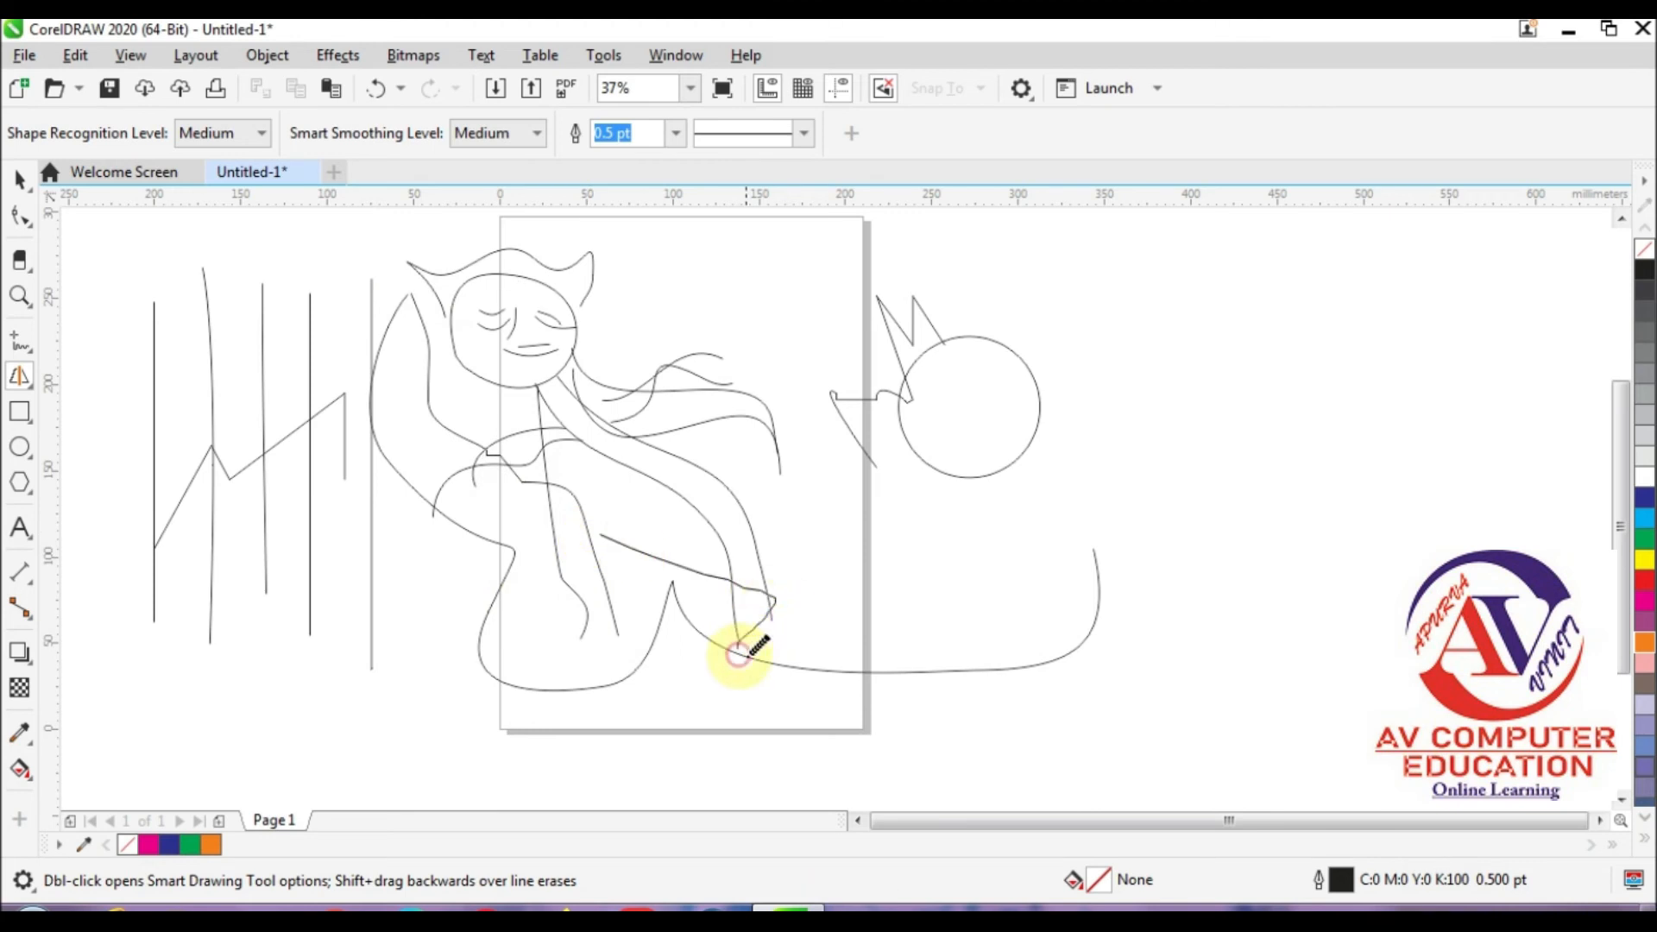
Step: Select every drawn object with the Pick tool and delete them all
left_click(23, 375)
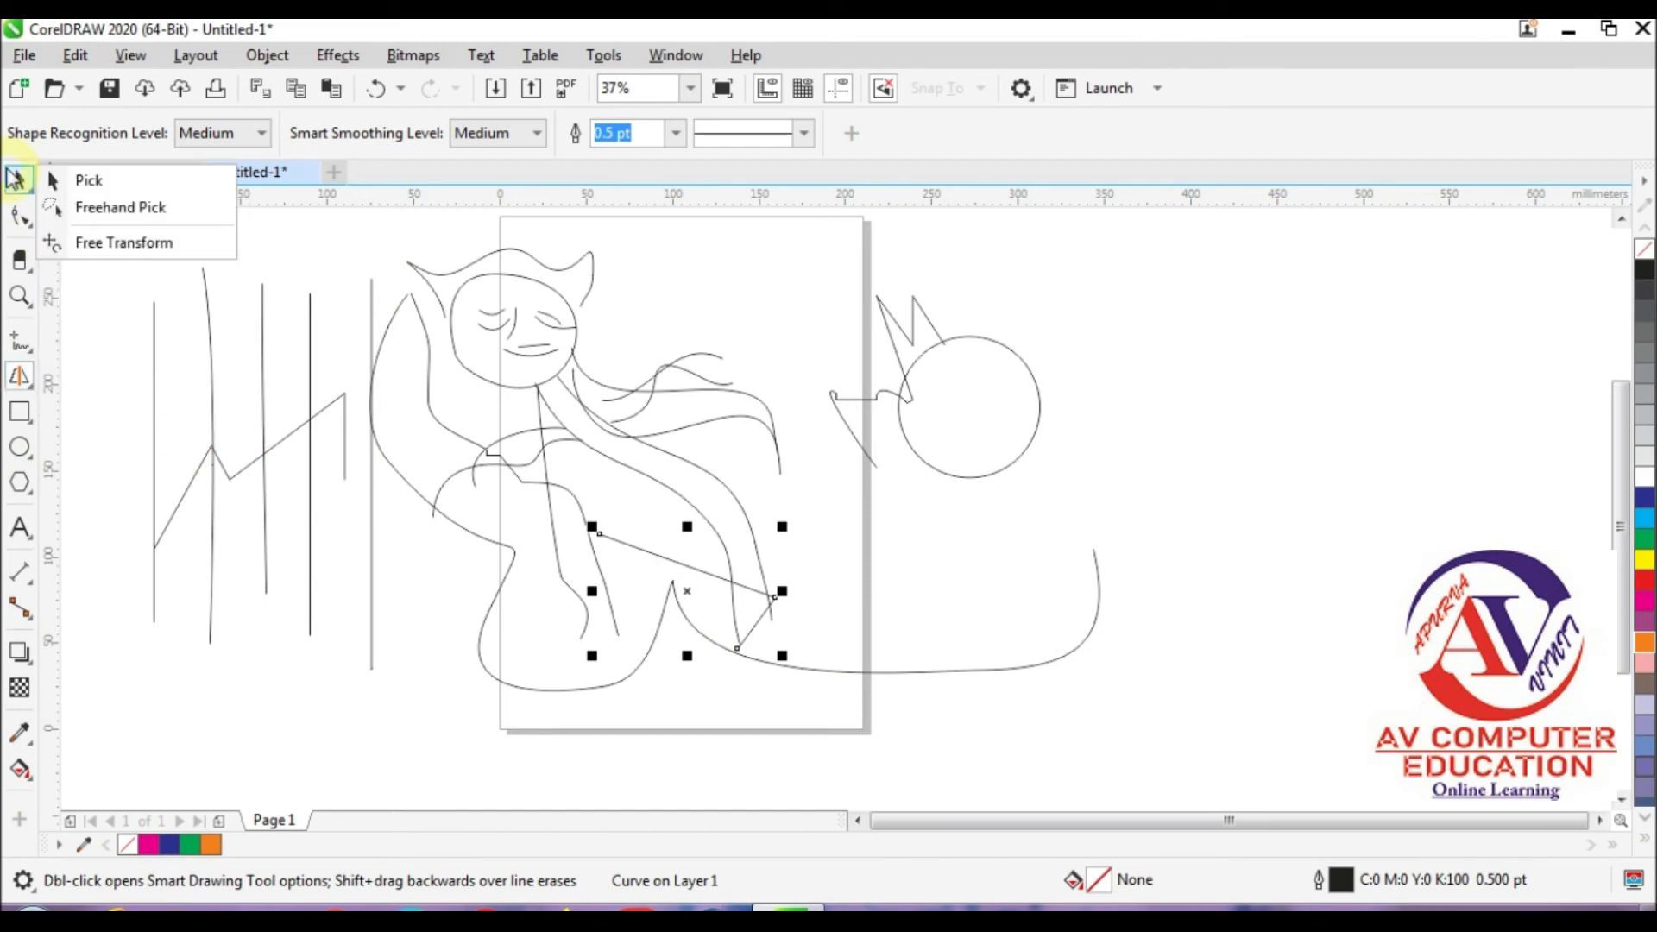
left_click(19, 180)
mouse_move(116, 237)
left_mouse_down()
mouse_move(1028, 721)
mouse_move(1251, 779)
left_mouse_up()
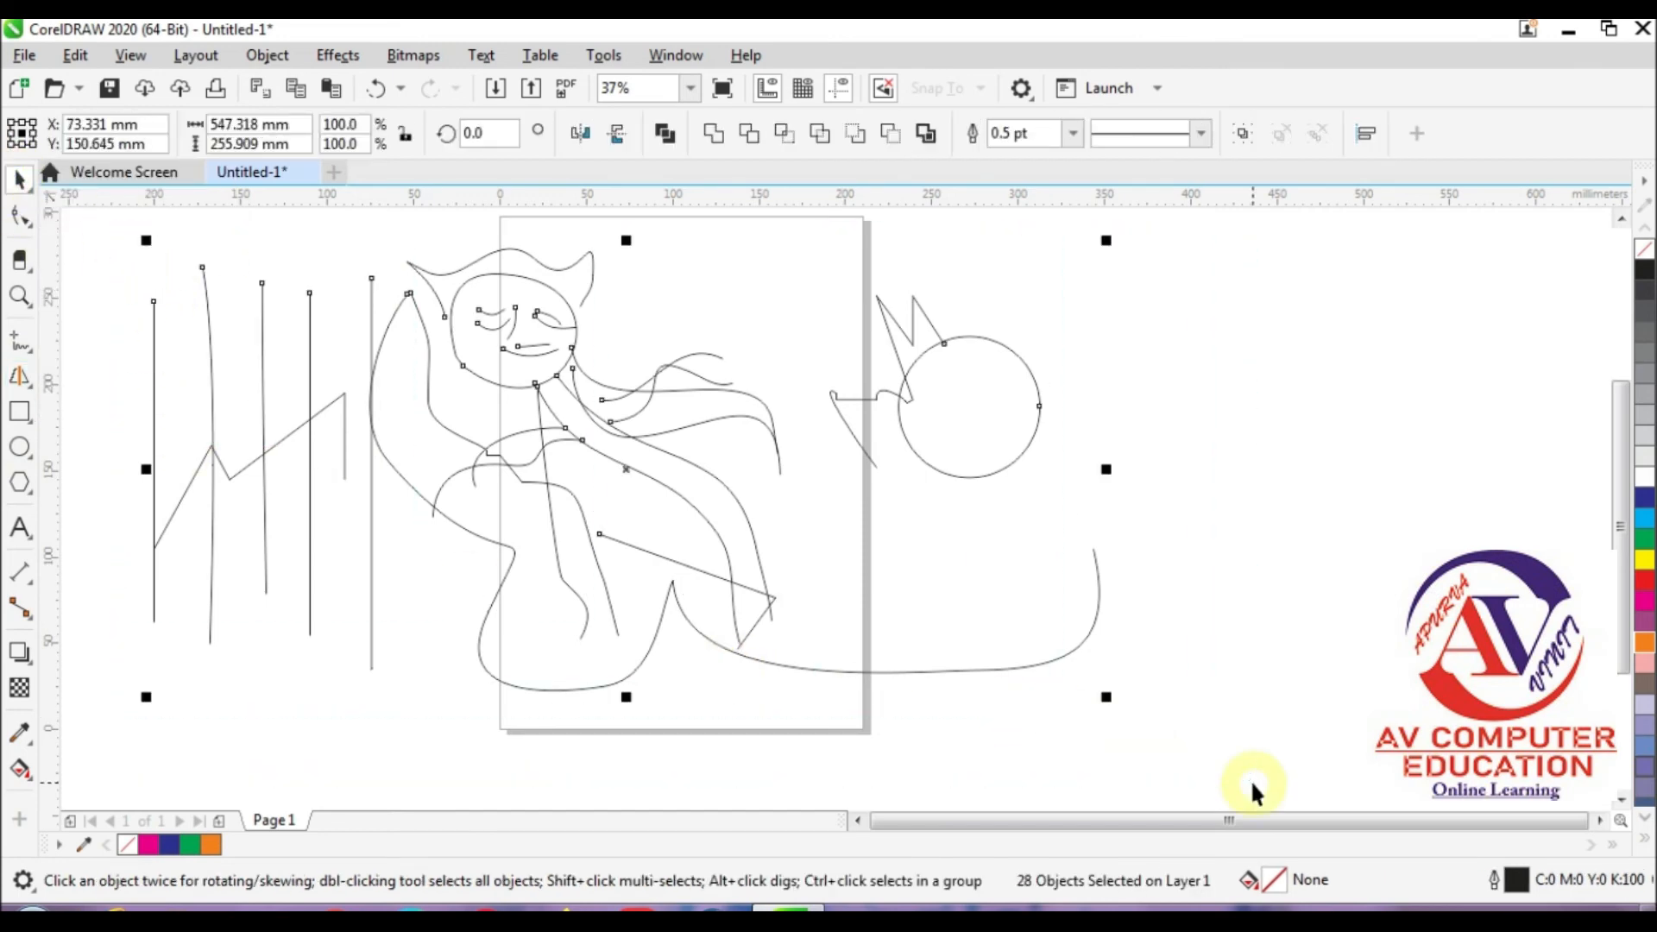
key("Delete")
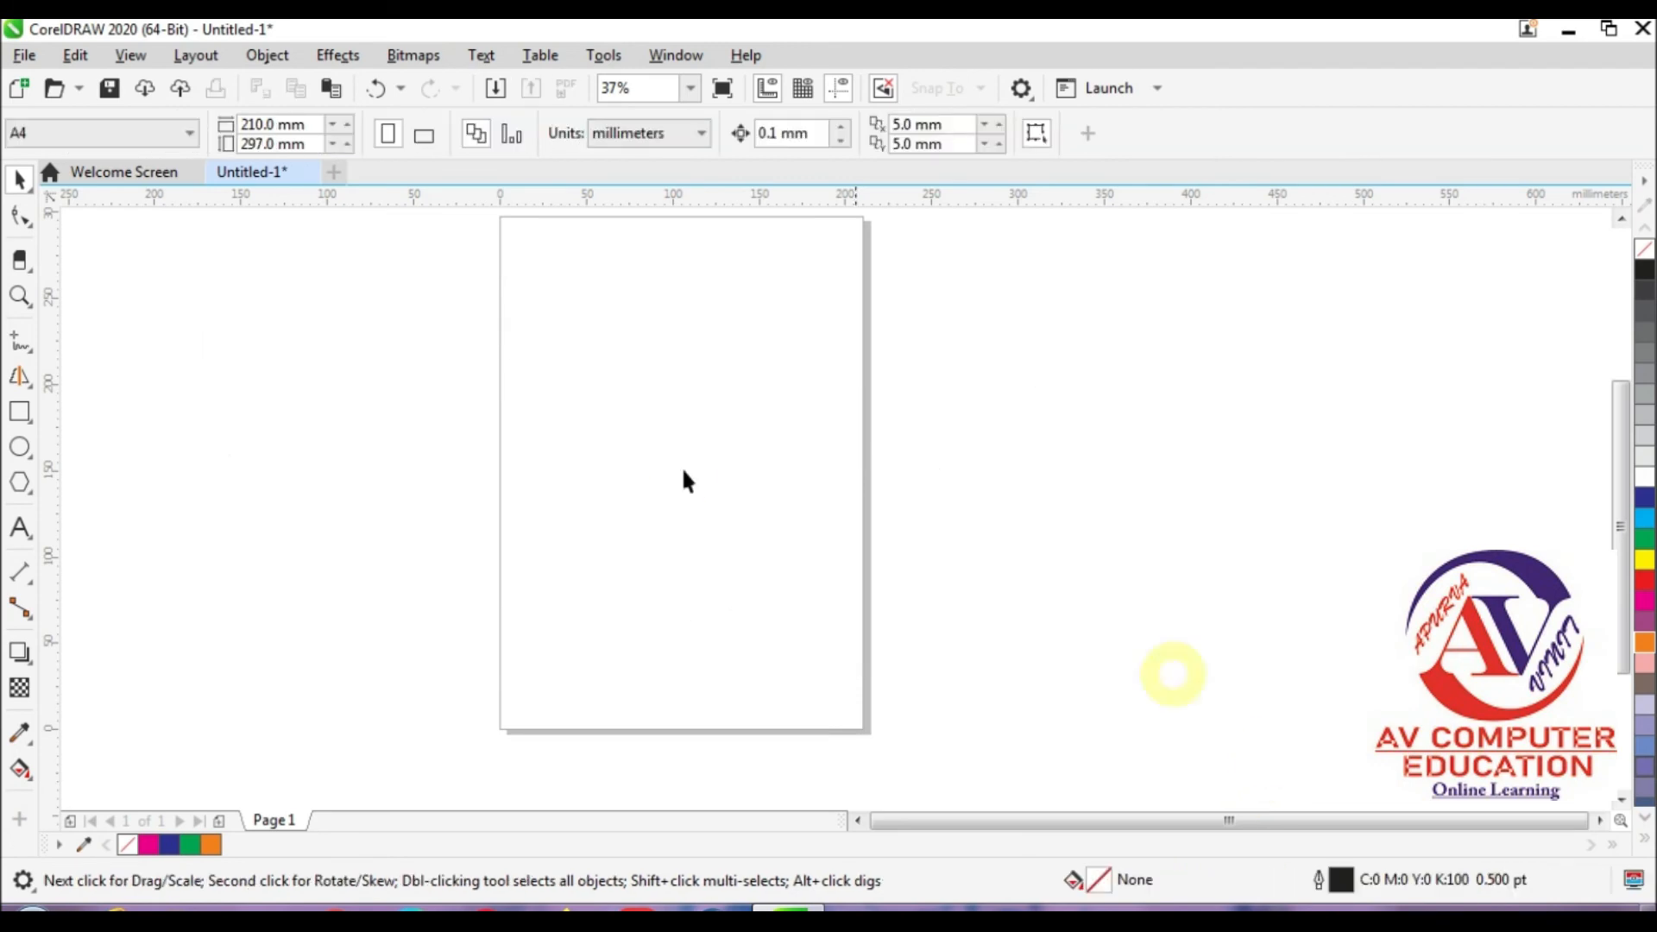
Step: Draw a rectangle about 159 mm wide and 87 mm high across the middle of the page
left_click(12, 413)
left_click(91, 410)
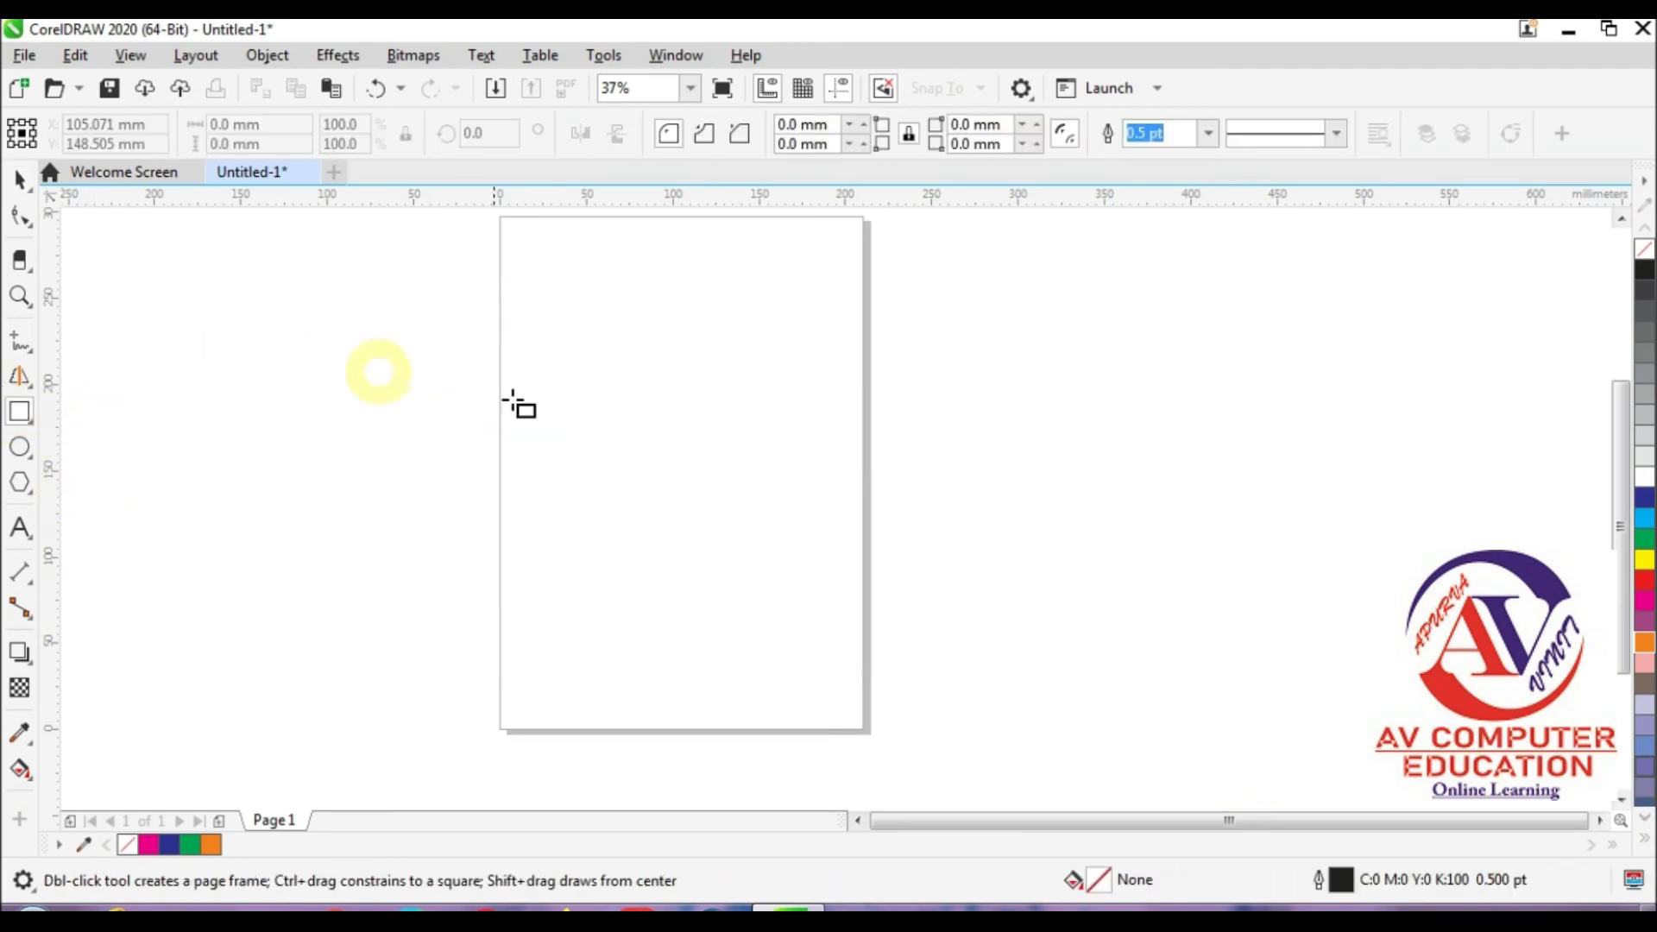
left_click_drag(510, 360, 787, 509)
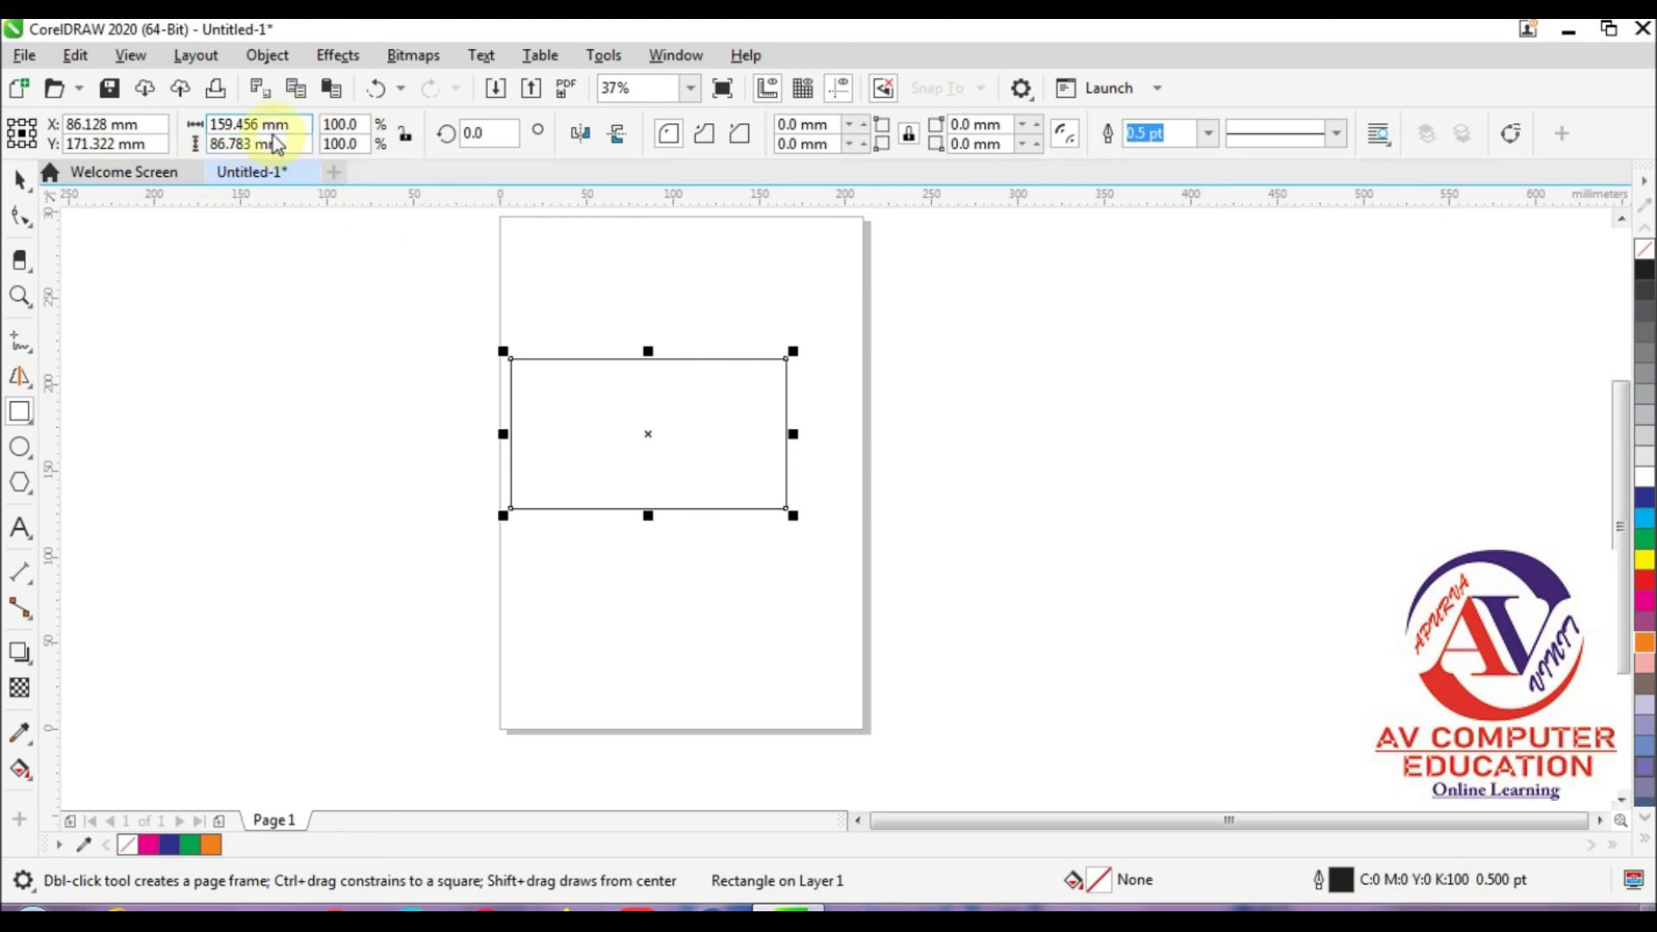
left_click(17, 183)
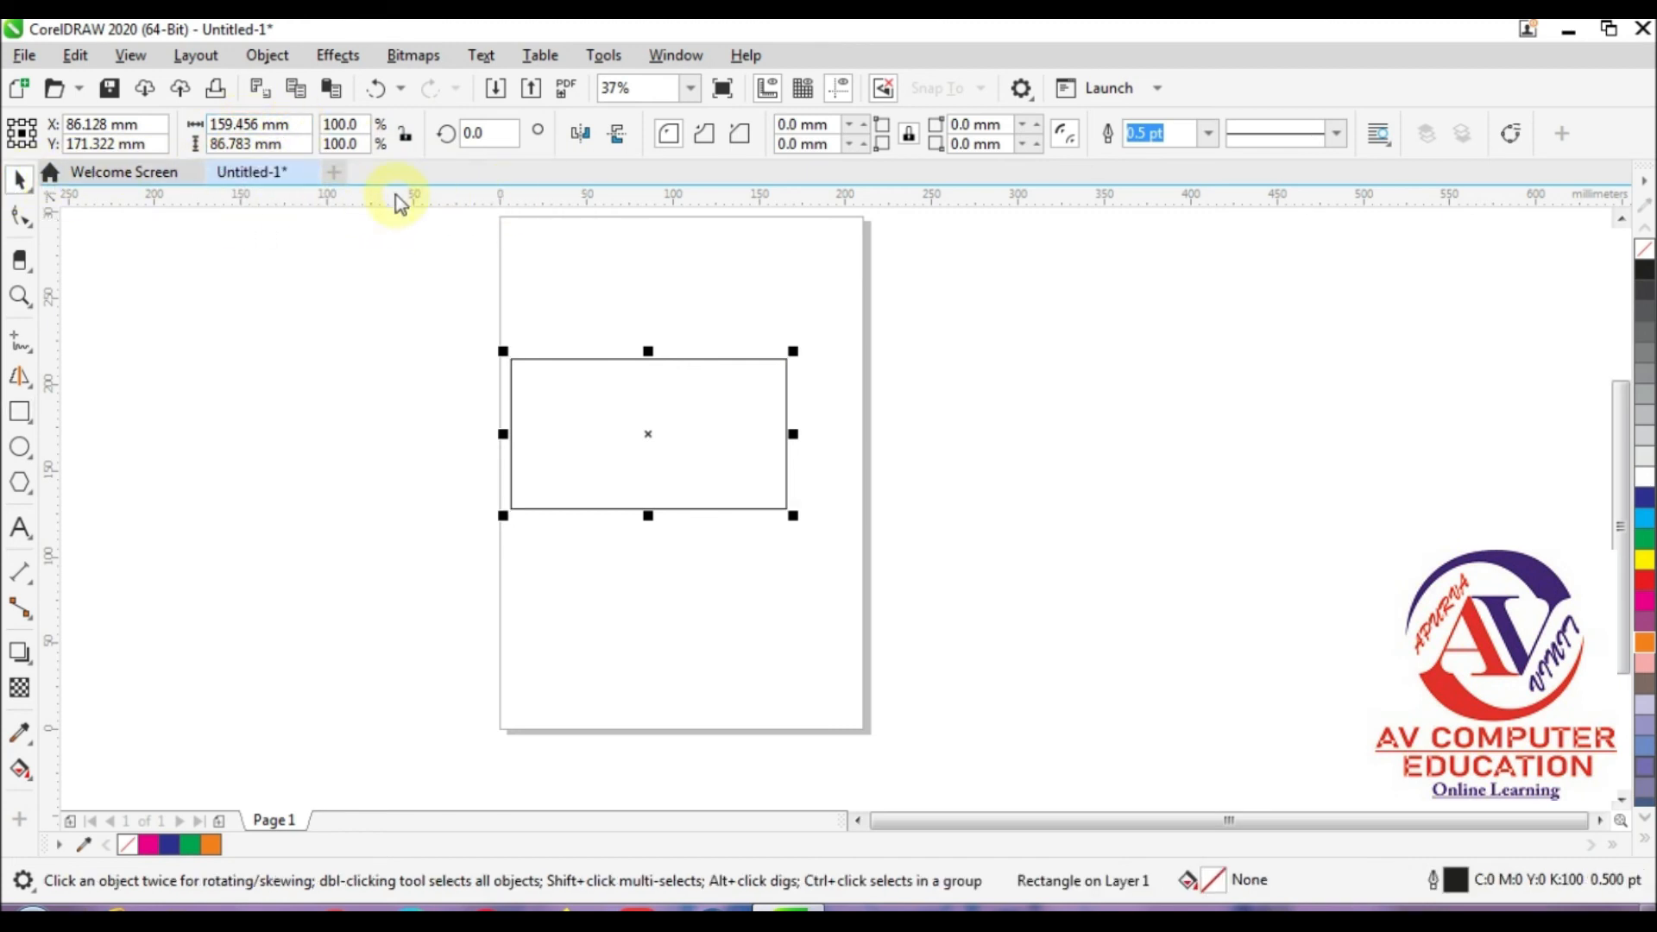
left_click(522, 197)
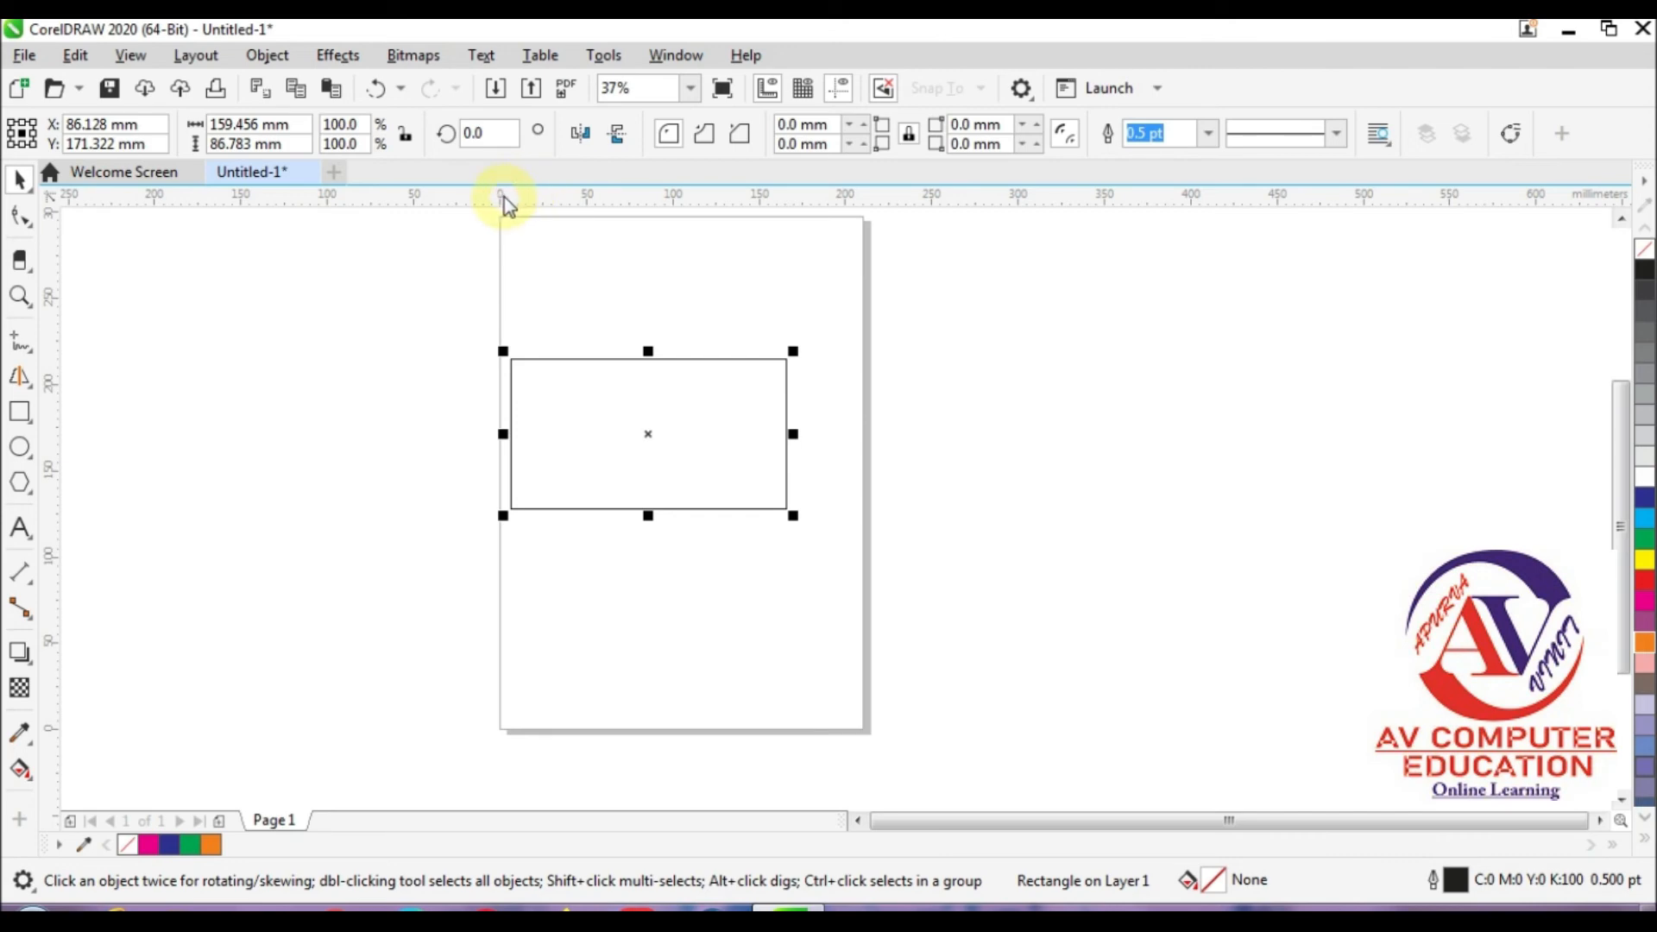
right_click(509, 201)
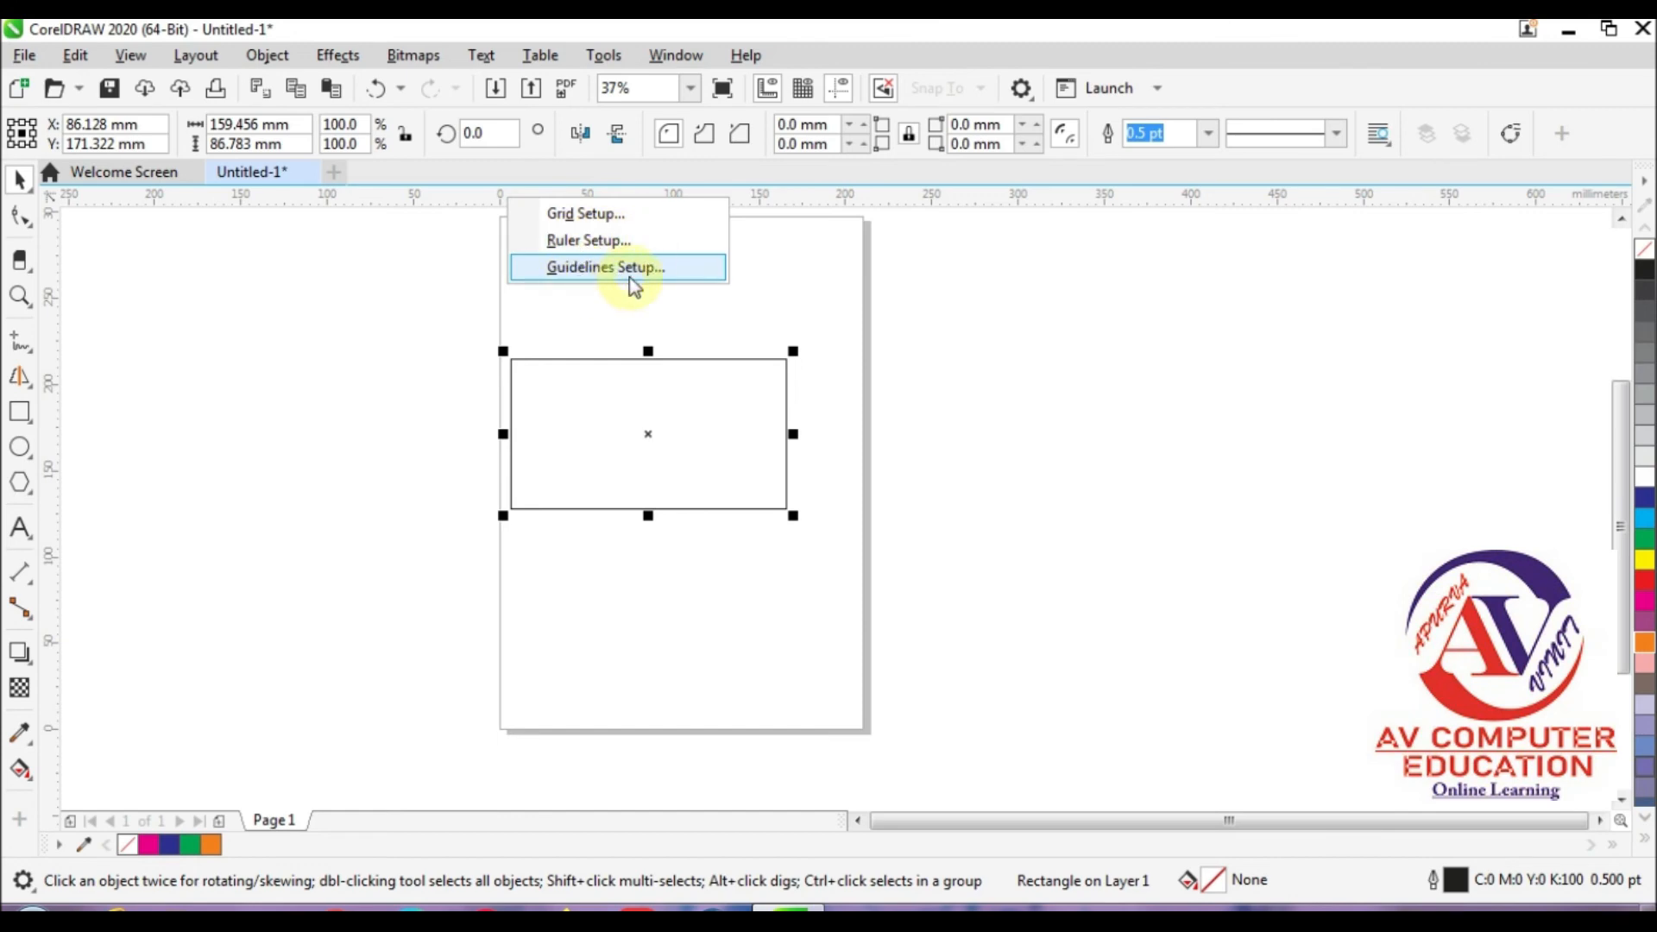
left_click(311, 269)
Step: Deselect the rectangle and change the document units to inches
left_click(308, 359)
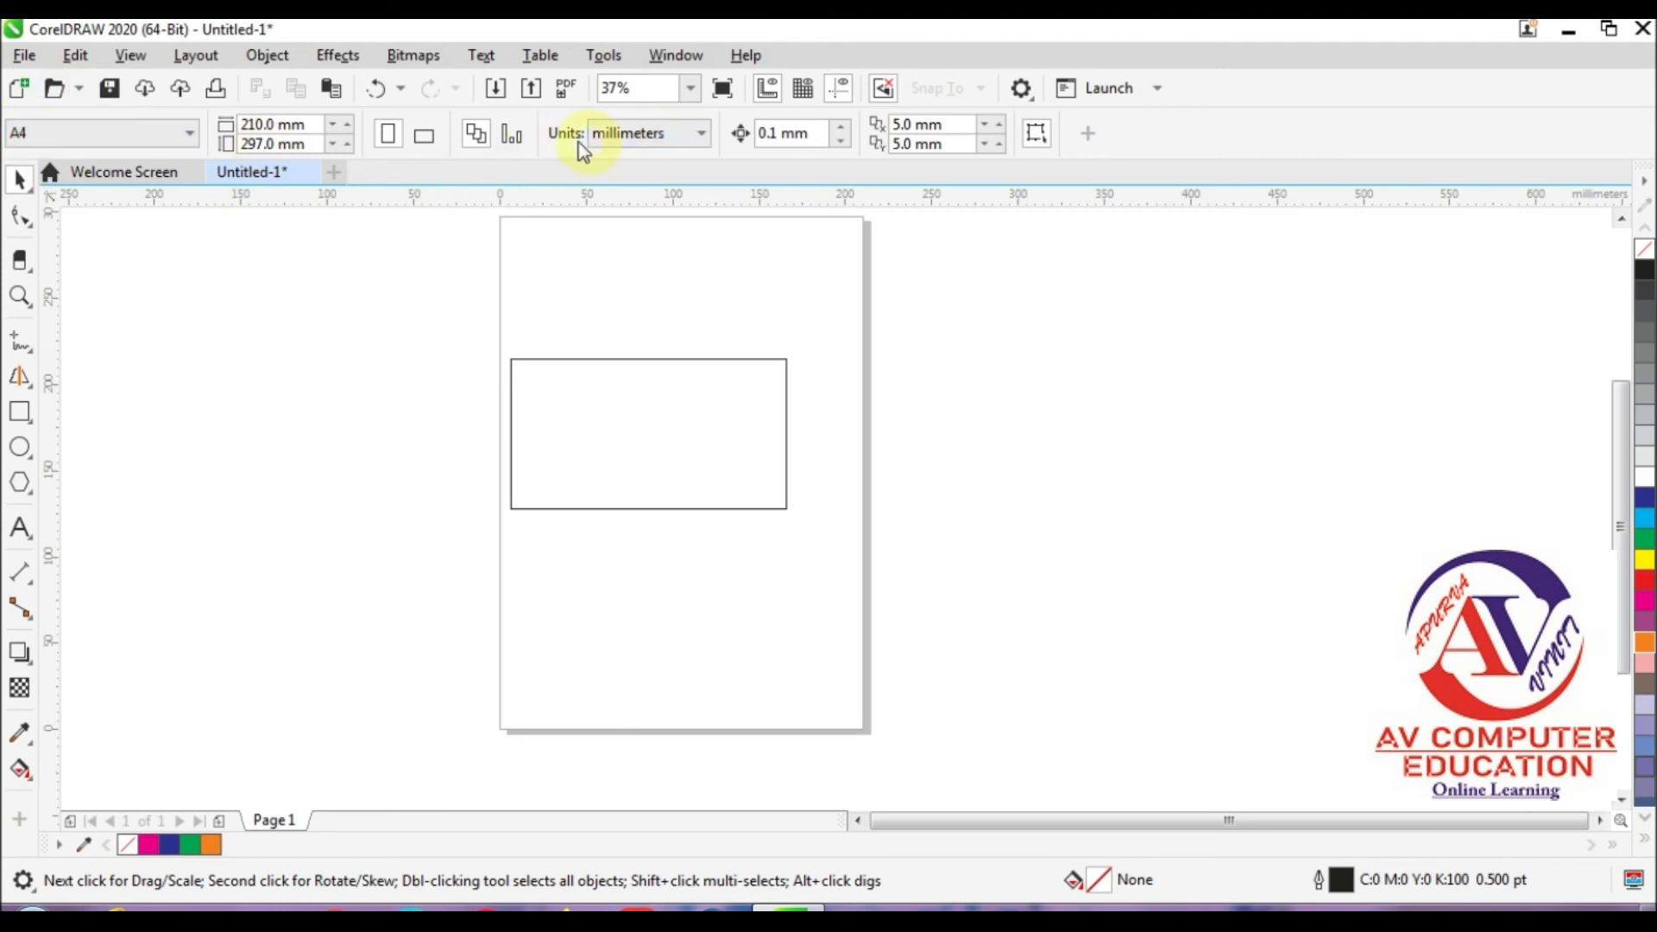
left_click(656, 143)
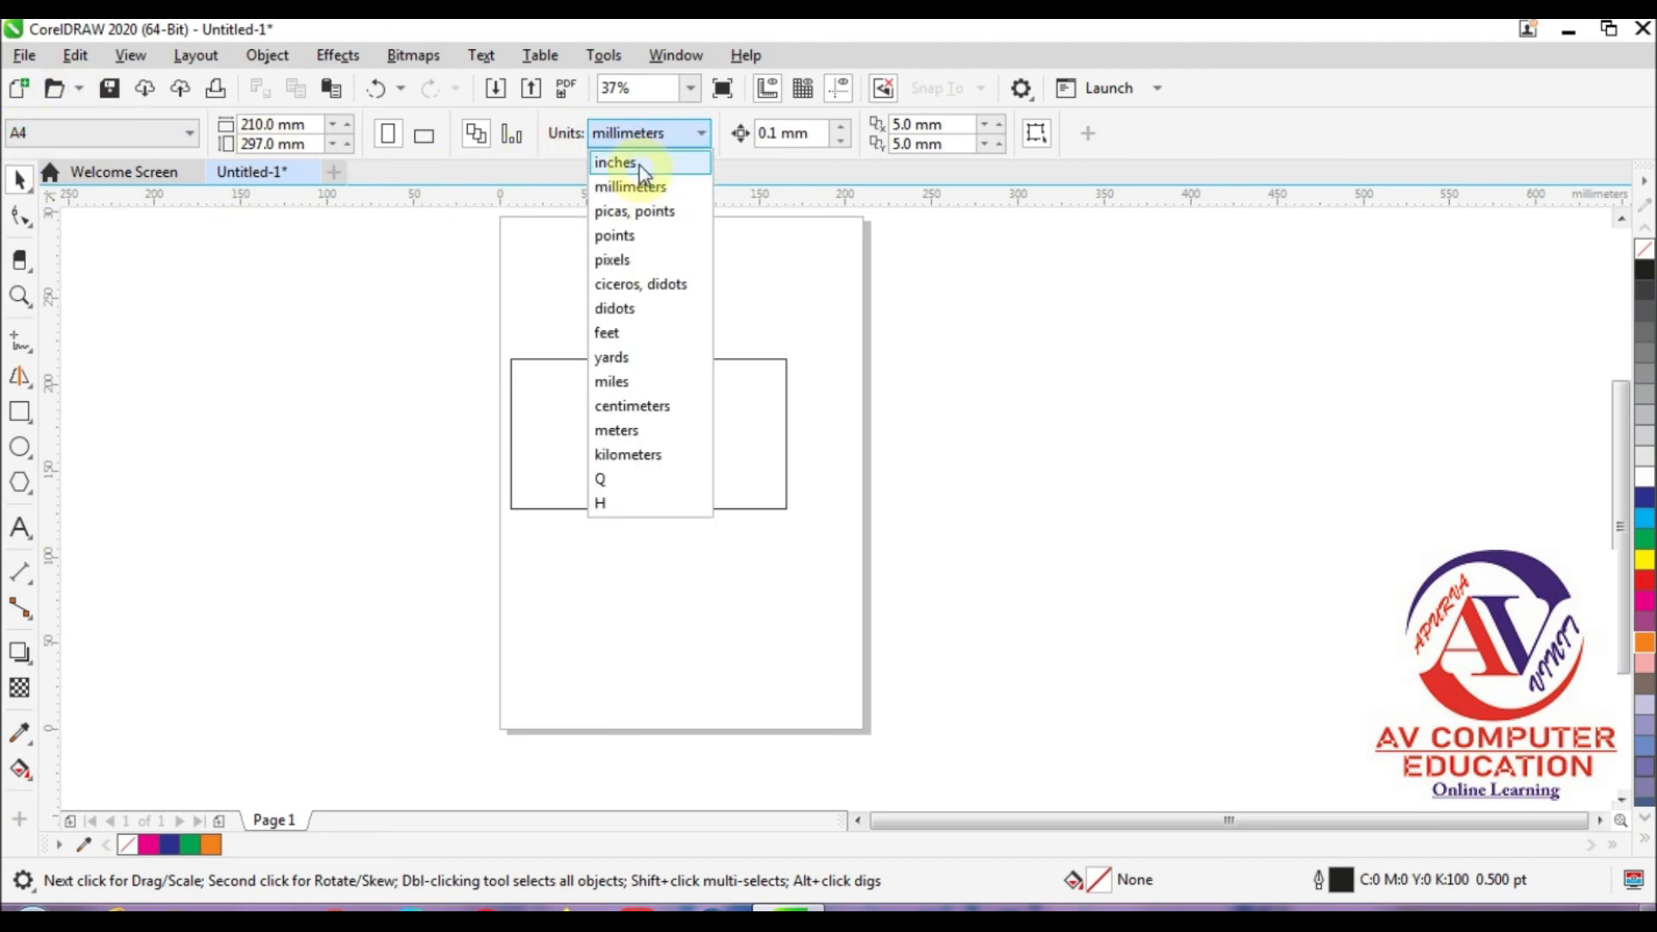
left_click(635, 159)
left_click(648, 136)
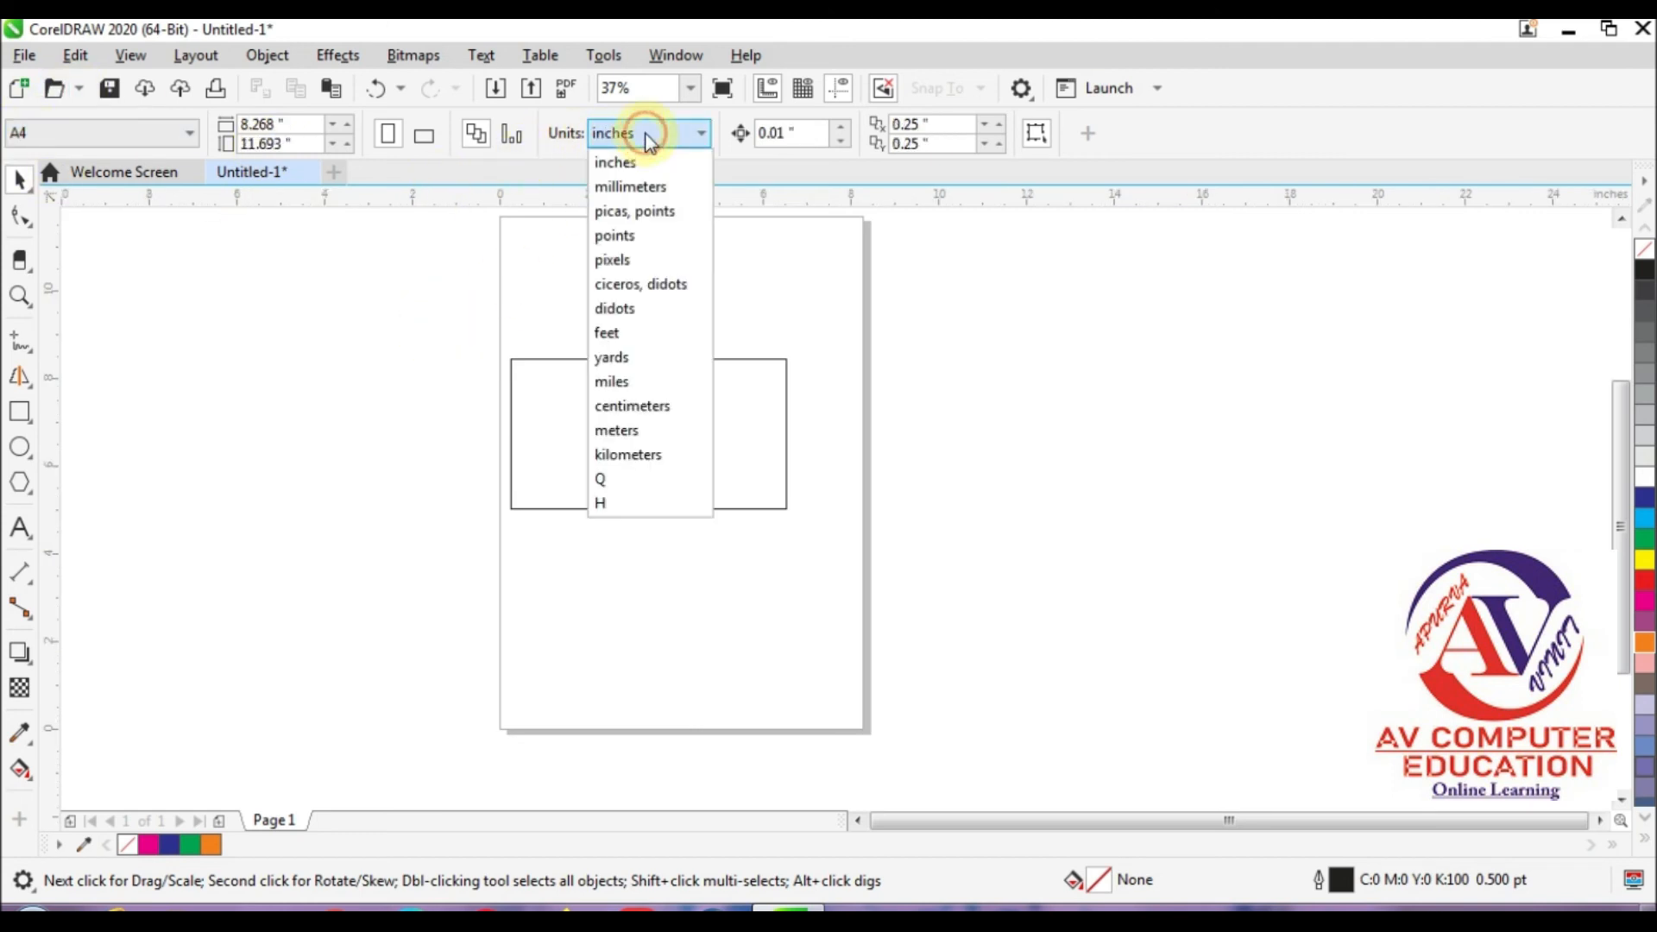
left_click(386, 292)
left_click(516, 373)
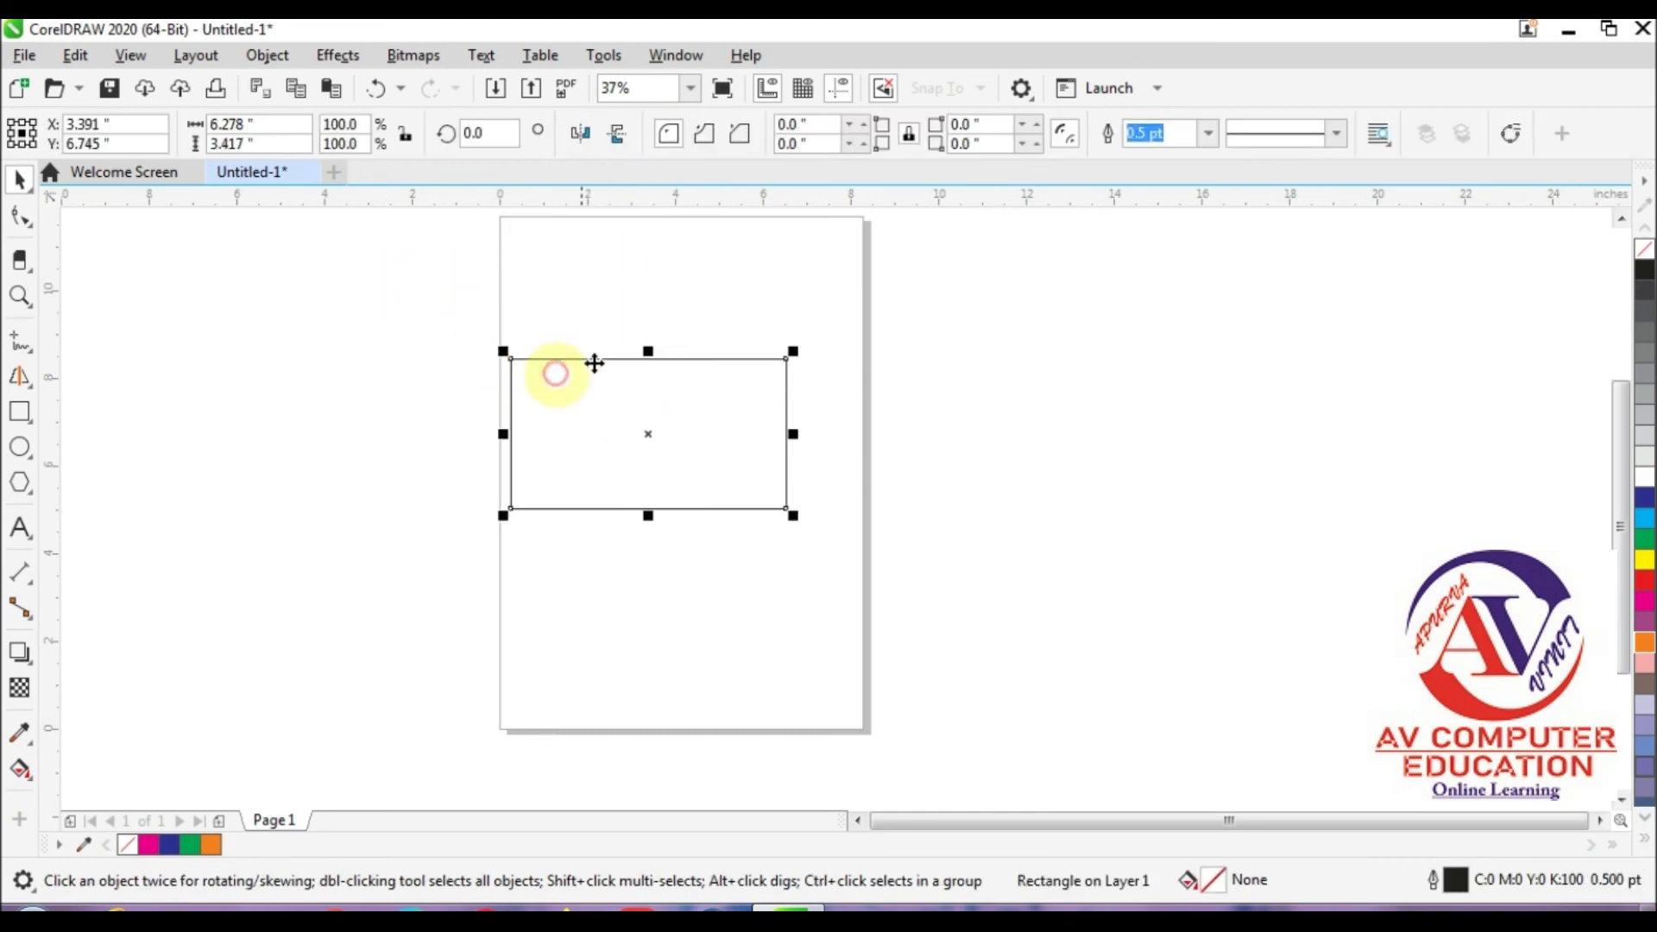
left_click(345, 261)
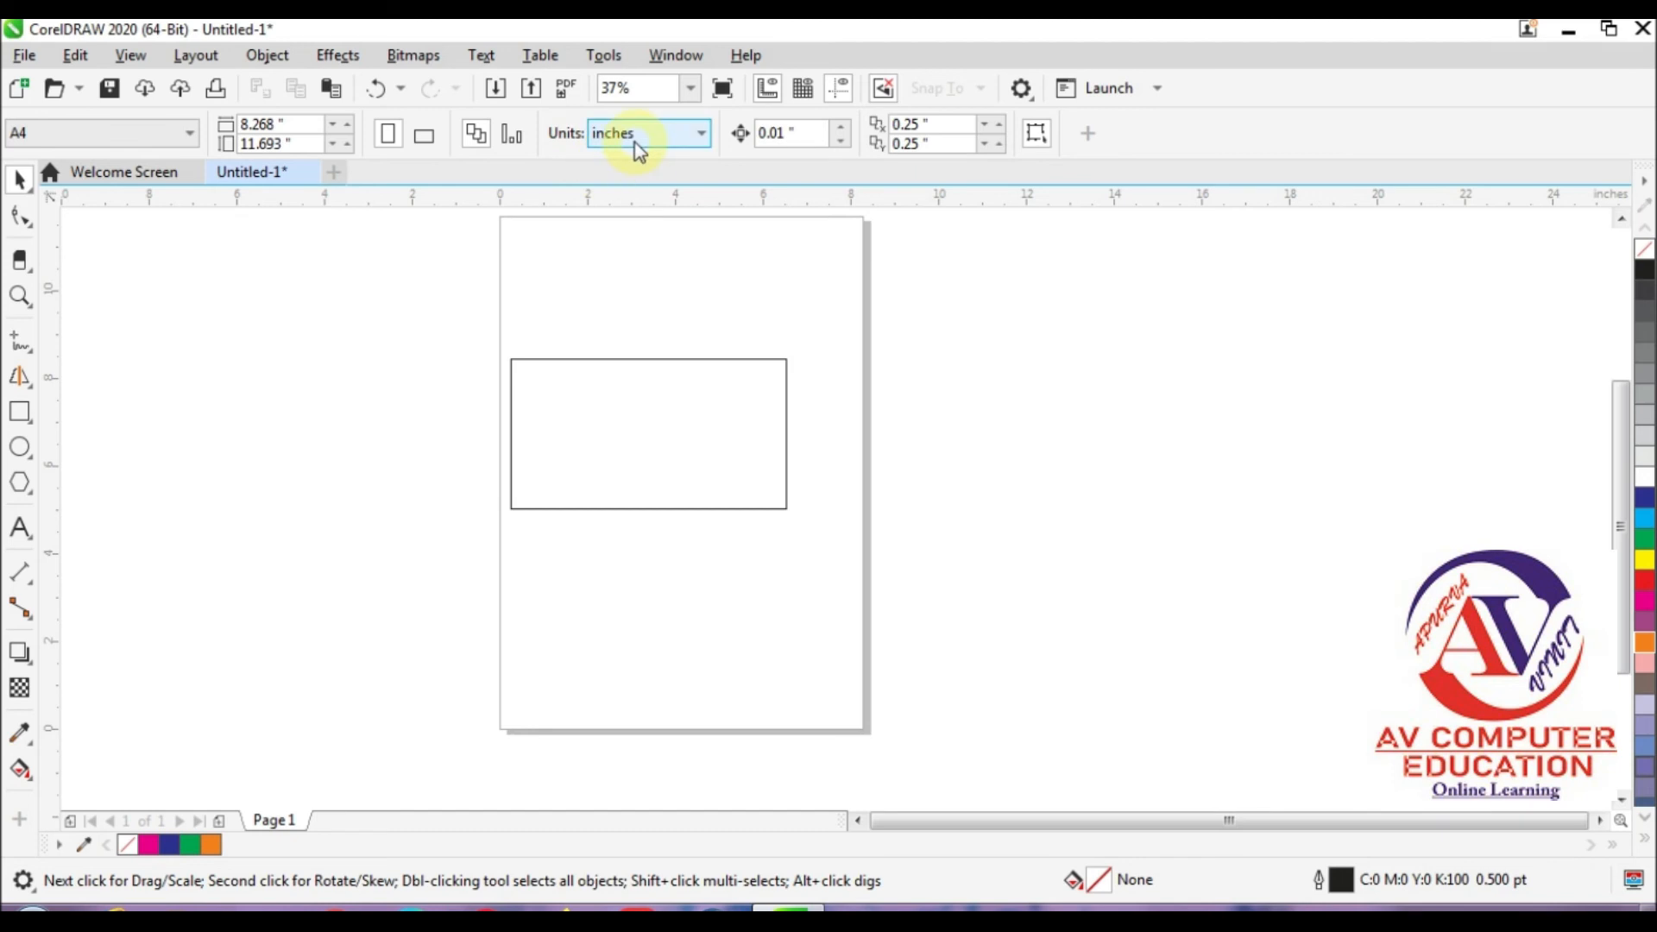
Step: Resize the rectangle to 6 inches wide and 4 inches high
left_click(617, 393)
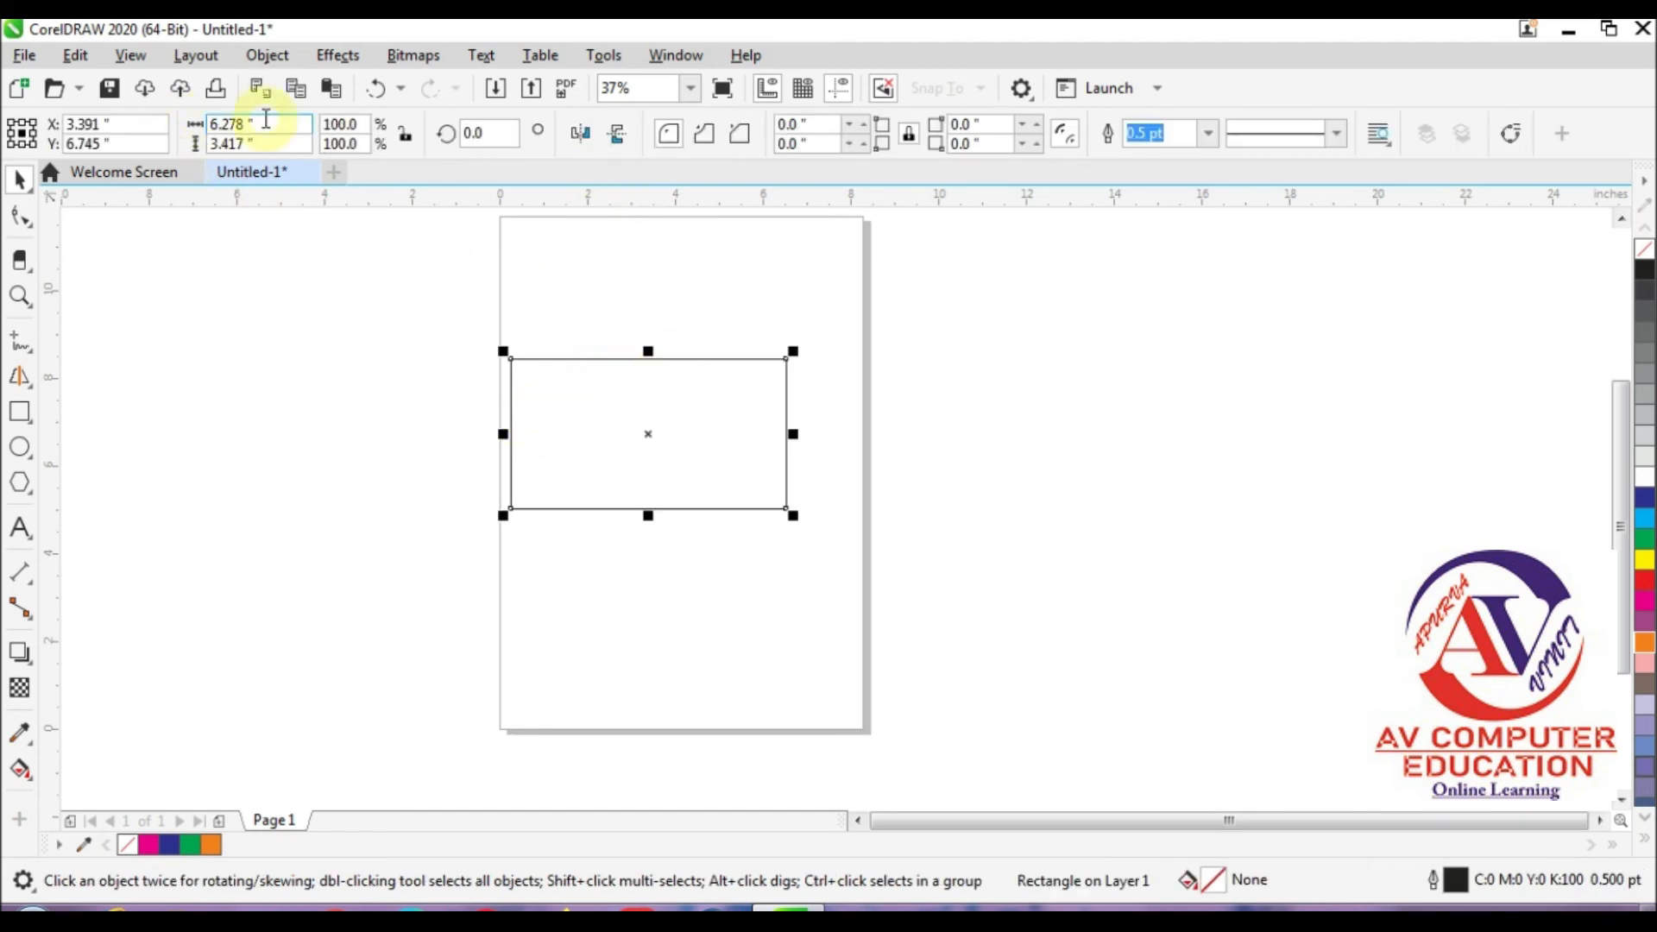
left_click(236, 123)
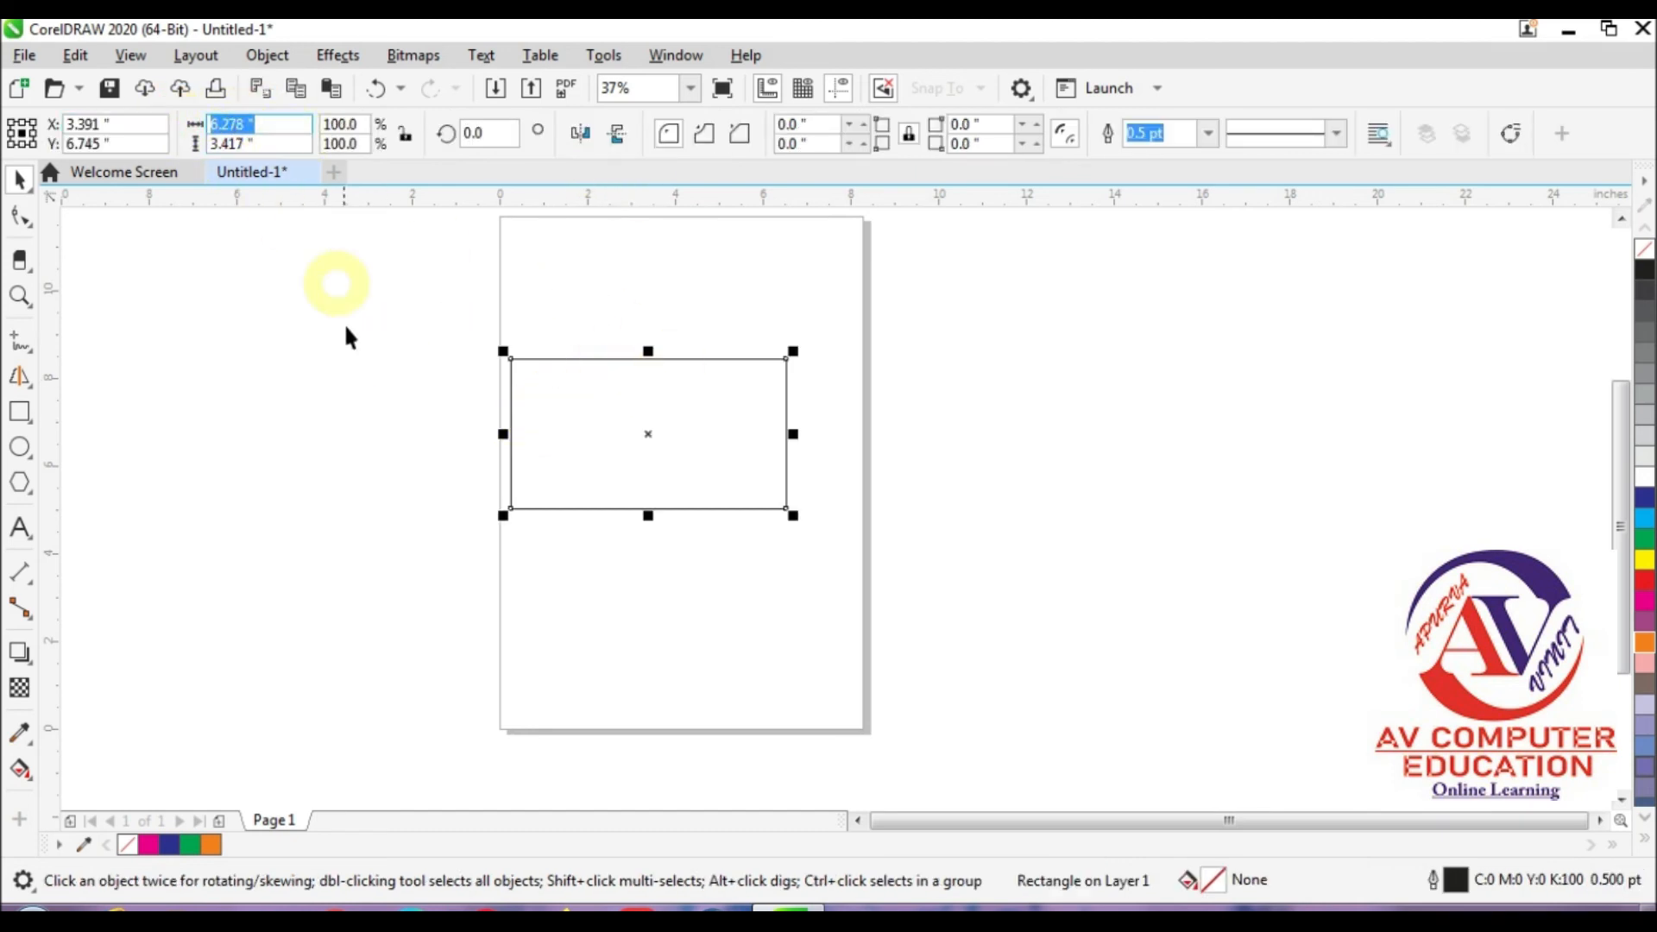
type("6")
key("Return")
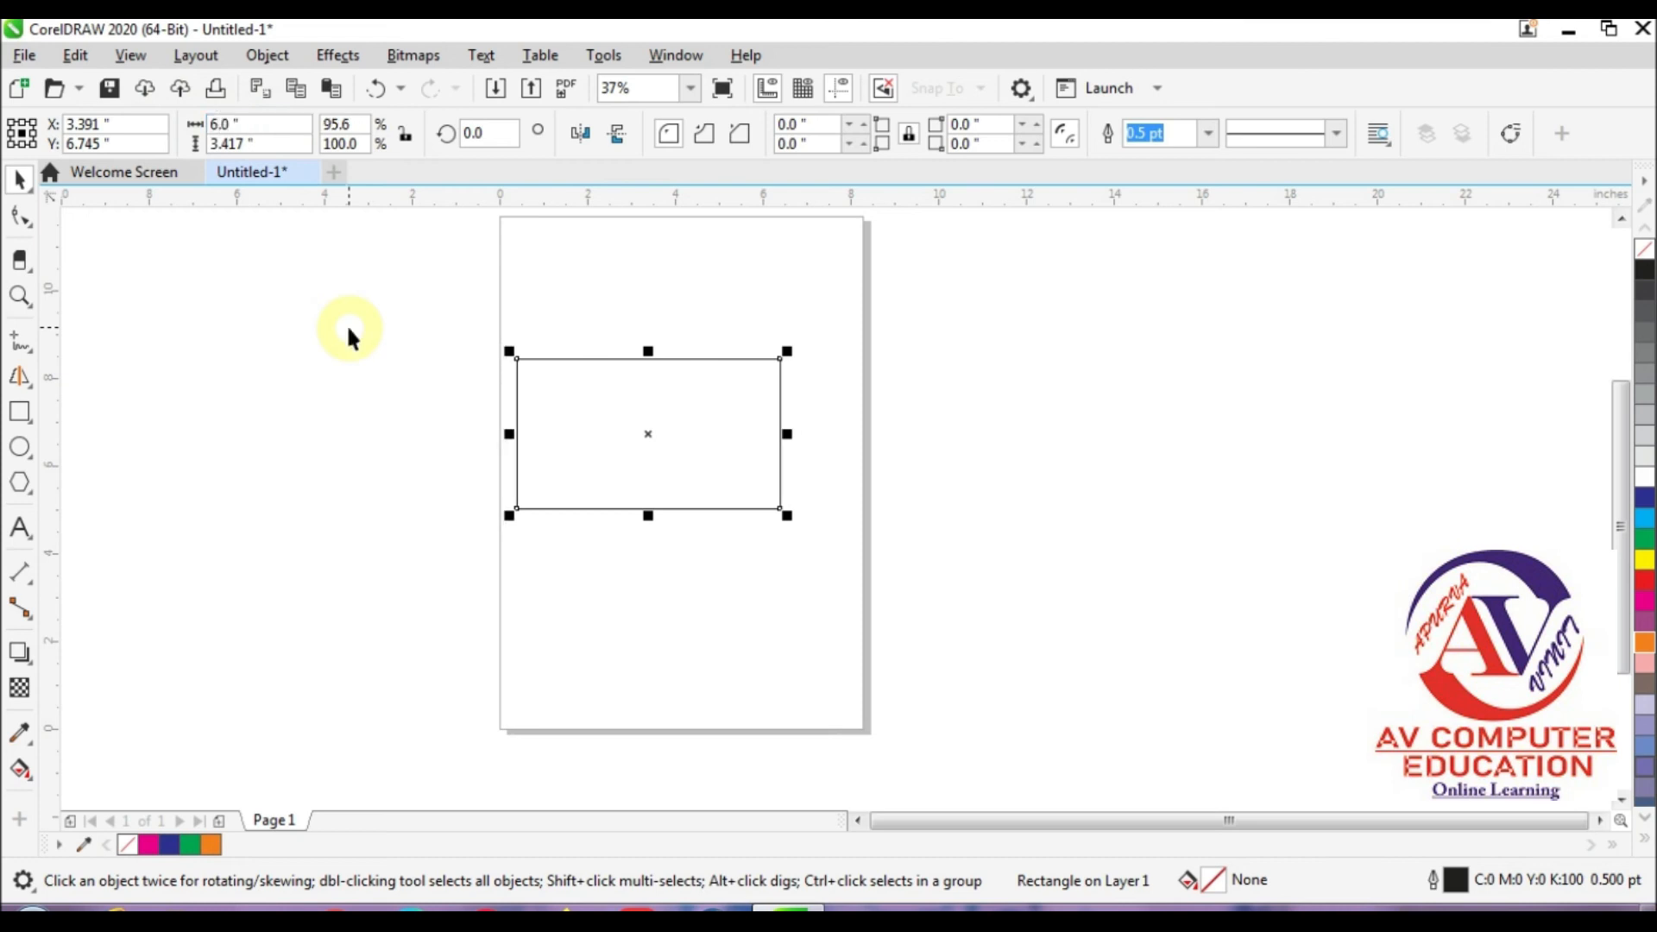
left_click_drag(271, 145, 91, 148)
type("4")
key("Return")
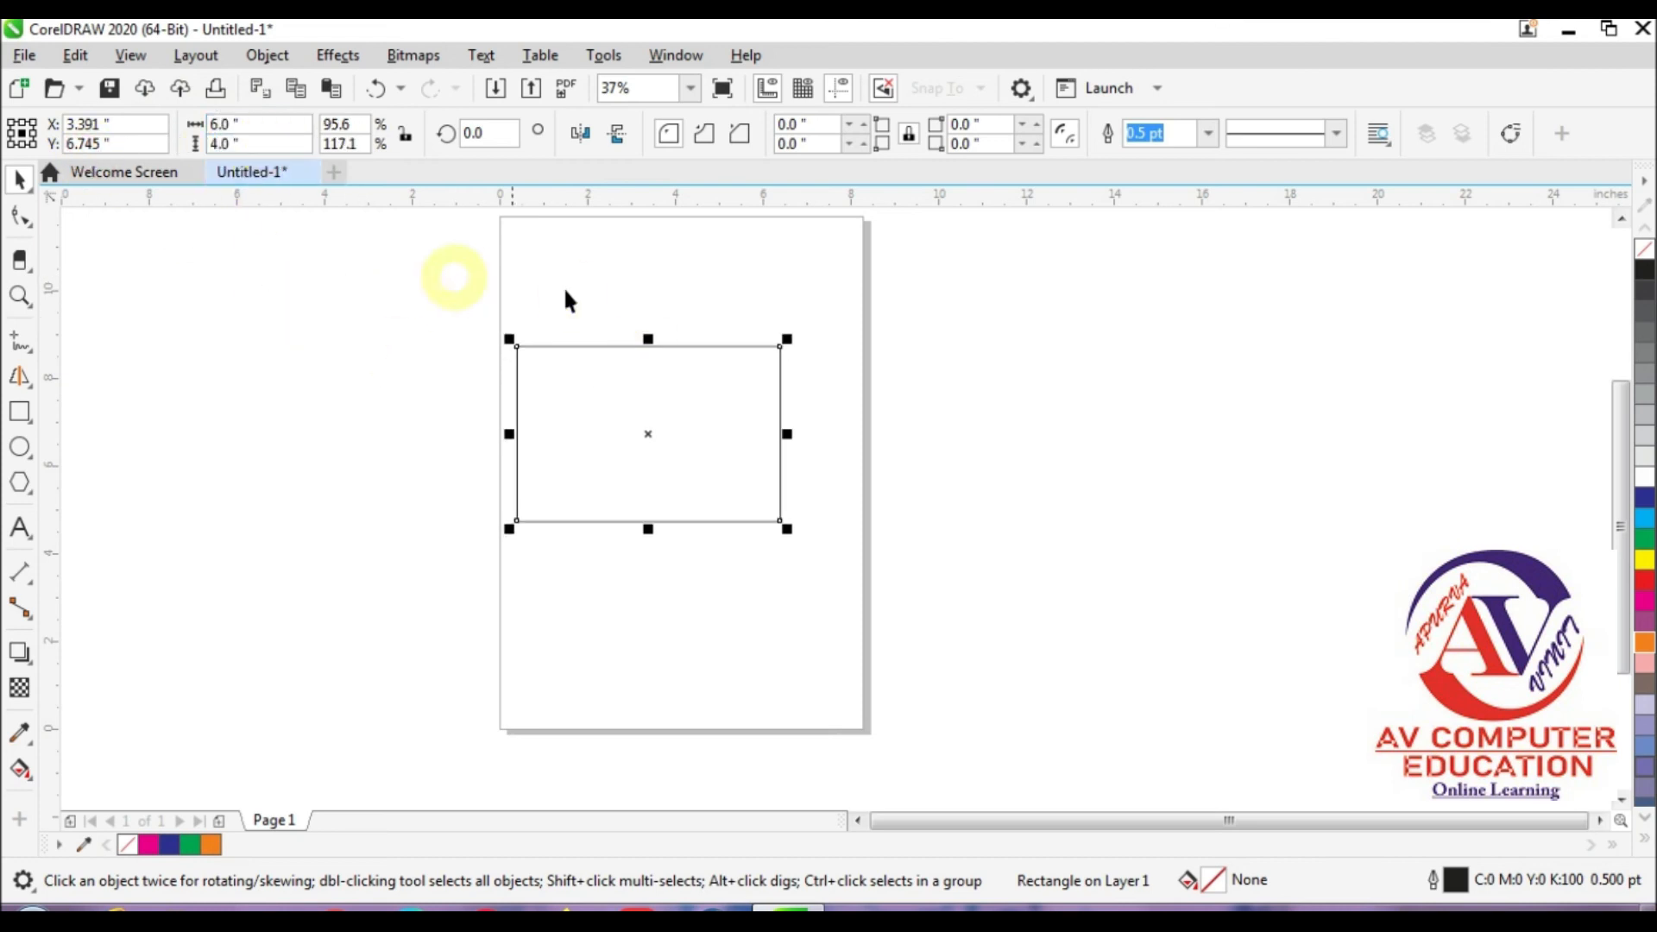
Step: Rotate the rectangle to 45 degrees, shift it toward the page centre, and switch to editing its corner nodes
left_click(481, 133)
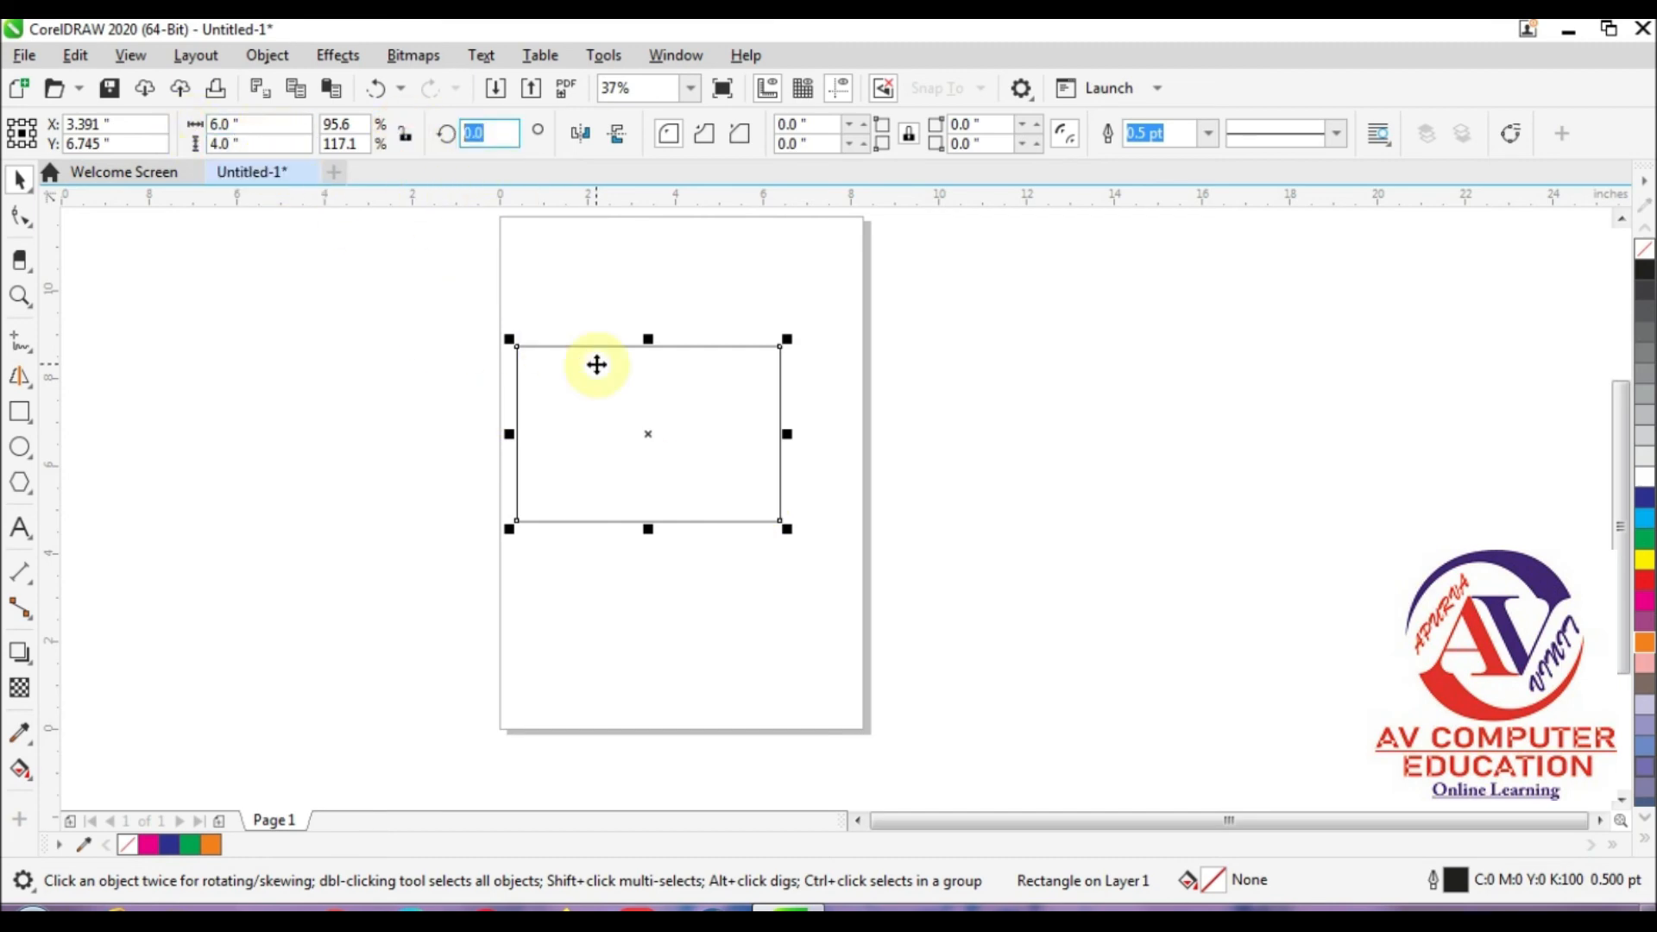
key("Return")
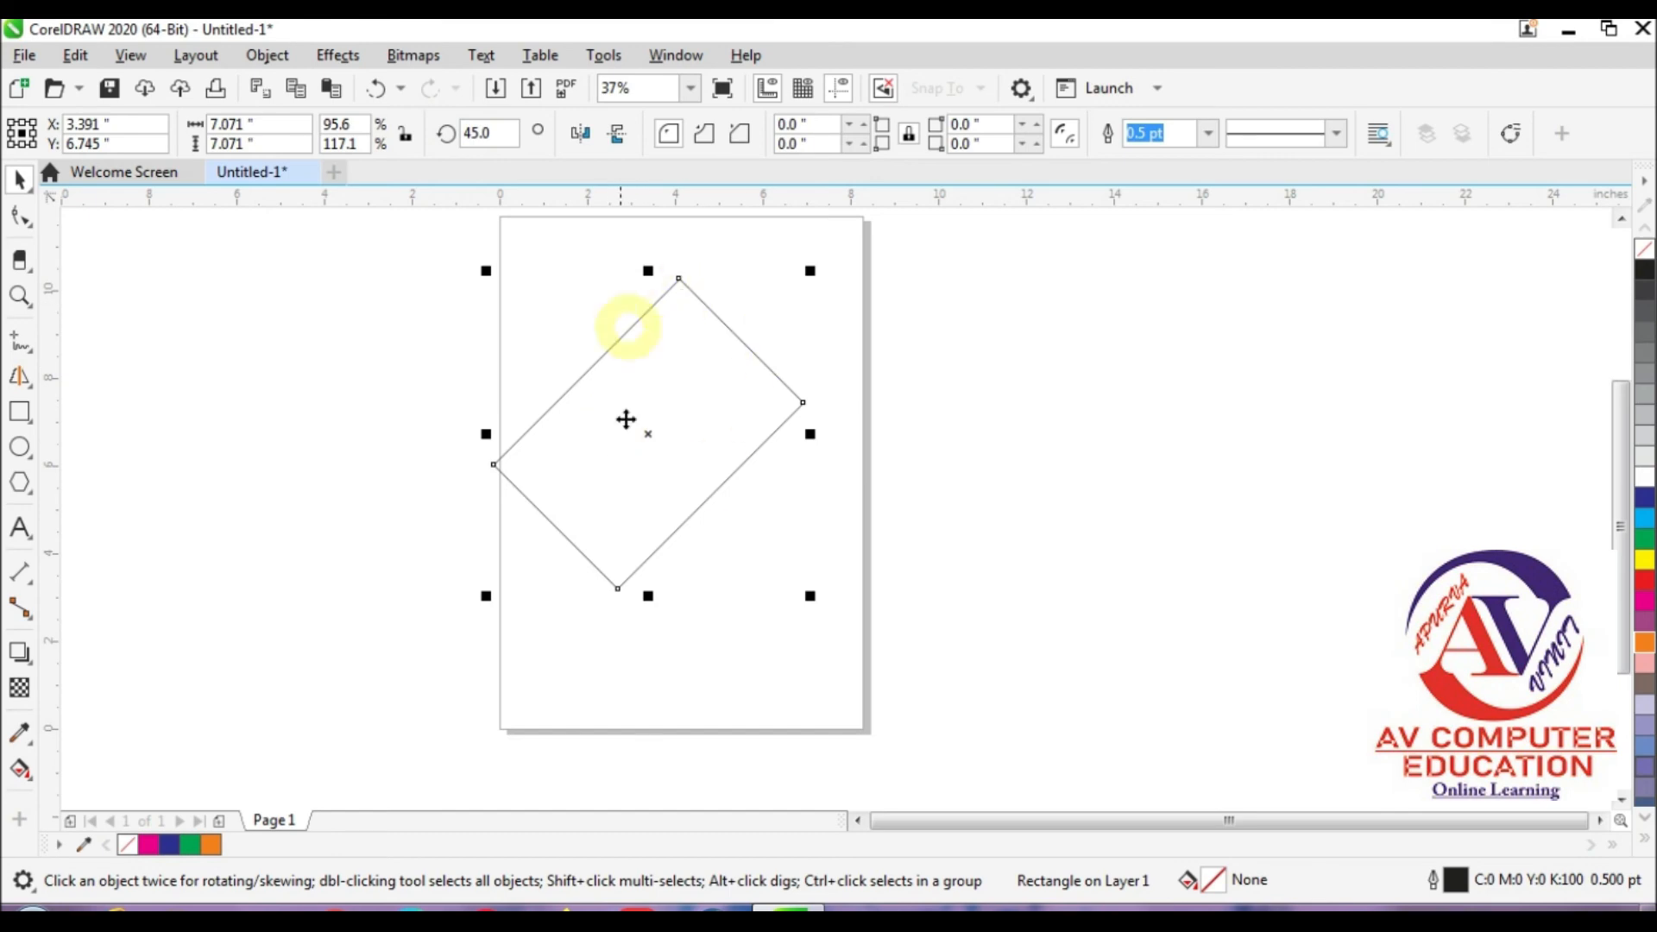
left_click_drag(691, 430, 729, 460)
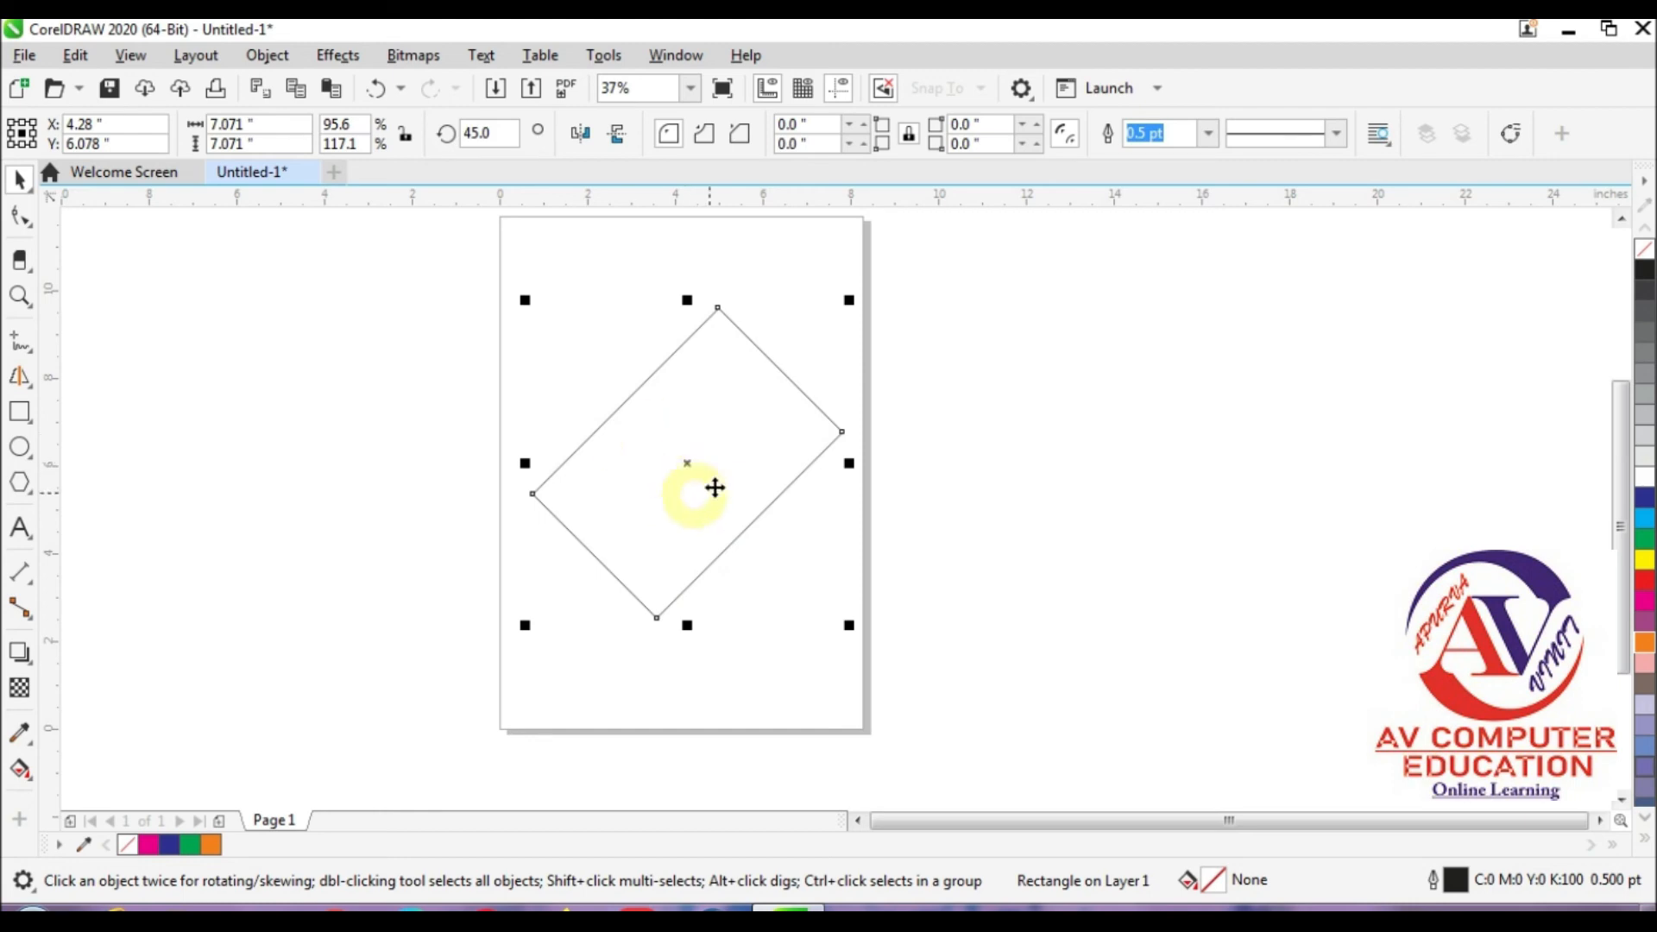
double_click(685, 463)
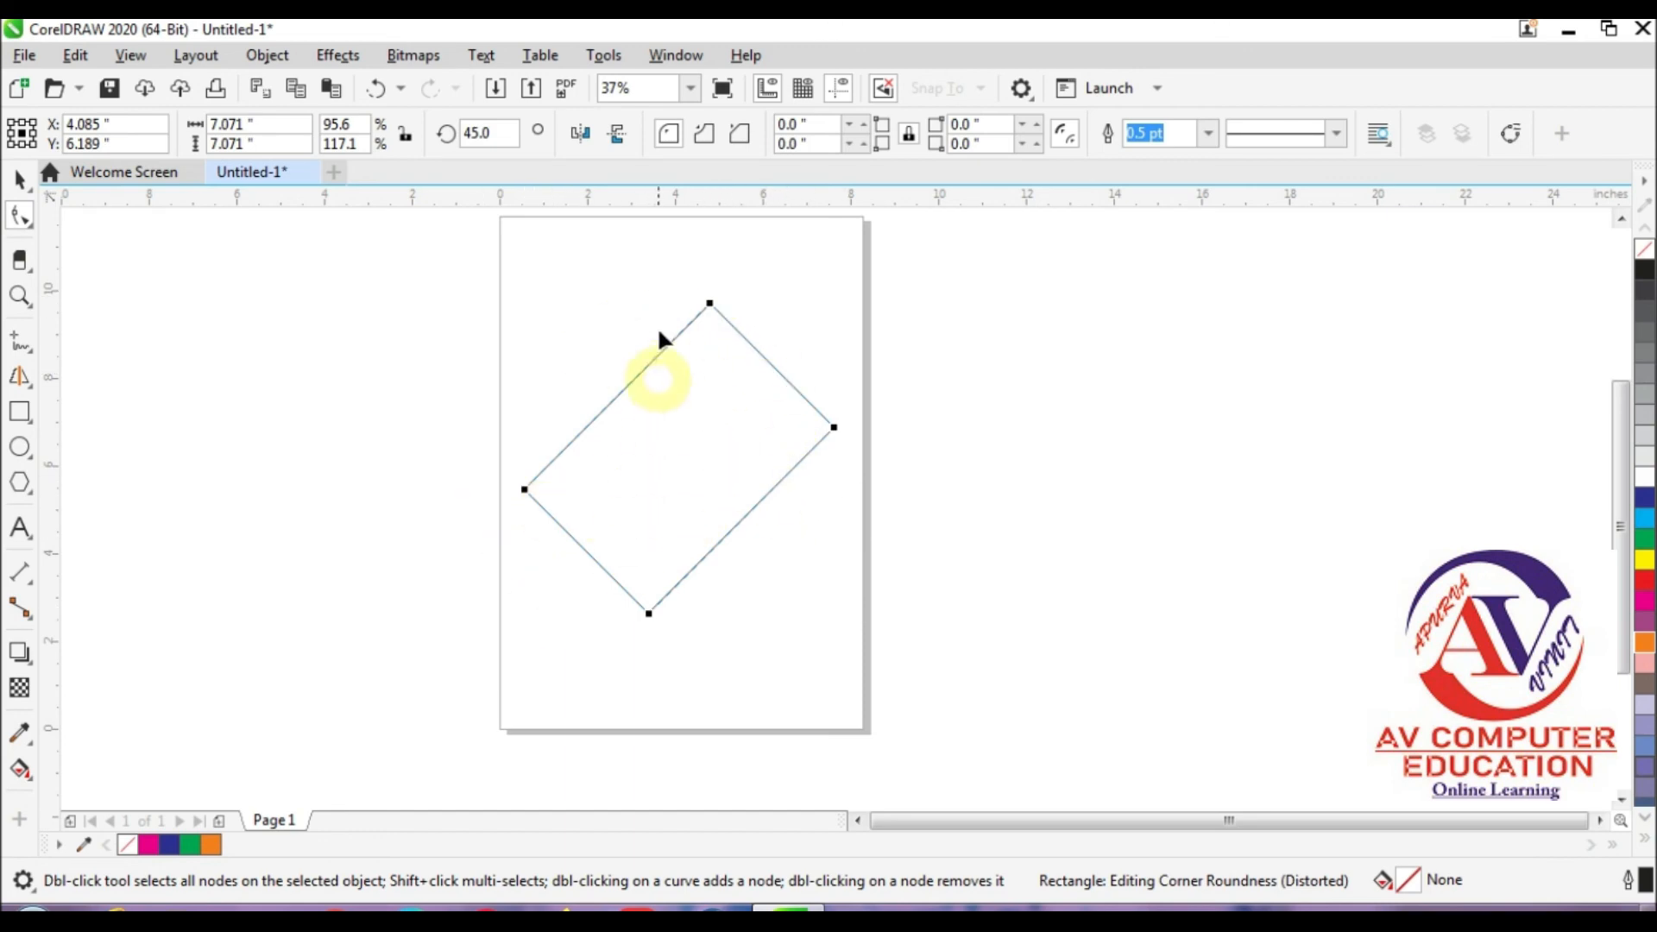
Step: Mirror the tilted rectangle horizontally and vertically
left_click(482, 134)
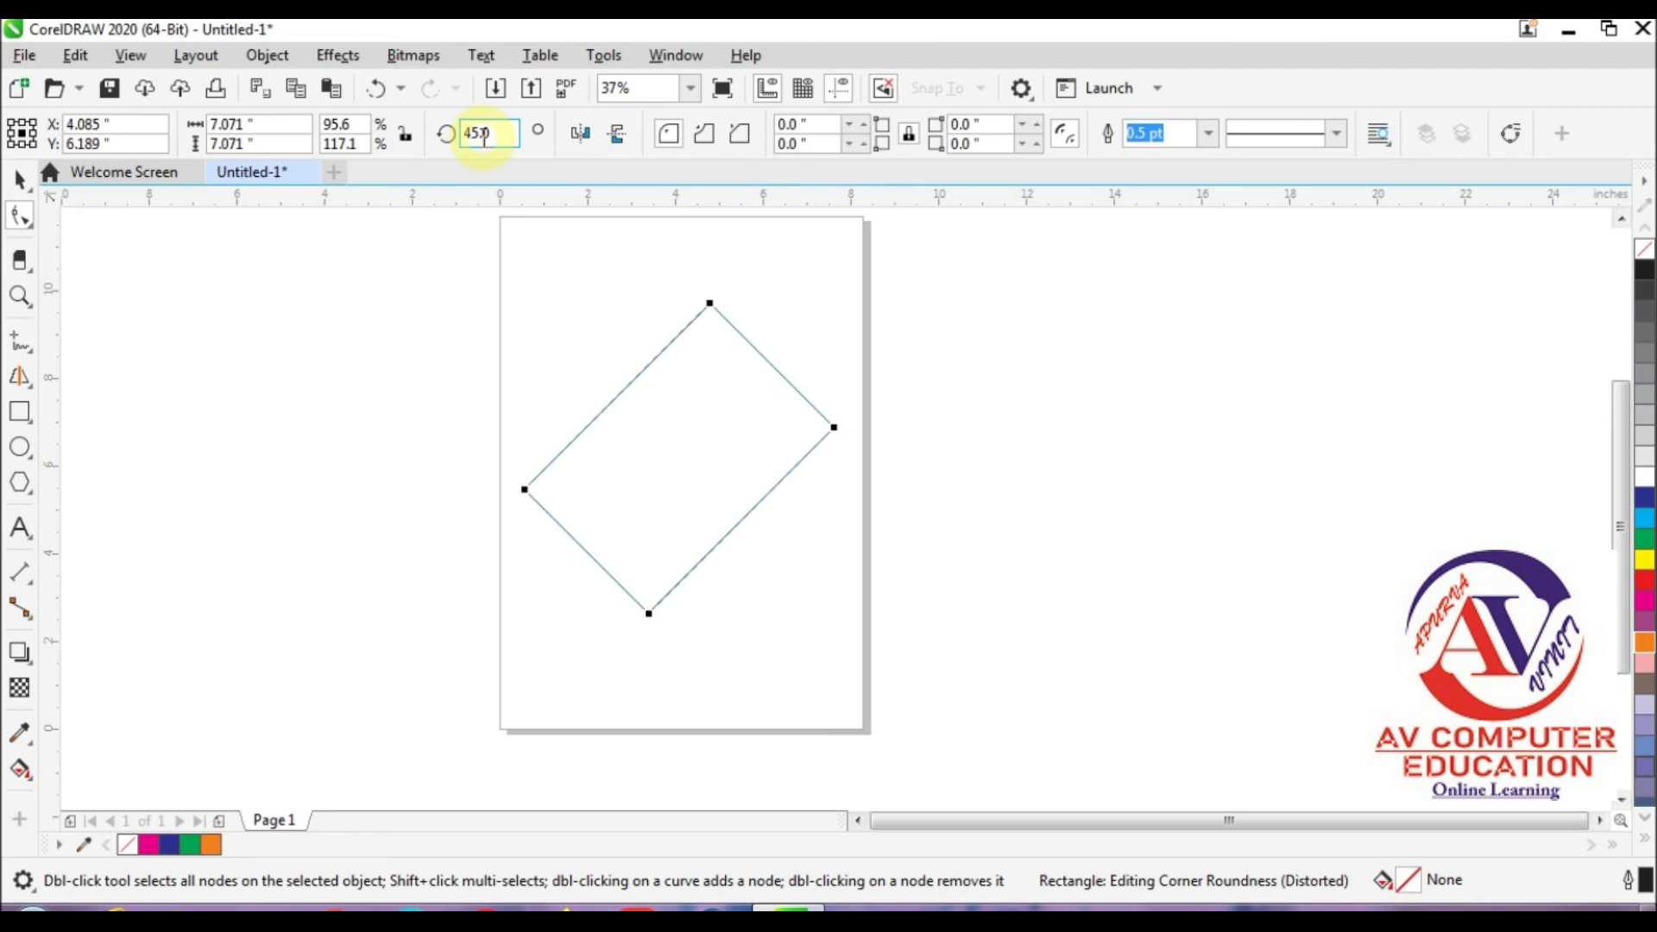
left_click(588, 139)
left_click(588, 139)
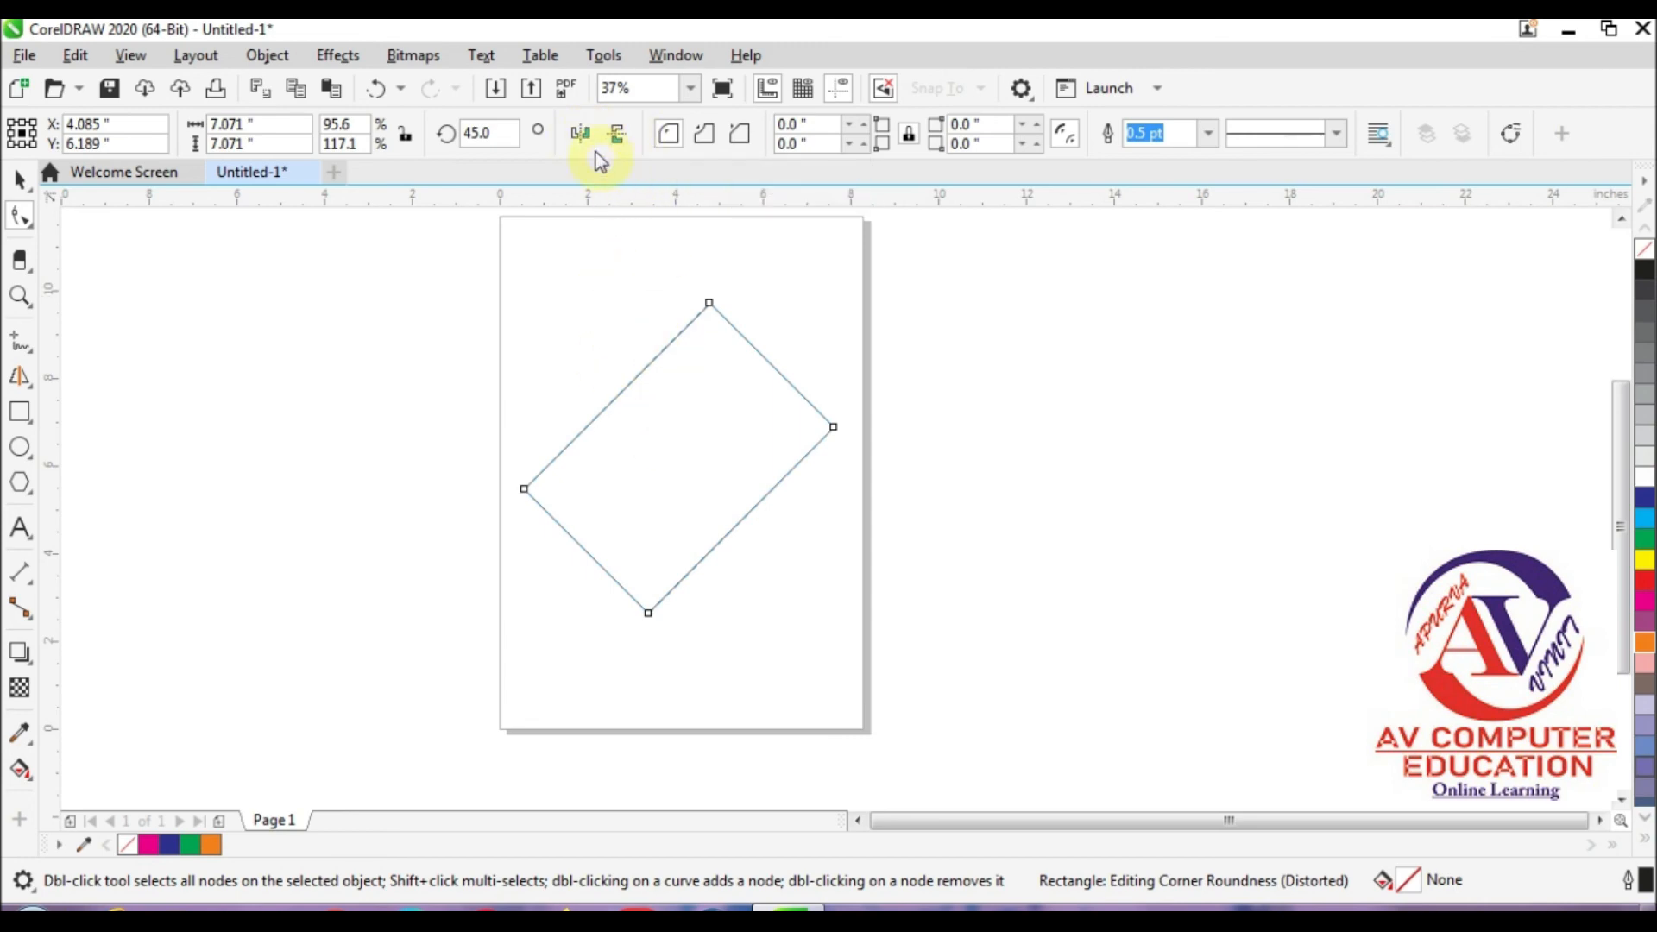
left_click(590, 138)
left_click(613, 140)
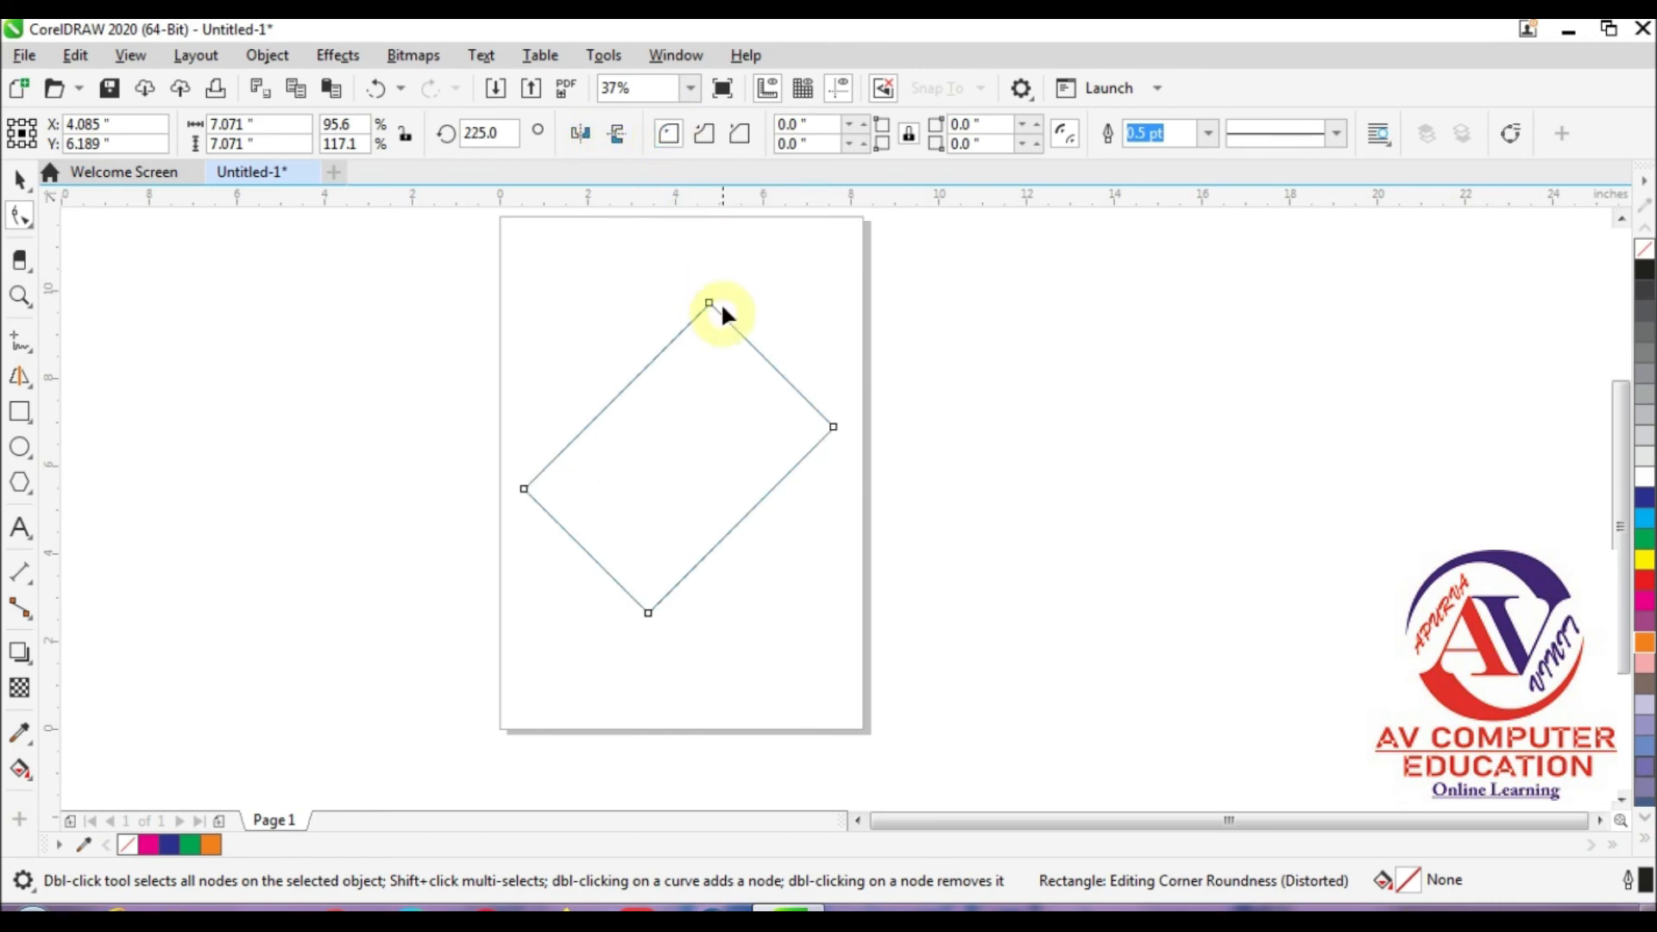
Step: Round all corners of the tilted rectangle to a radius of about 0.67 inch and fill it with yellow
mouse_move(707, 305)
left_mouse_down()
mouse_move(760, 329)
mouse_move(720, 318)
left_mouse_up()
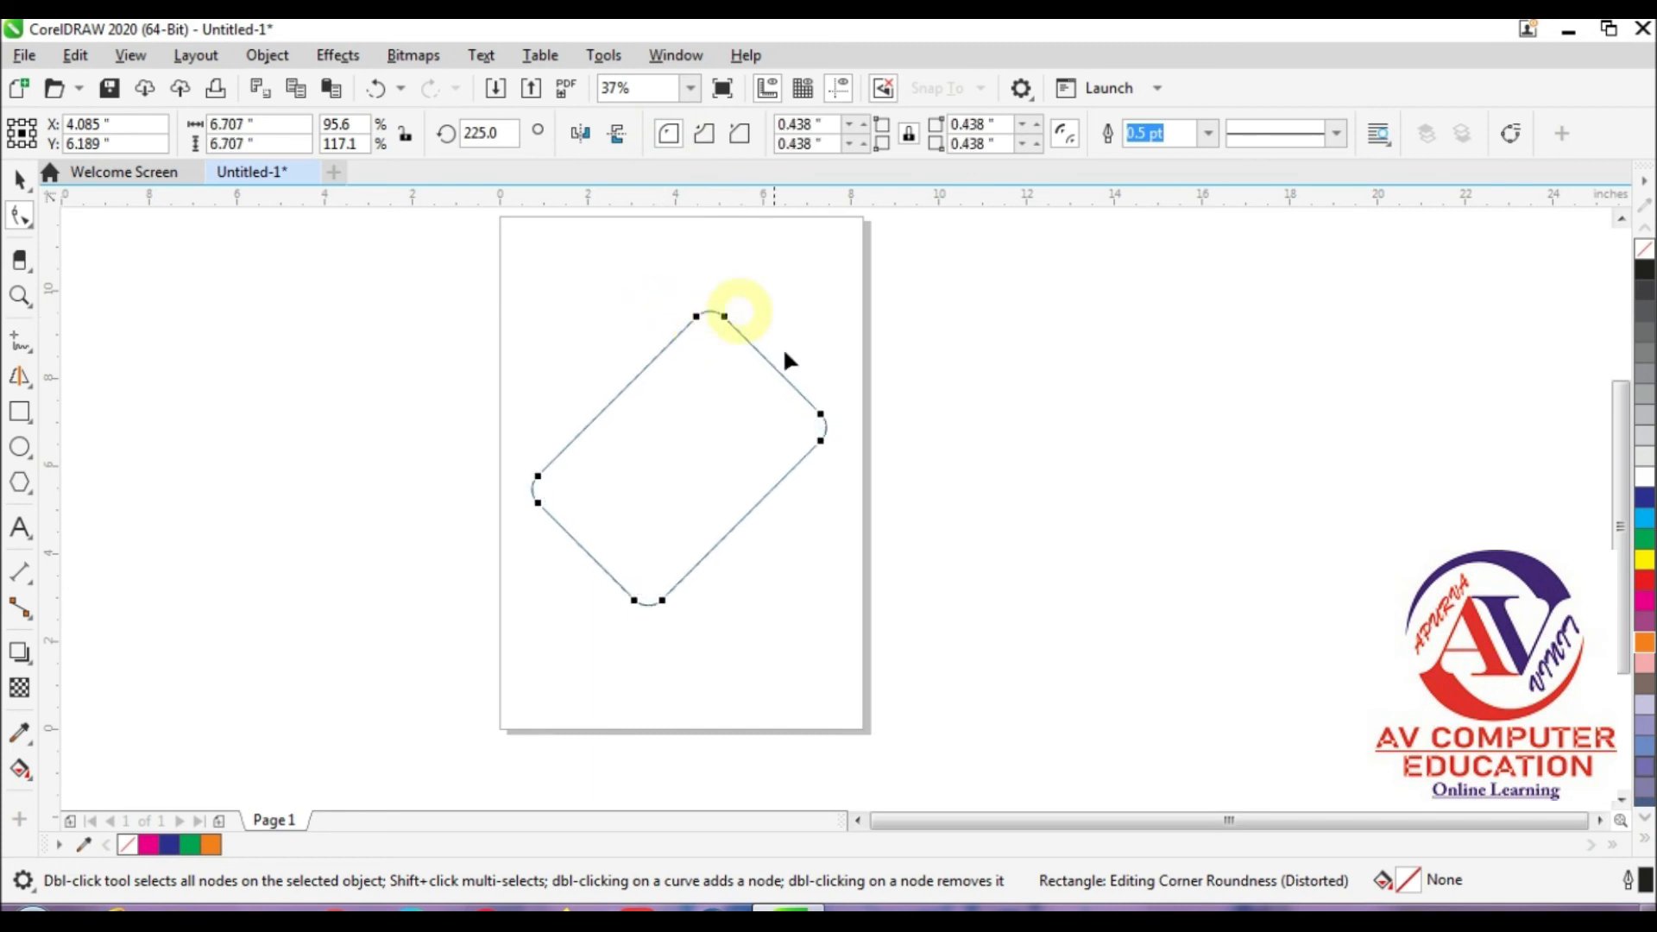
left_click(1645, 537)
left_click(1646, 560)
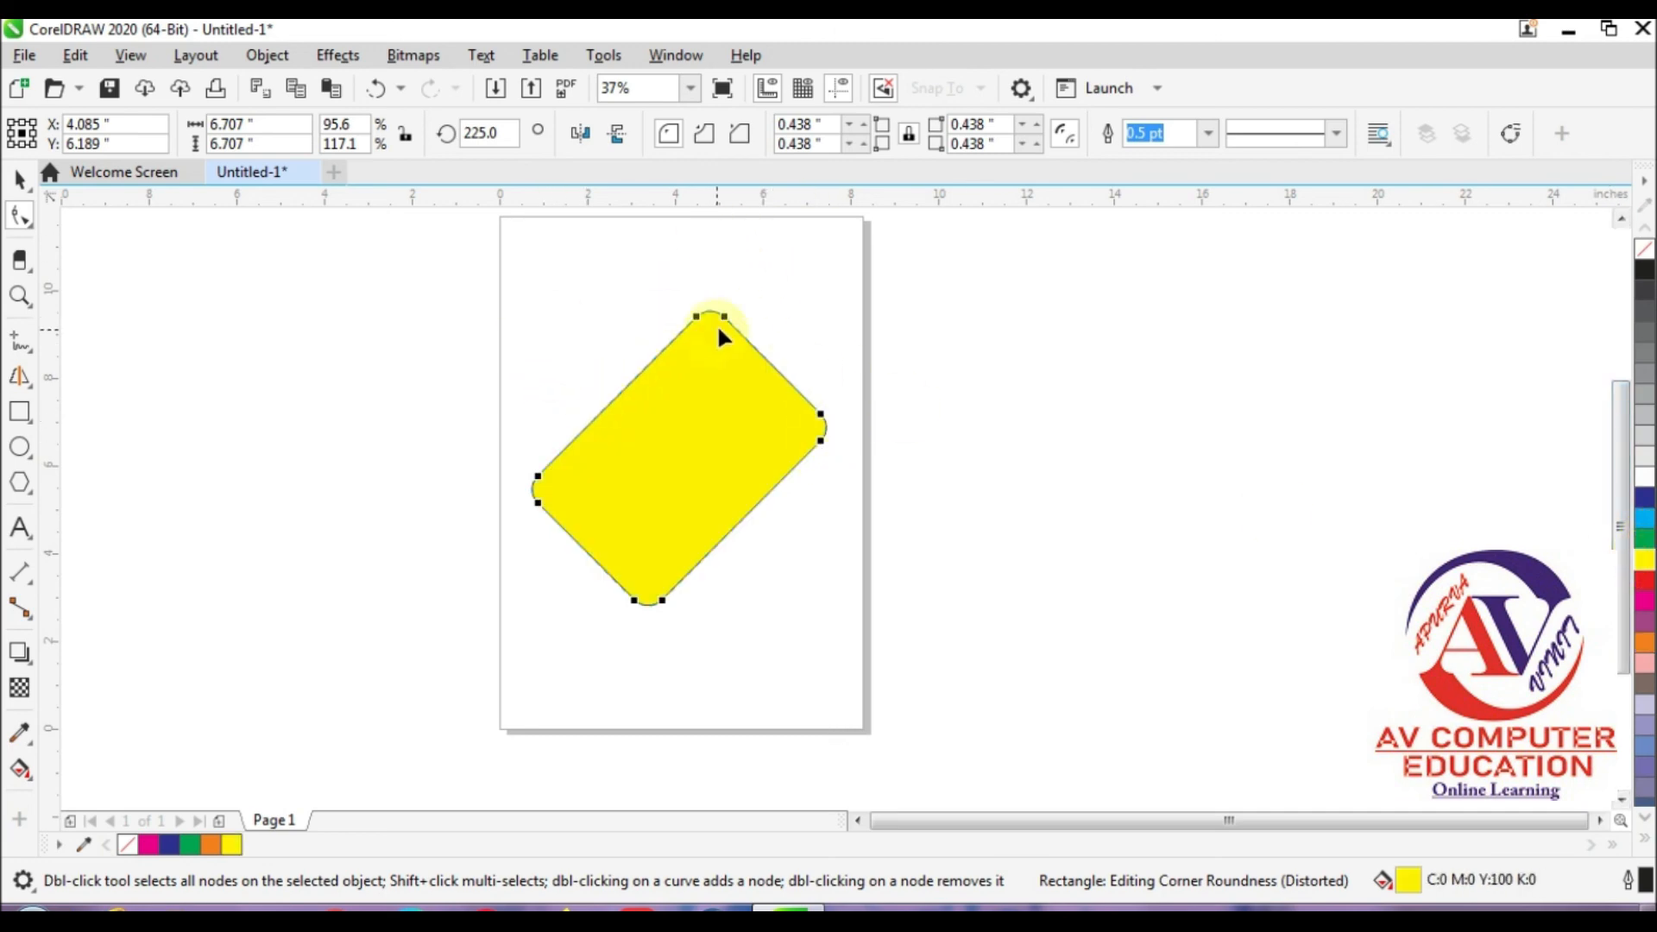
mouse_move(697, 320)
left_mouse_down()
mouse_move(661, 353)
mouse_move(701, 336)
mouse_move(639, 394)
mouse_move(713, 345)
left_mouse_up()
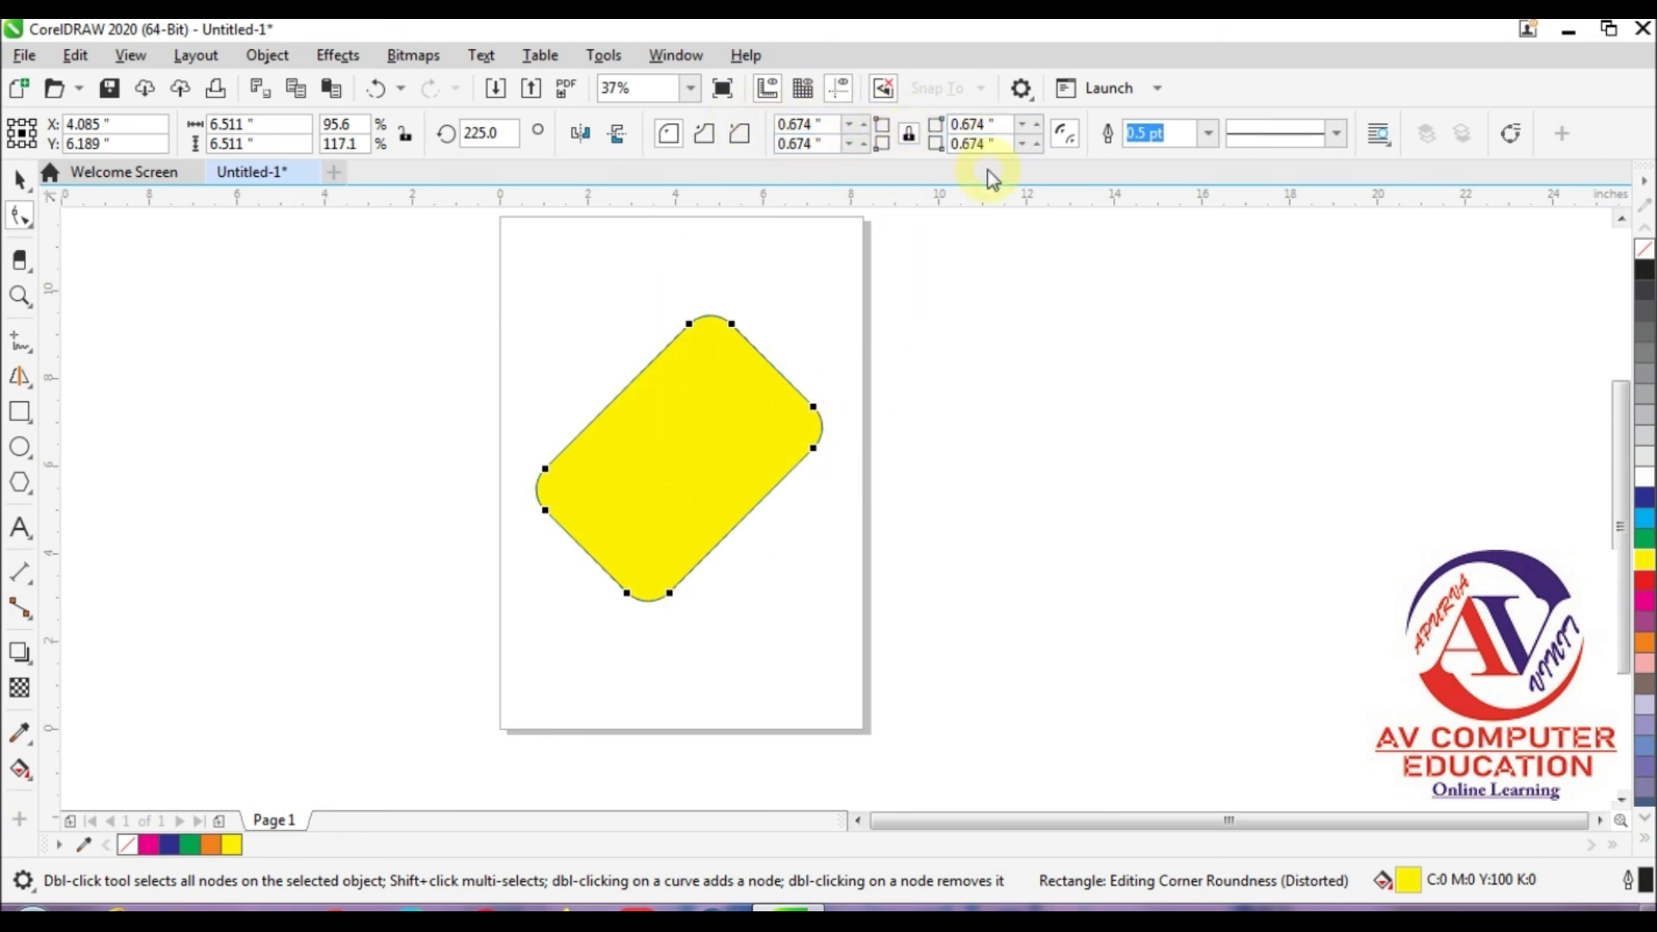
Step: Unlink the corner radii and set the lowest and rightmost corners of the tilted rectangle to a radius of 0
left_click(908, 135)
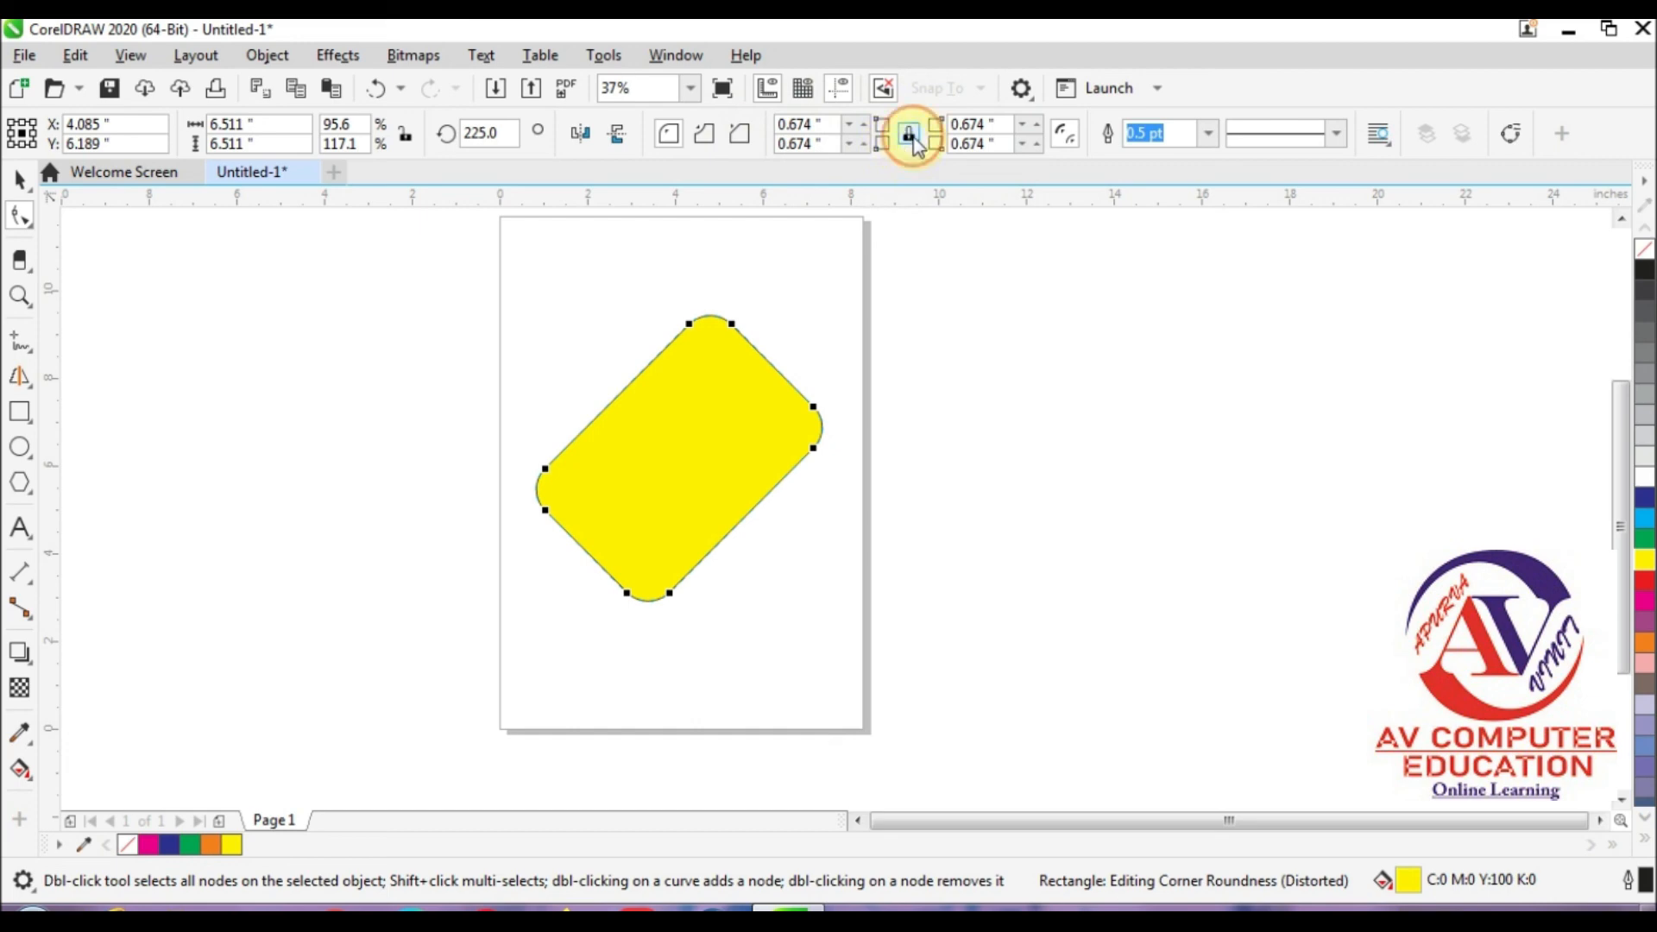
left_click(833, 143)
left_click(735, 139)
type("0")
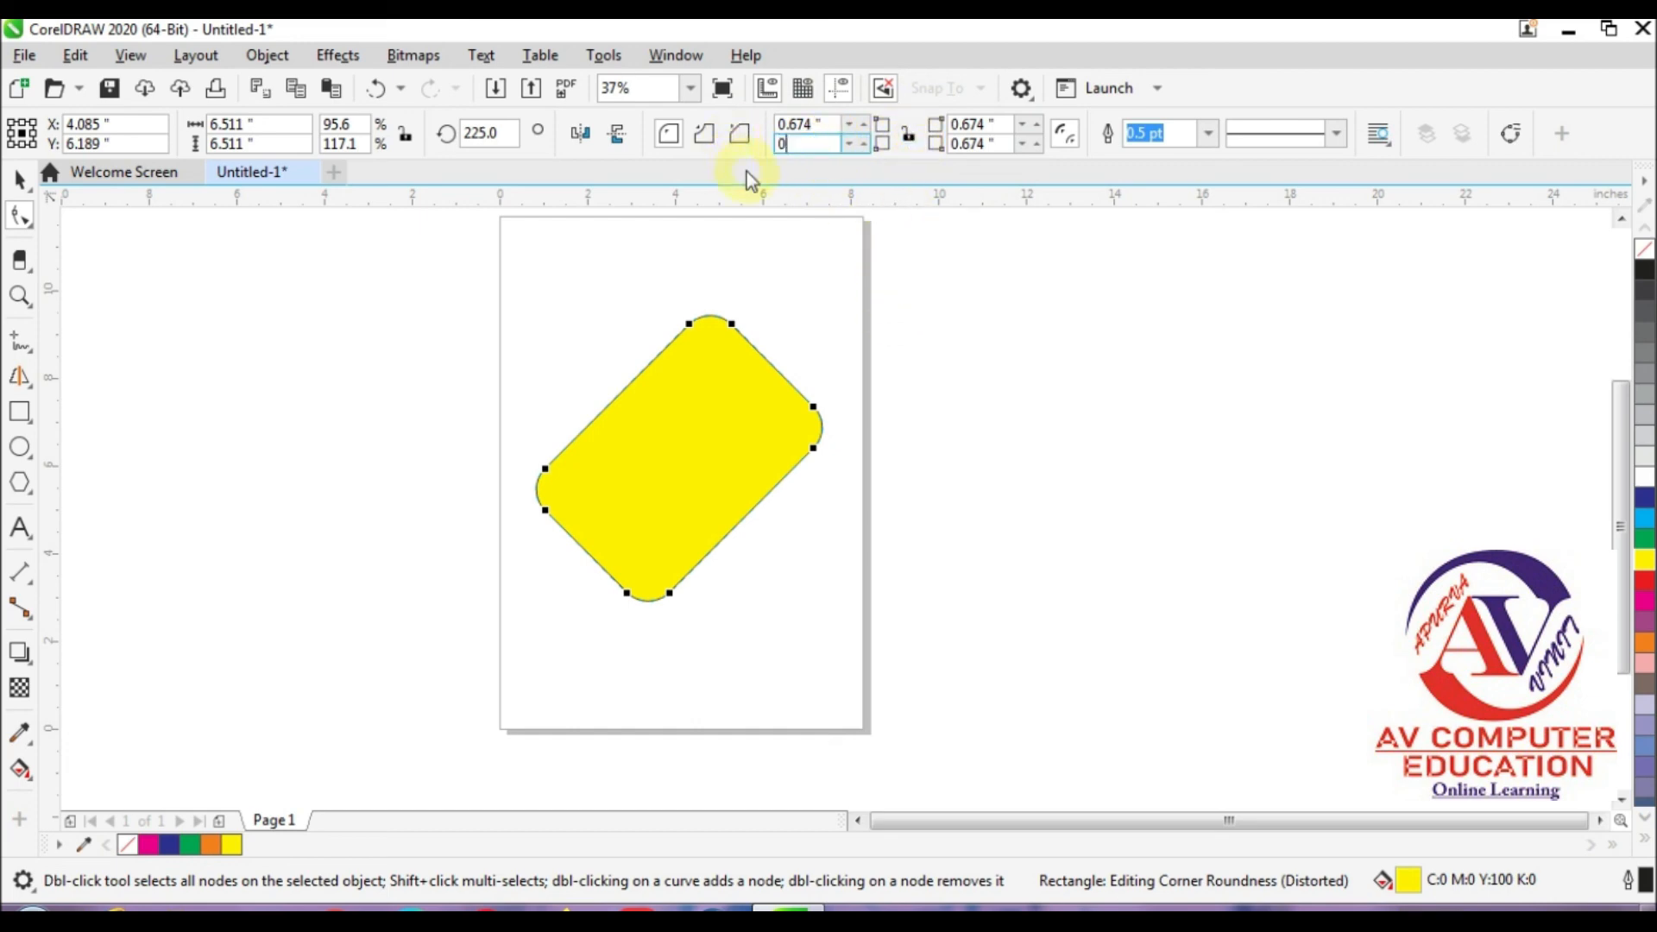
key("Return")
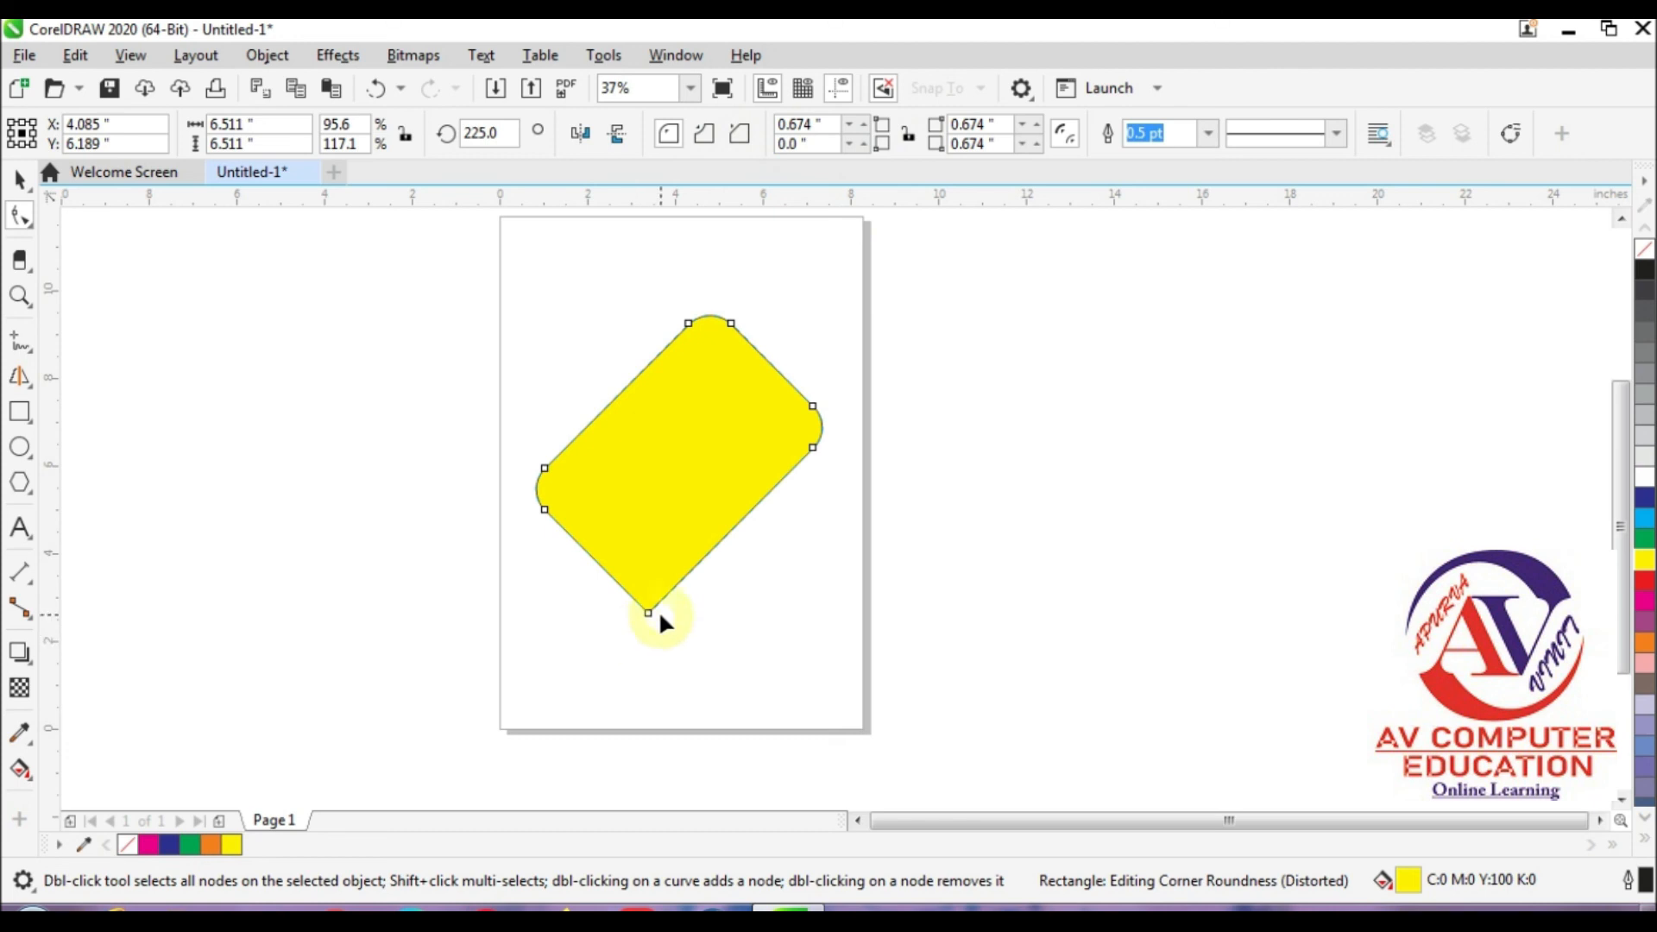
left_click(984, 145)
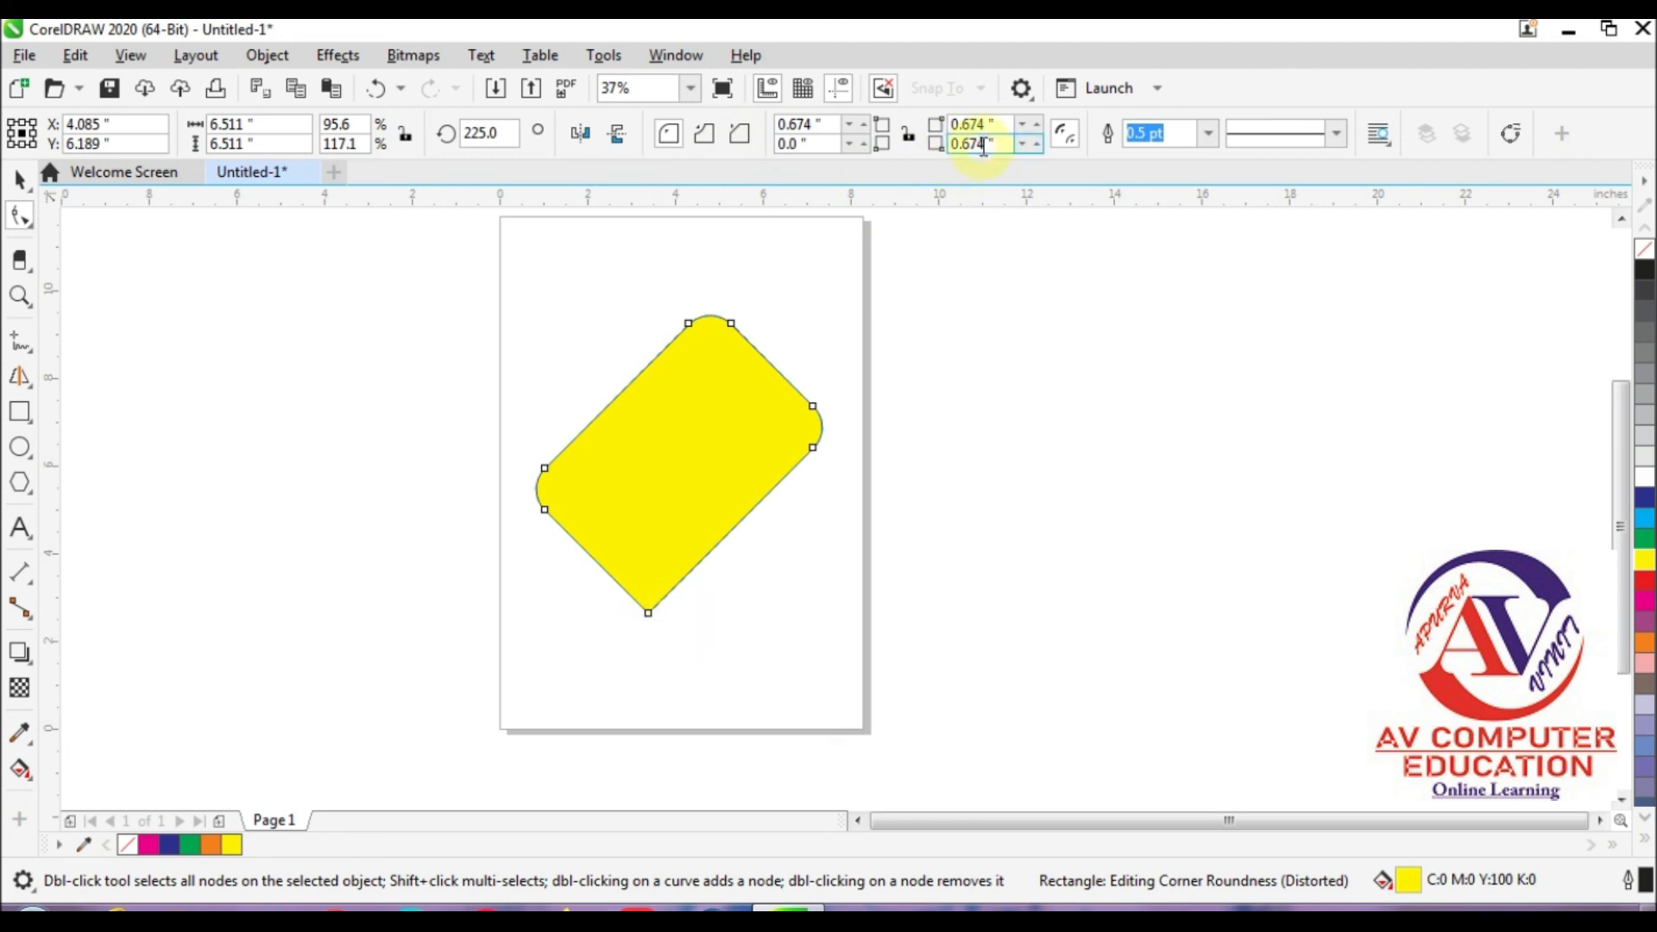
left_click_drag(998, 144, 936, 146)
type("0")
key("Return")
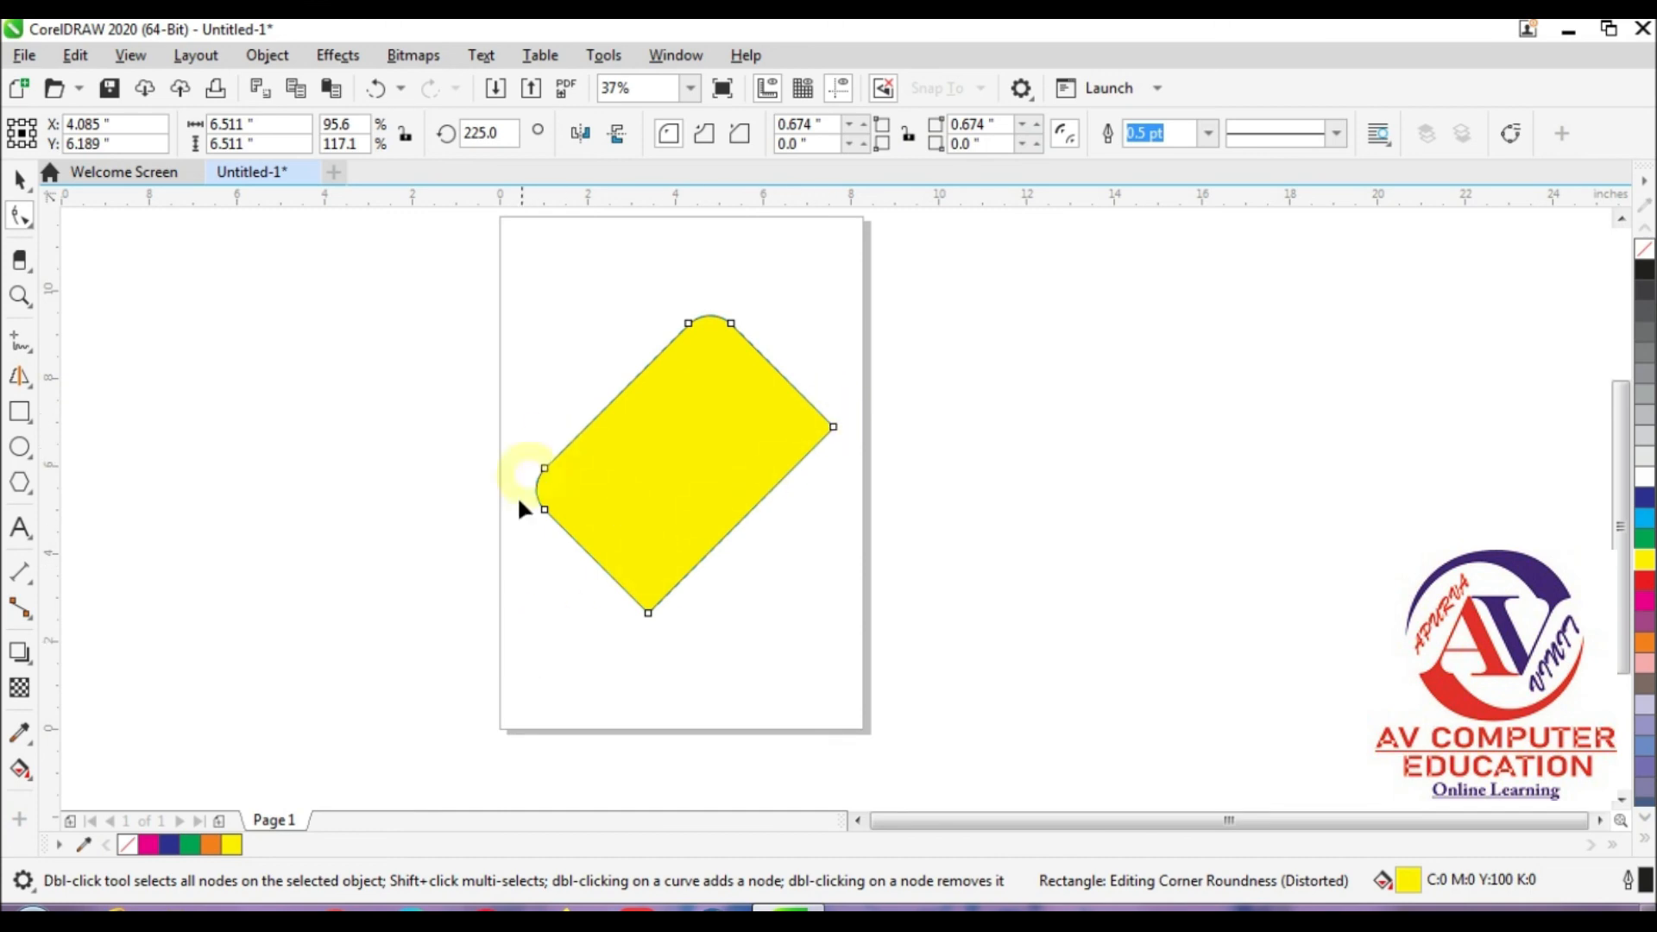
Step: Select the yellow rectangle with the Pick tool and set its rotation angle to 0 degrees
left_click(19, 179)
double_click(488, 133)
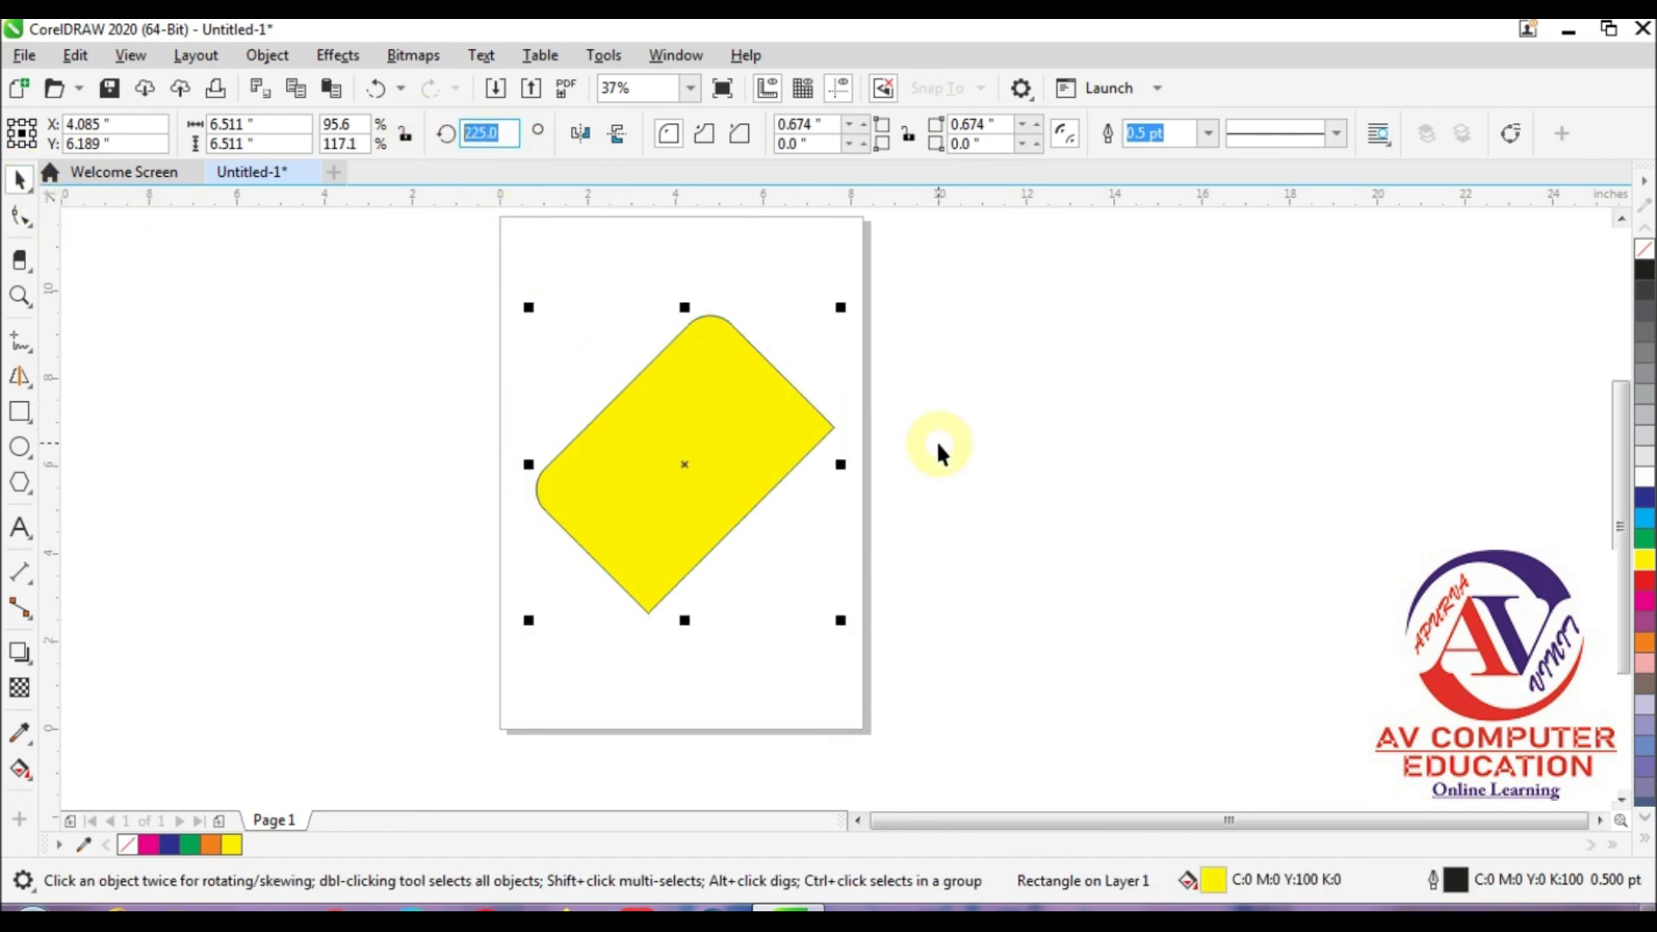
type("0")
key("Return")
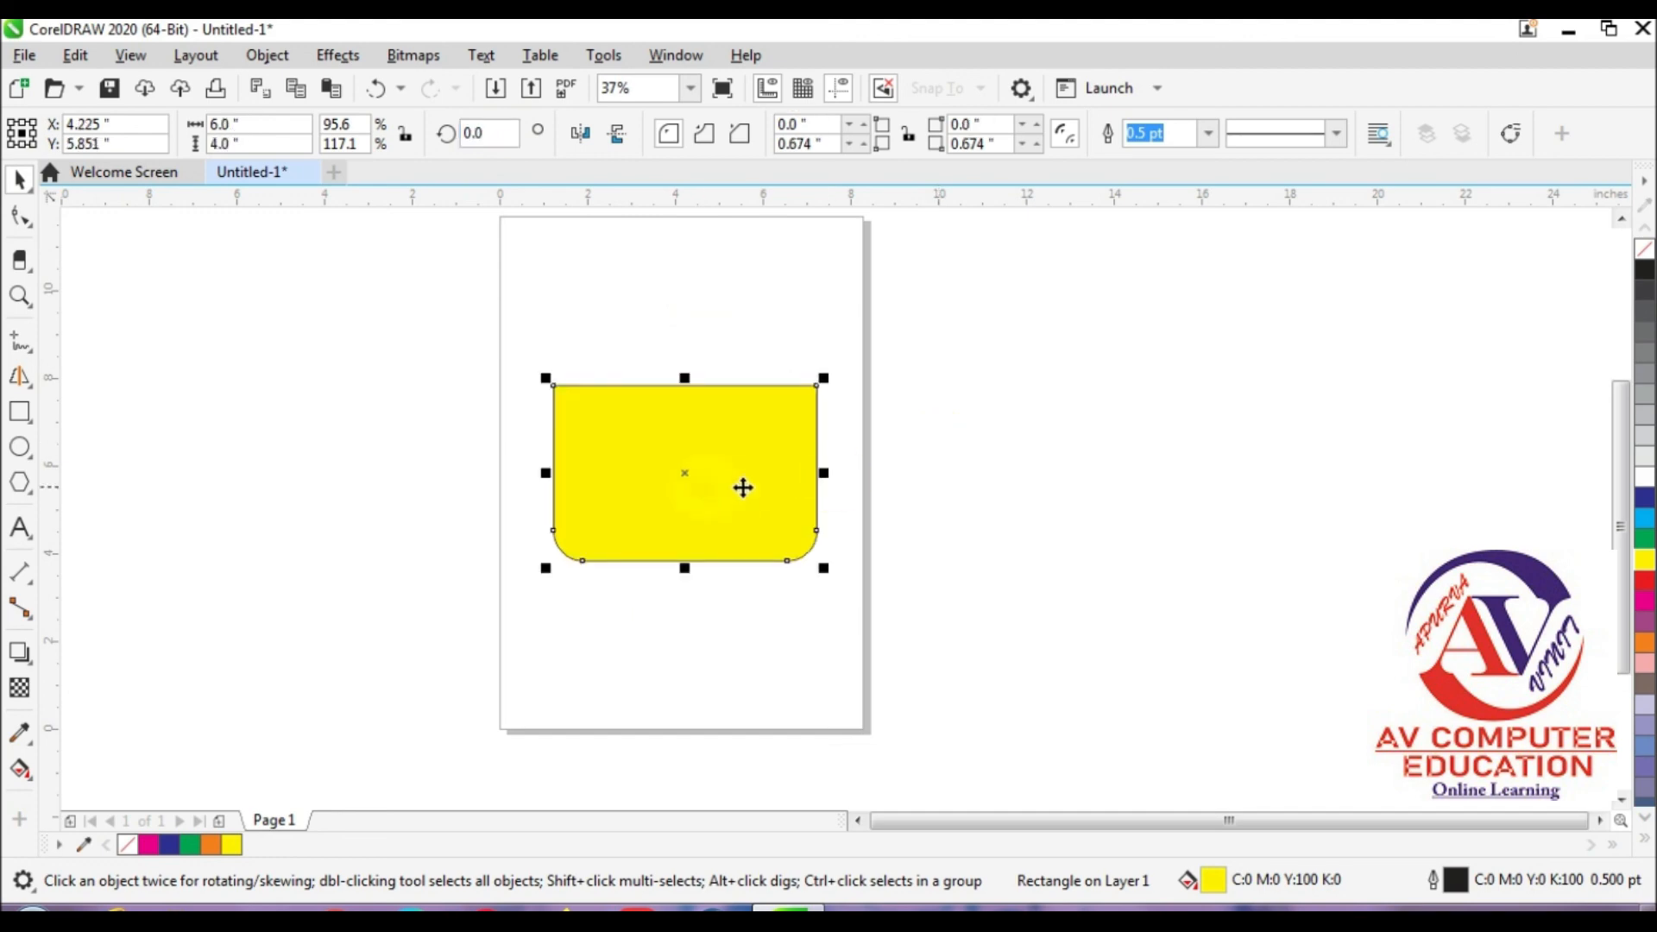
Step: Mirror the yellow rectangle vertically several times, ending with the rounded corners at the top
left_click(616, 135)
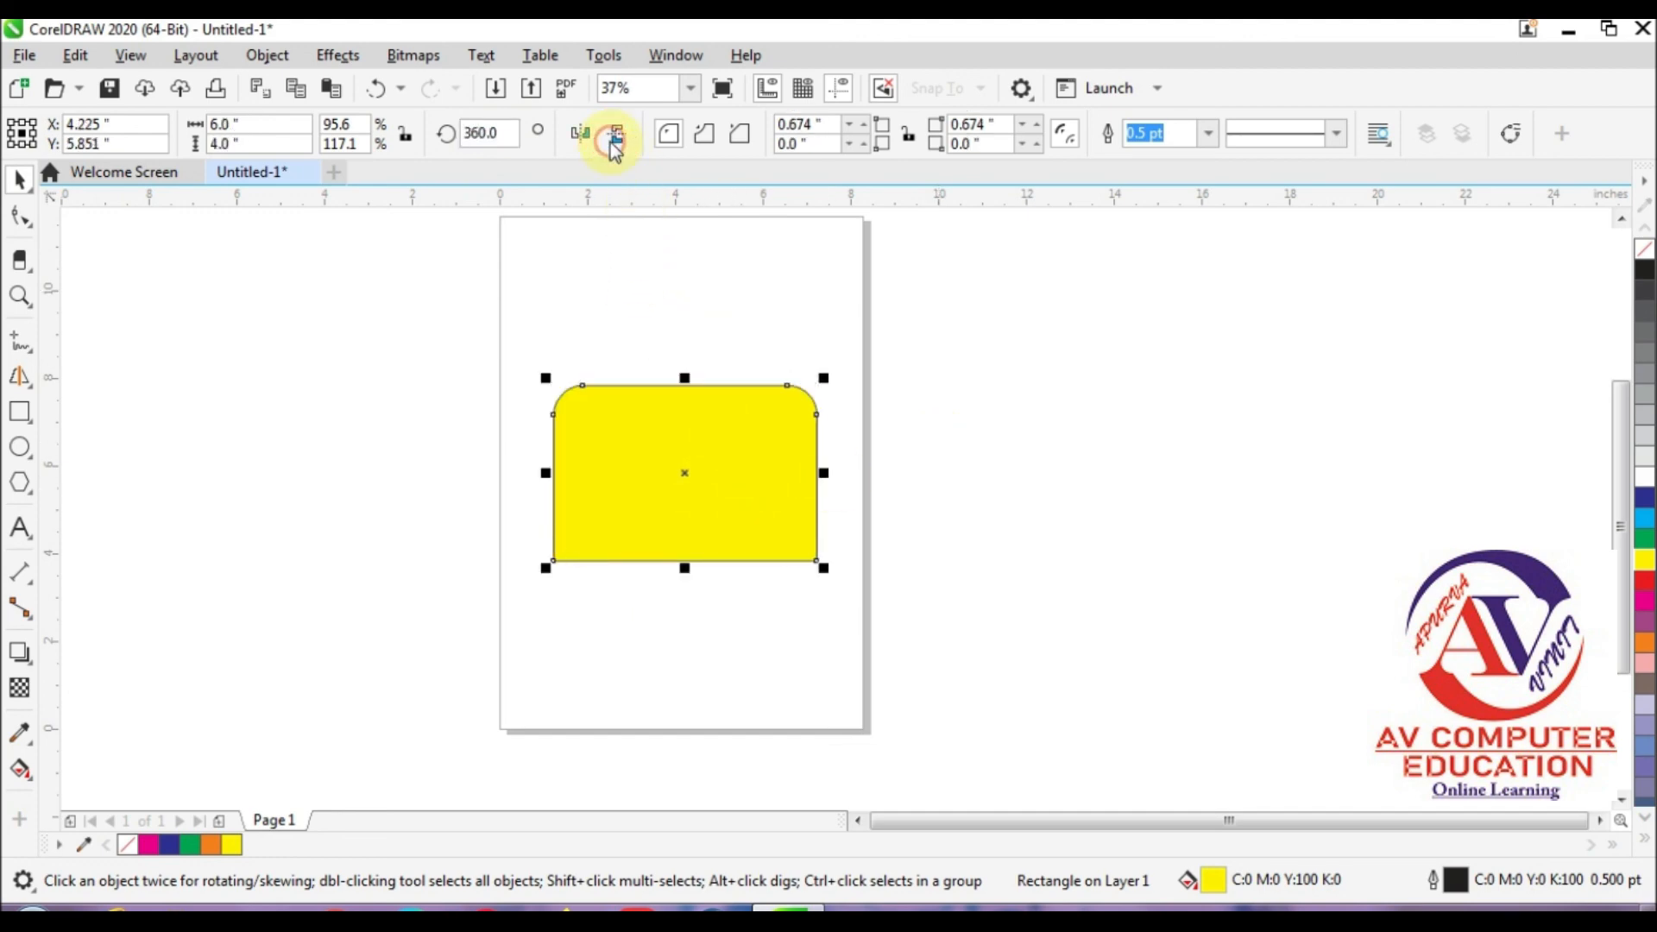
left_click(616, 134)
left_click(615, 135)
left_click(615, 134)
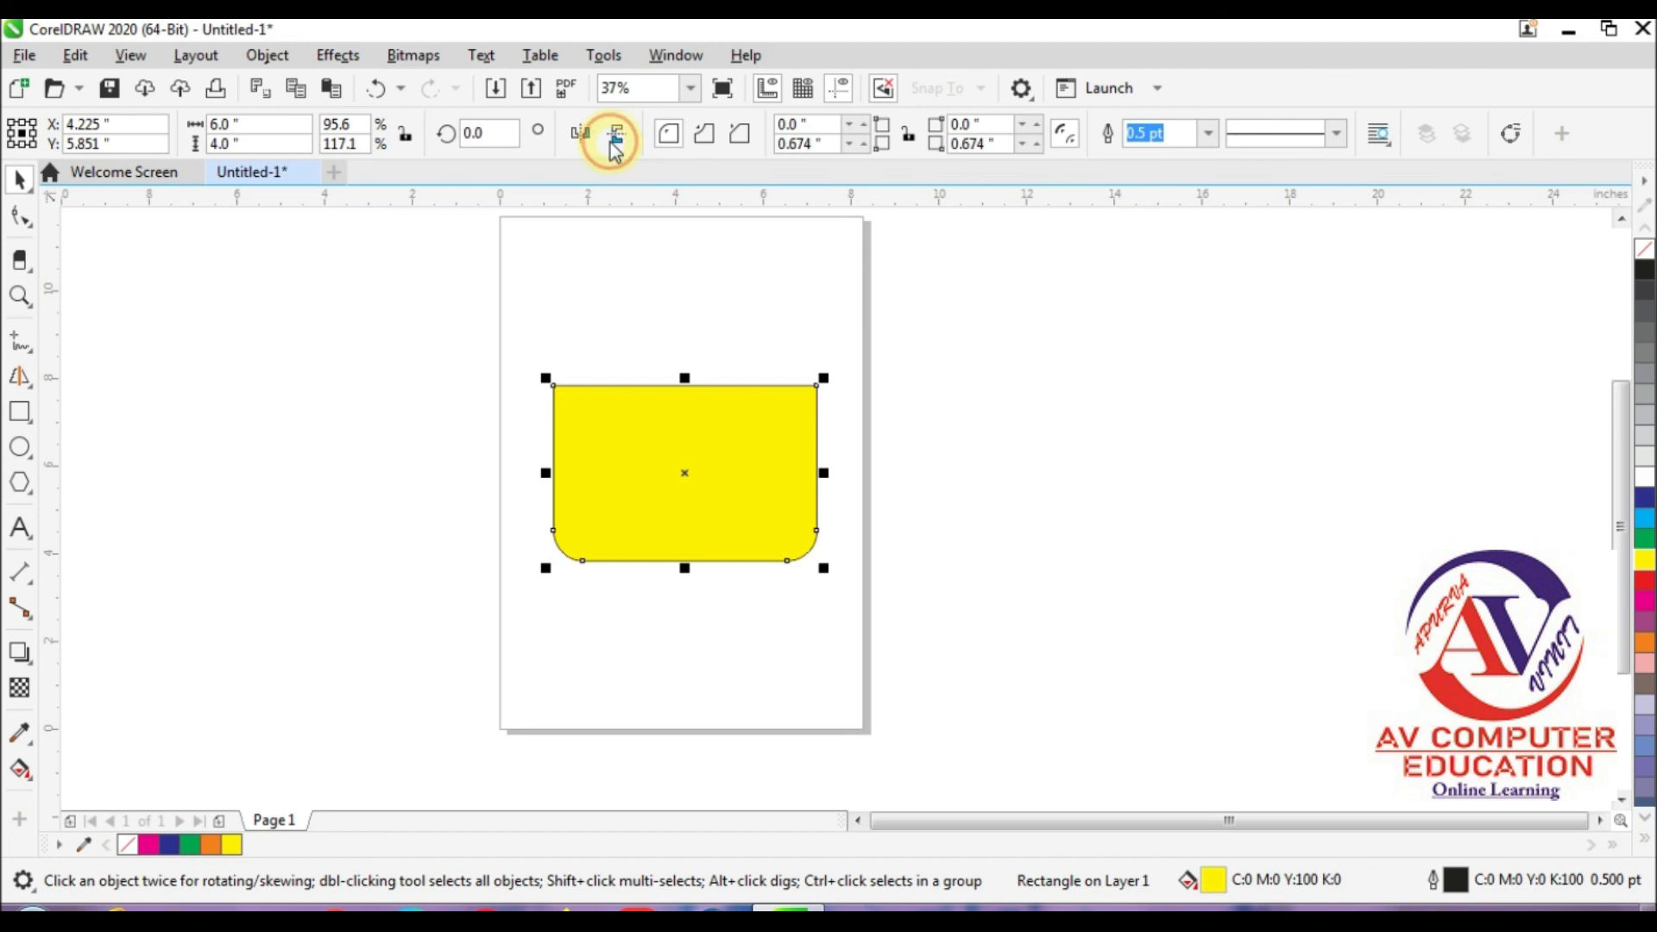
left_click(611, 140)
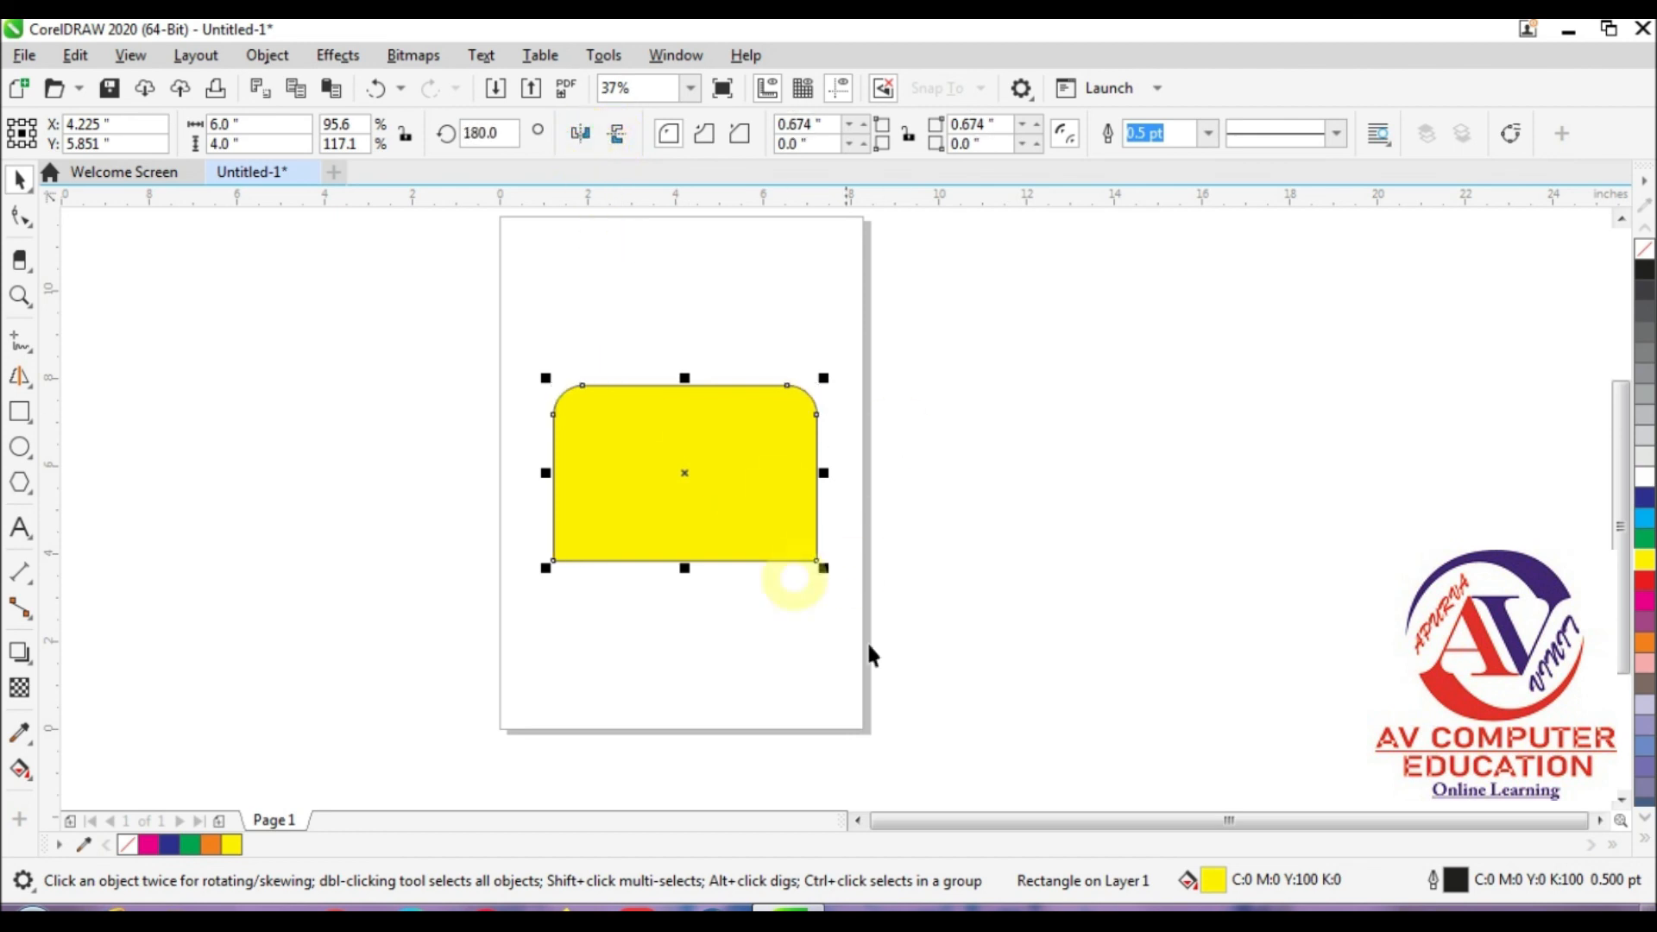
Step: Give the yellow rectangle a 4 pt outline with a widely spaced dotted line style
left_click(1206, 135)
left_click(1165, 298)
left_click(1281, 139)
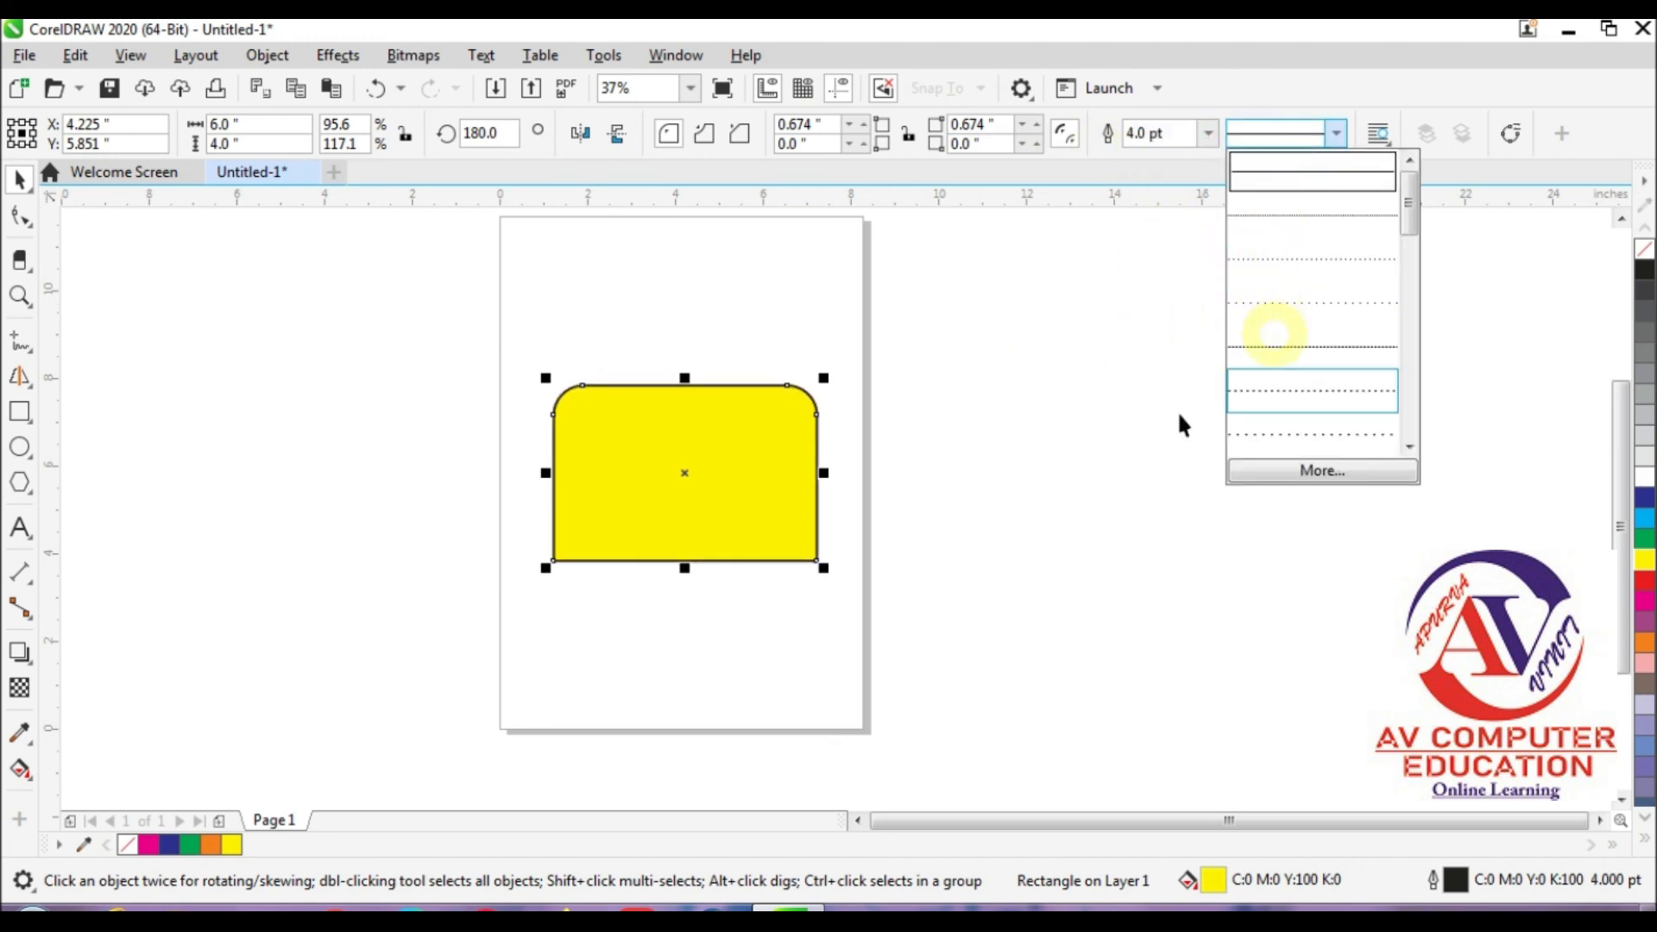
left_click(1346, 417)
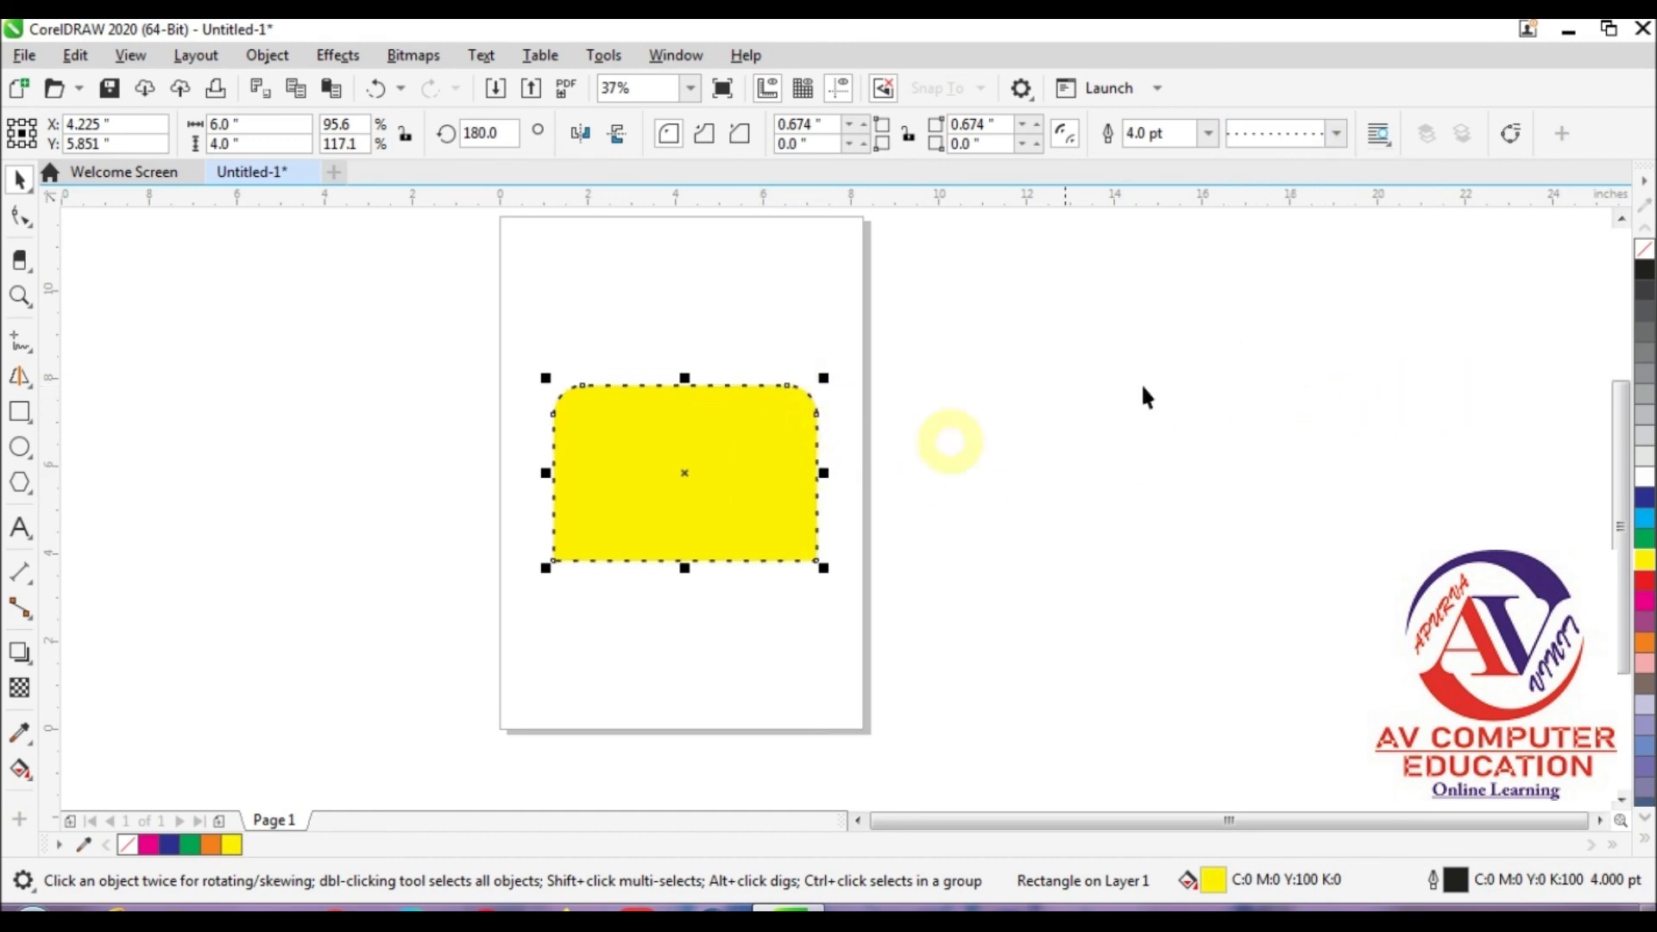
Step: Change the yellow rectangle's outline to a dash-dot line style with a width of 16 pt
left_click(1295, 137)
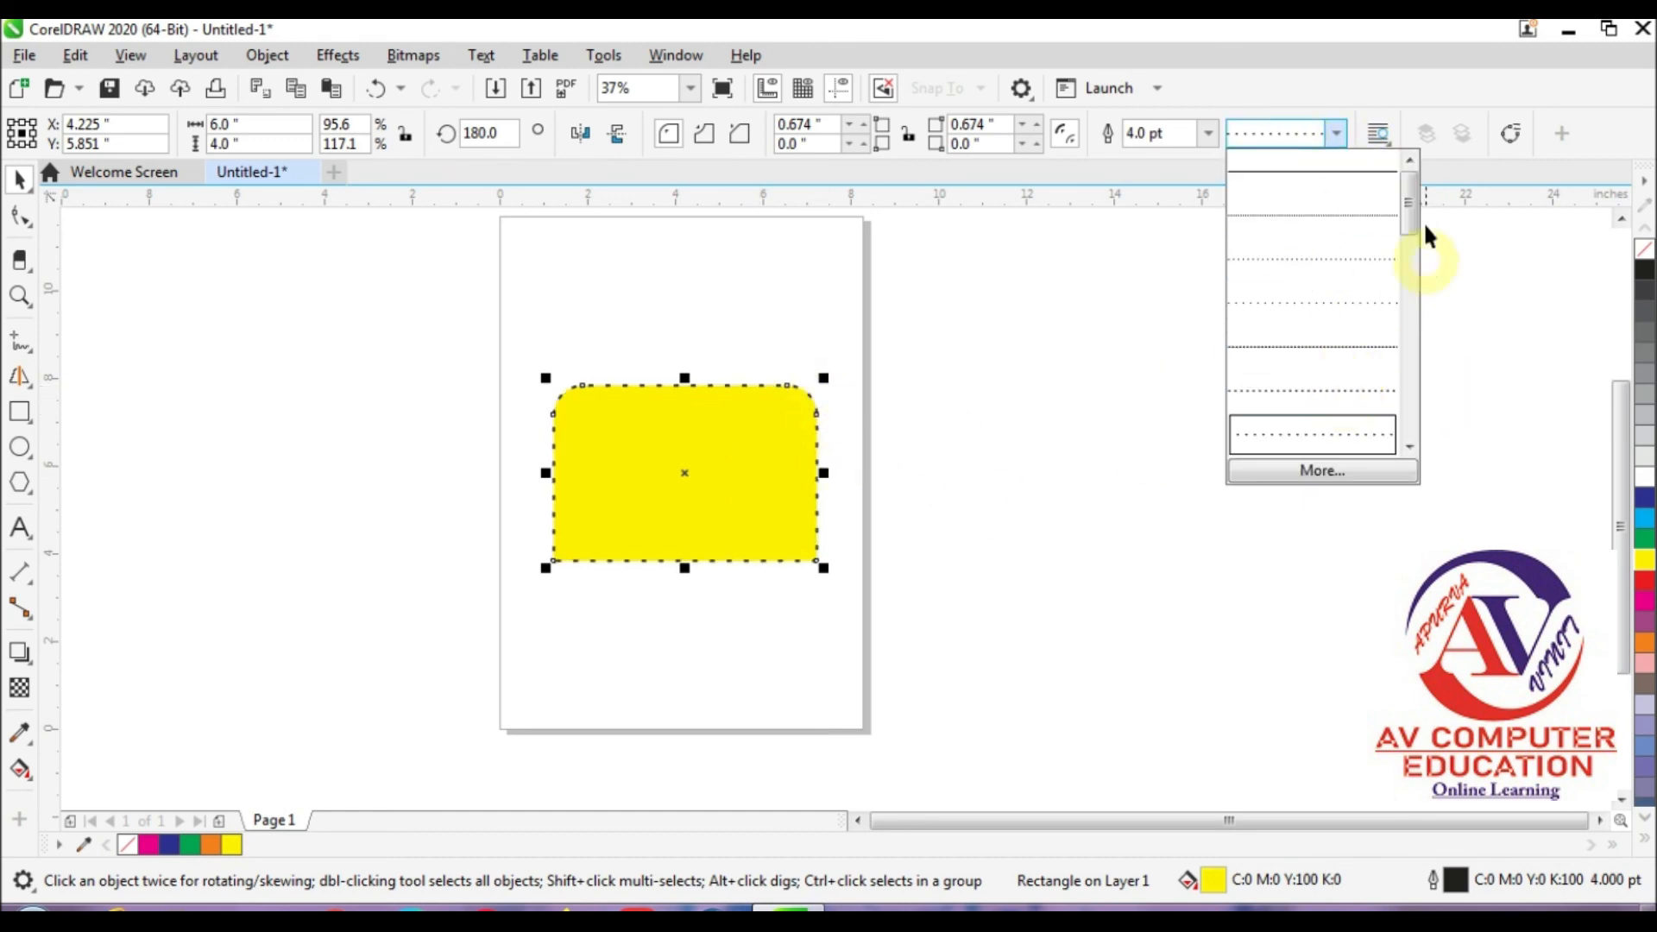
left_click_drag(1409, 212, 1409, 413)
left_click(1321, 385)
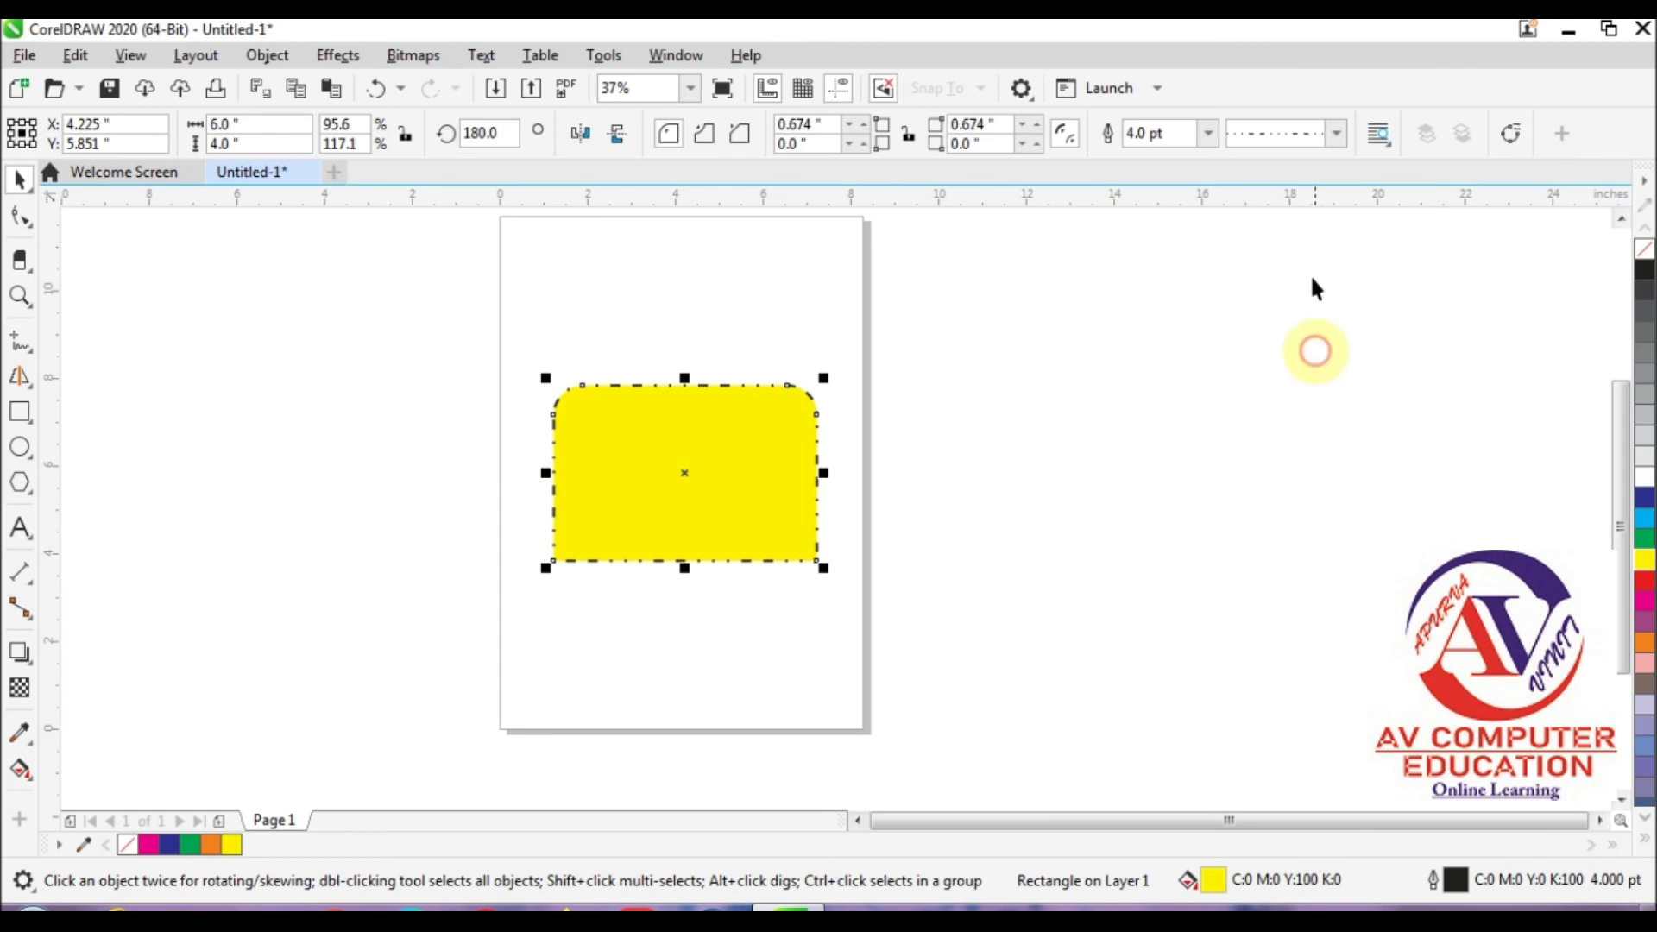
left_click(1208, 133)
left_click(1193, 382)
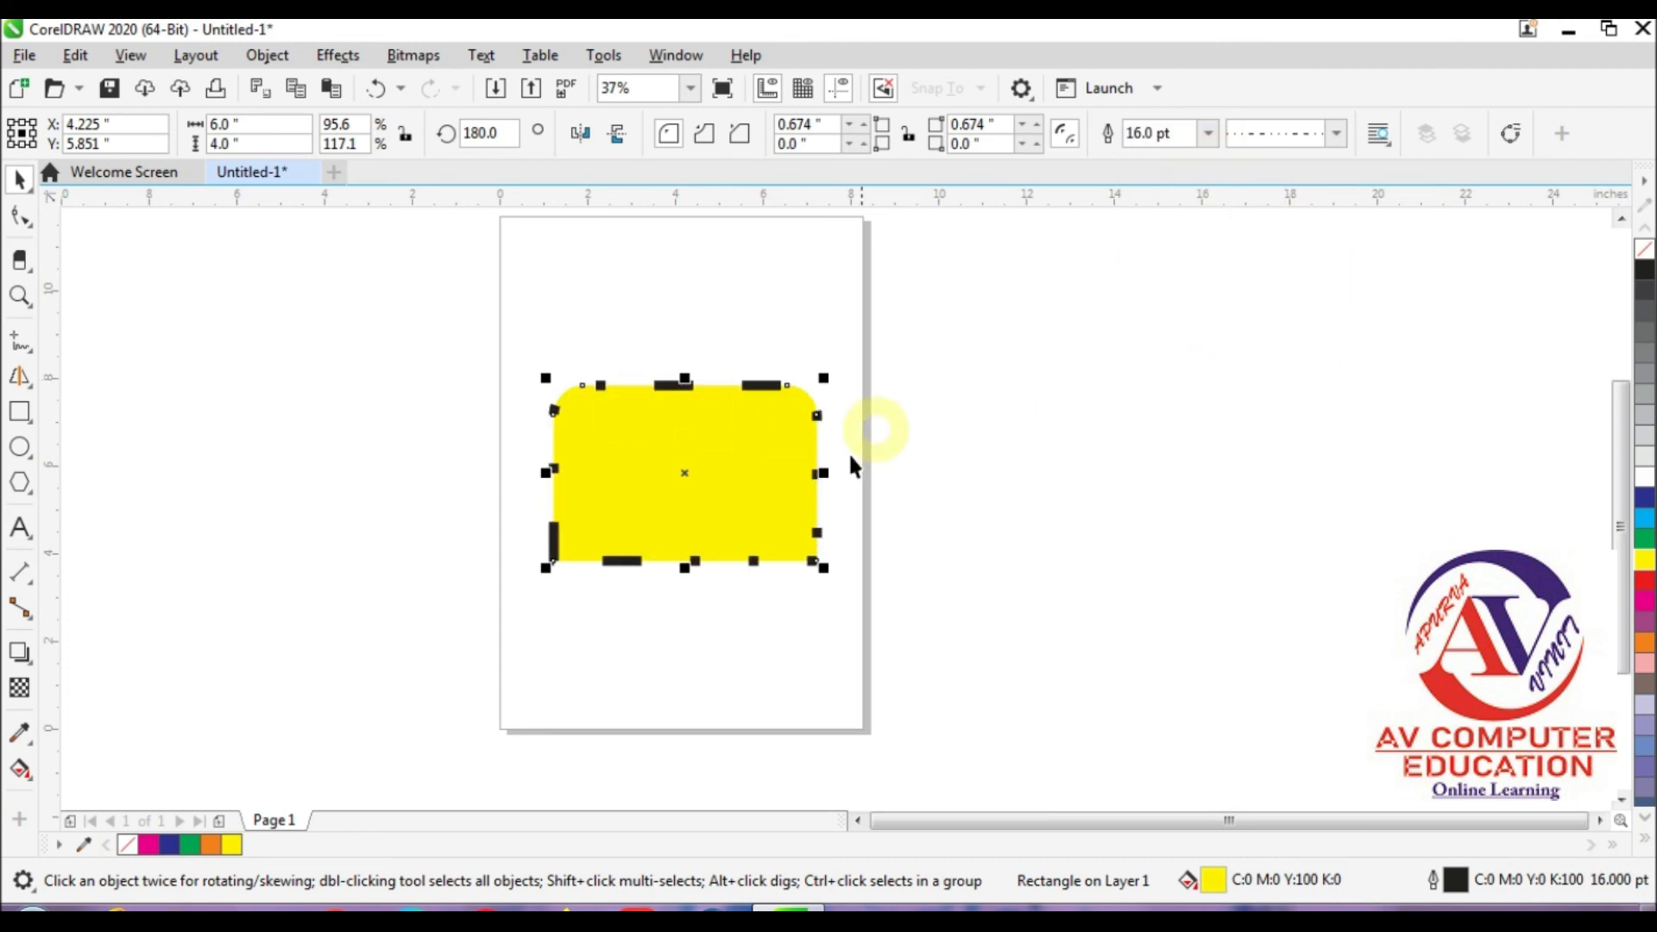
Step: Return the yellow rectangle's outline to a solid line style and set its width to Hairline
left_click(1263, 135)
left_click_drag(1407, 405, 1361, 204)
left_click(1303, 173)
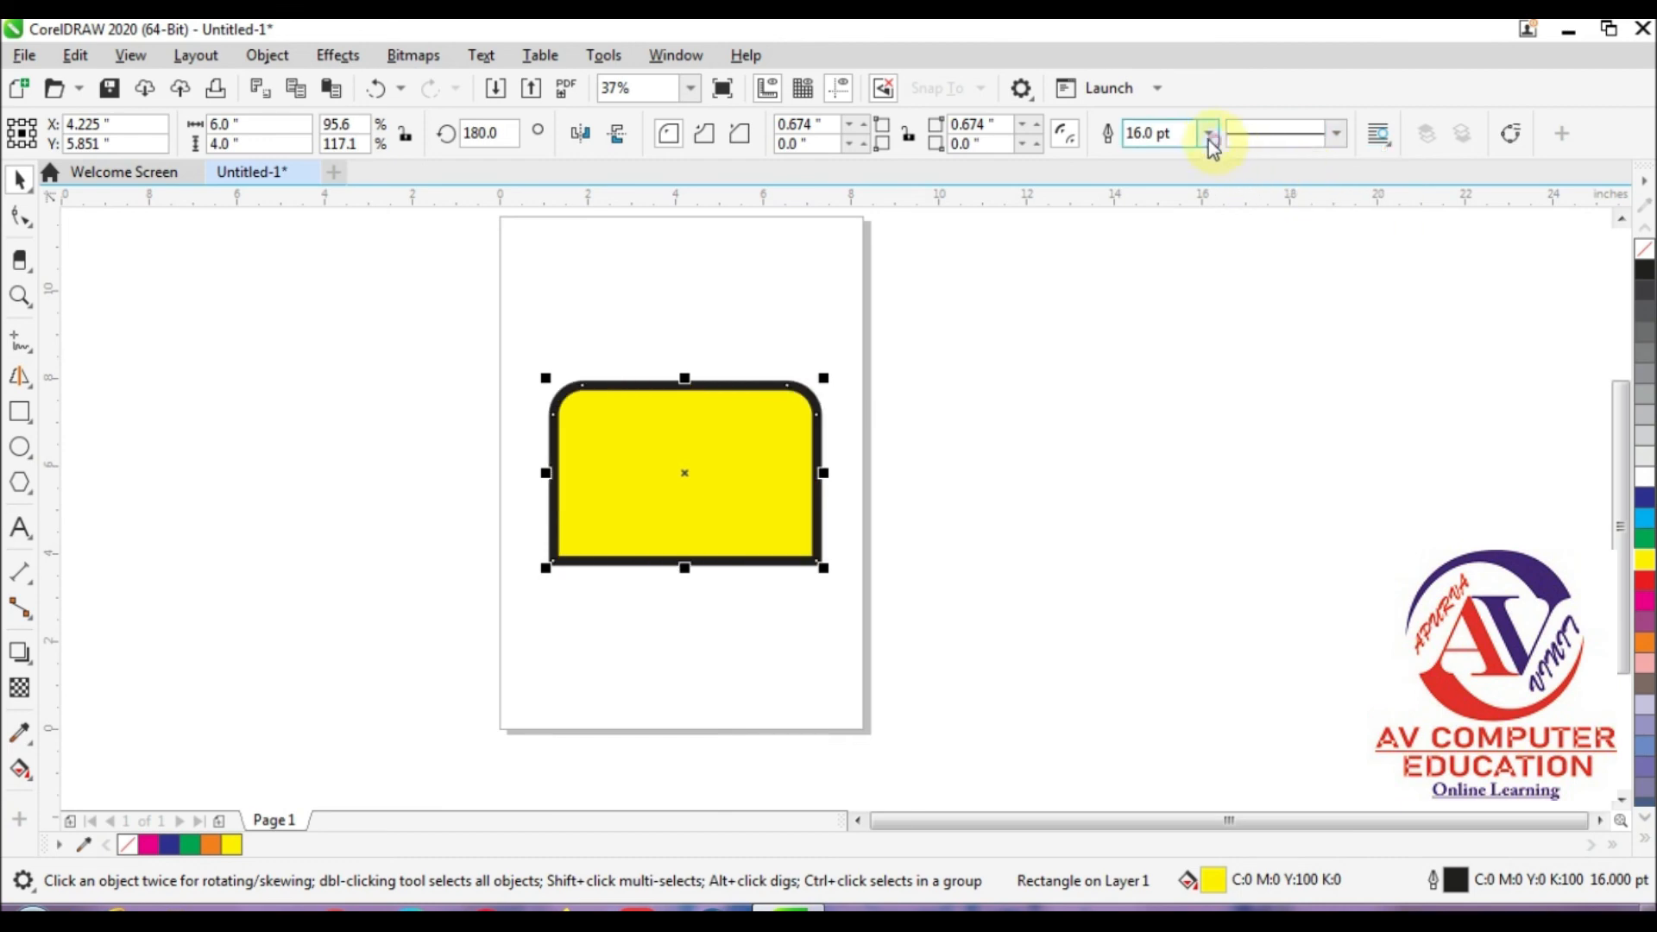
left_click(1212, 136)
left_click(1175, 172)
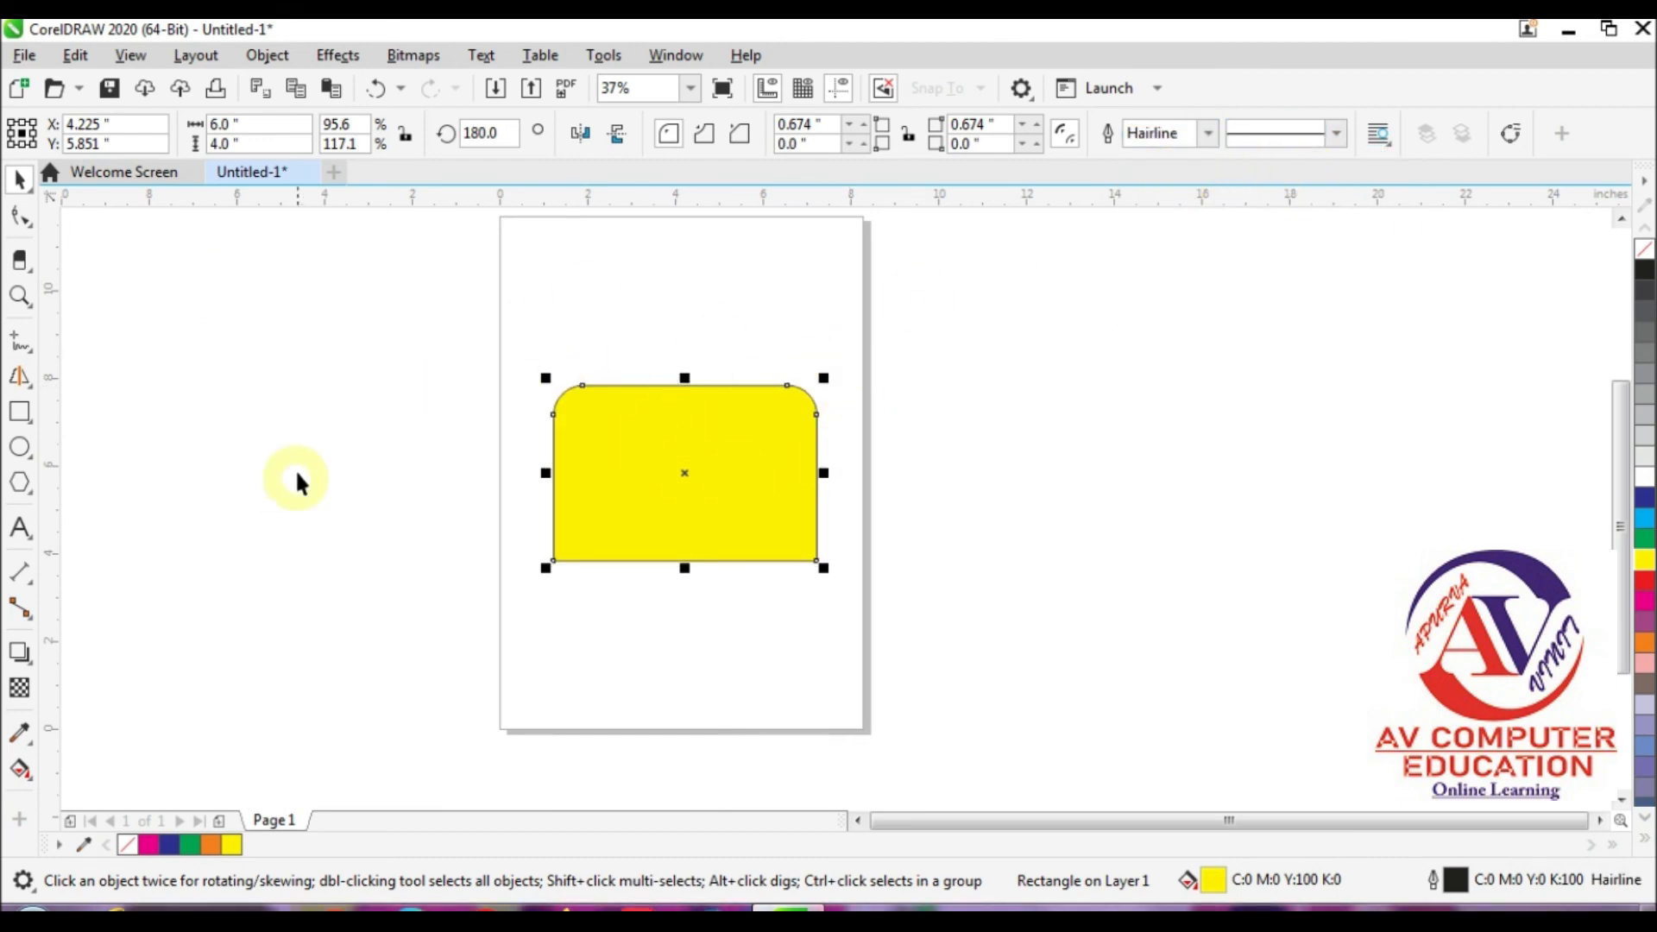
Step: Make the yellow rectangle's corners scalloped and enlarge them with the Shape tool to radii of about 1.44 inches (upper) and 0.77 inch (lower)
left_click(712, 135)
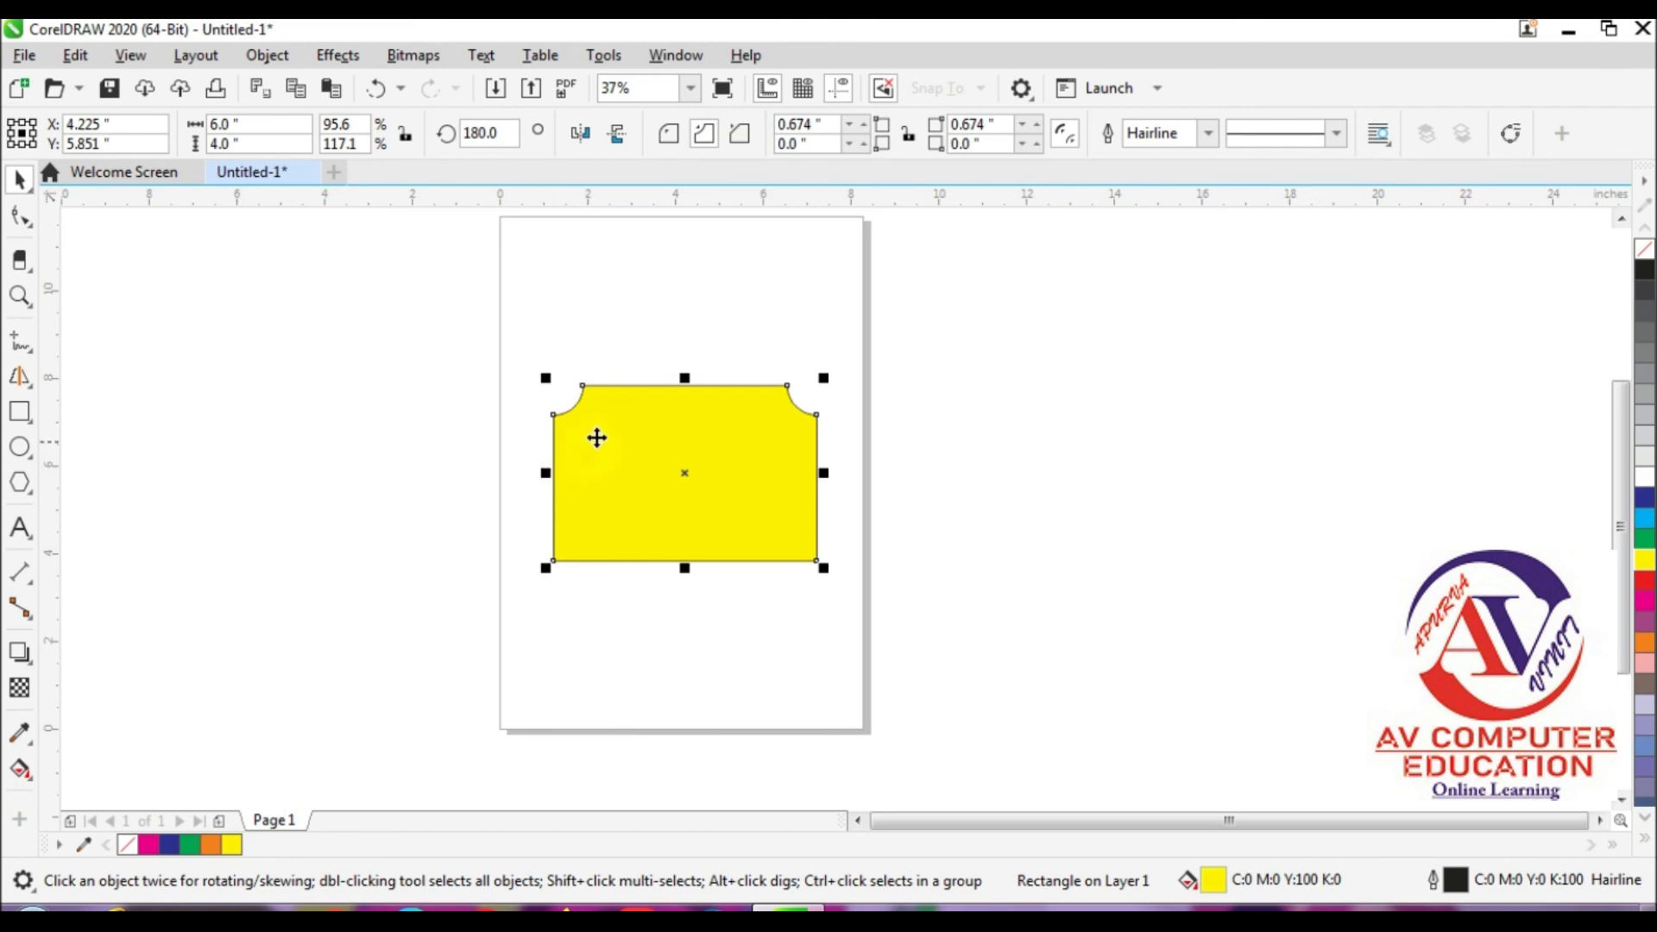
left_click(20, 216)
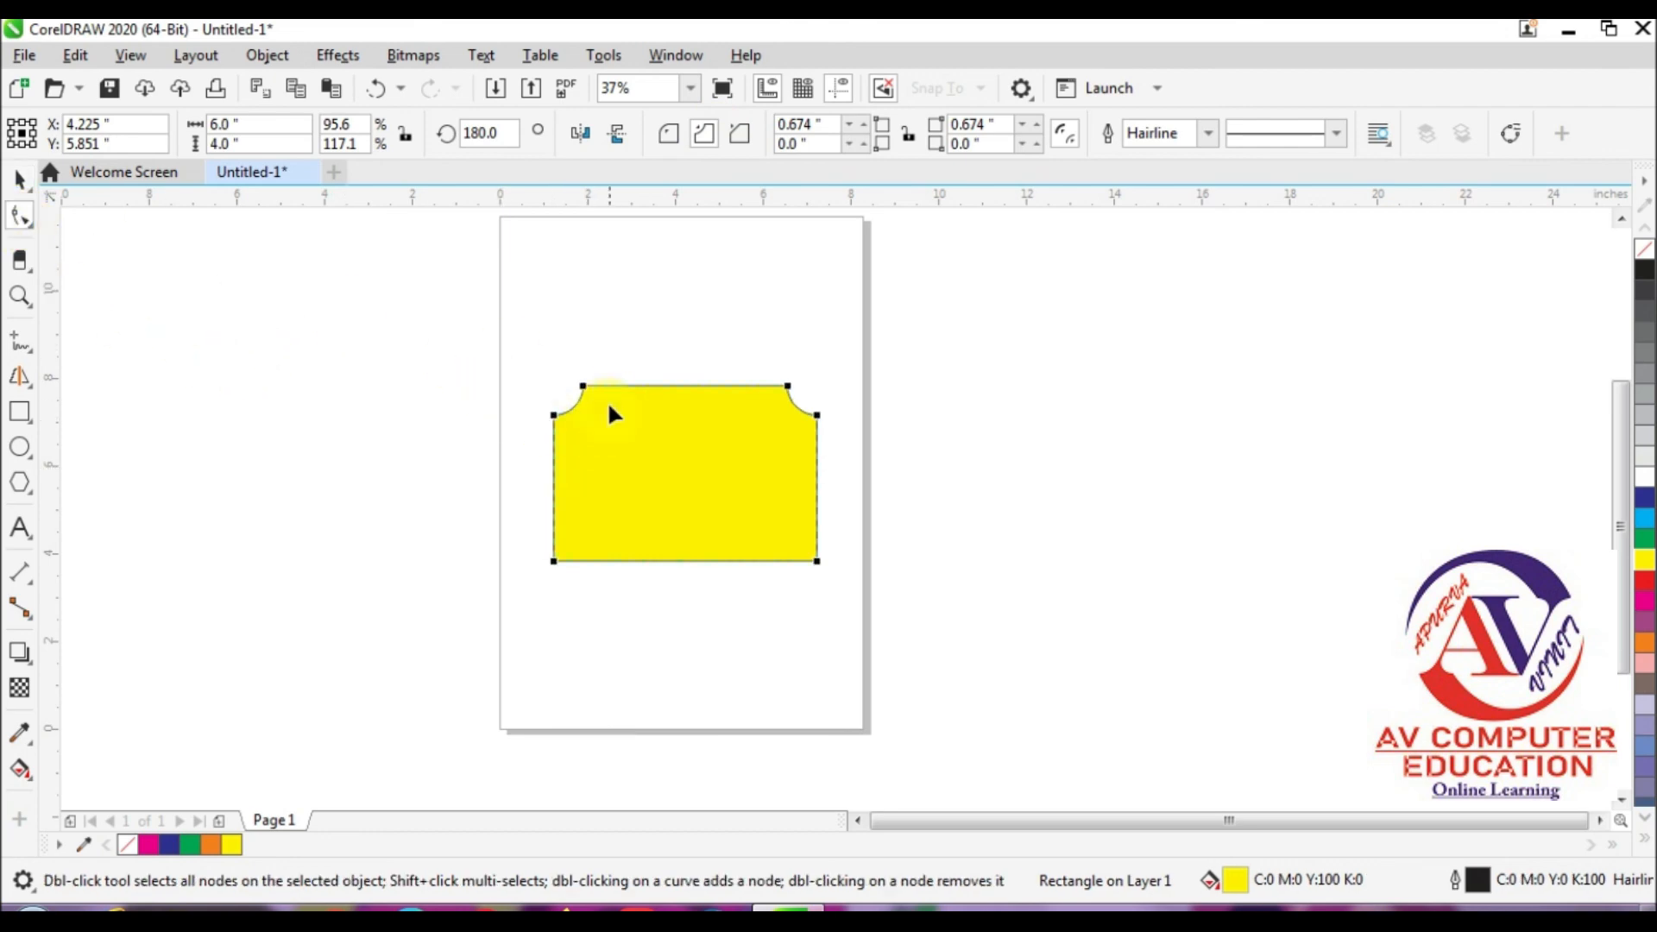
left_click_drag(585, 391, 618, 395)
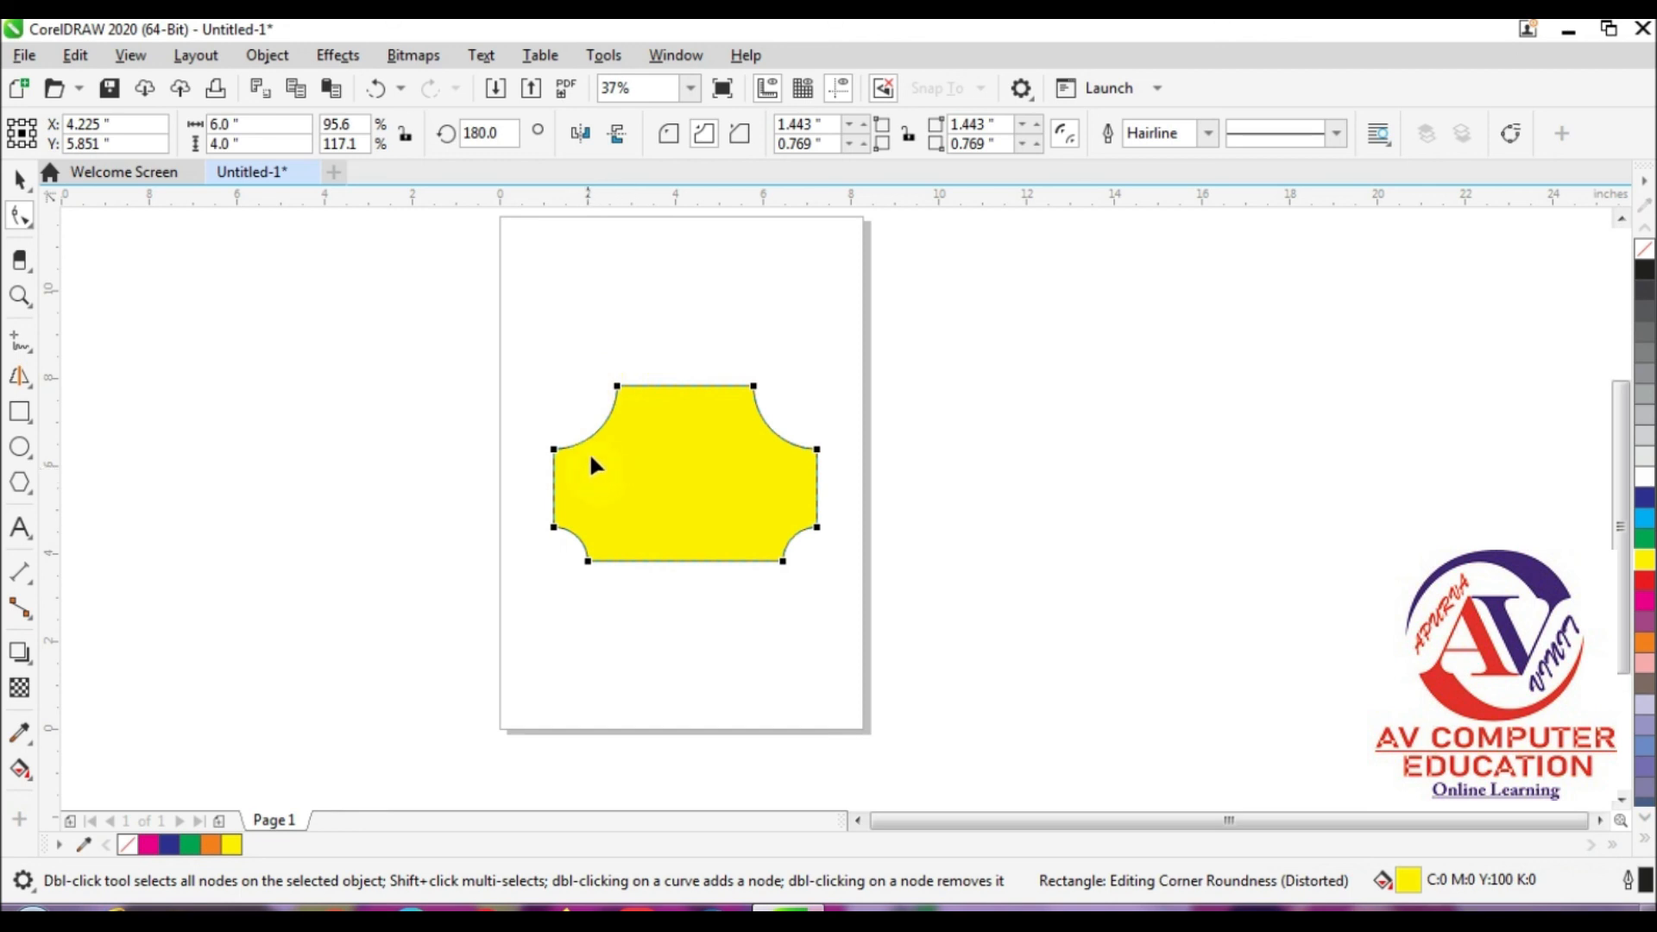
Step: Link the yellow rectangle's corner radii and set a radius of 1 inch, first for the upper corners and finally for the lower corners
left_click(923, 146)
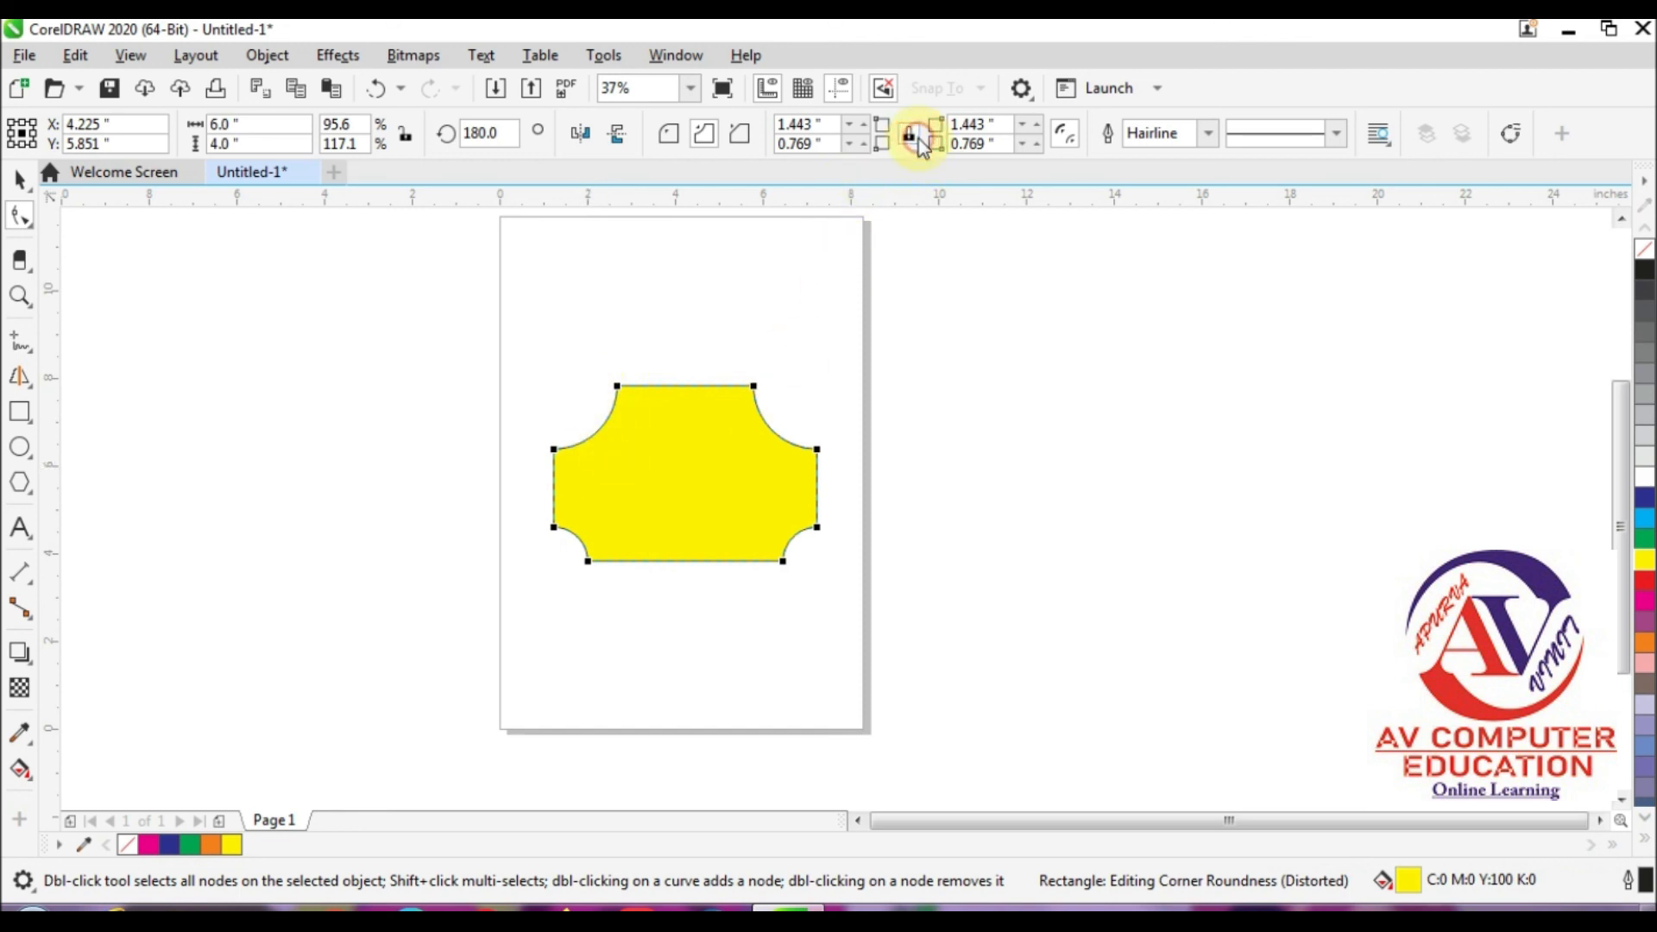
left_click(803, 124)
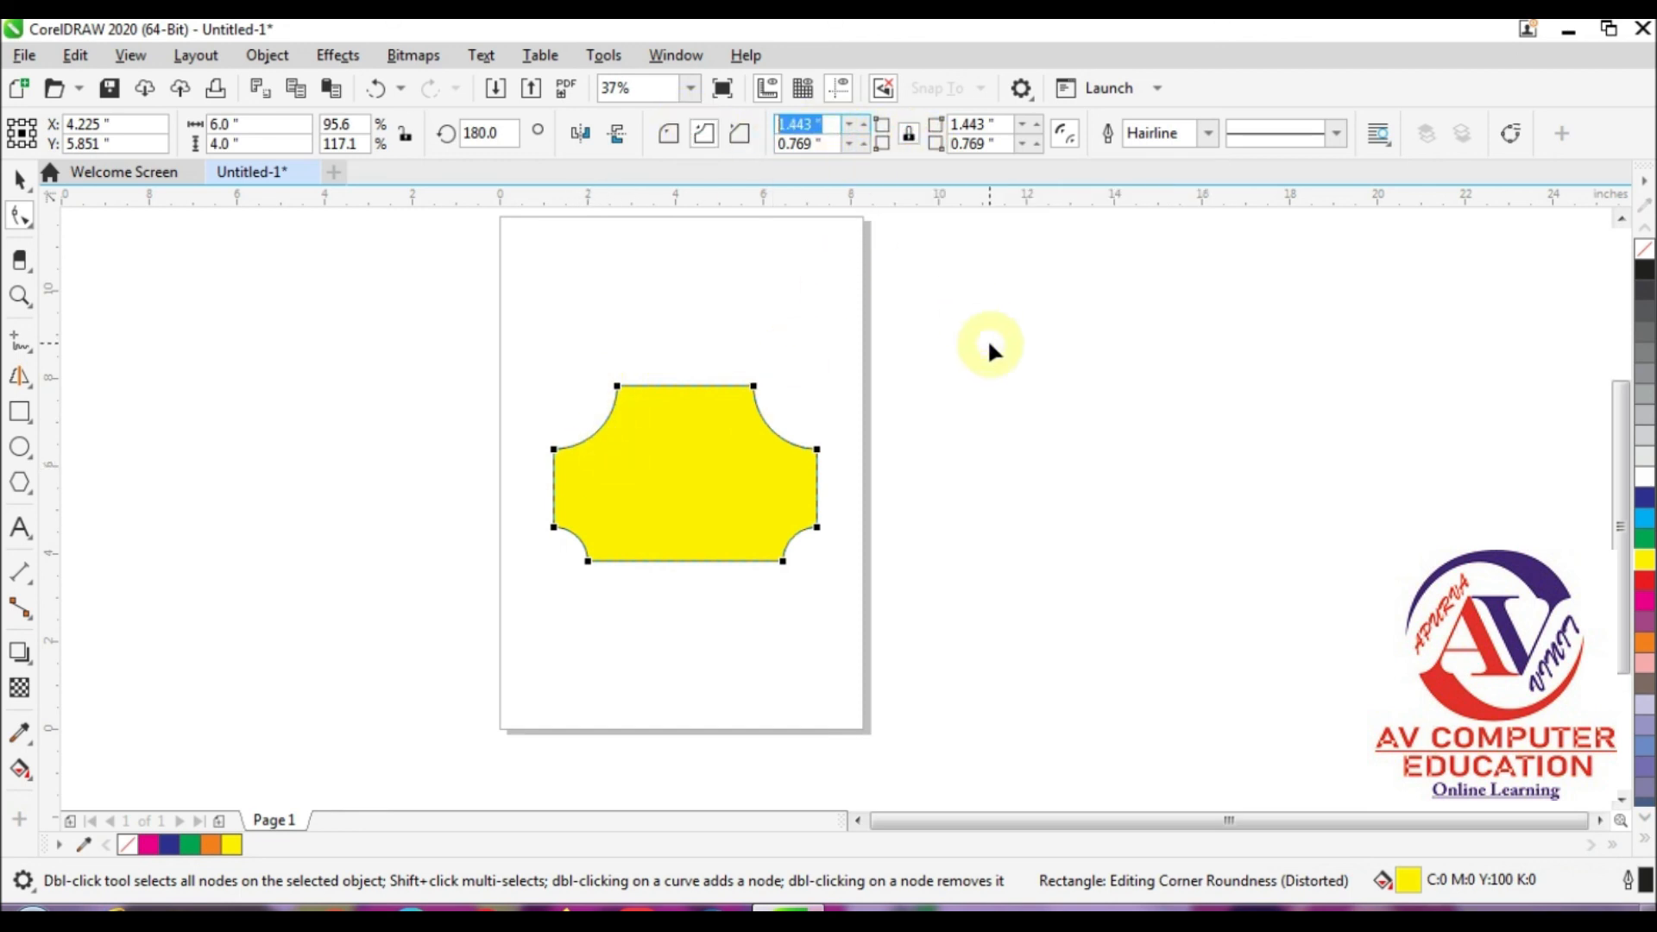
type("1")
key("Return")
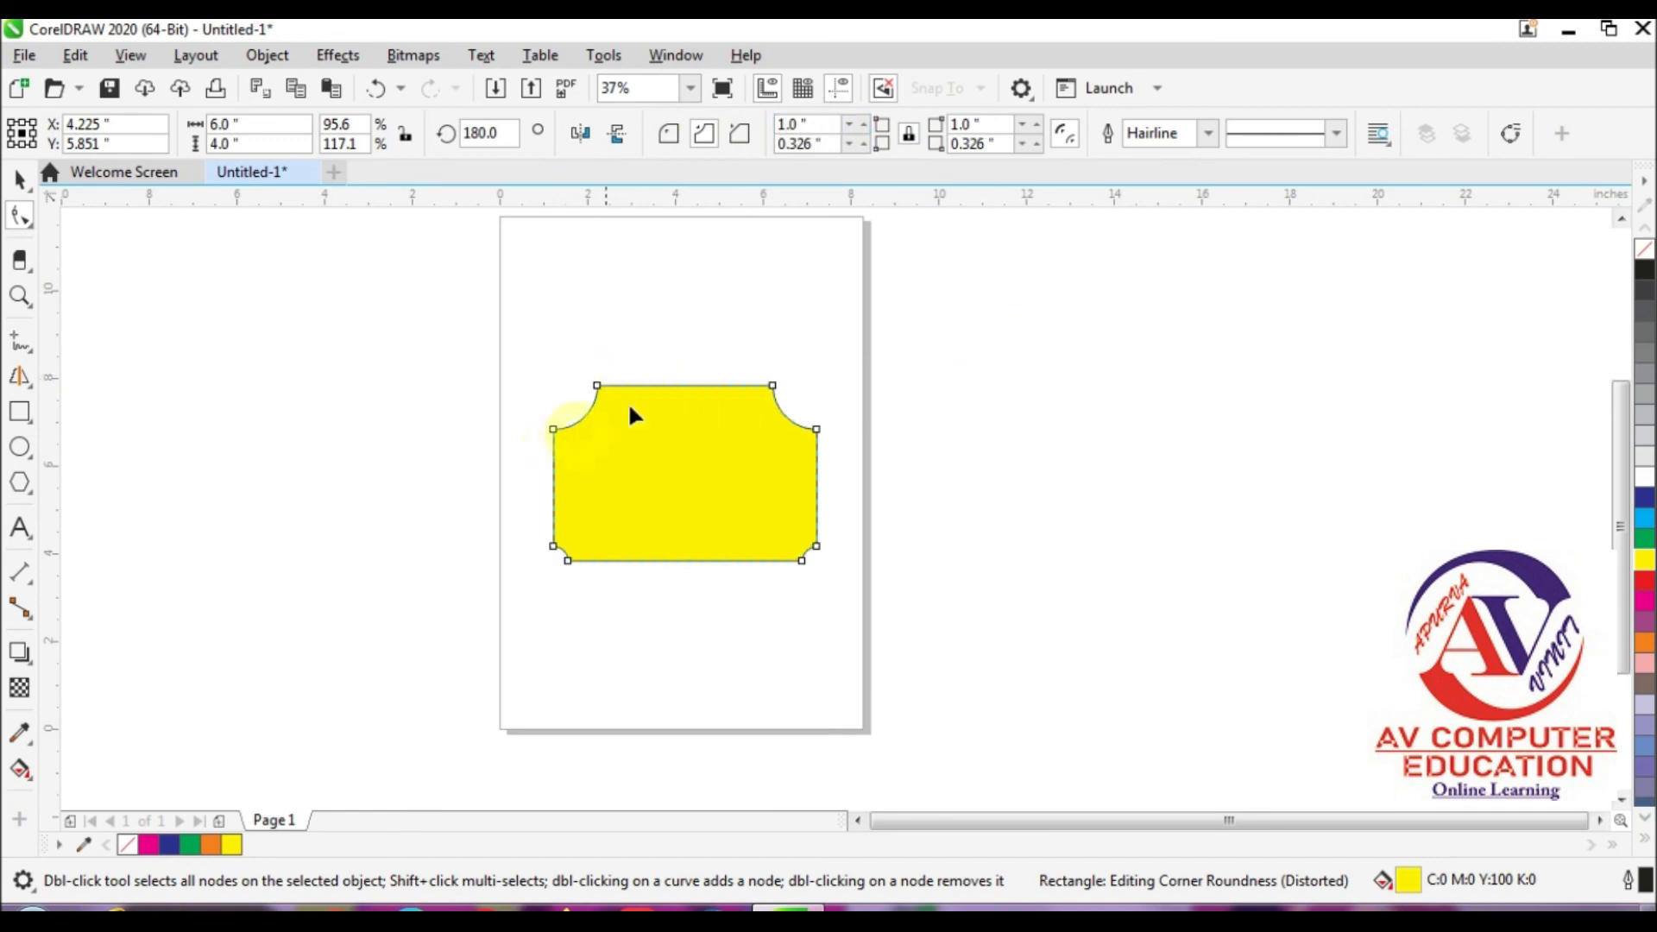
double_click(814, 144)
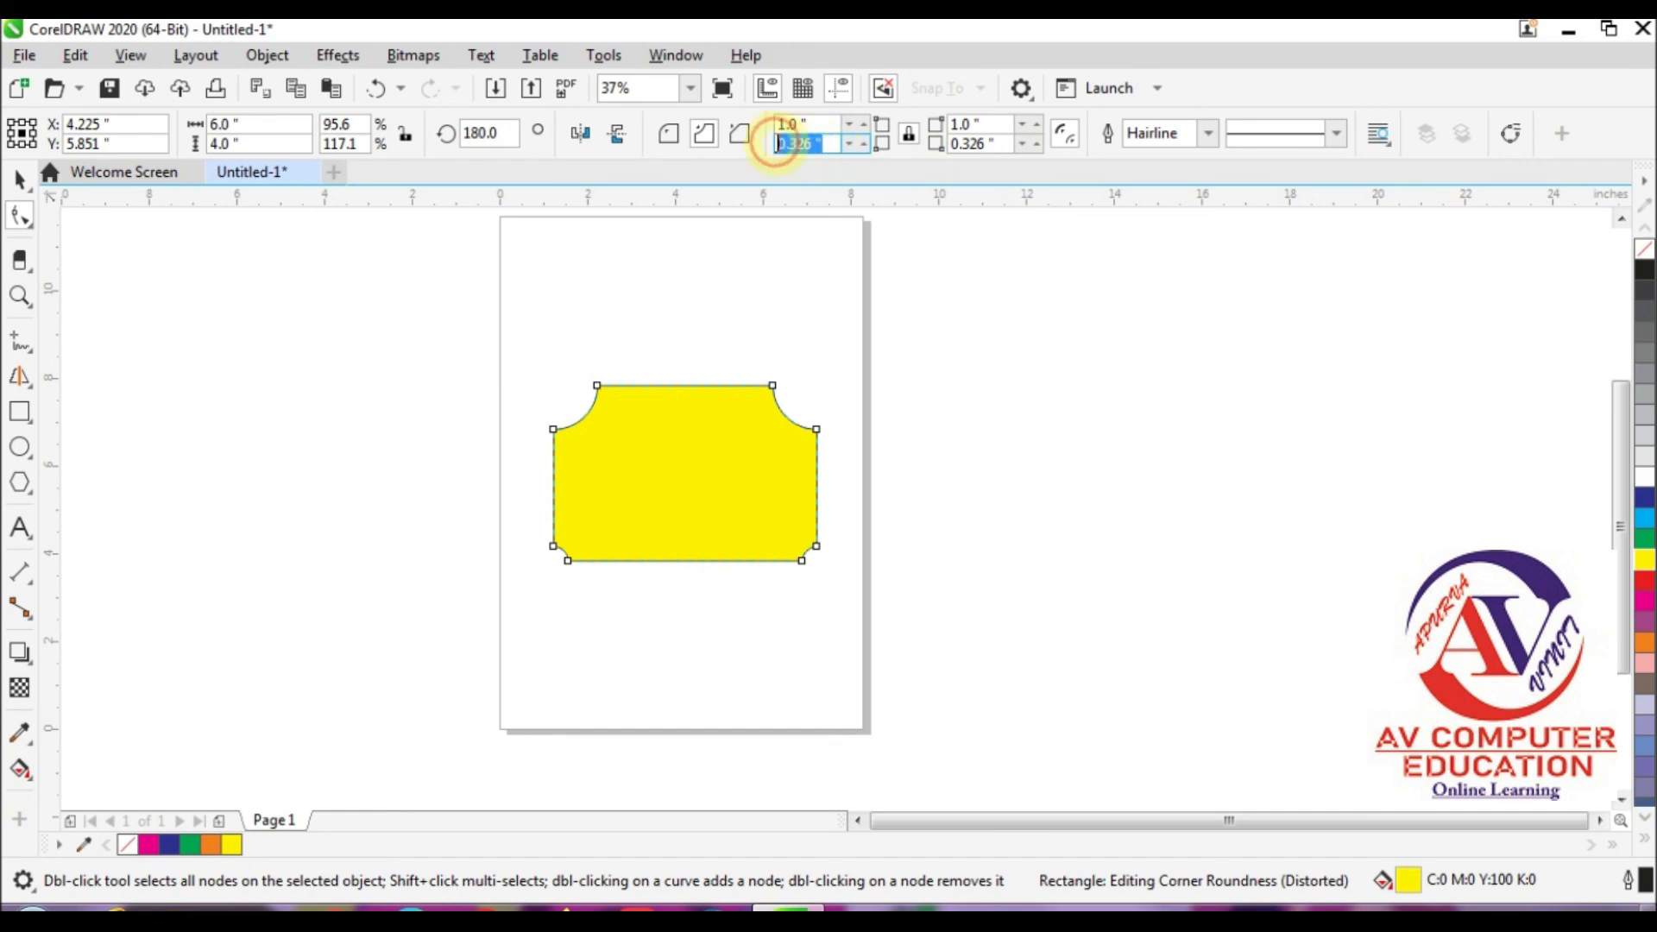
left_click(989, 144)
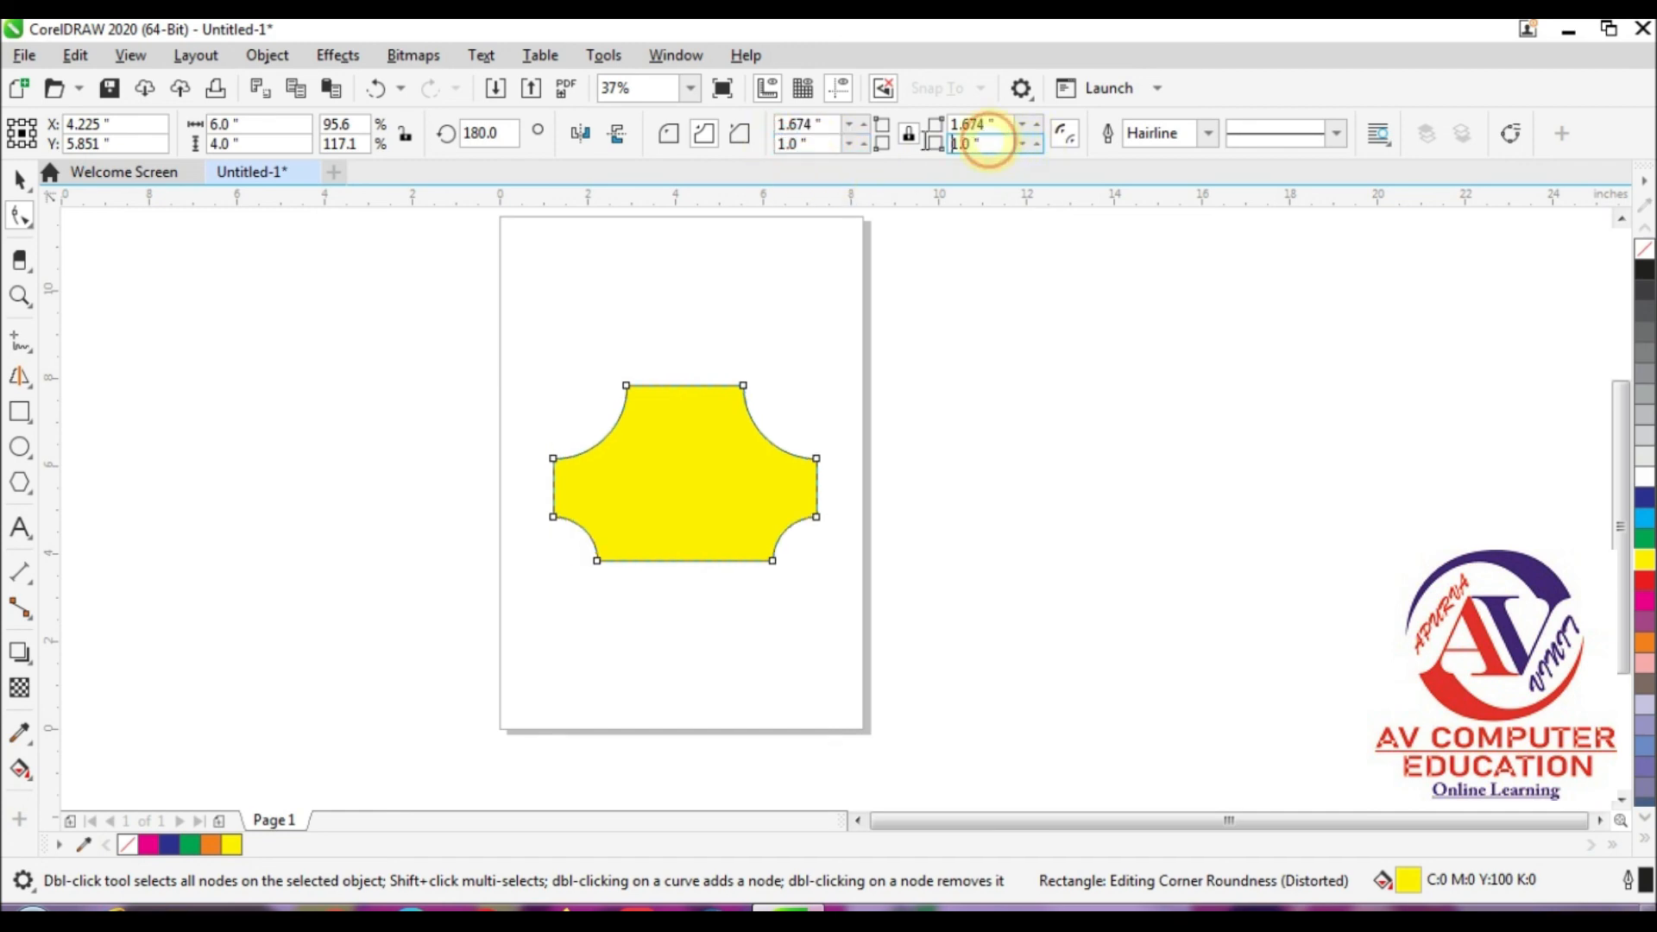
double_click(975, 125)
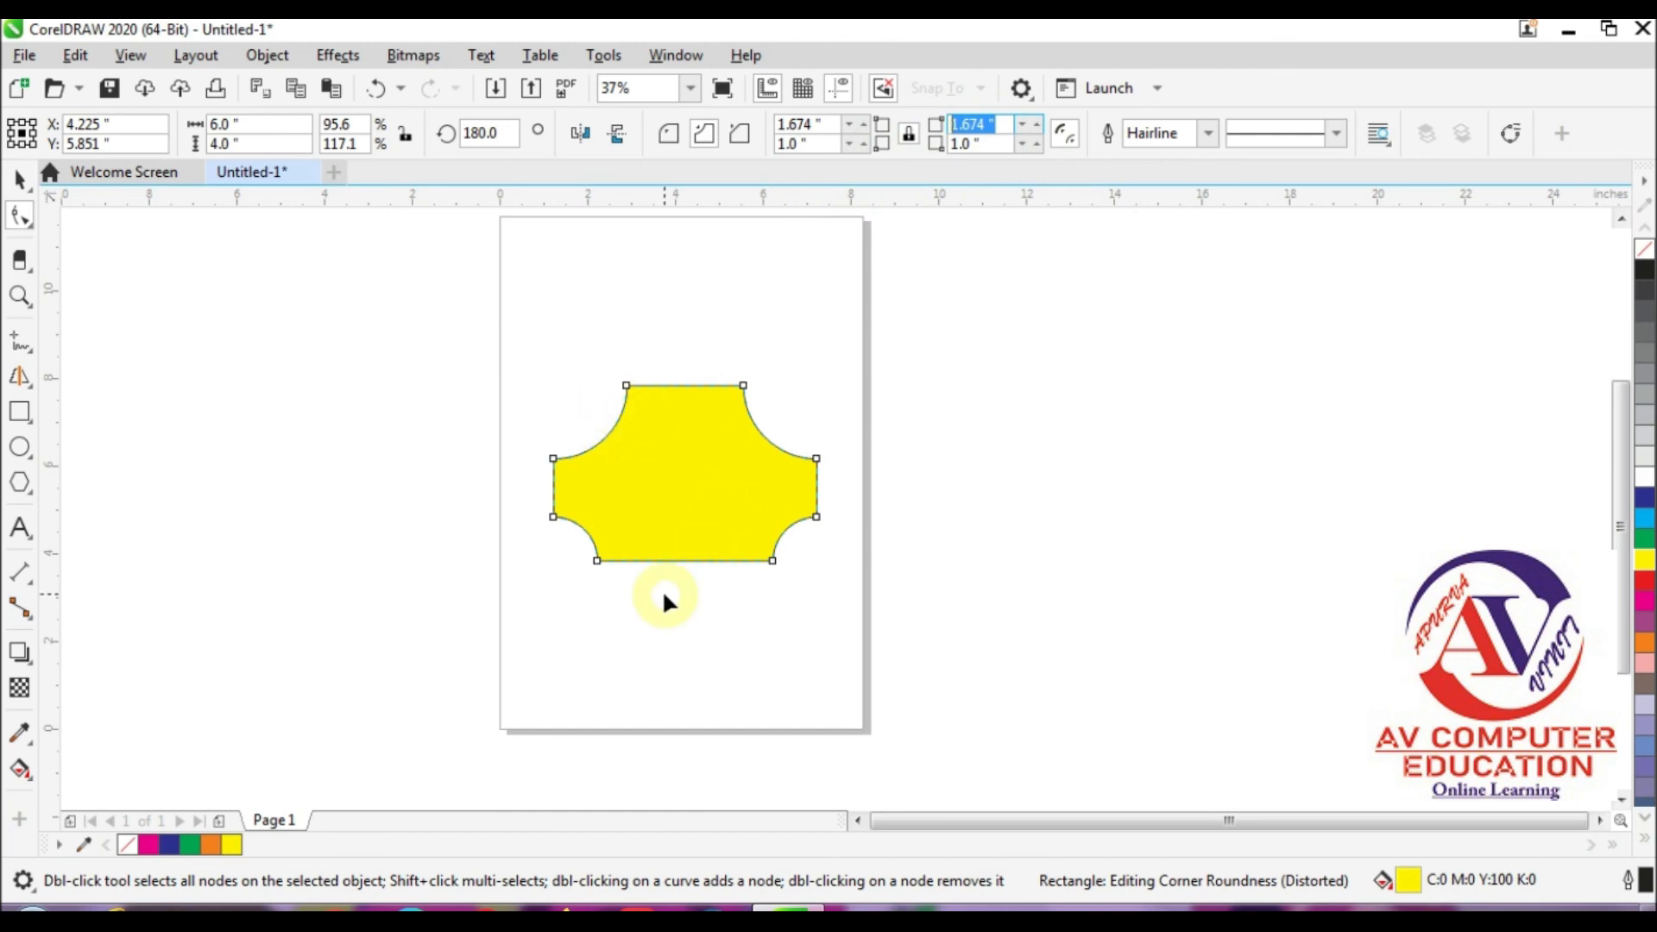
Step: Draw two tilted 3-point rectangles: one about 7.3 by 6.25 inches overall across the yellow shape, another about 8.6 by 3.5 inches right of the page
left_click(24, 184)
left_click(29, 416)
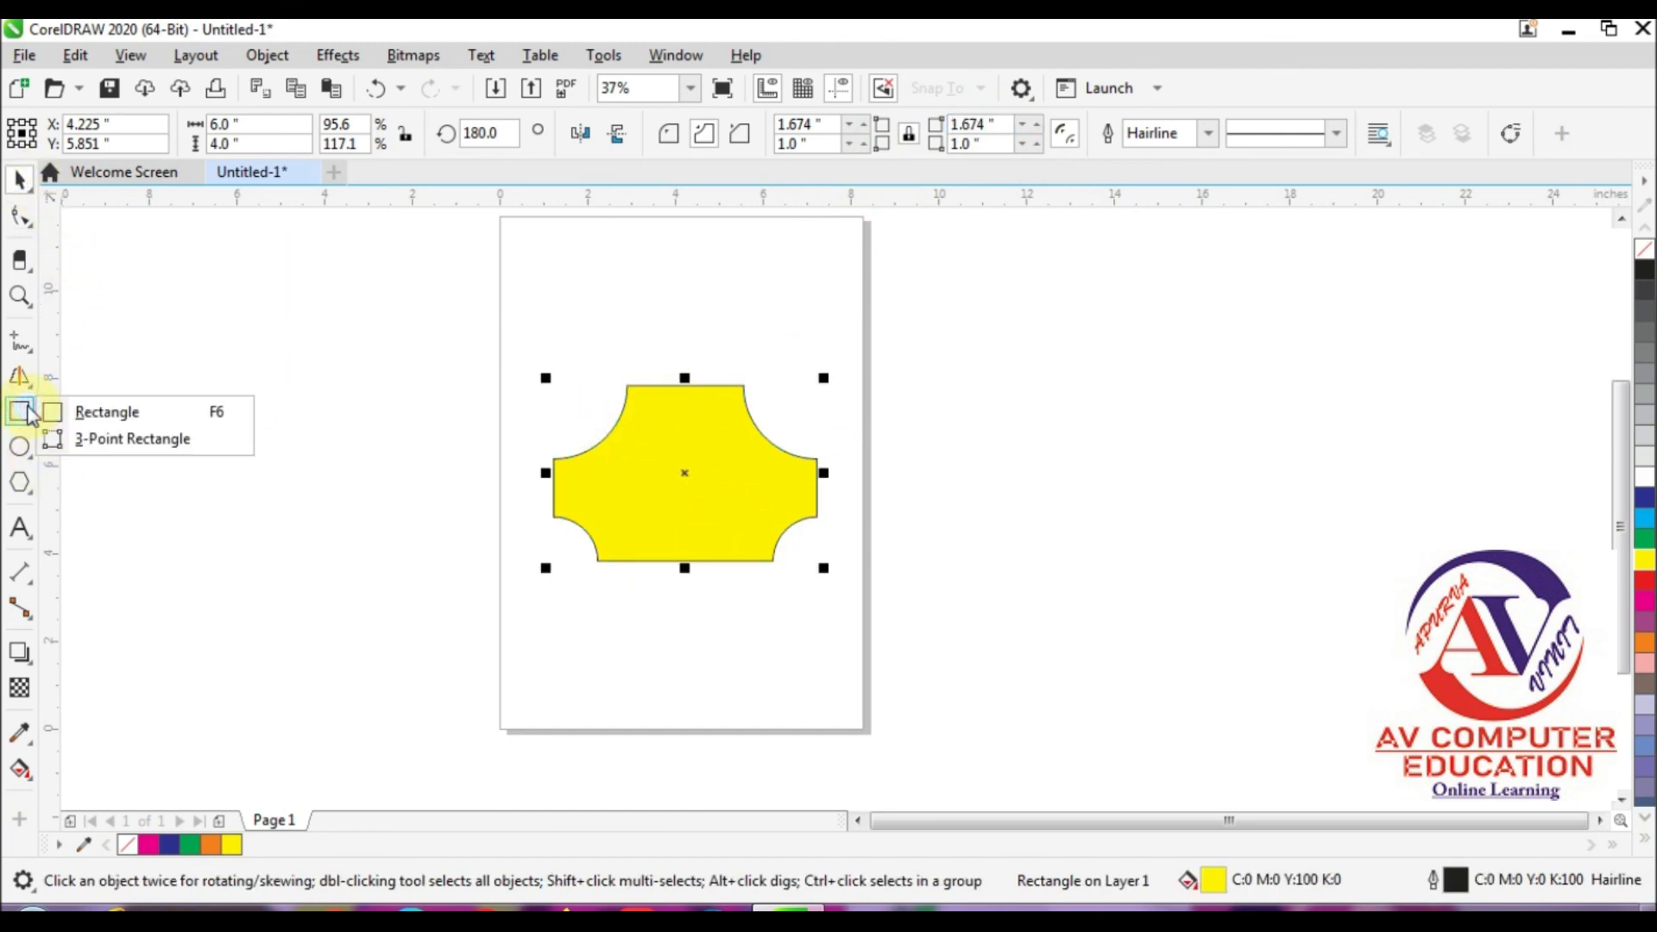
left_click(171, 440)
left_click_drag(535, 265, 809, 313)
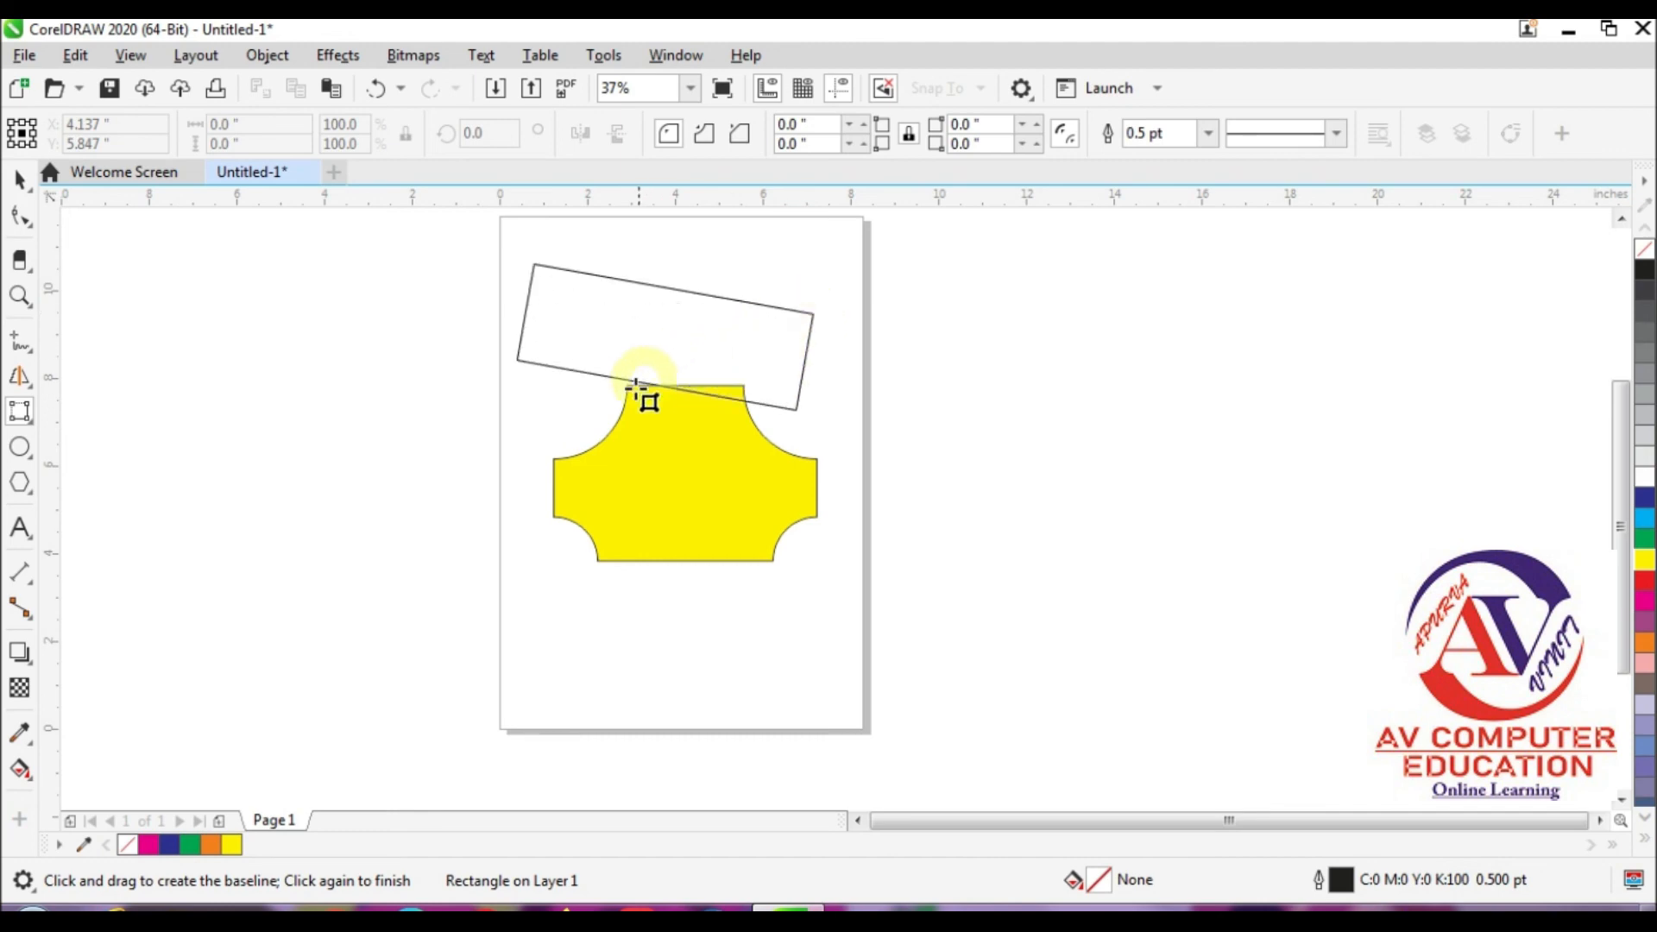
left_click(619, 511)
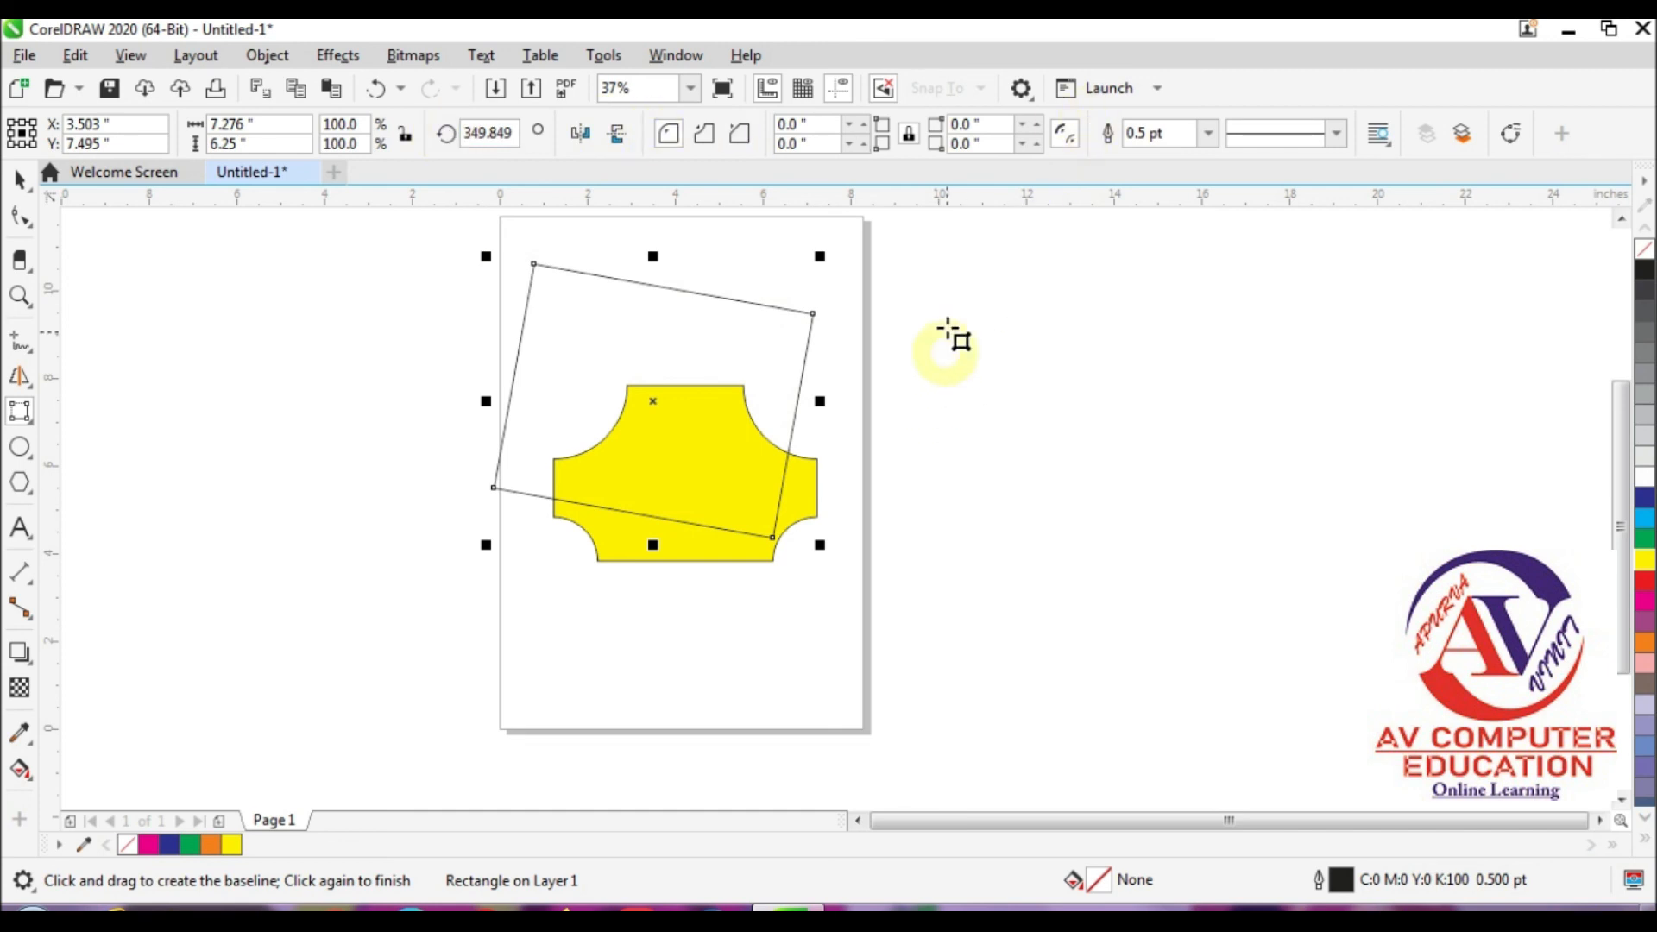
left_click_drag(917, 317, 1284, 354)
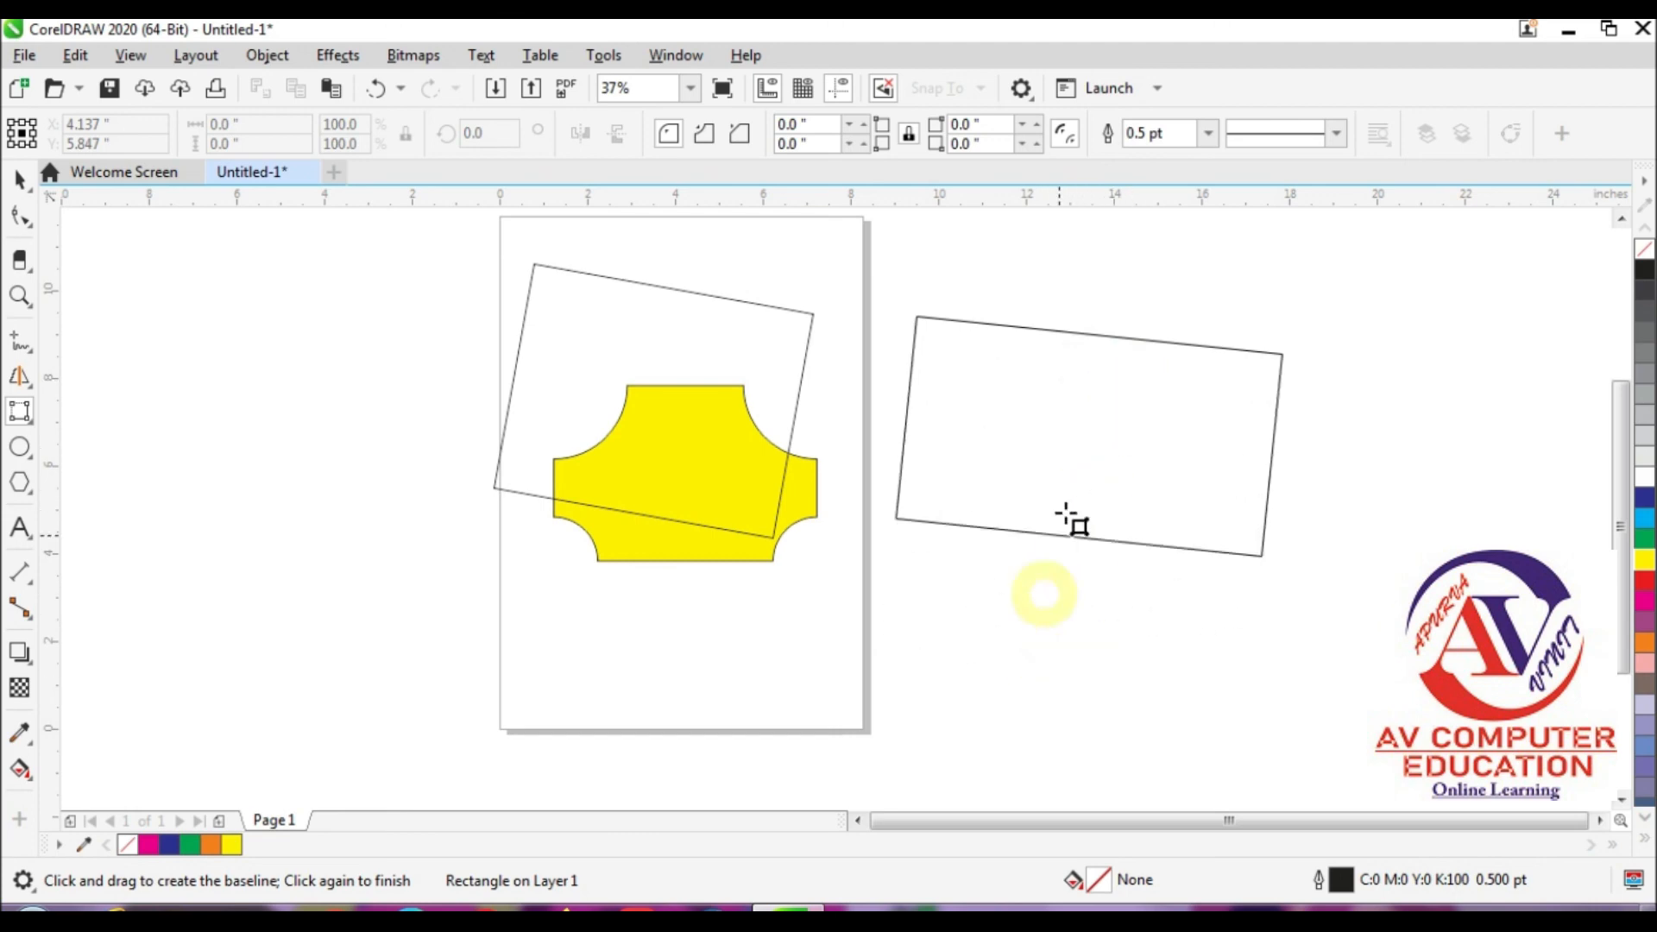
left_click(1110, 455)
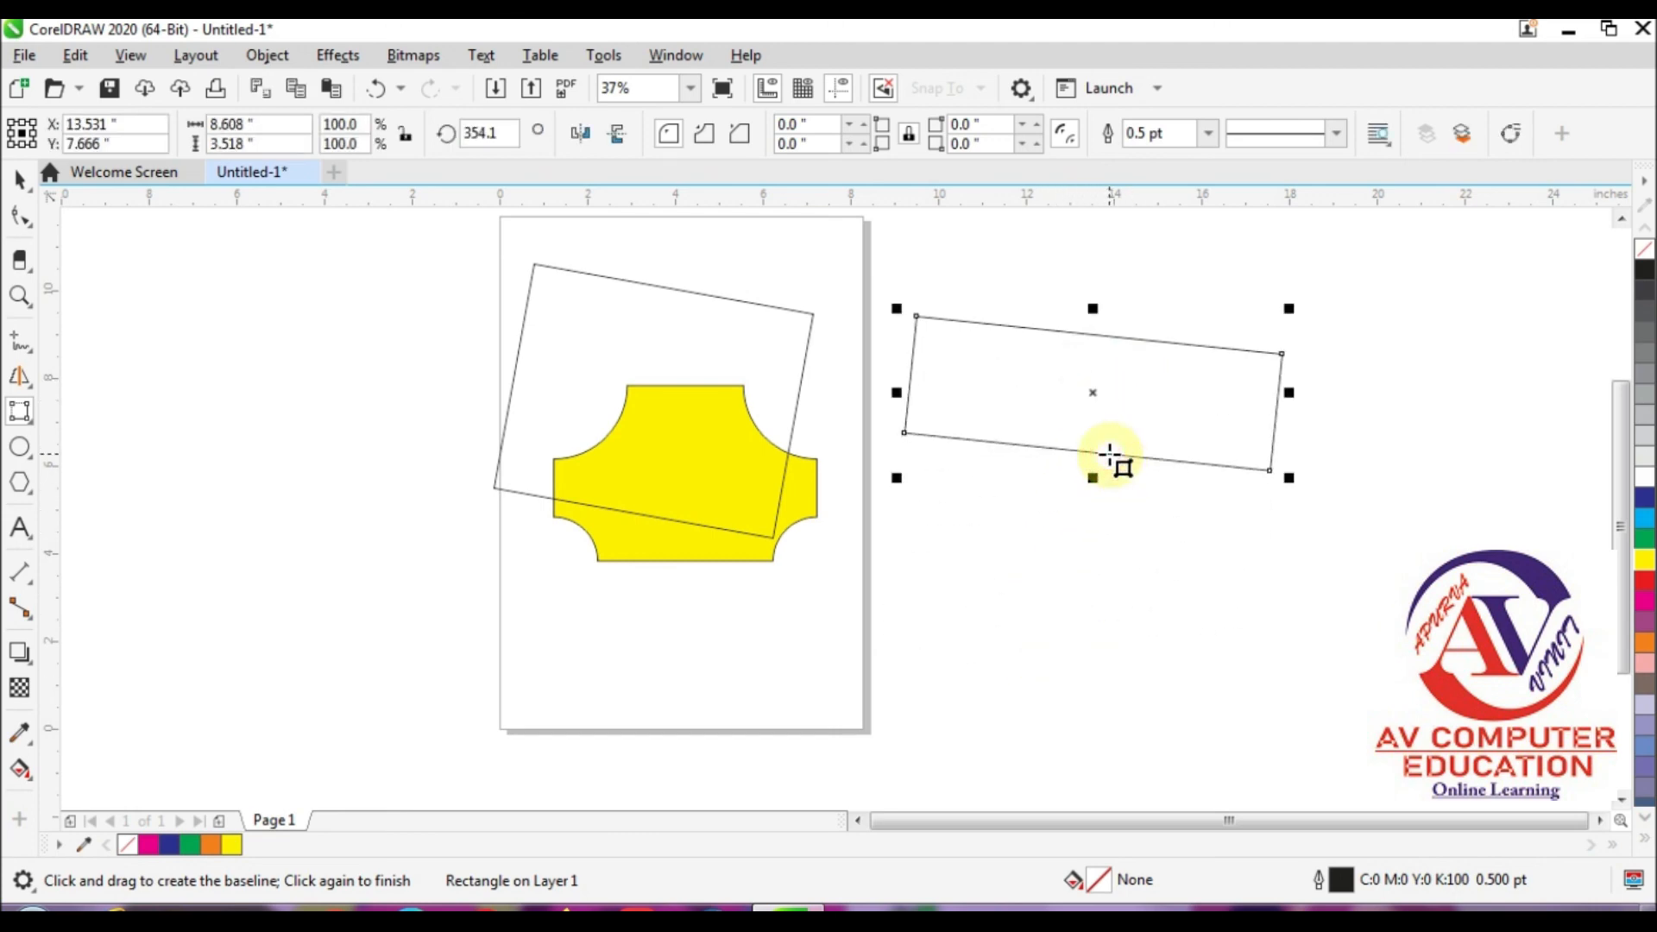